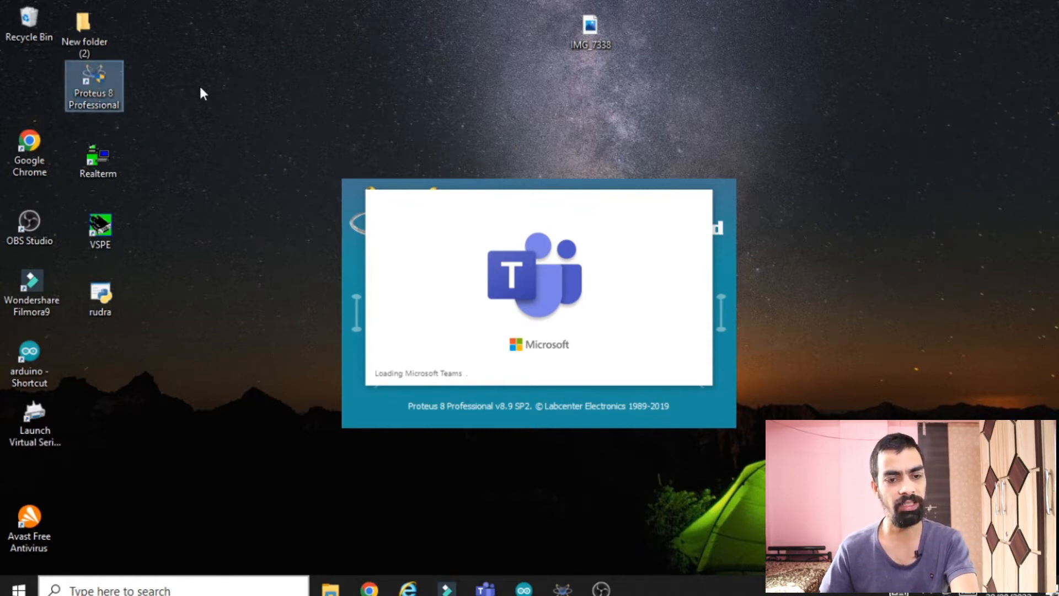
Switch to File Explorer and open the People_Counting_Machine folder inside the Youtube\Arduino folder on drive E
left_click(330, 588)
left_click(479, 531)
left_click(330, 588)
left_click(307, 509)
left_click(319, 127)
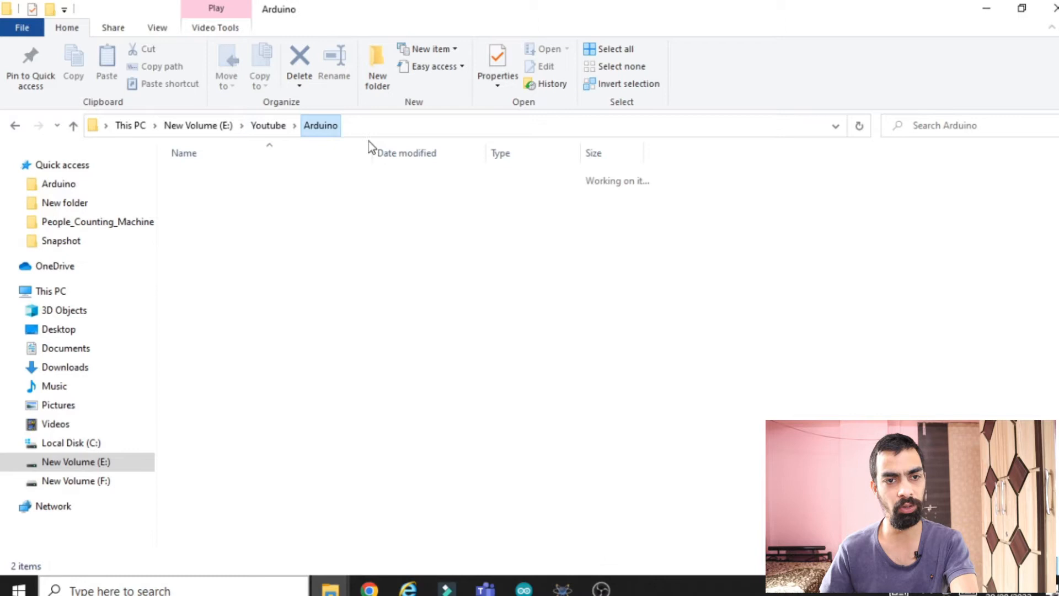
left_click(249, 211)
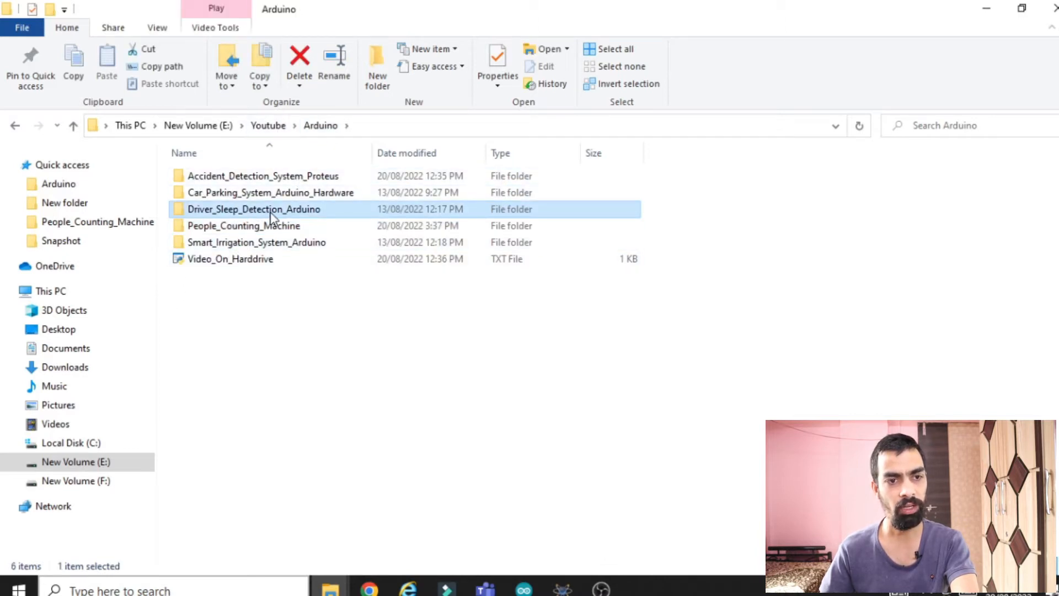
left_click(225, 227)
double_click(226, 227)
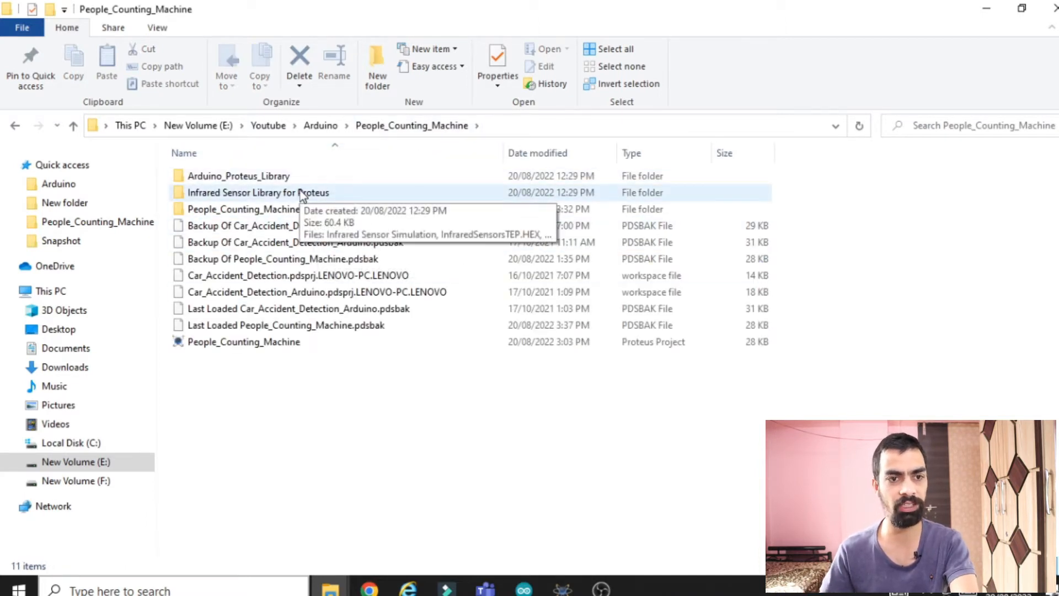
Copy both ARDUINO2 library files from the Arduino\Library subfolder of Arduino_Proteus_Library
left_click(275, 177)
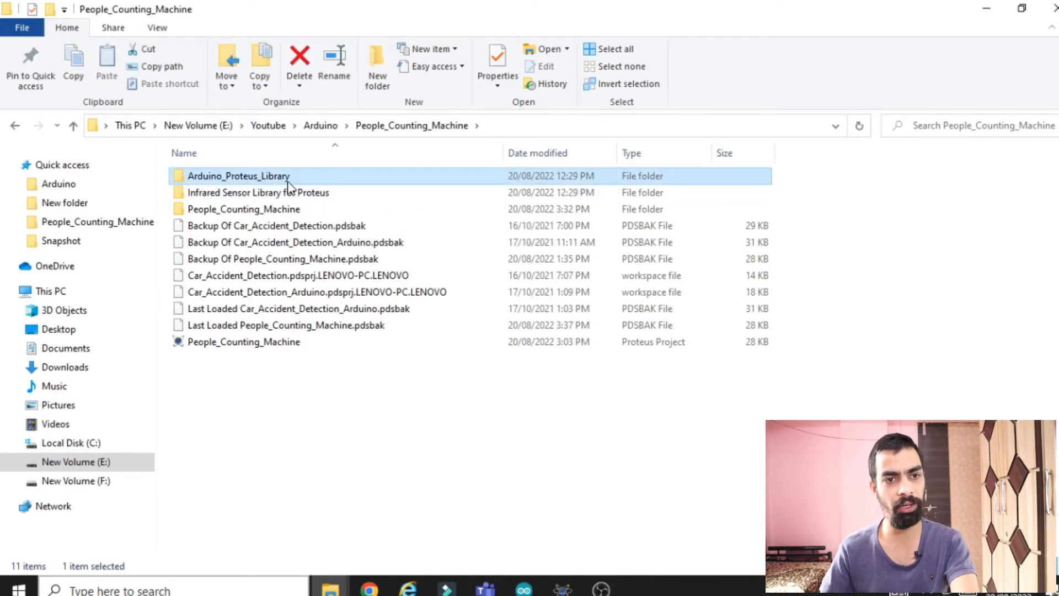
left_click(227, 193)
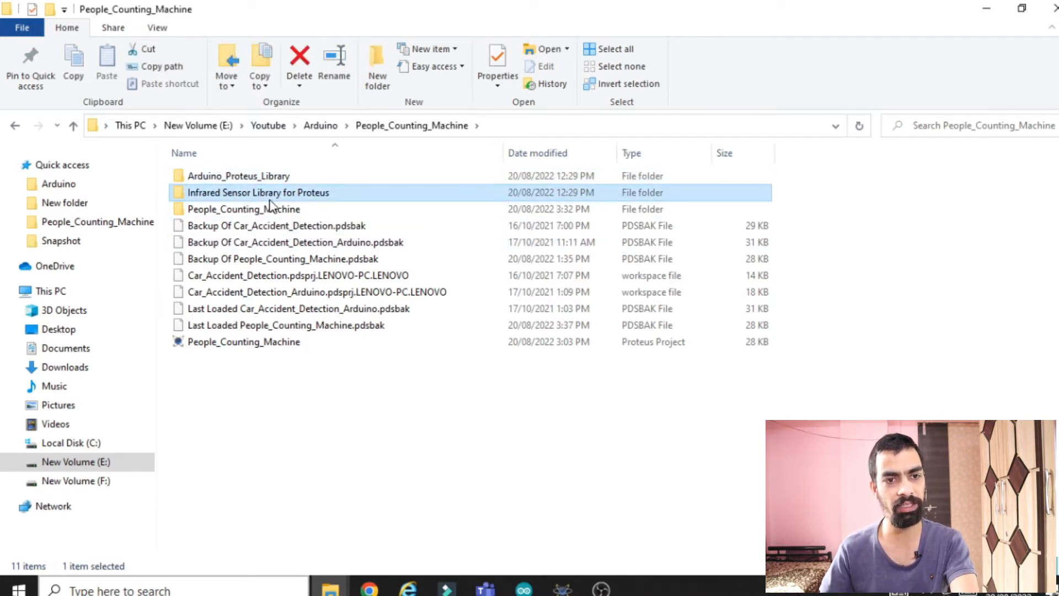
double_click(231, 175)
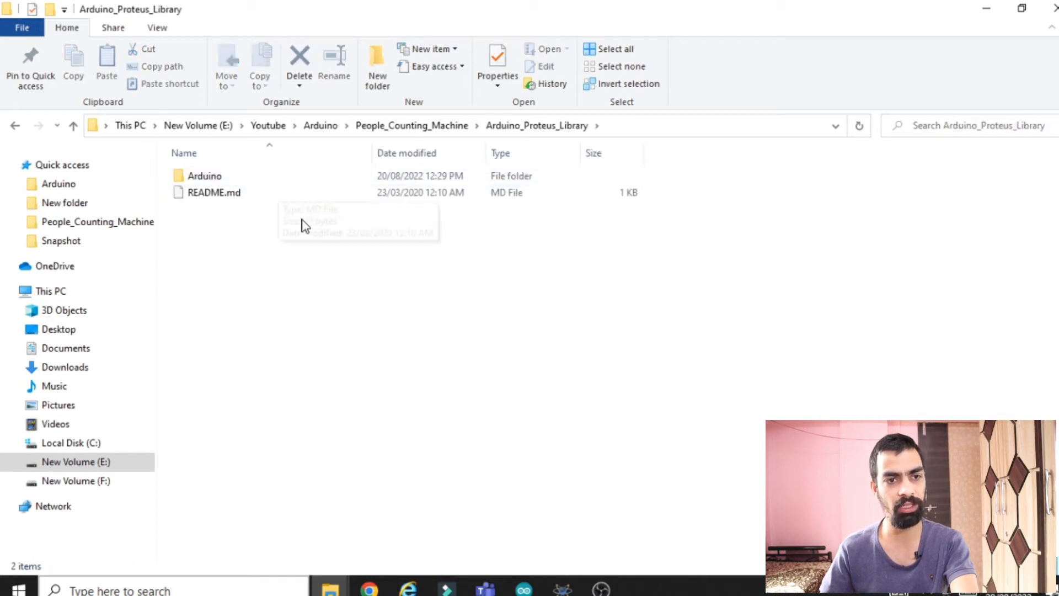
double_click(255, 175)
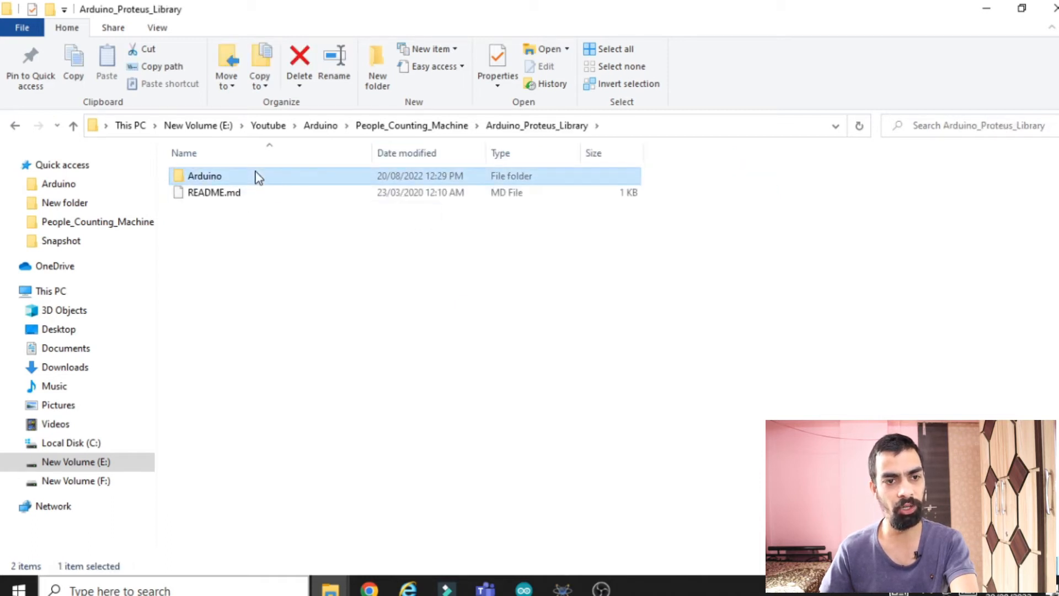
double_click(236, 180)
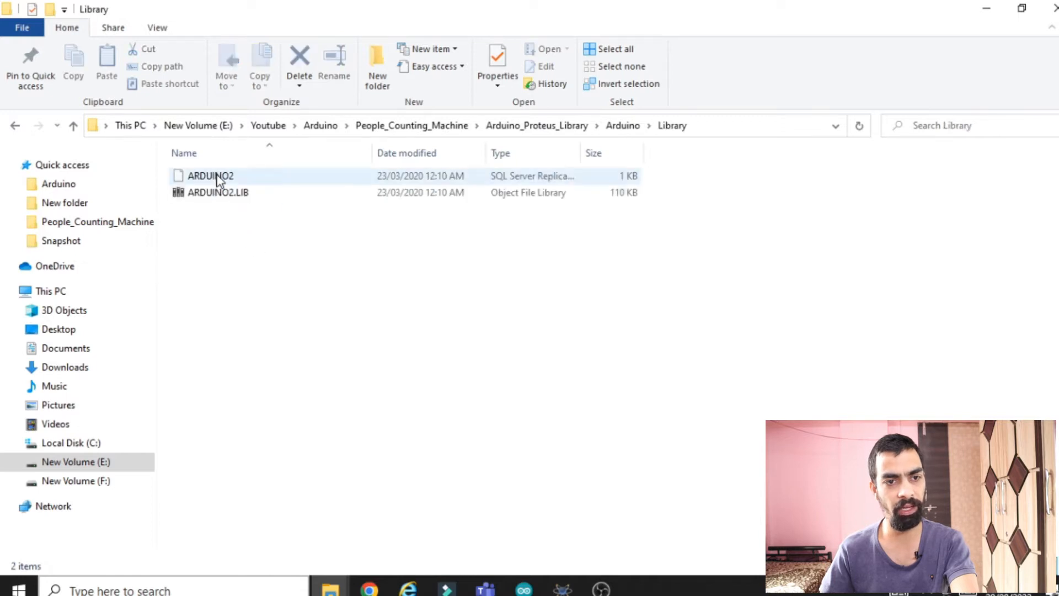
left_click(221, 194)
key("ctrl+a")
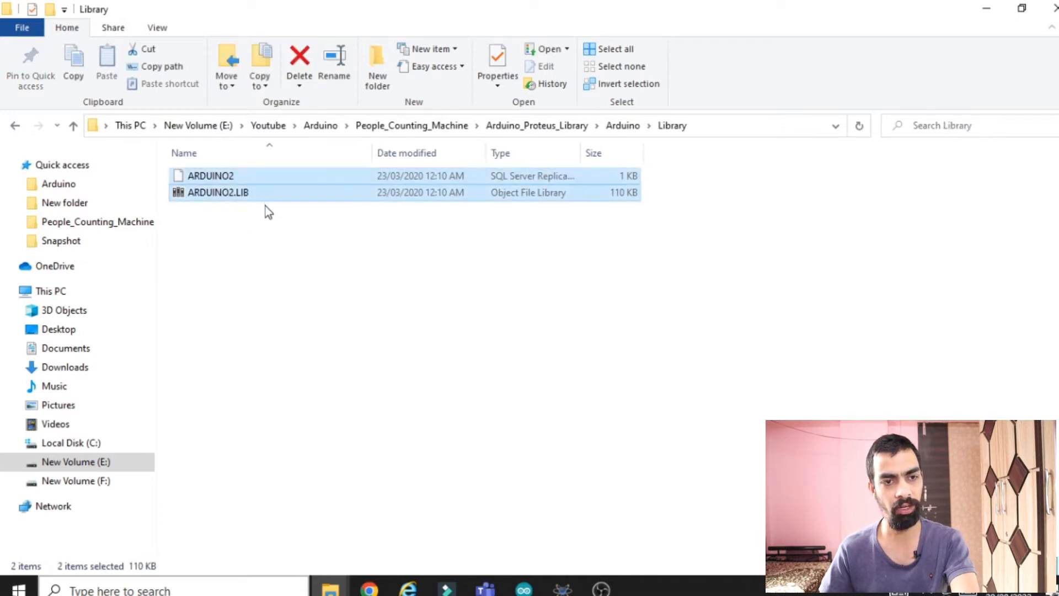
right_click(229, 188)
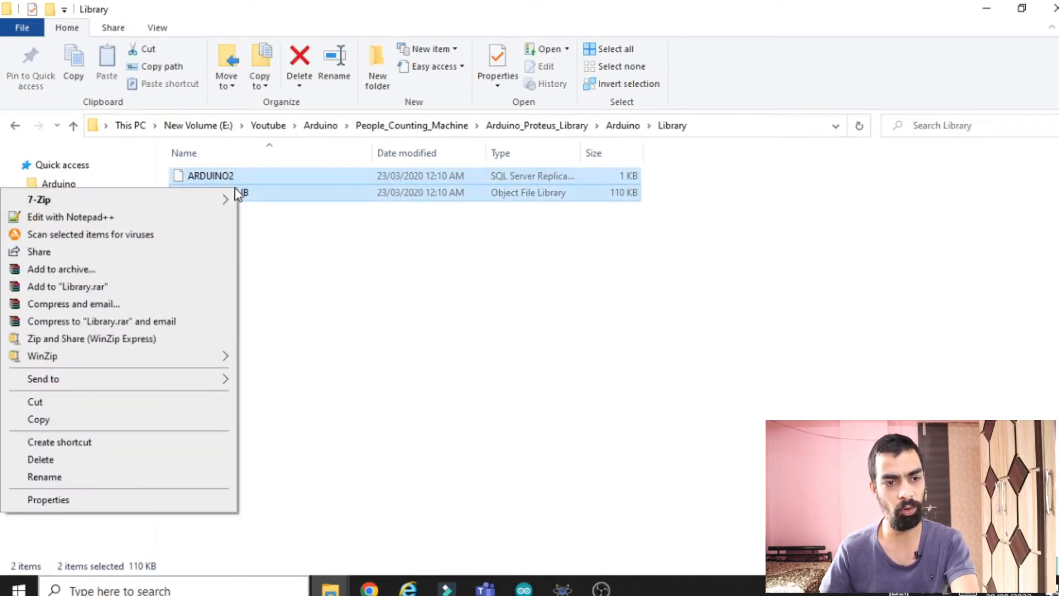
left_click(38, 417)
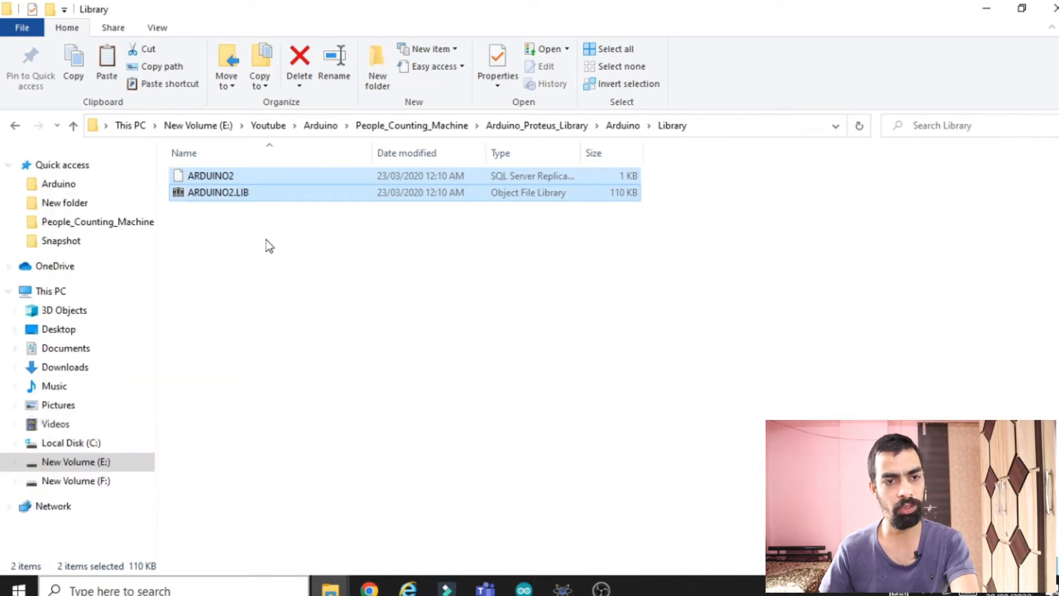
Open the folder C:\Program Files (x86)\Labcenter Electronics\Proteus 8 Professional\DATA\LIBRARY
left_click(67, 446)
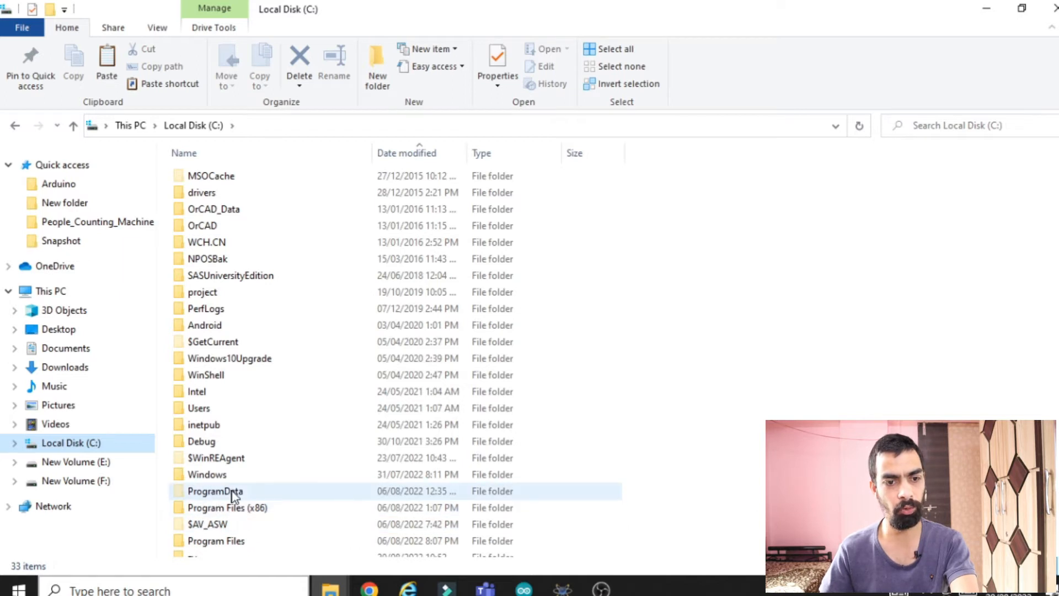
double_click(230, 506)
left_click(223, 298)
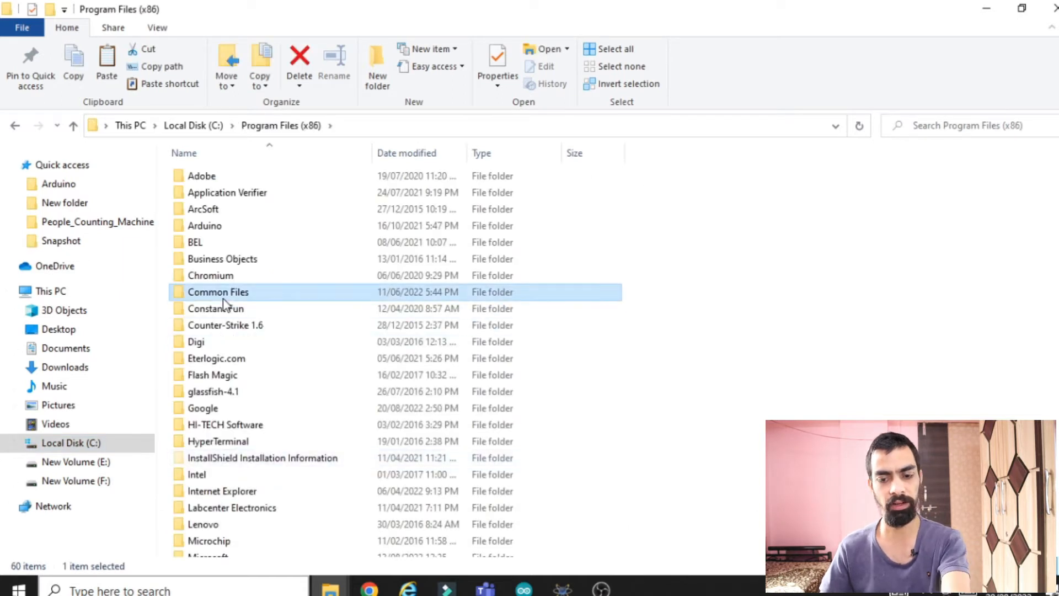
left_click(236, 509)
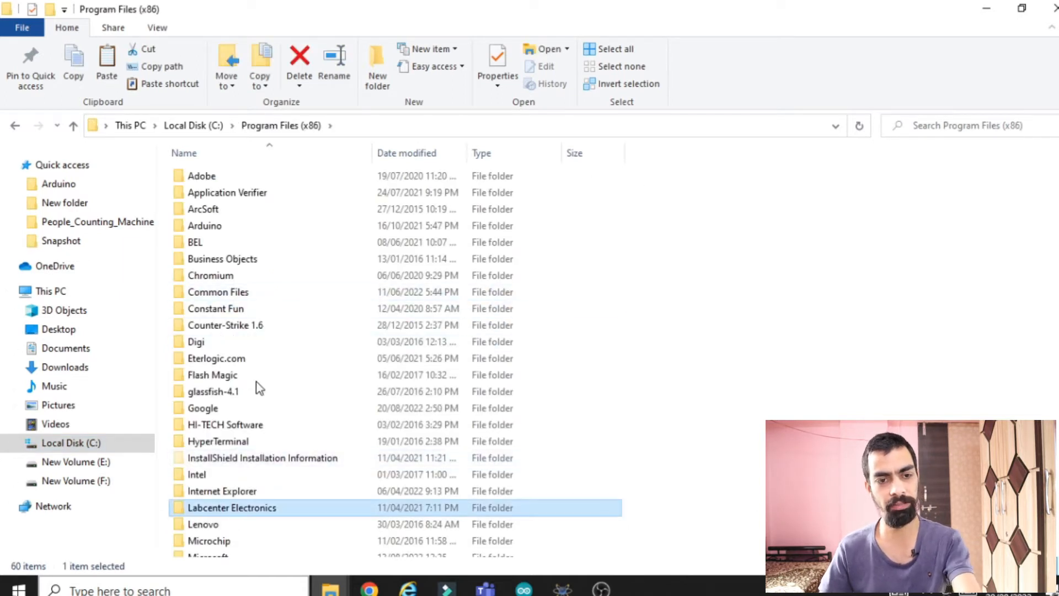
double_click(236, 508)
double_click(223, 193)
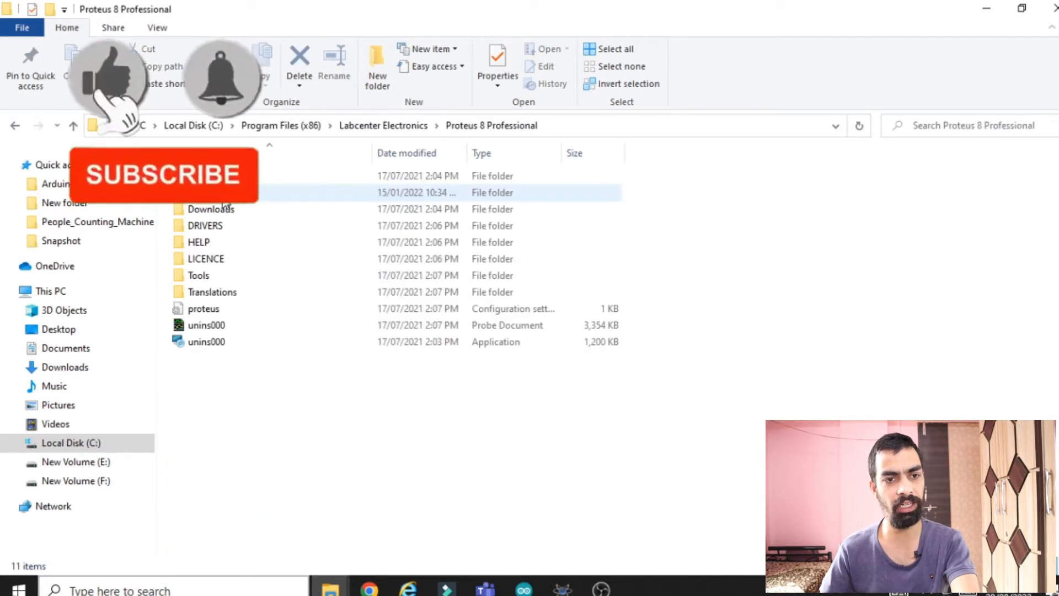
double_click(185, 193)
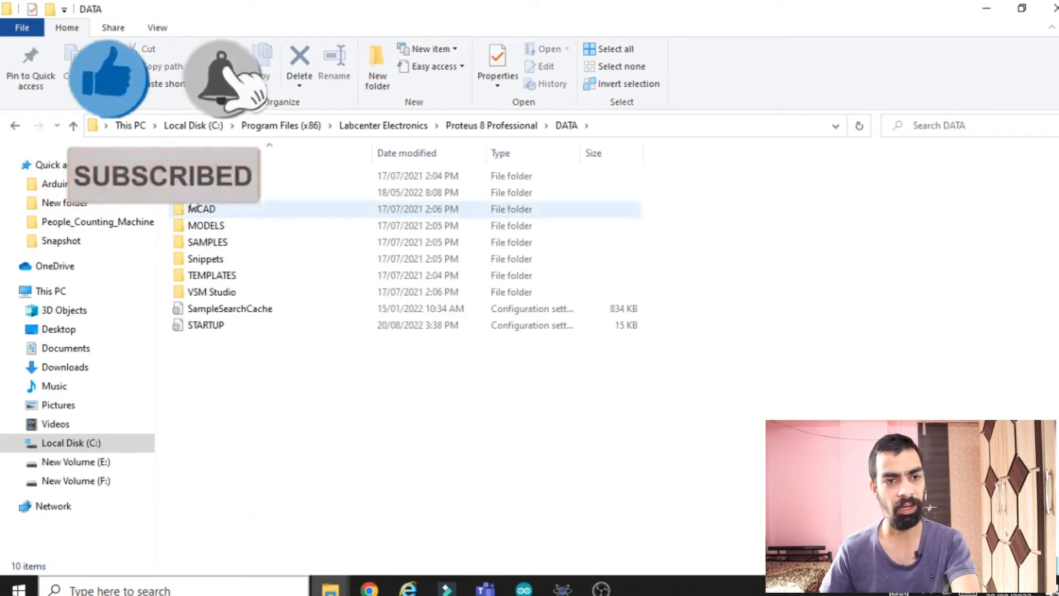
double_click(198, 192)
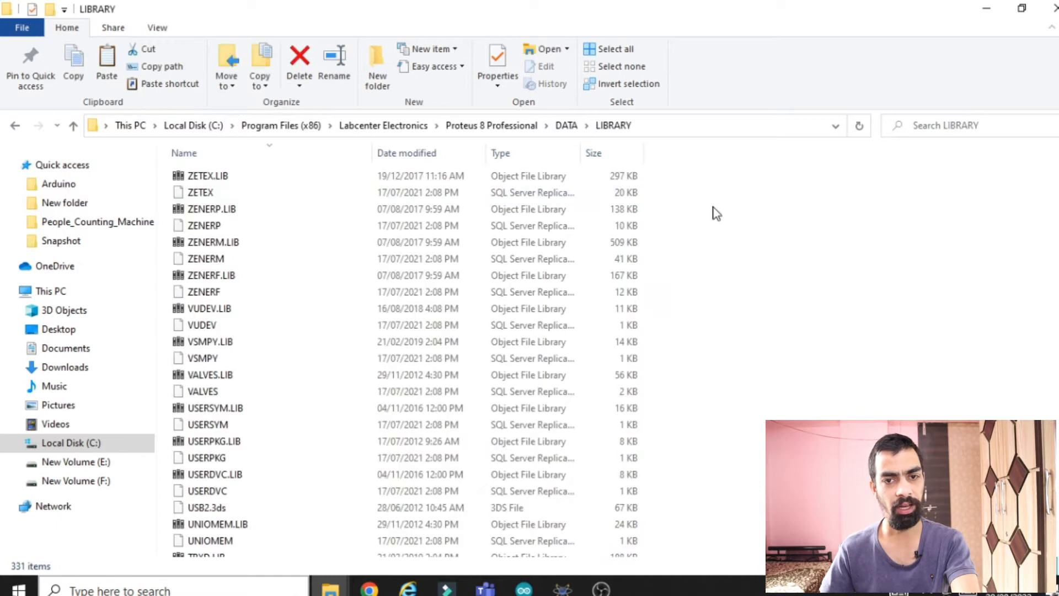
Try to paste the two ARDUINO2 files into the Proteus LIBRARY folder, cancelling the file replacement
right_click(817, 222)
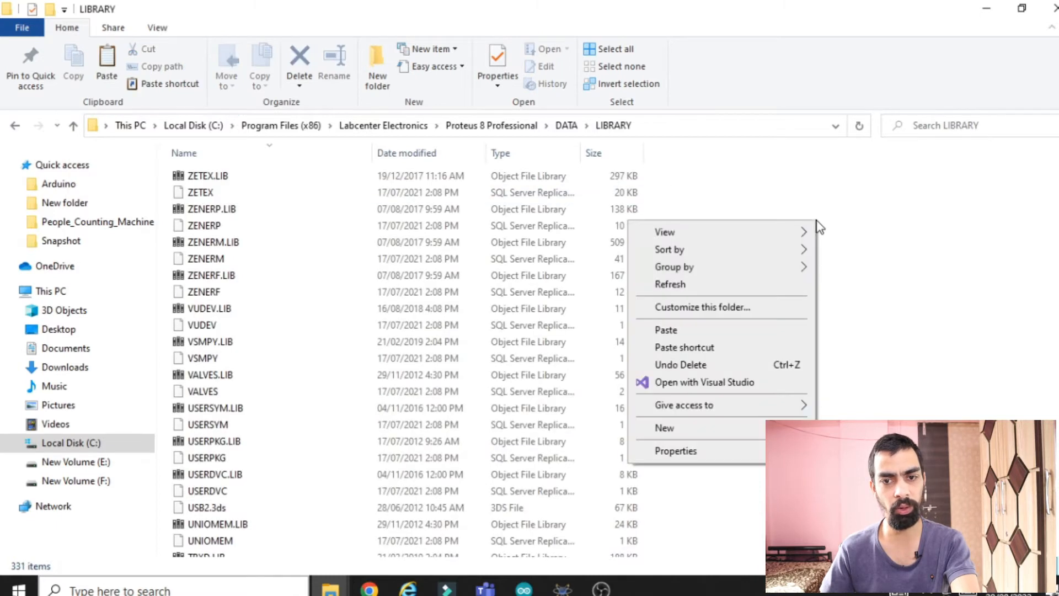
left_click(665, 333)
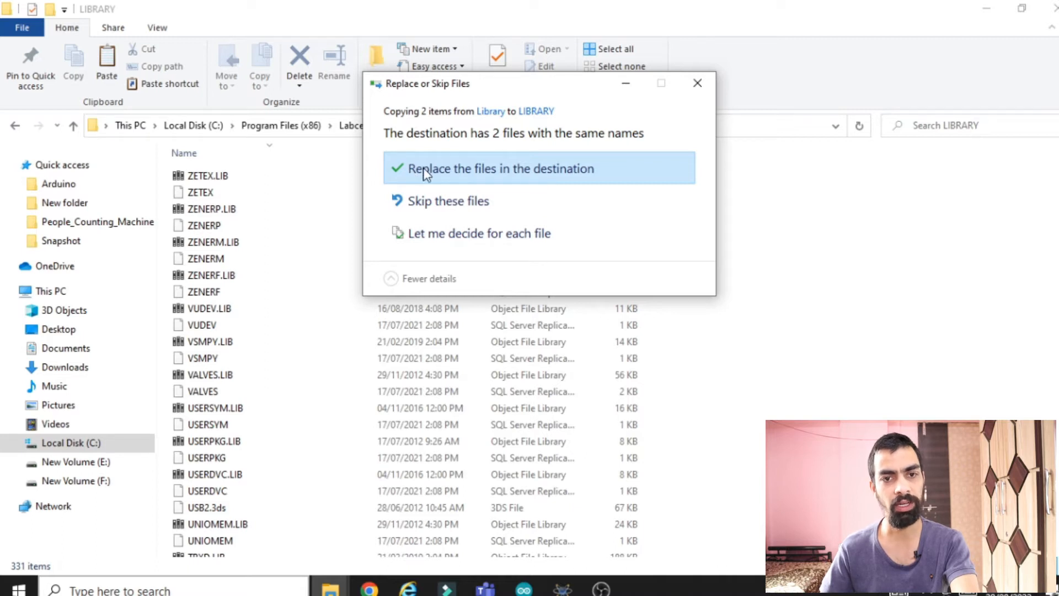
left_click(697, 84)
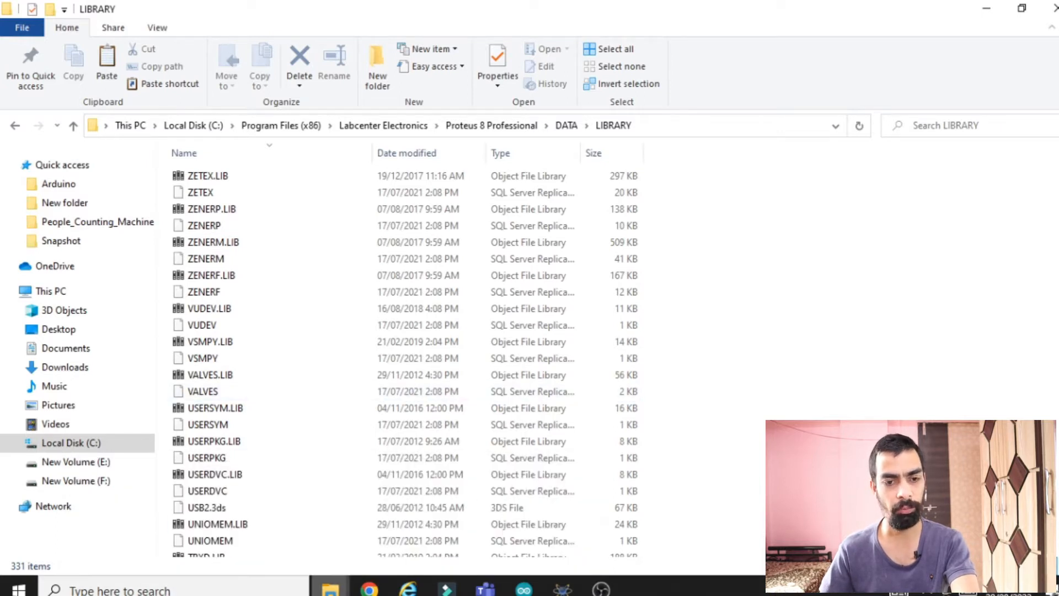
Copy all four files from the Infrared Sensor Library for Proteus folder within People_Counting_Machine
mouse_move(331, 589)
left_click(153, 529)
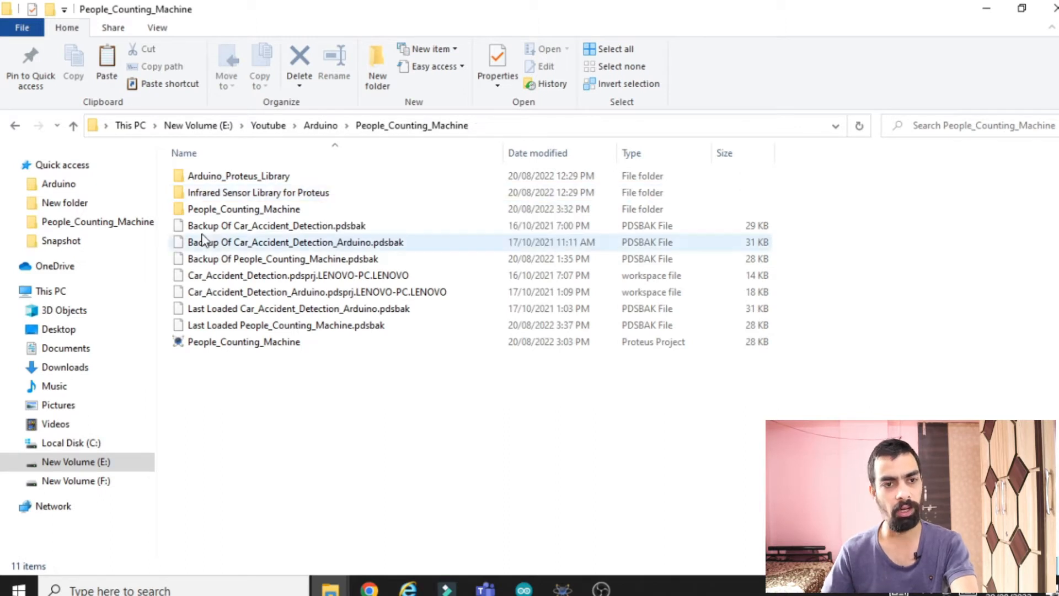
double_click(201, 193)
left_click(245, 177)
left_click(270, 289)
key("ctrl+a")
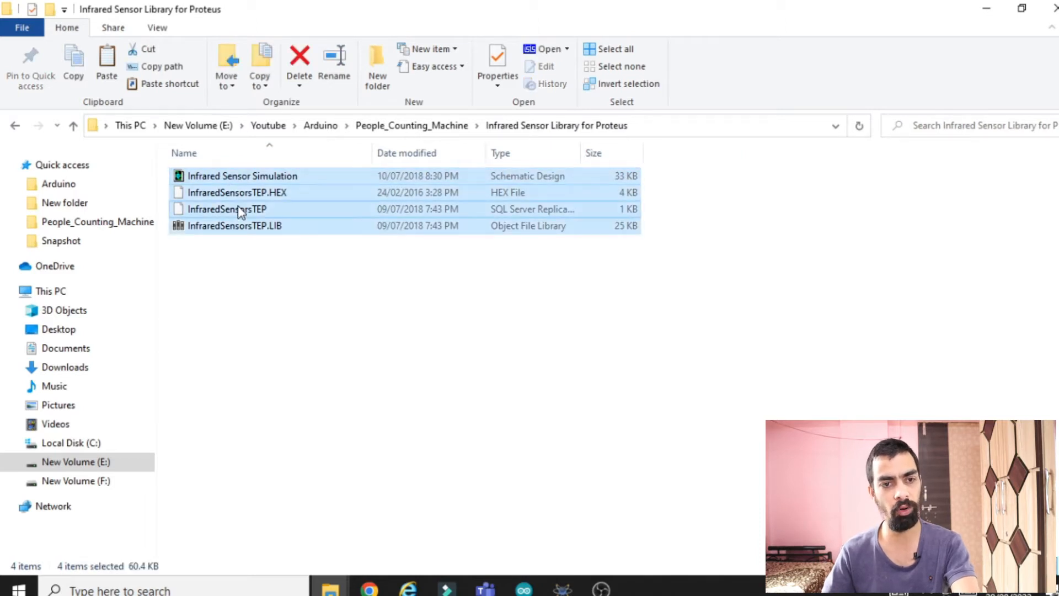
right_click(240, 213)
left_click(75, 435)
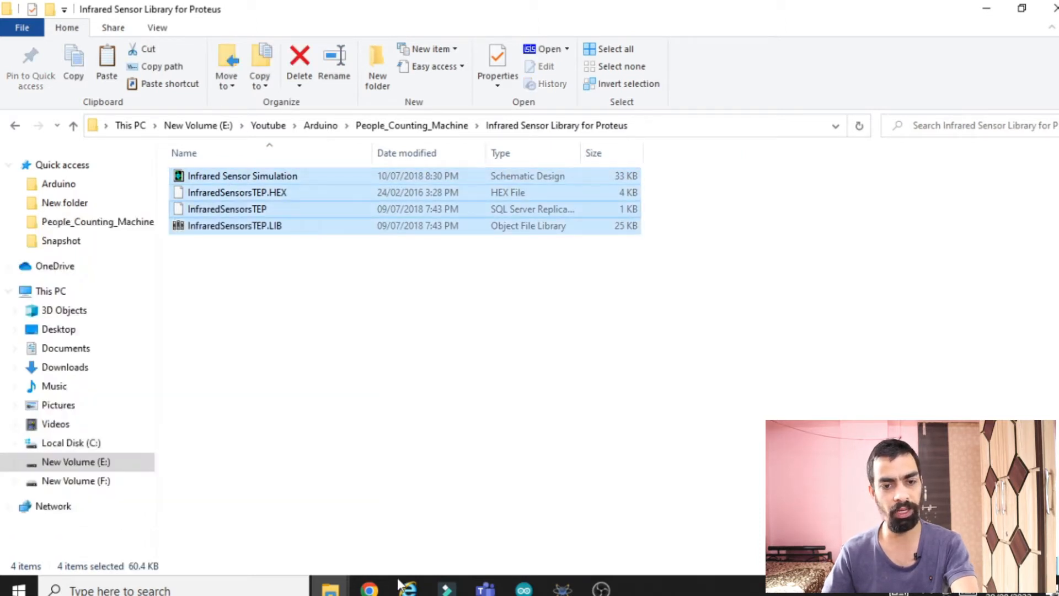
Try to paste the four infrared sensor files into the Proteus LIBRARY folder, cancelling the file replacement
mouse_move(330, 588)
left_click(339, 527)
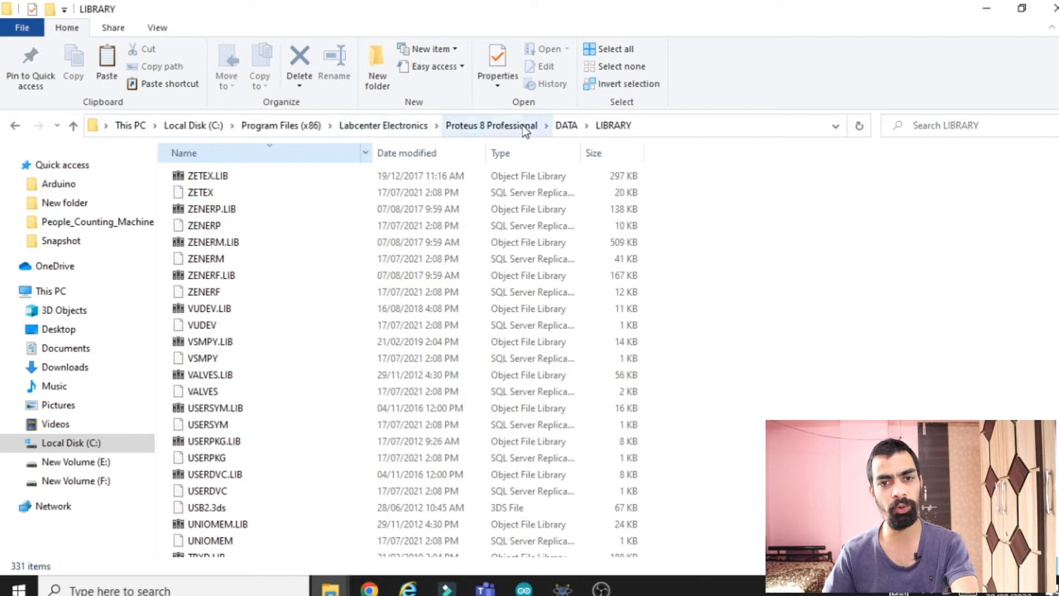
right_click(787, 213)
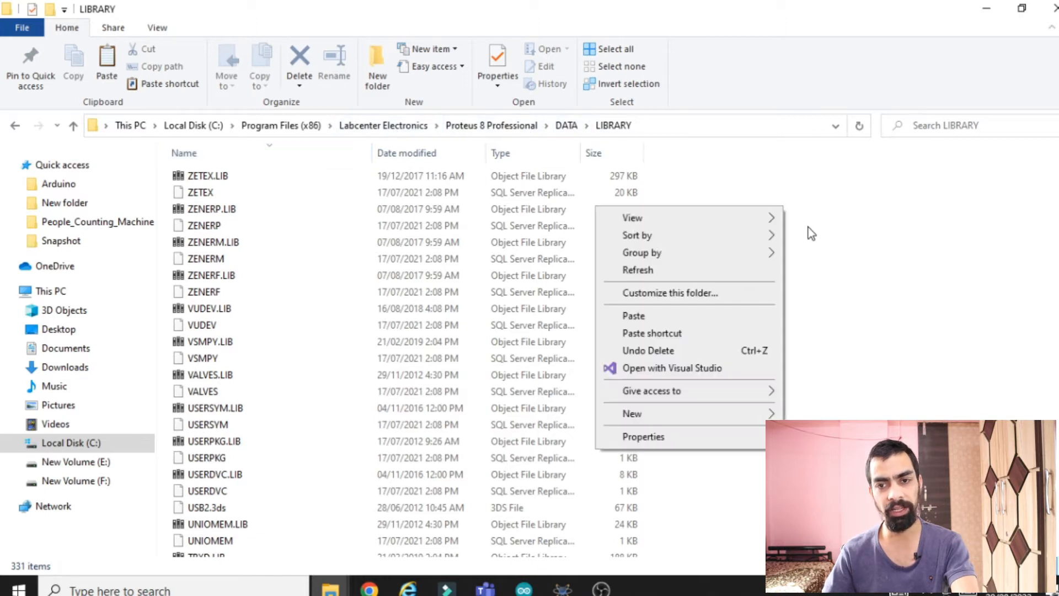
left_click(659, 315)
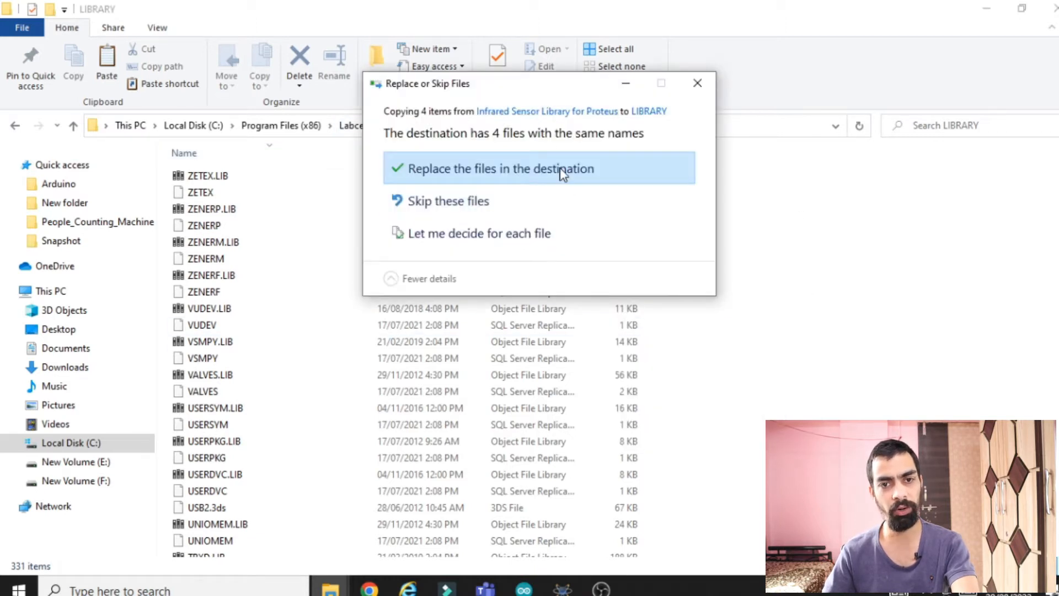
left_click(698, 84)
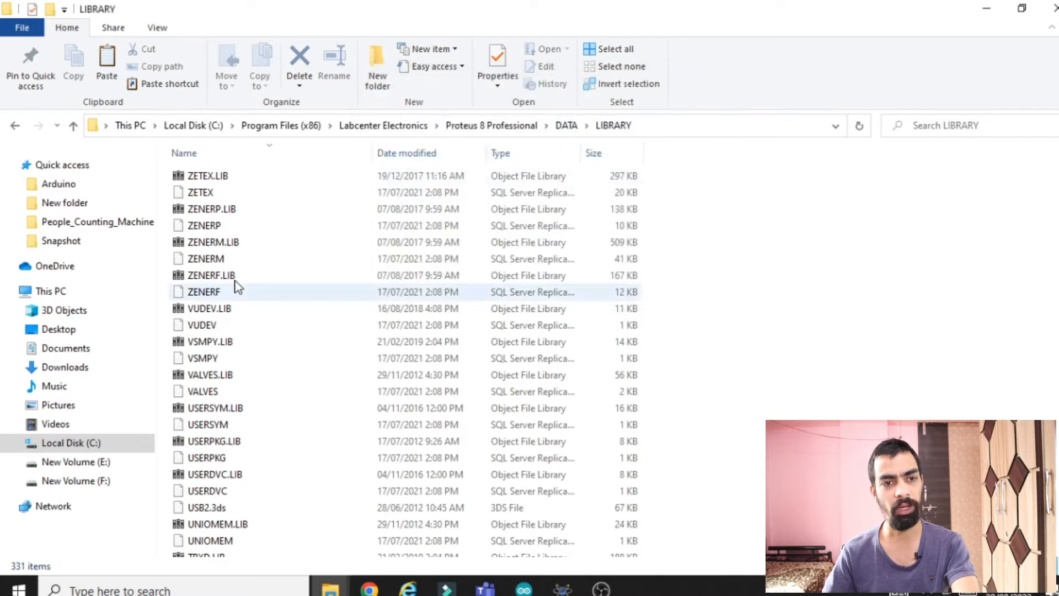
left_click(638, 127)
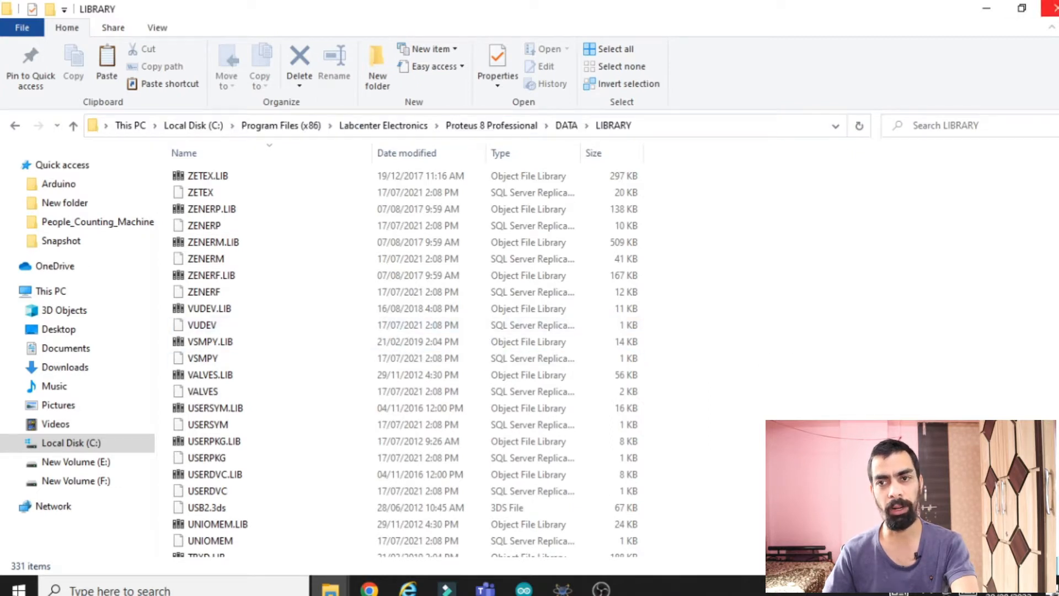
Minimise File Explorer and launch Proteus 8 Professional from the desktop as administrator
left_click(987, 9)
left_click(99, 91)
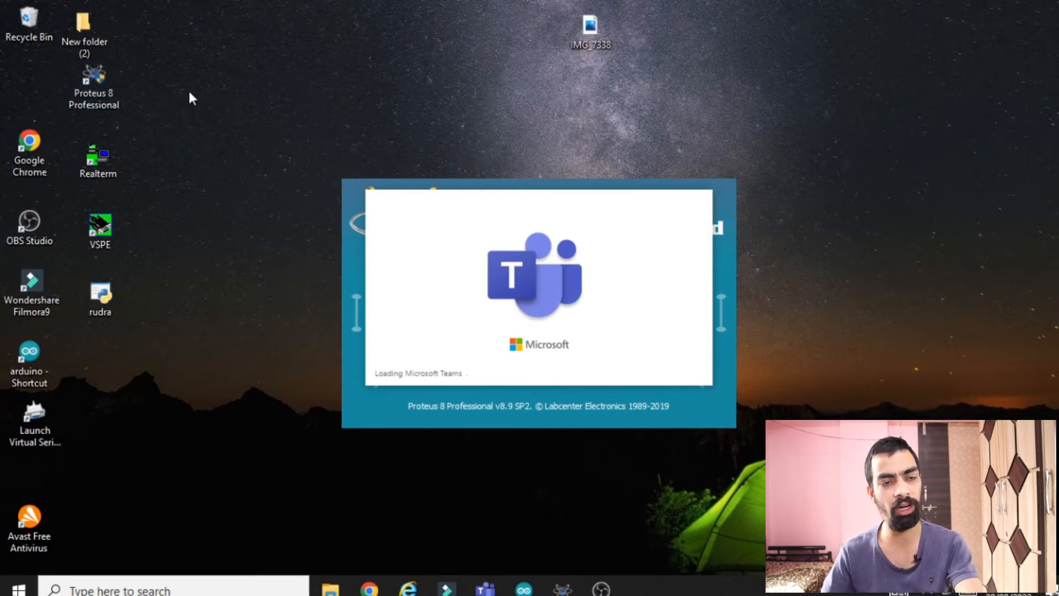
right_click(91, 74)
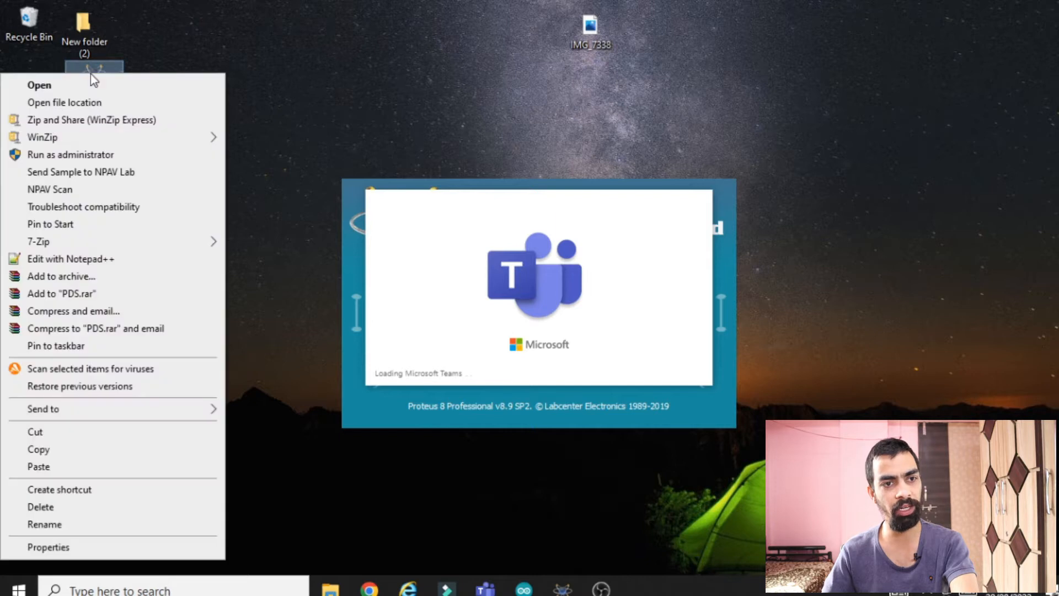
left_click(92, 159)
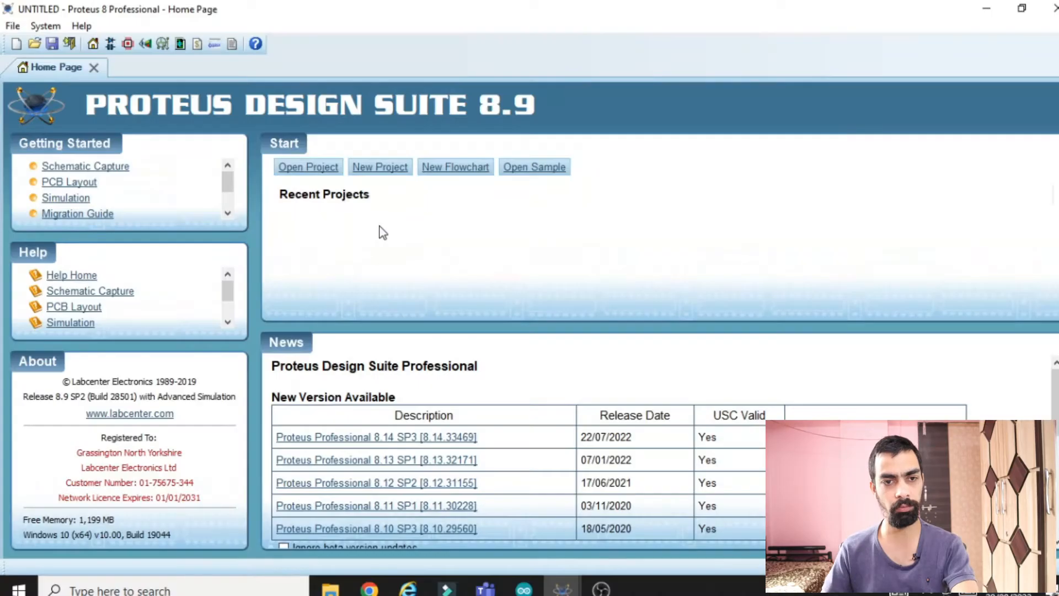
Start a new project, name it dfds.pdsprj and highlight its Documents save path
left_click(378, 170)
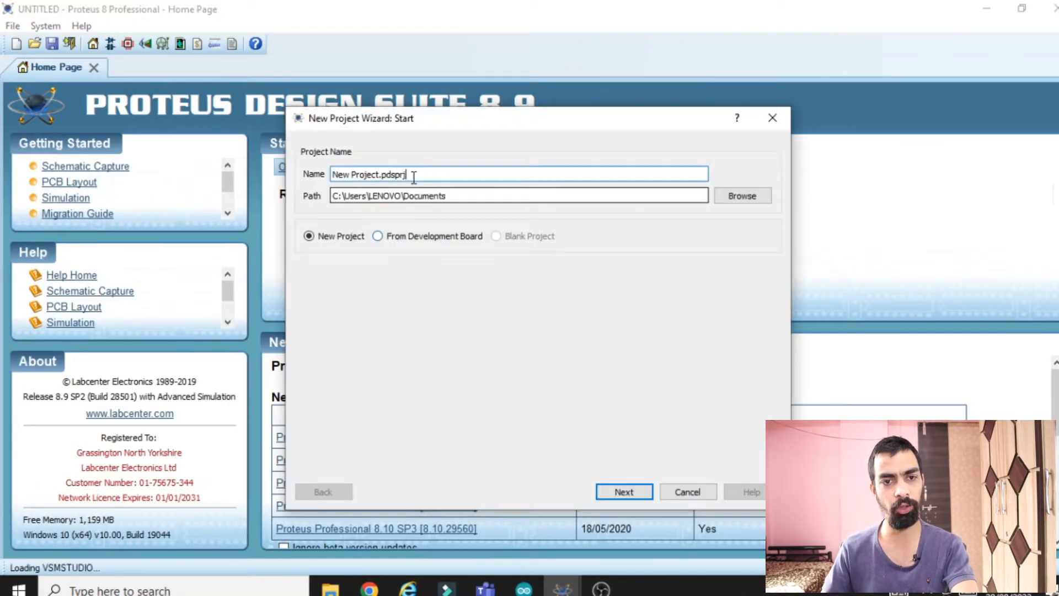
triple_click(390, 173)
left_click(370, 173)
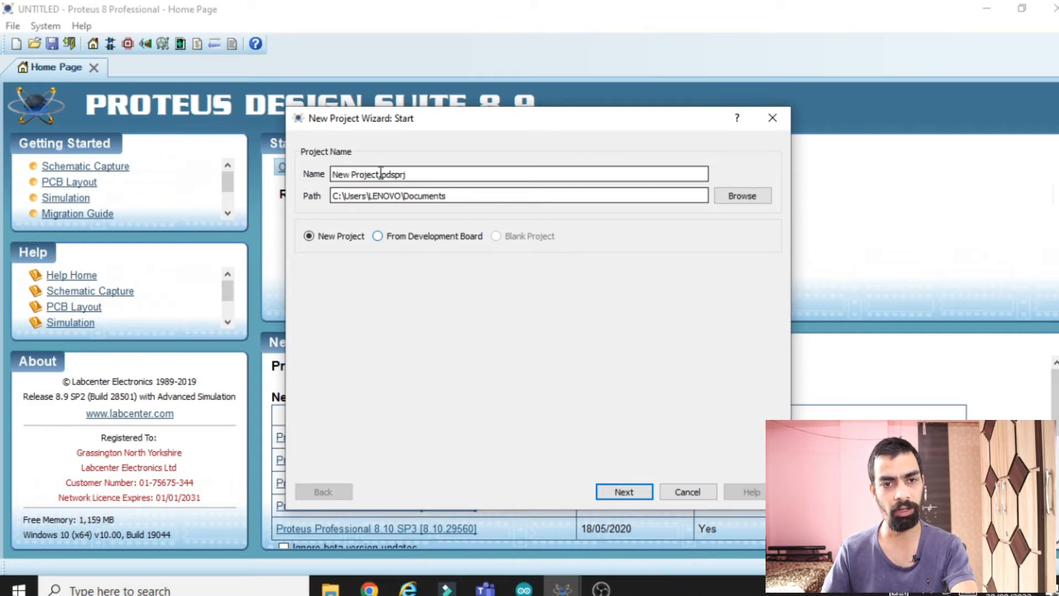
left_click_drag(381, 173, 303, 170)
key("BackSpace")
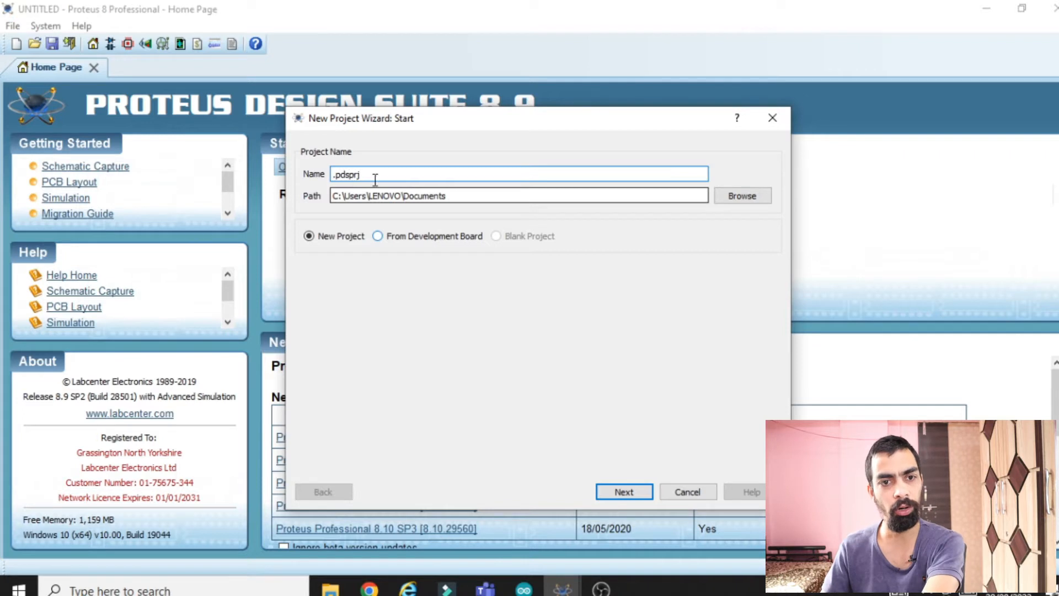
left_click(370, 194)
left_click_drag(472, 199, 301, 204)
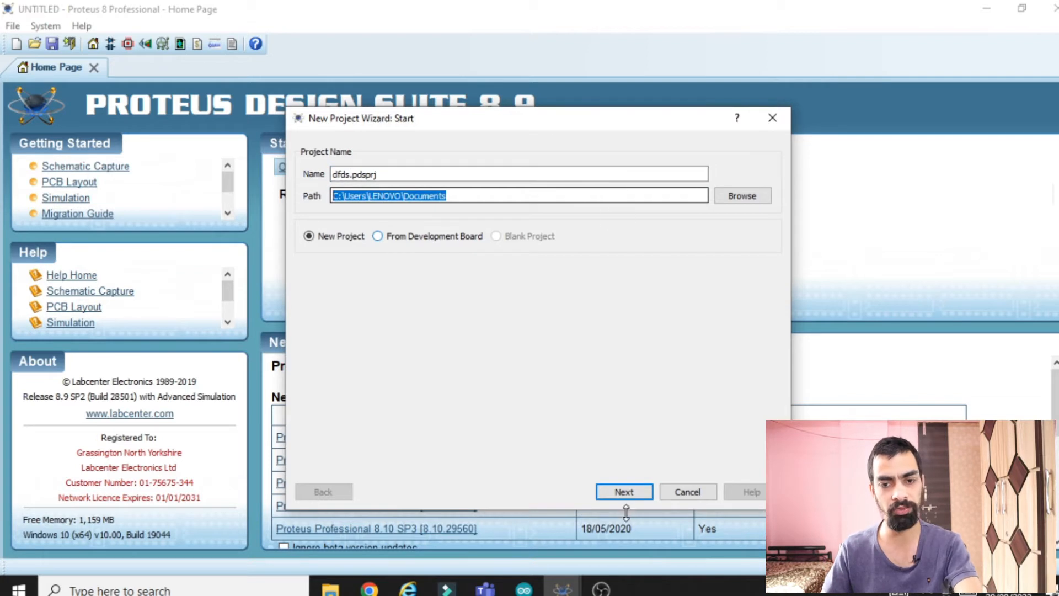
Finish the new project setup with the DEFAULT schematic template, no PCB layout and no firmware project
left_click(640, 498)
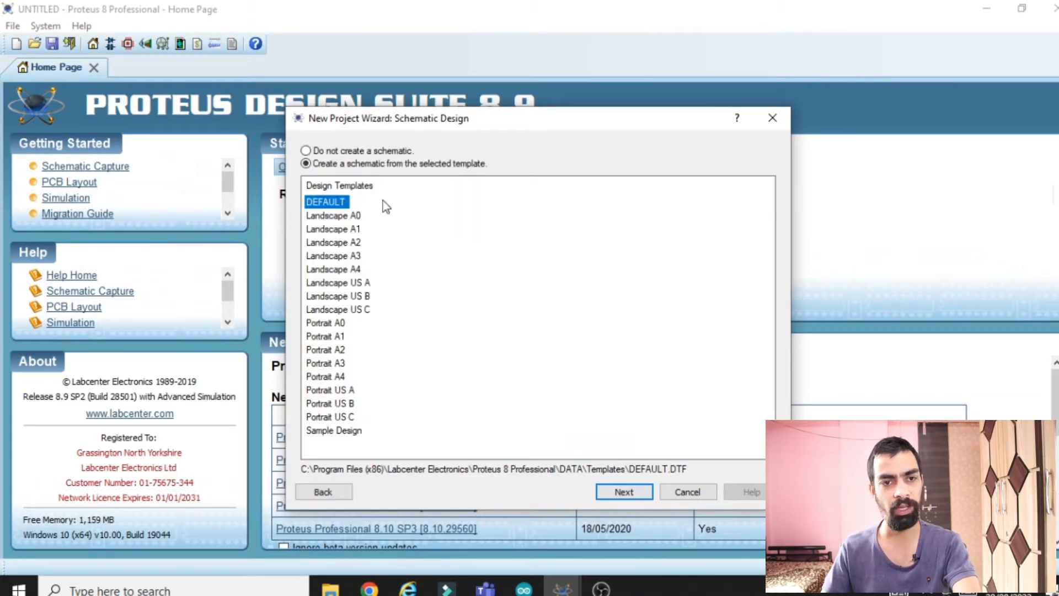
left_click(625, 489)
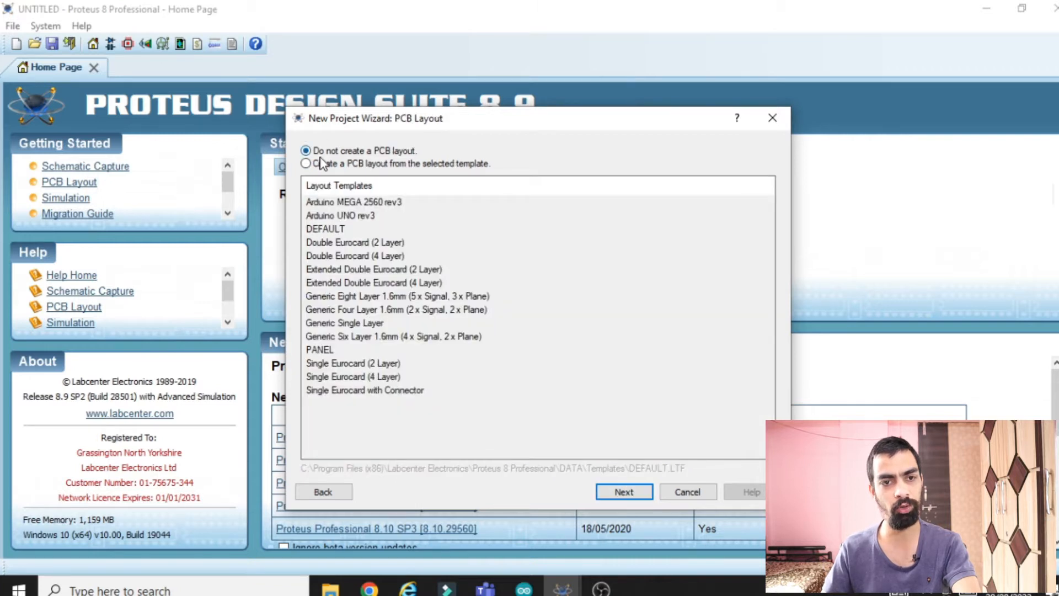
left_click(623, 493)
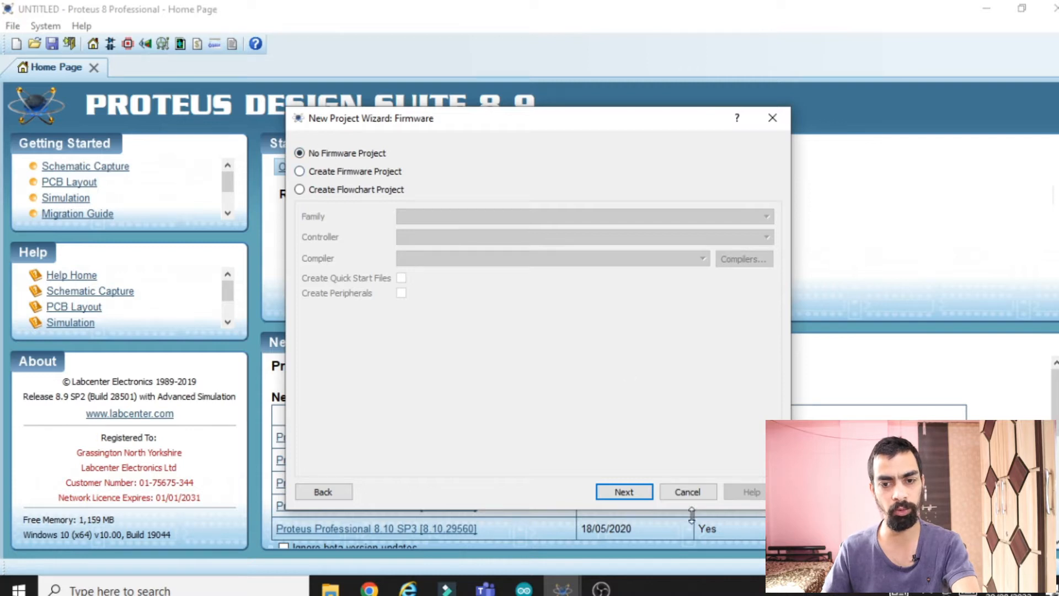
left_click(635, 496)
left_click(633, 492)
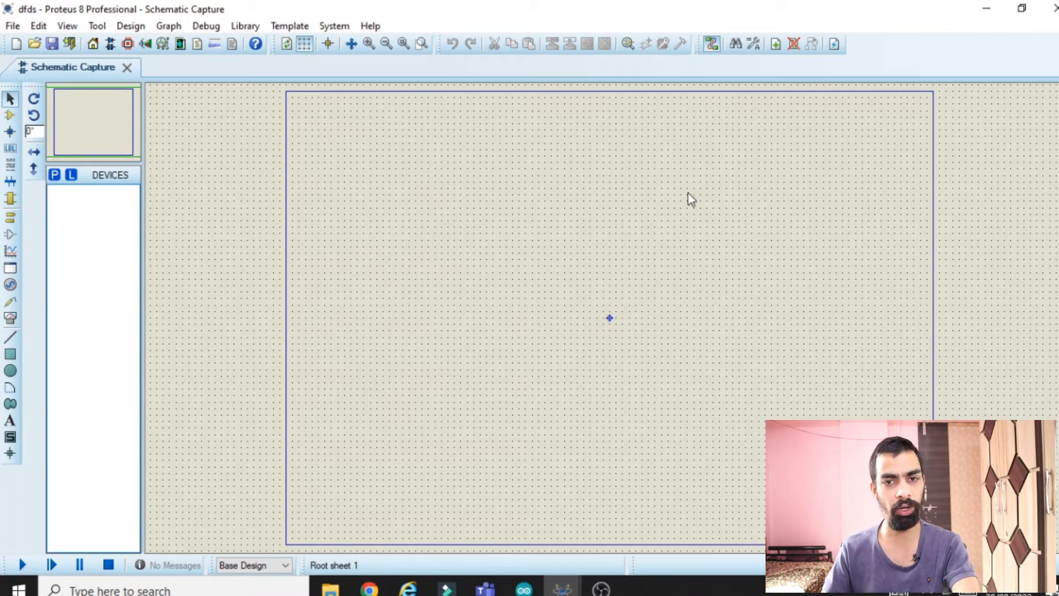
Search the device library for "arduino uno" and place the SIMULINO UNO board on the schematic sheet
left_click(10, 115)
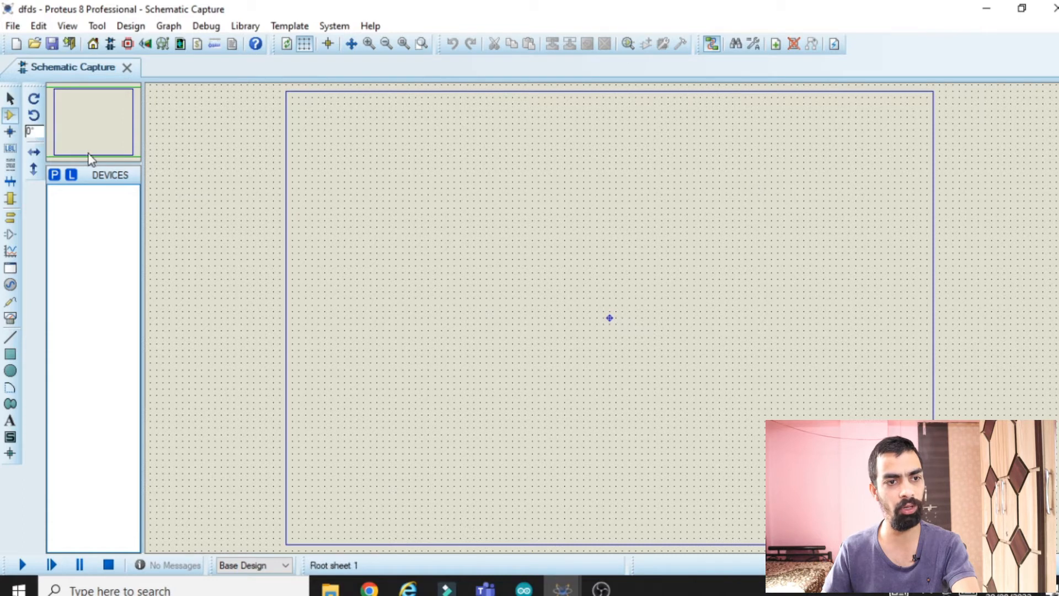
left_click(58, 178)
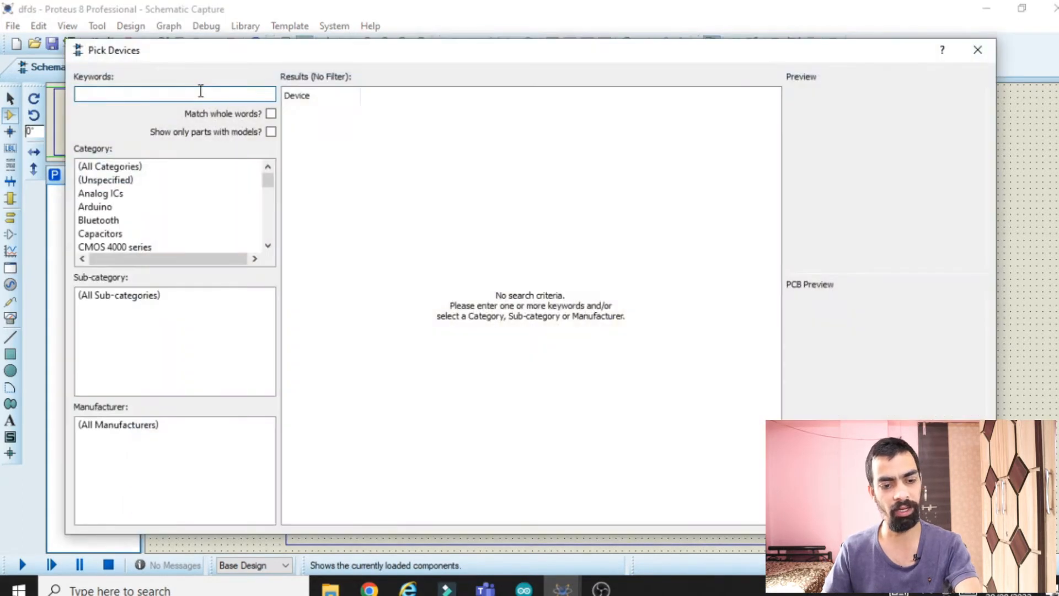
type("arduino")
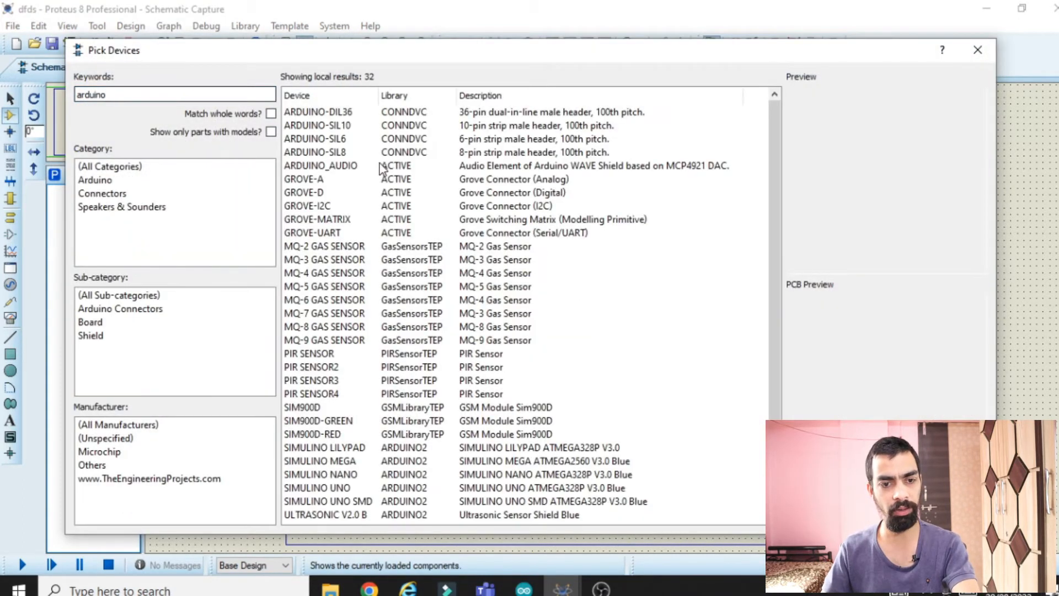
key("BackSpace")
key("BackSpace")
key("BackSpace")
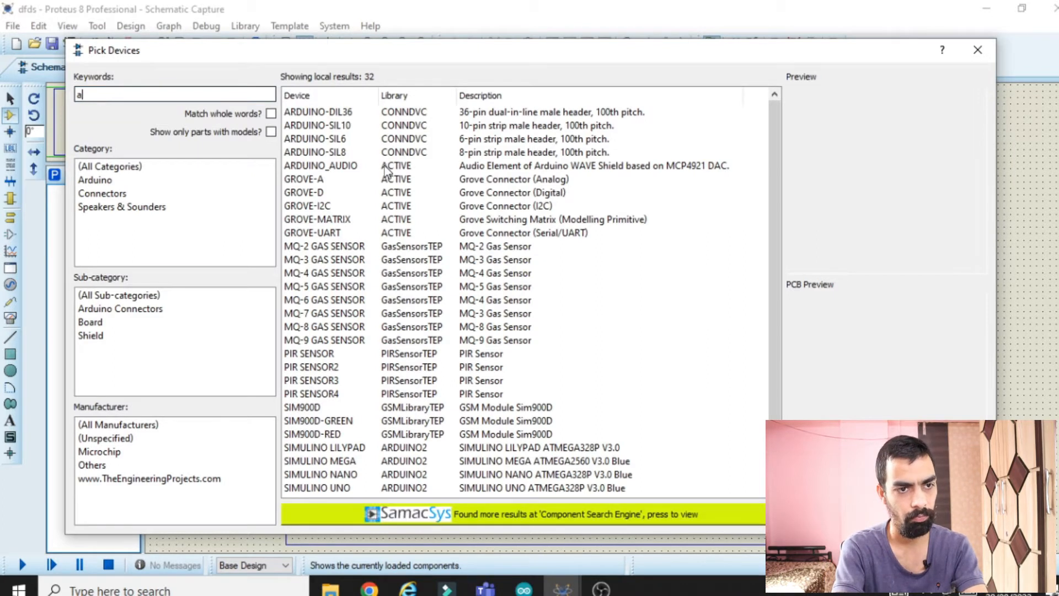
type("ardui")
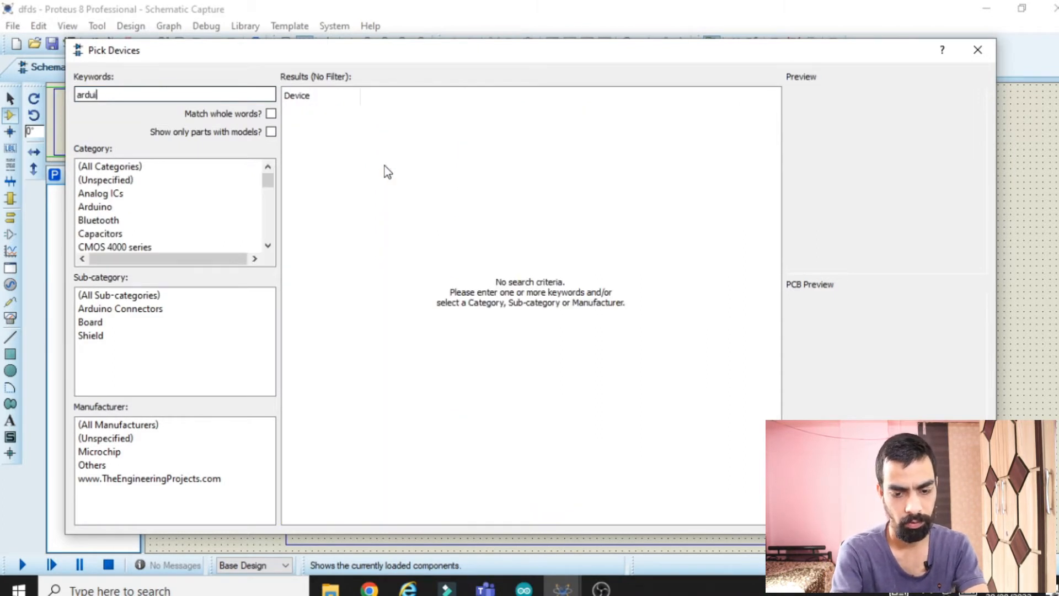
type("no uno")
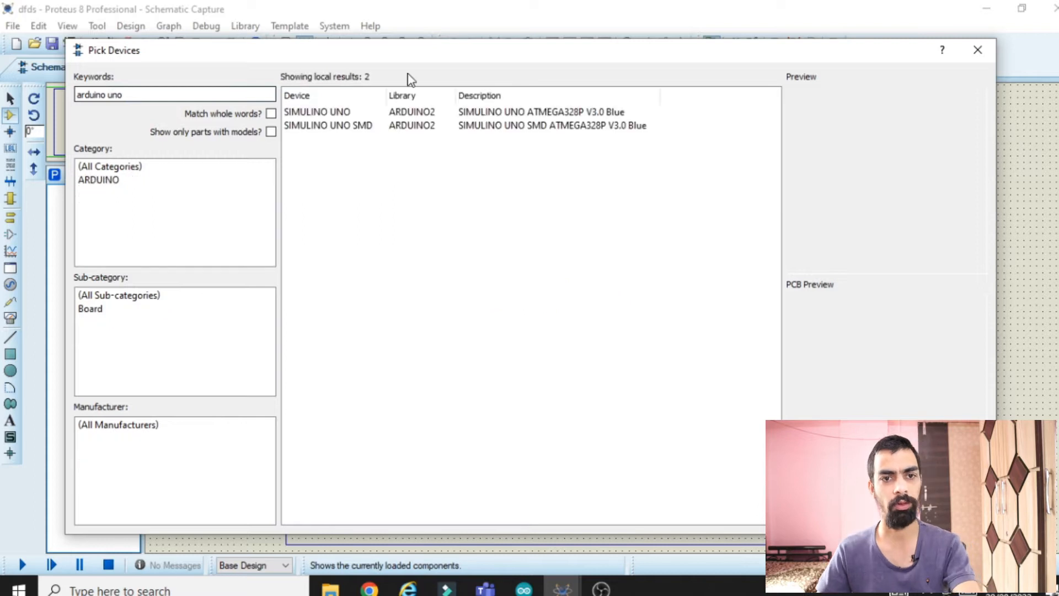
left_click(340, 114)
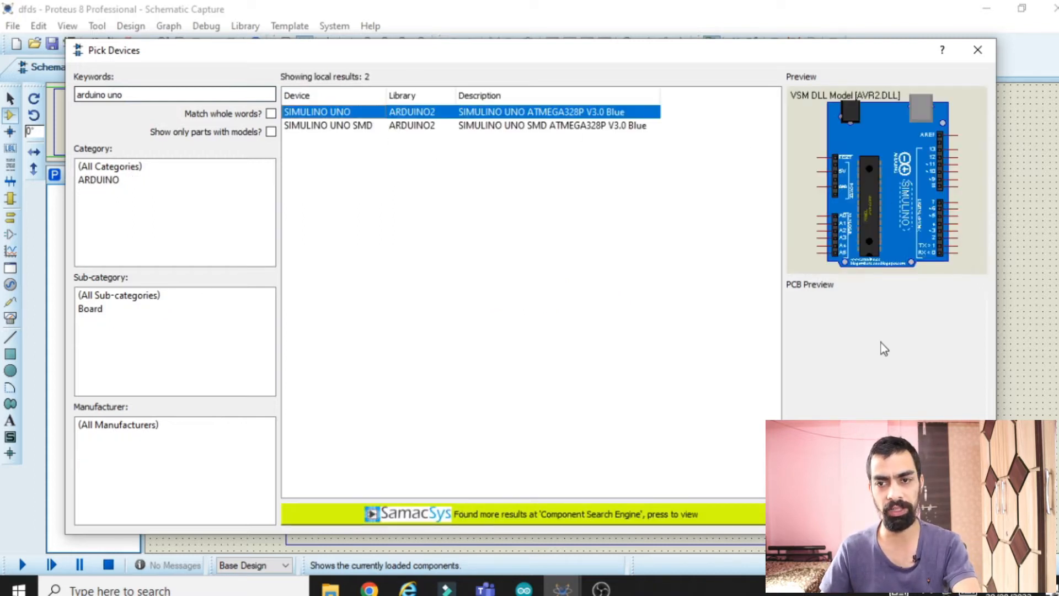
left_click(899, 516)
left_click(451, 224)
left_click(490, 224)
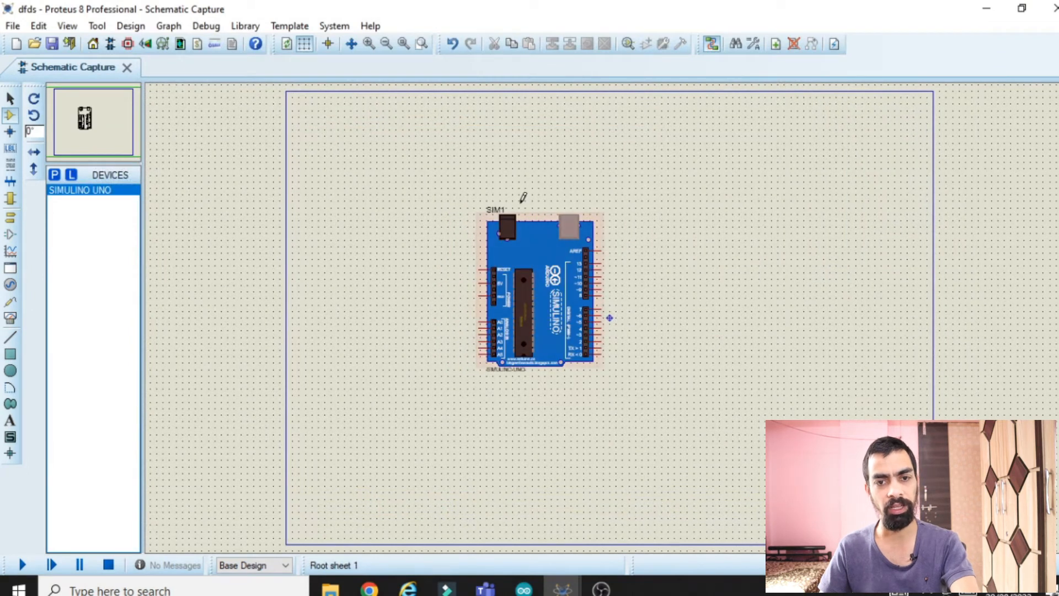
Move the SIMULINO UNO board towards the upper-left area of the sheet and clear the selection
left_click_drag(422, 168, 666, 413)
left_click_drag(508, 294, 398, 203)
left_click(679, 166)
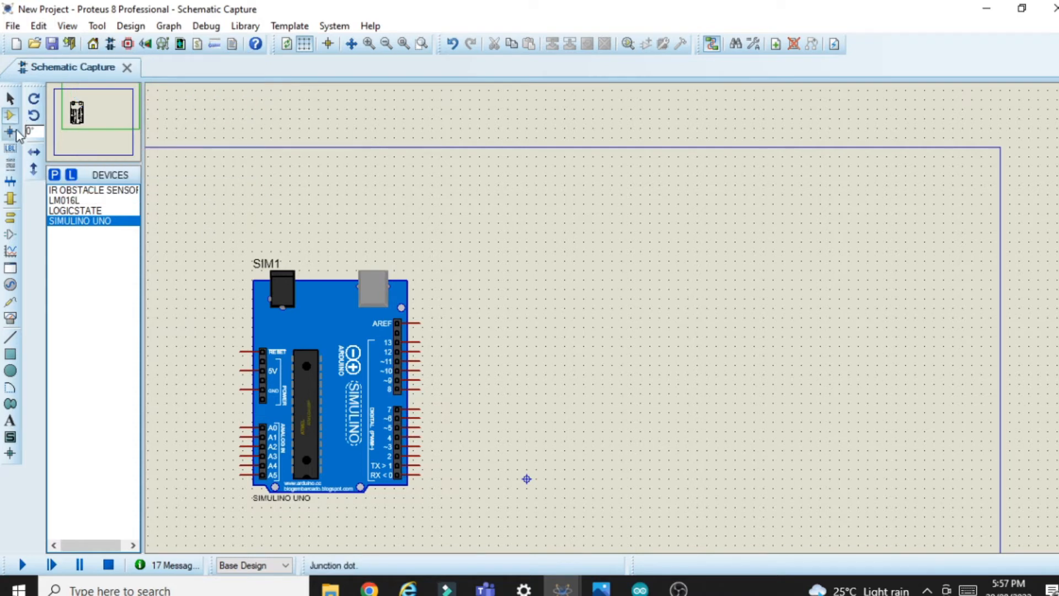
Search the device library for "16x2" and place the LM016L alphanumeric LCD to the right of the Arduino board
left_click(54, 175)
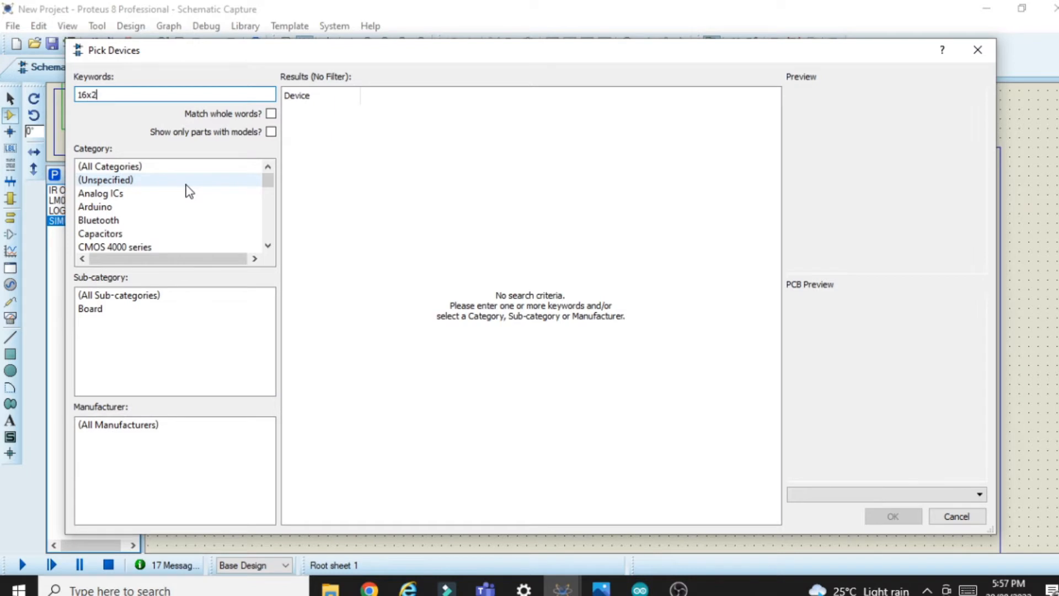
type("16x2")
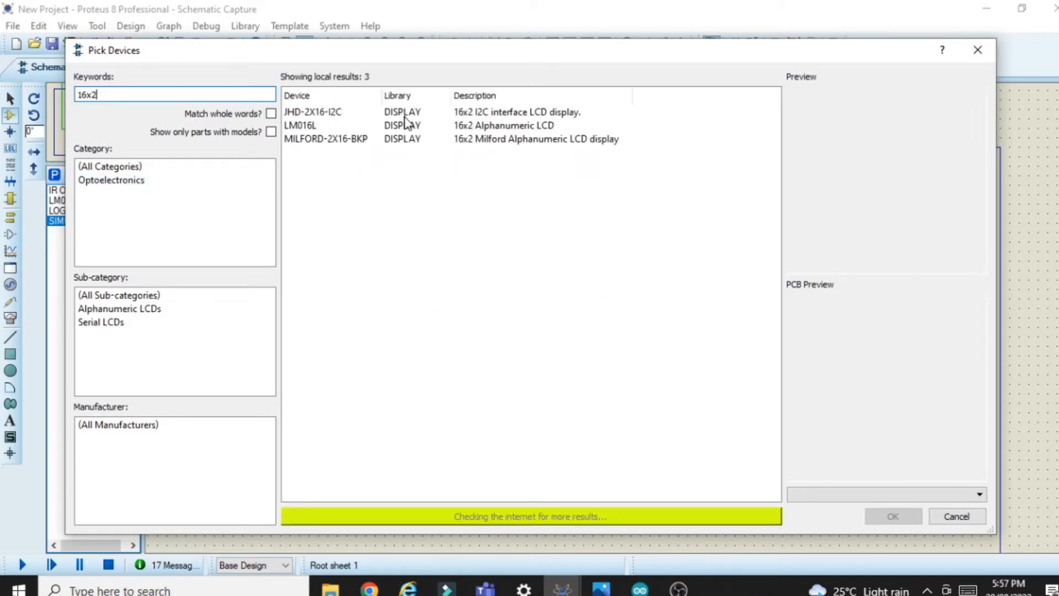
left_click(474, 139)
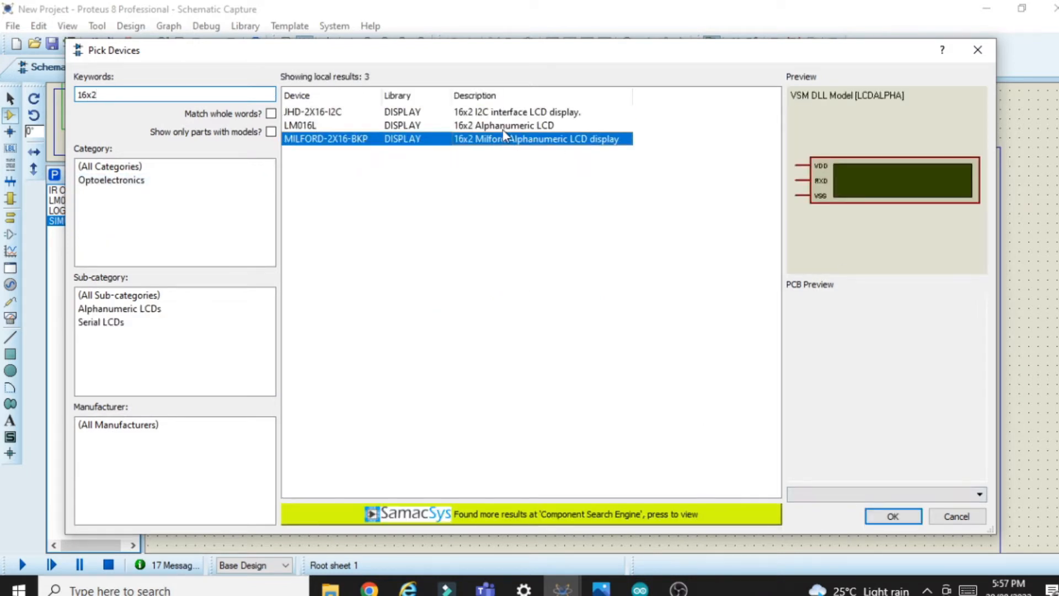
left_click(502, 127)
left_click(892, 516)
left_click(695, 371)
left_click(695, 361)
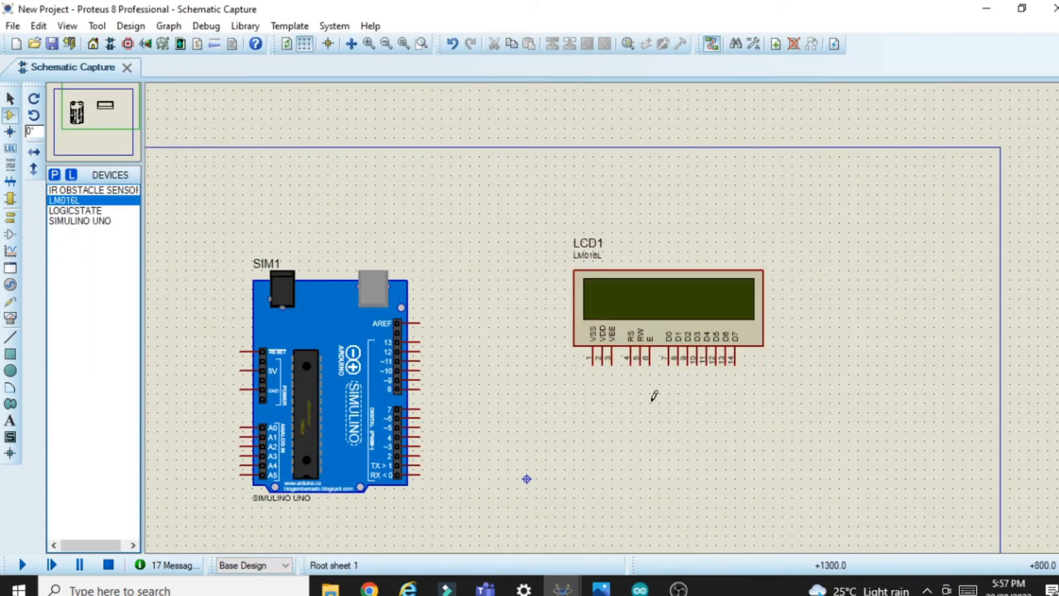
Place a DEFAULT terminal beside Arduino digital pin 2, rotate it 180 degrees and copy it to the clipboard
scroll(449, 456, "up", 1)
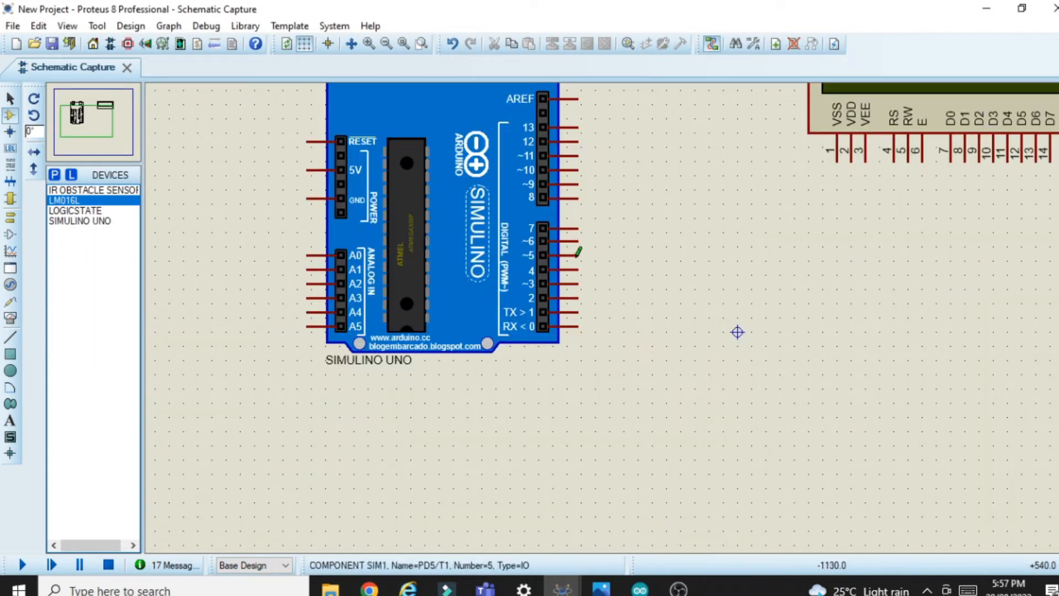
left_click(9, 219)
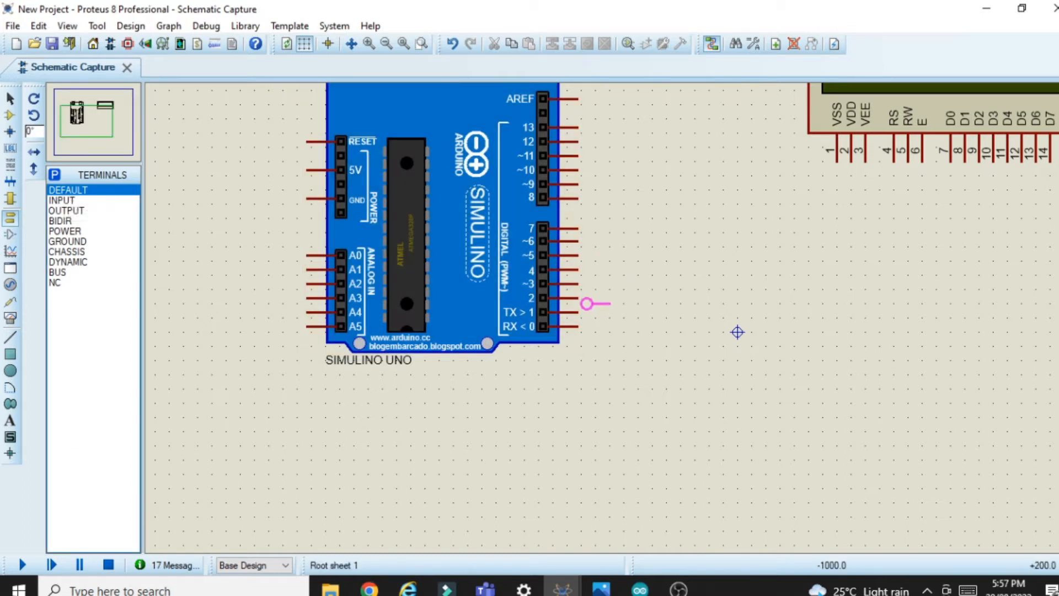
left_click(600, 304)
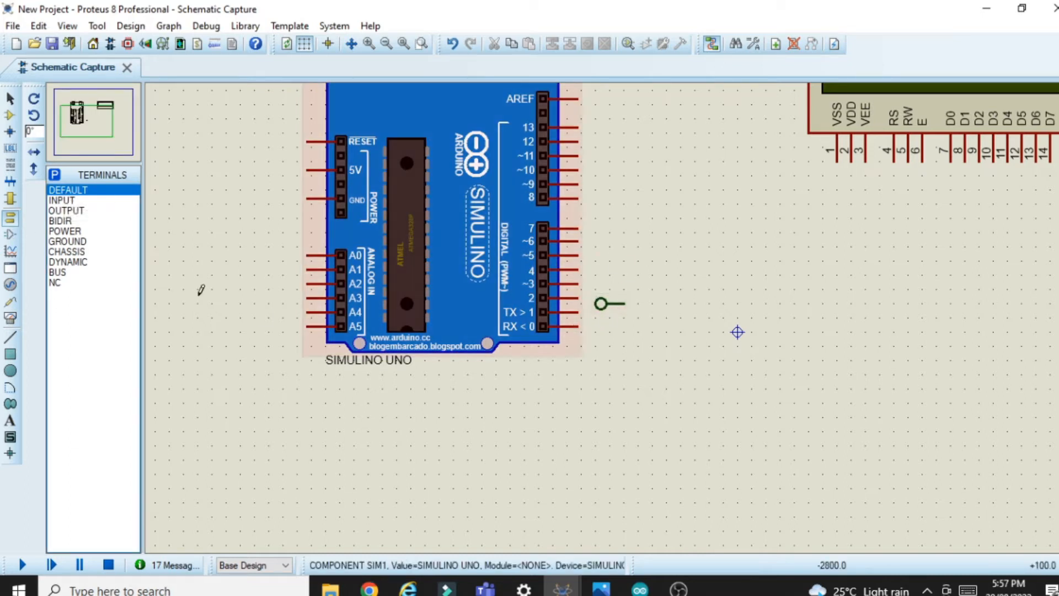
right_click(624, 302)
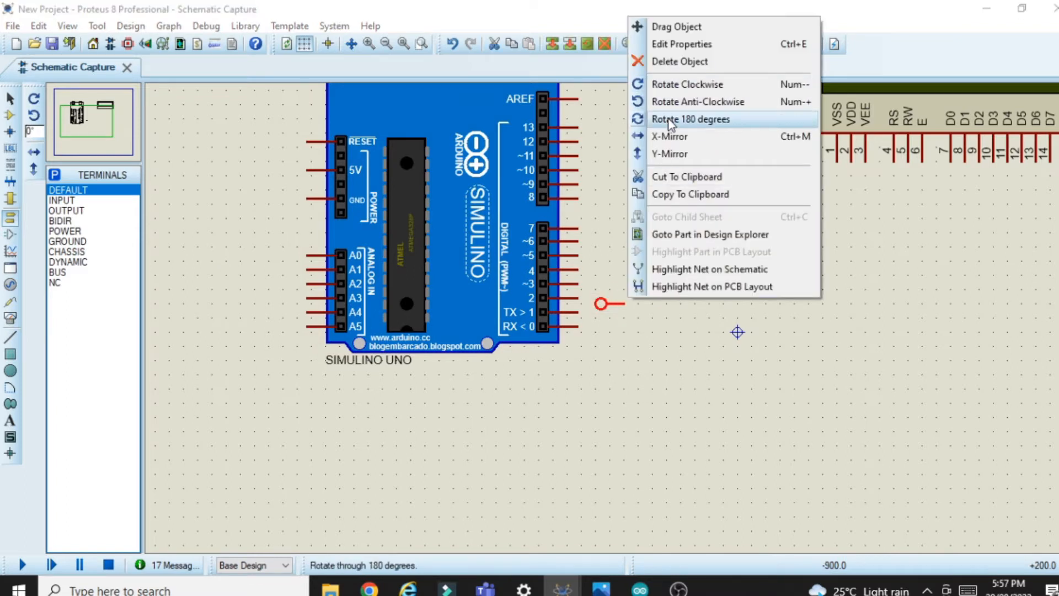
left_click(690, 119)
right_click(617, 298)
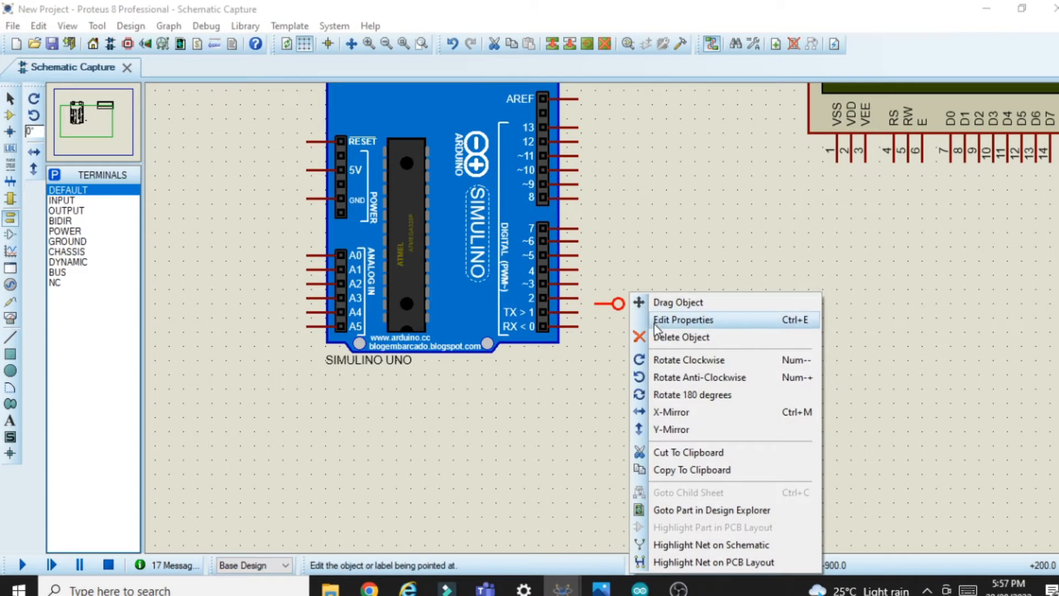
left_click(673, 470)
left_click(605, 262)
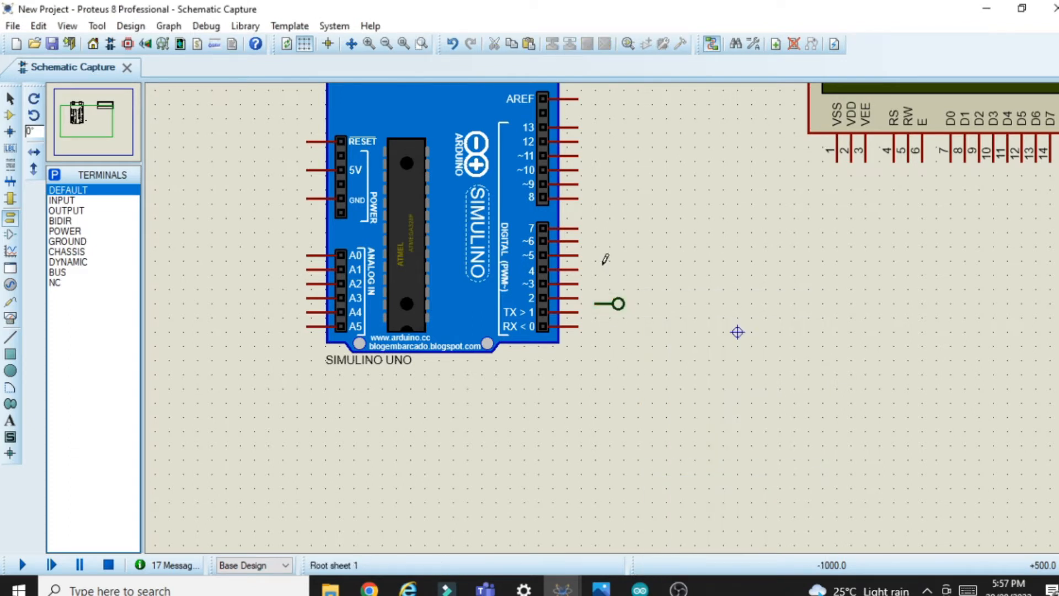
Paste five copies of the terminal in a column above the first, beside Arduino digital pins 3 to 7
right_click(618, 258)
left_click(648, 366)
left_click(612, 299)
right_click(618, 255)
left_click(651, 359)
left_click(612, 276)
right_click(619, 226)
left_click(656, 333)
left_click(614, 257)
right_click(618, 207)
left_click(675, 315)
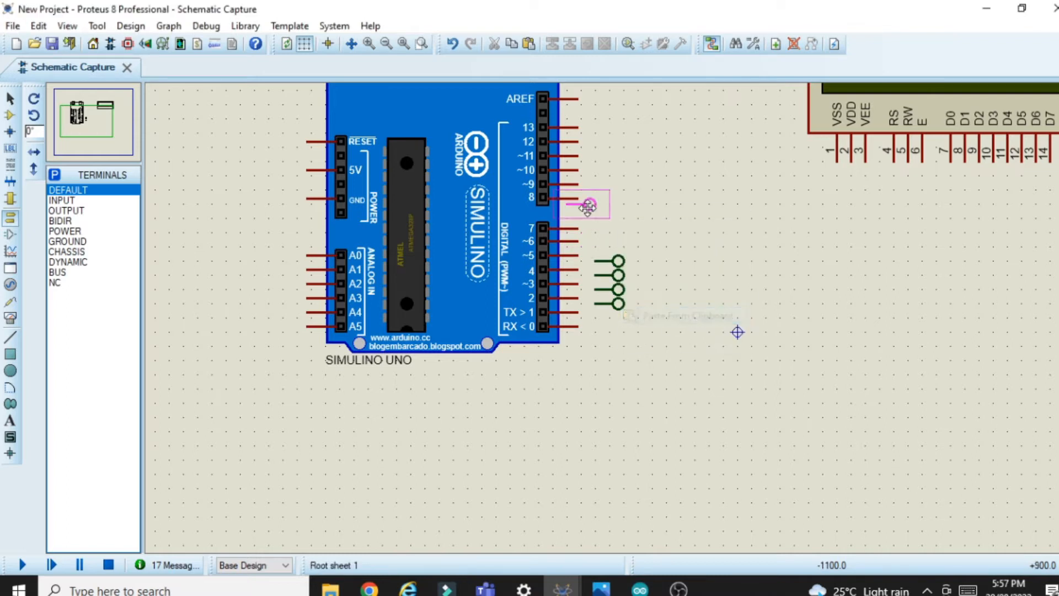
left_click(615, 244)
right_click(622, 212)
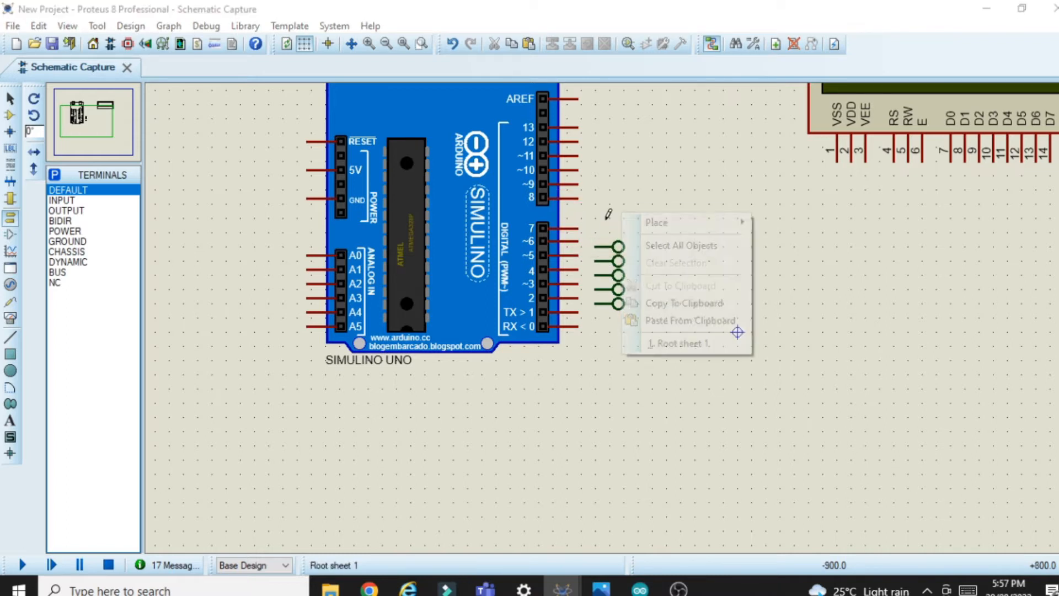
left_click(700, 321)
left_click(615, 231)
Paste two more terminal copies beside Arduino digital pins 8 and 9, leaving a gap above the pin 7 terminal
right_click(620, 187)
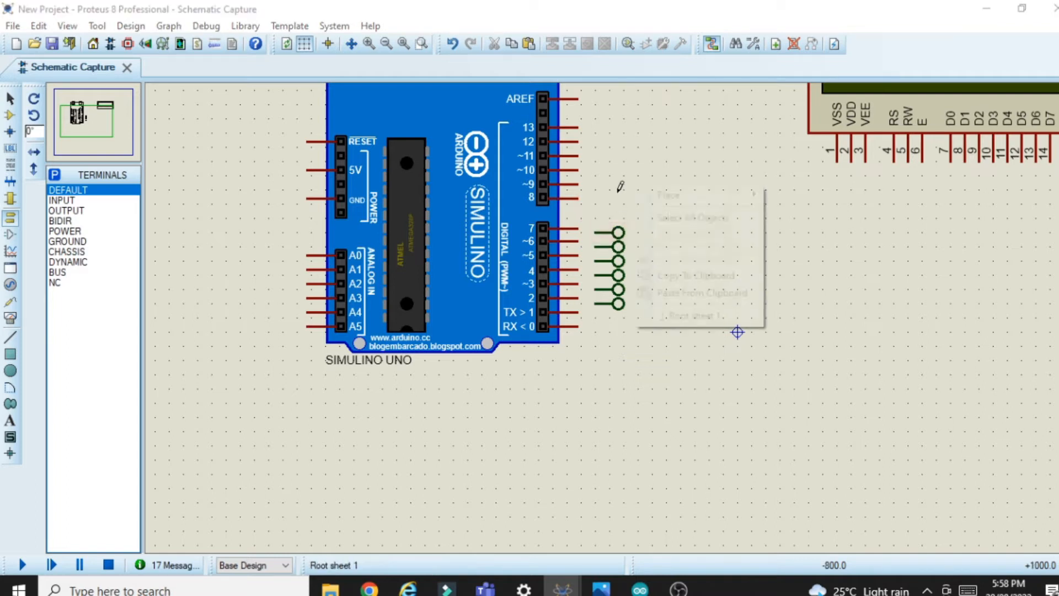
left_click(696, 293)
left_click(613, 205)
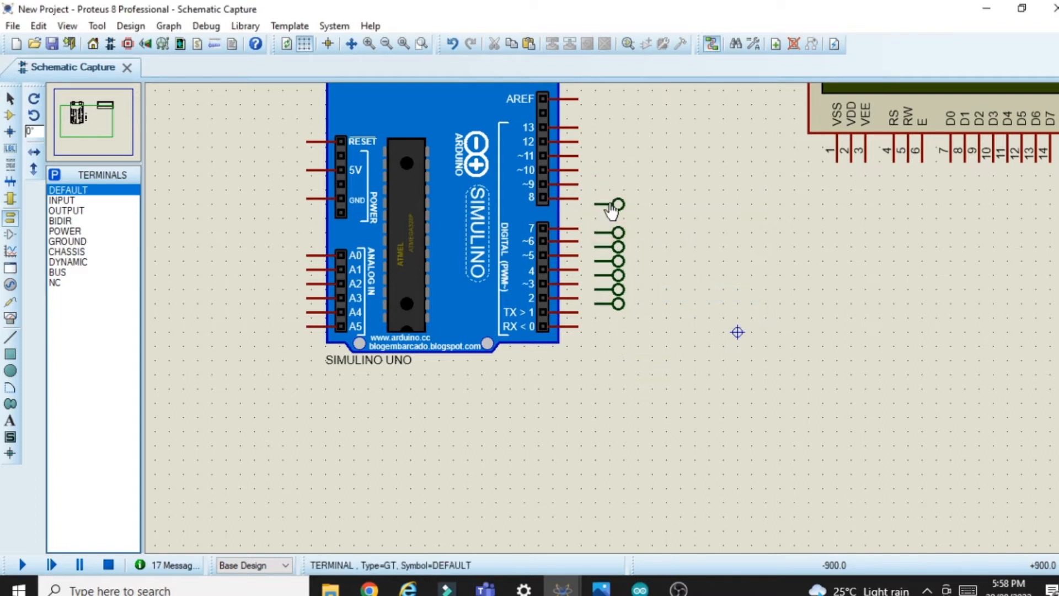
right_click(627, 171)
left_click(699, 279)
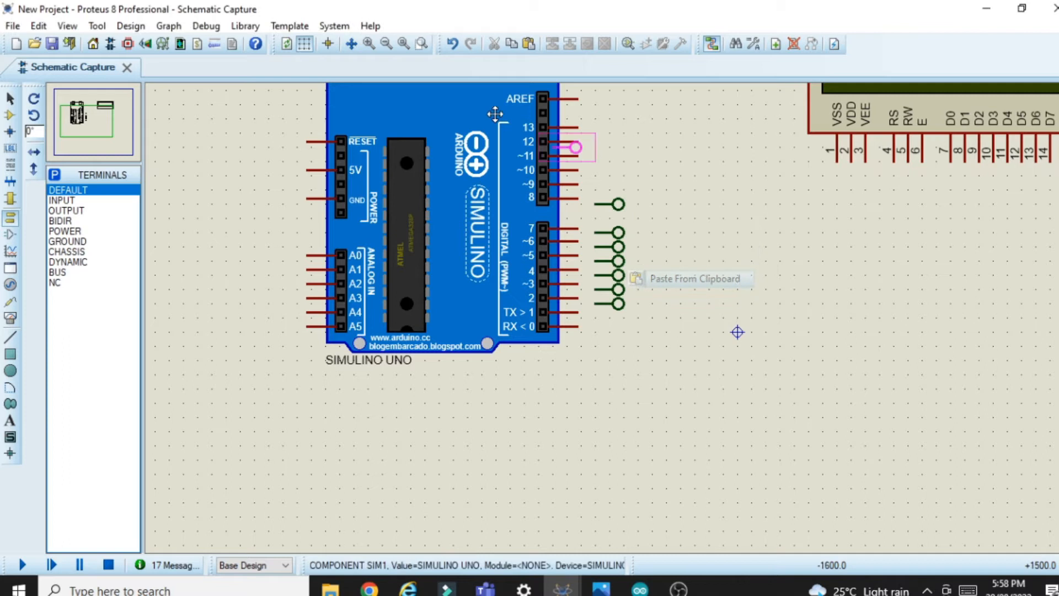
left_click(609, 193)
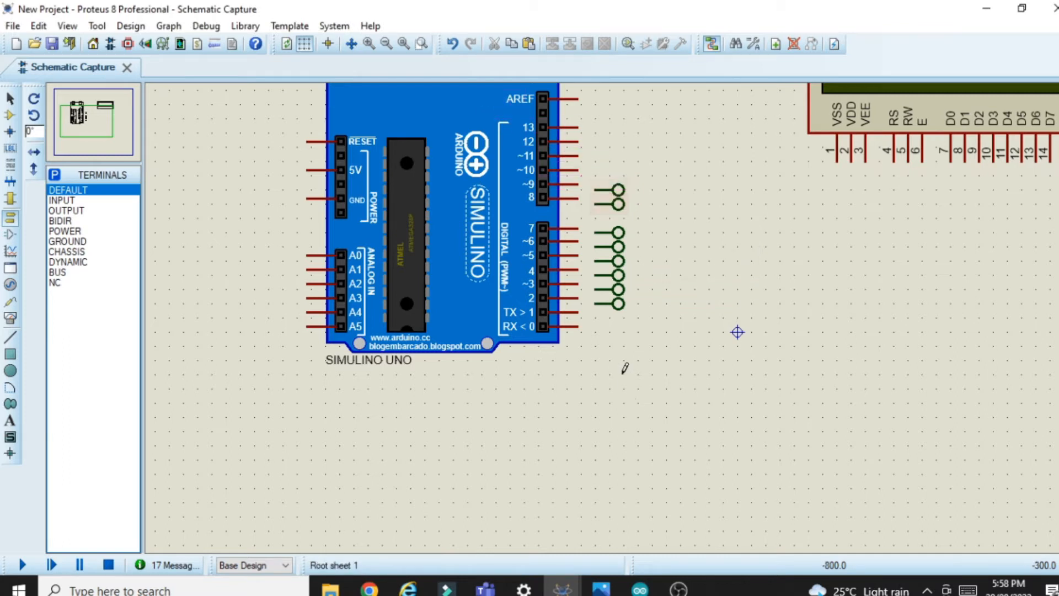
Wire Arduino digital pins 2, 3, 4, 5 and 6 to their adjacent terminals
scroll(612, 312, "up", 1)
left_click(562, 245)
left_click(588, 254)
left_click(561, 223)
left_click(588, 232)
left_click(562, 201)
left_click(588, 211)
left_click(562, 181)
left_click(588, 190)
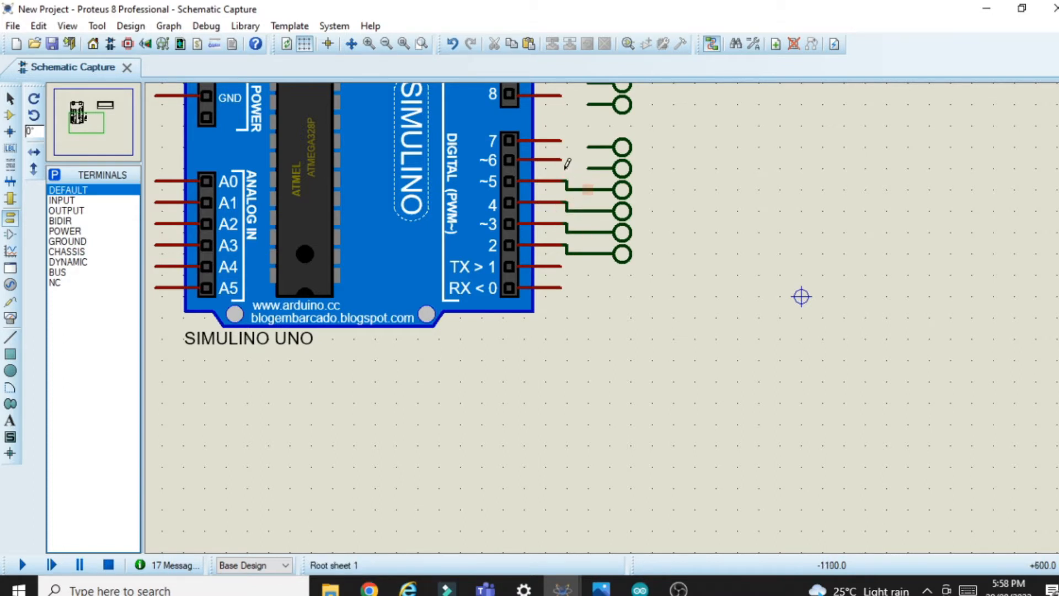
left_click(562, 160)
left_click(587, 168)
Wire Arduino digital pins 7, 8 and 9 to the remaining three terminals
scroll(574, 137, "down", 1)
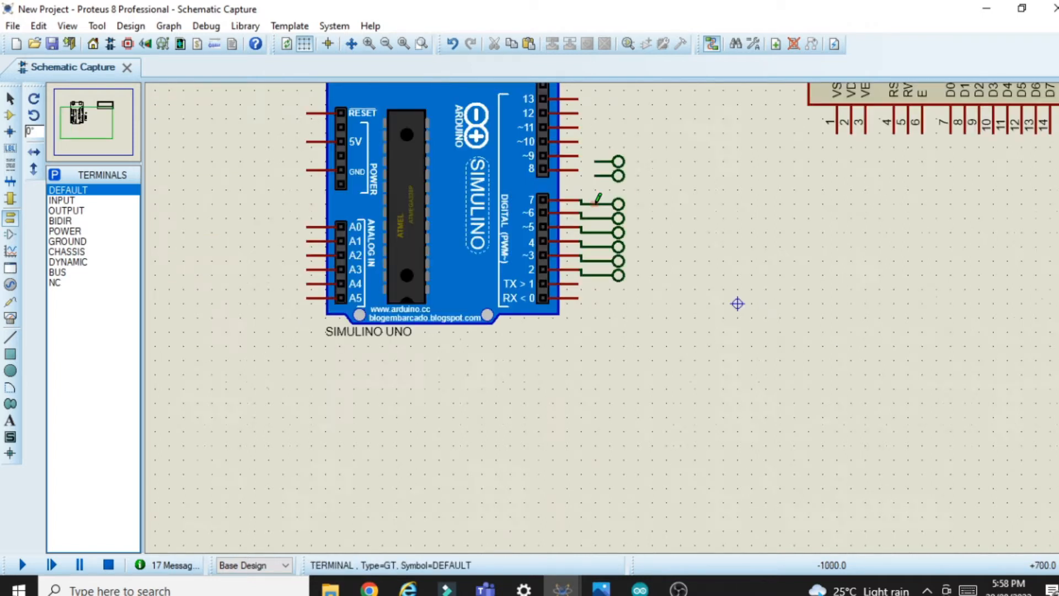
left_click(577, 156)
left_click(617, 161)
Label the terminals wired to Arduino digital pins 2 and 3 as GPIO2 and GPIO3
scroll(676, 260, "up", 1)
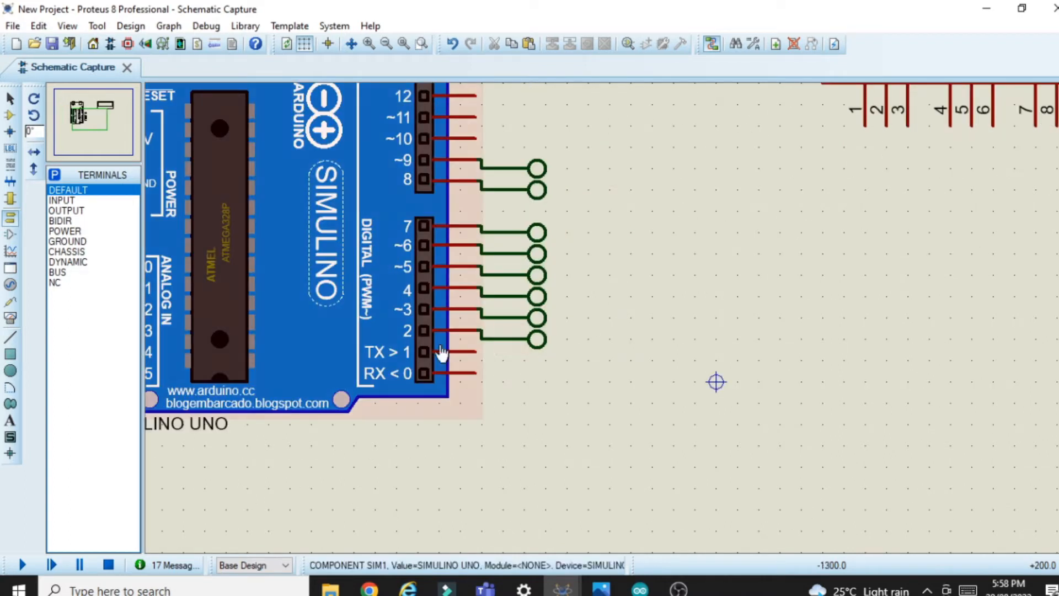
double_click(536, 343)
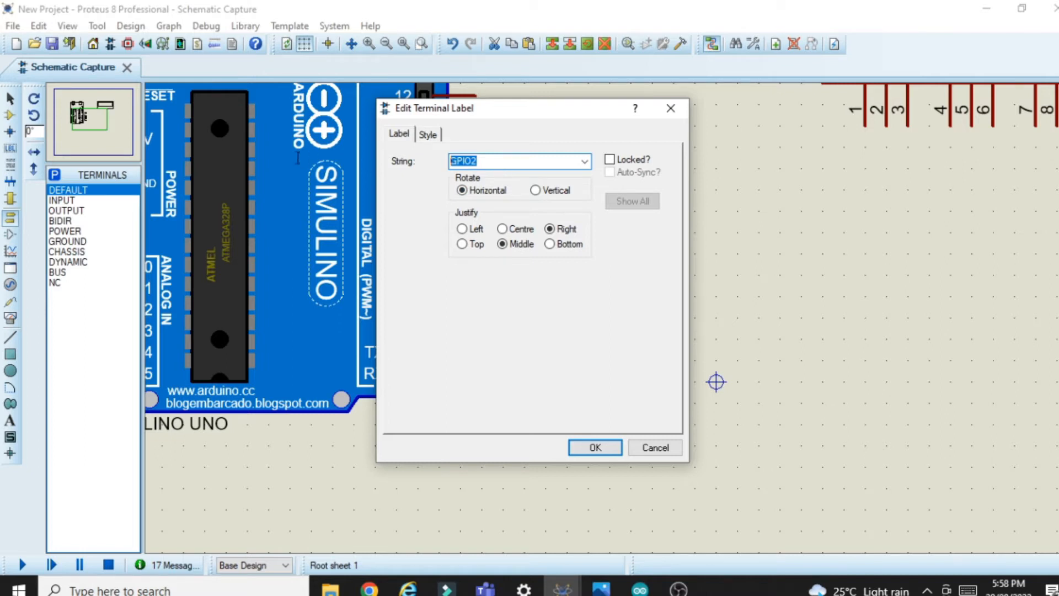
left_click(608, 450)
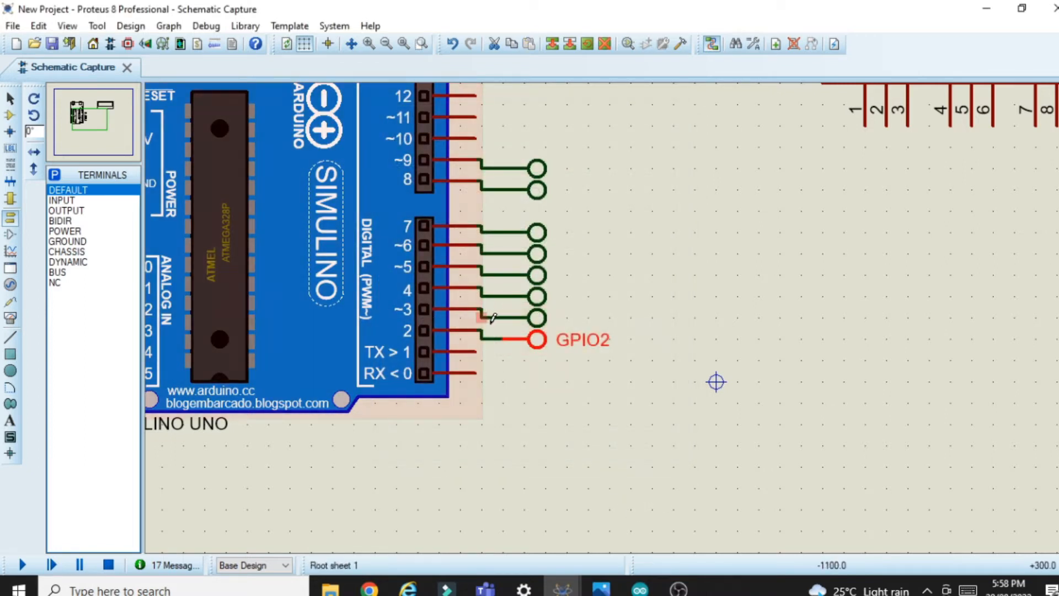
left_click(537, 321)
left_click(535, 328)
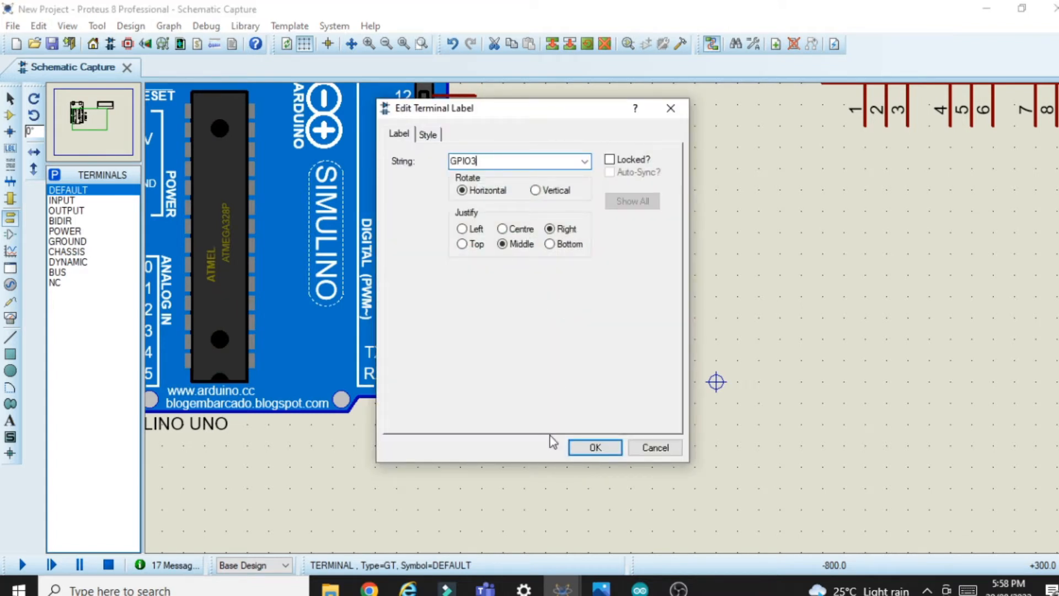
type("GPIO3")
left_click(595, 448)
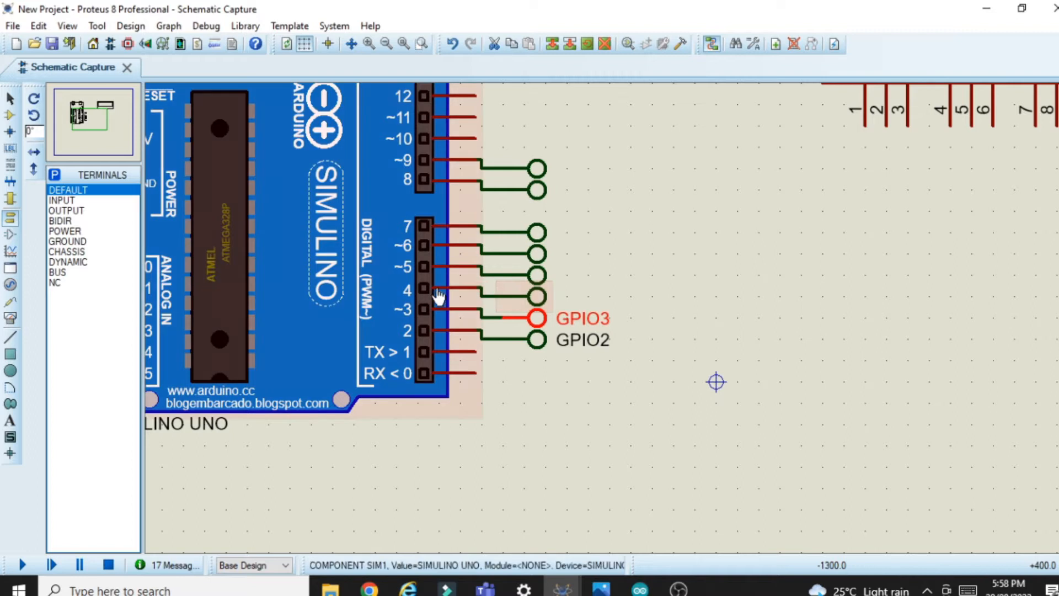
Label the terminals wired to Arduino digital pins 4 and 5 as GPIO4 and GPIO5
left_click(533, 297)
left_click(532, 298)
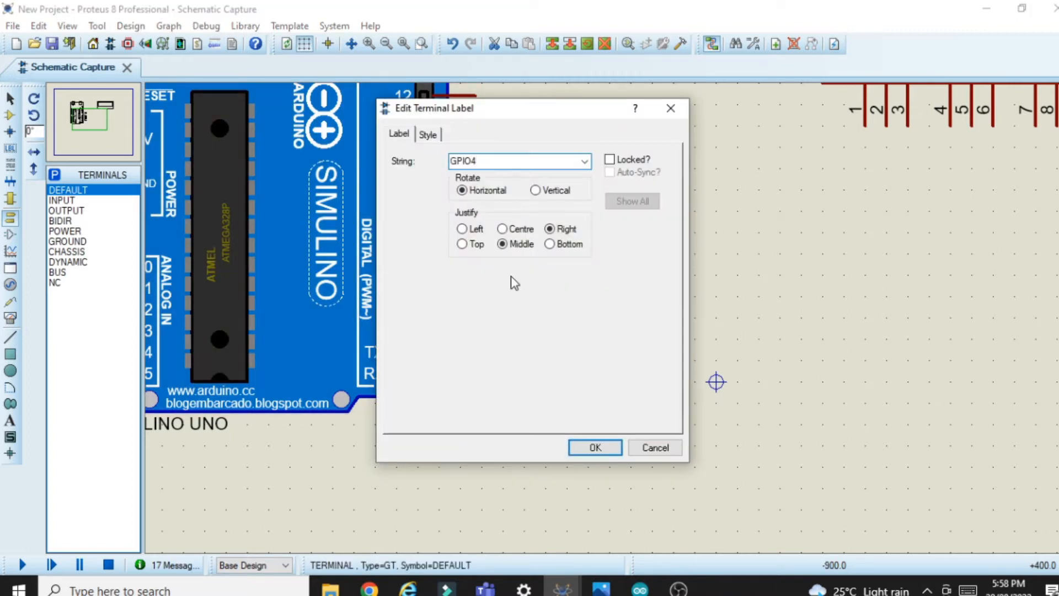
left_click(595, 447)
left_click(533, 274)
left_click(532, 274)
left_click(594, 448)
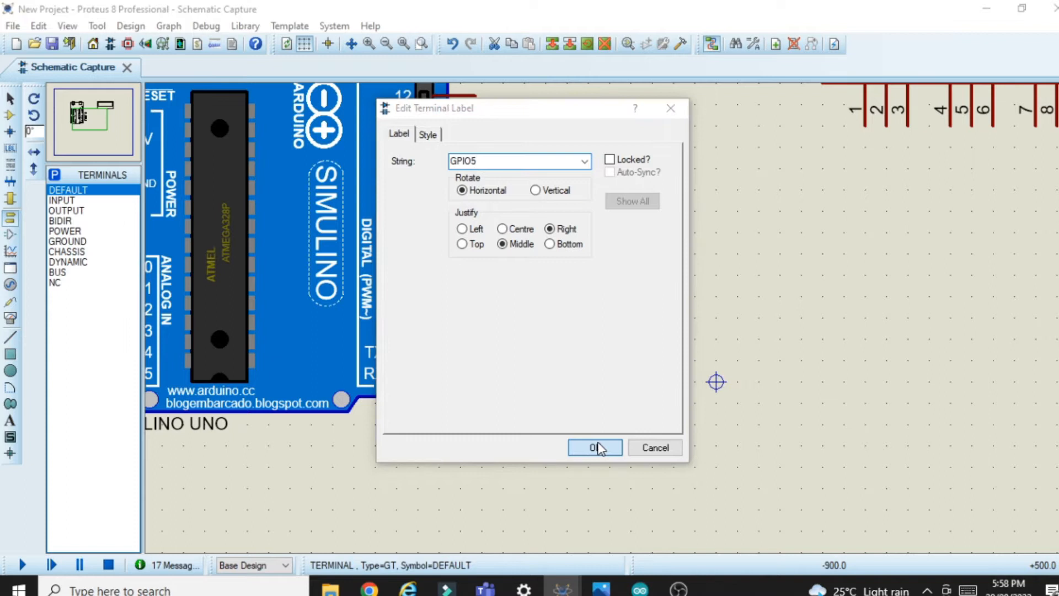
Label the terminals wired to Arduino digital pins 6 and 7 as GPIO6 and GPIO7
left_click(532, 254)
left_click(532, 254)
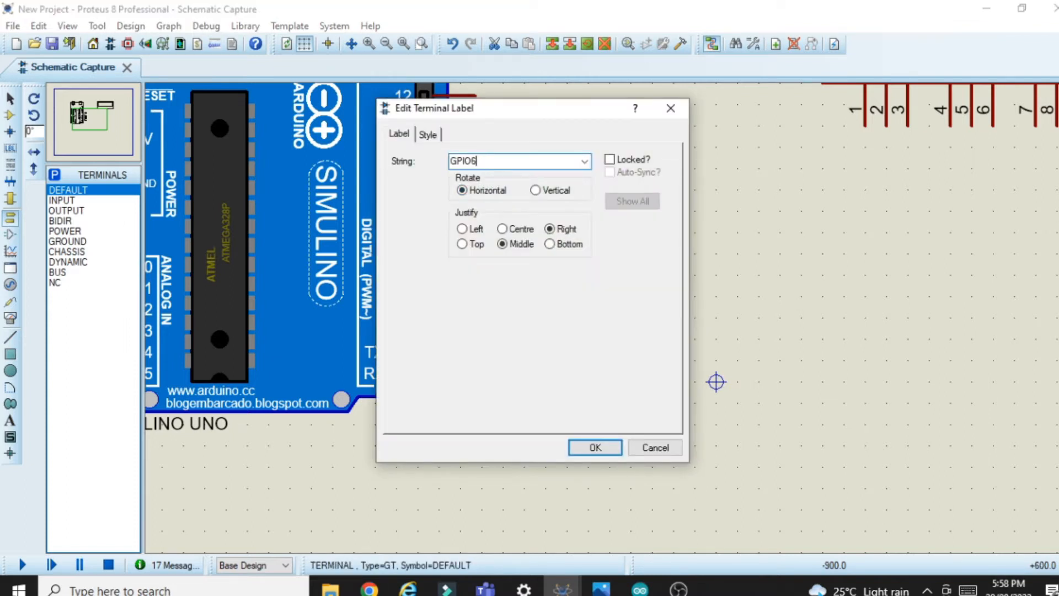
left_click(595, 447)
left_click(528, 236)
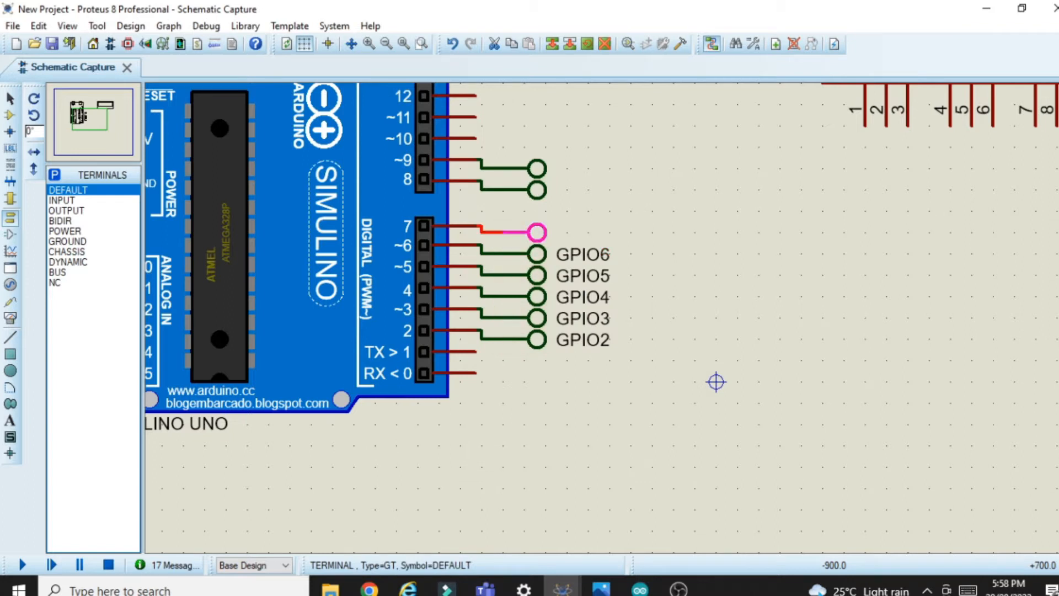
left_click(529, 236)
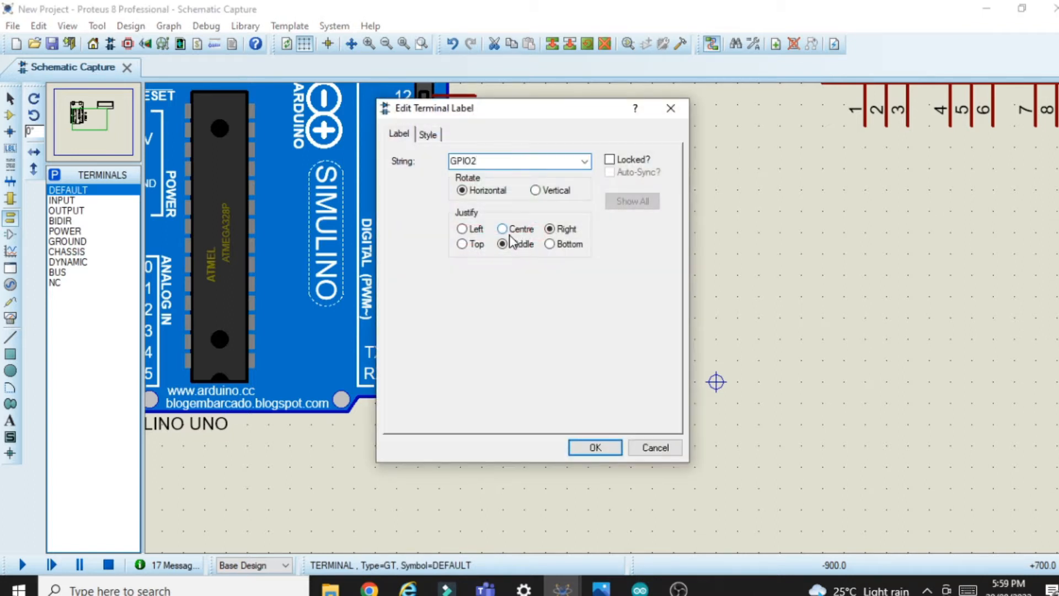
left_click(595, 447)
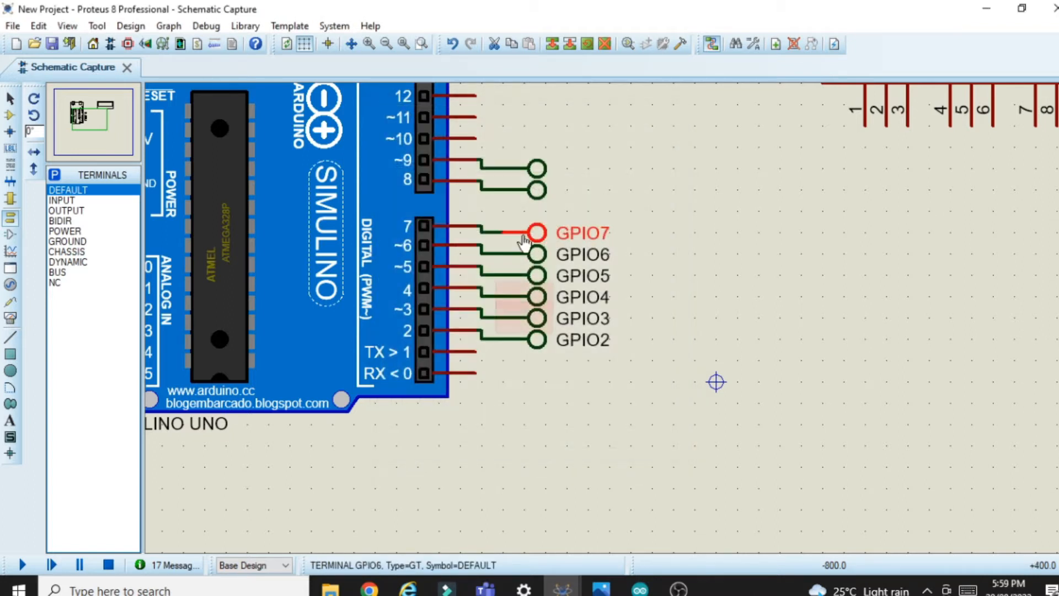
Label the terminals wired to Arduino digital pins 8 and 9 as GPIO8 and GPIO9
left_click(536, 190)
left_click(536, 190)
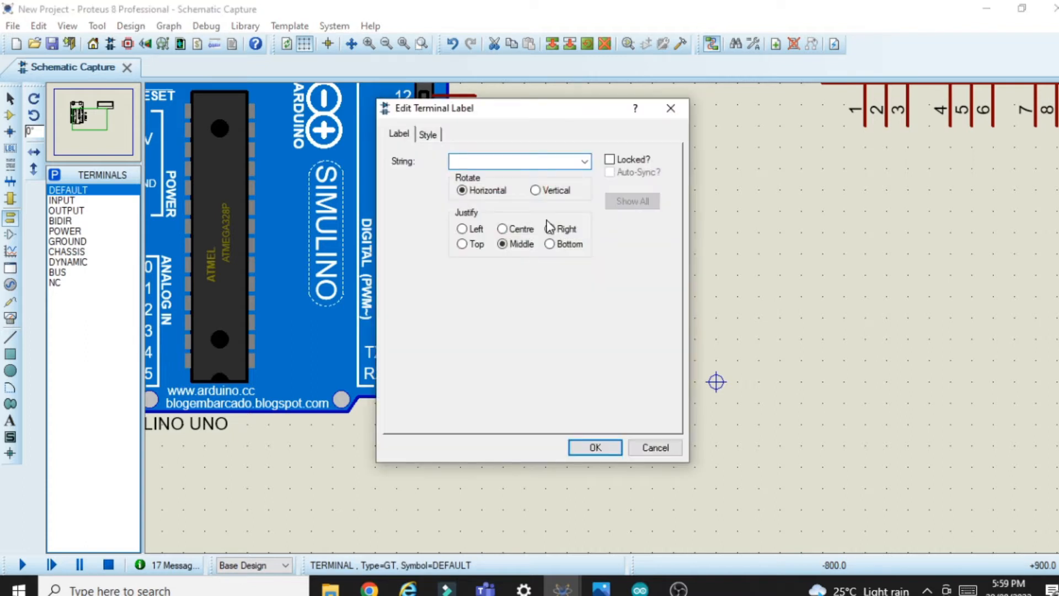
type("GPIO8")
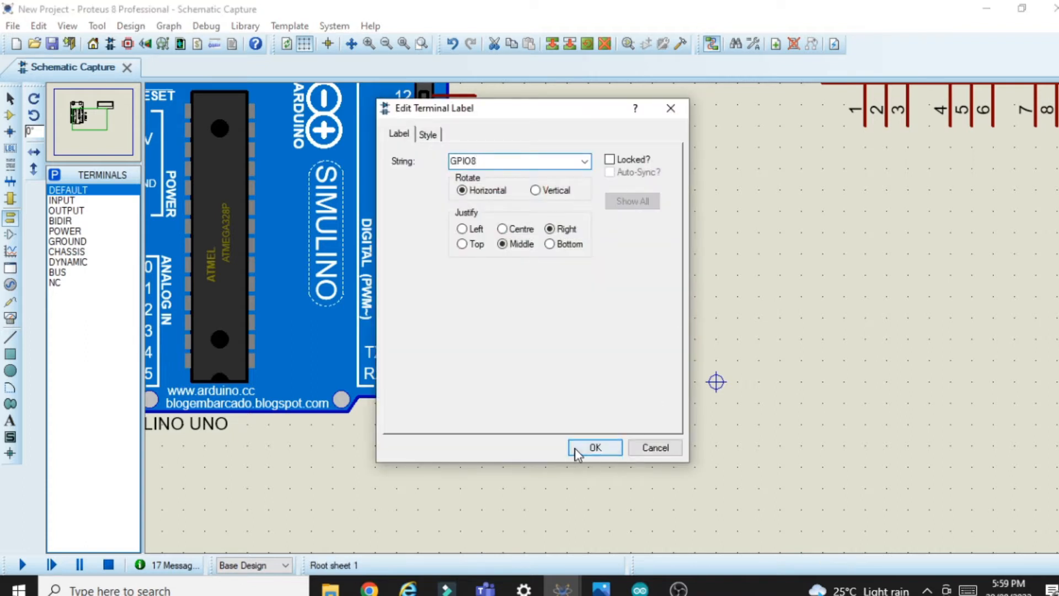
left_click(595, 447)
left_click(538, 168)
left_click(538, 168)
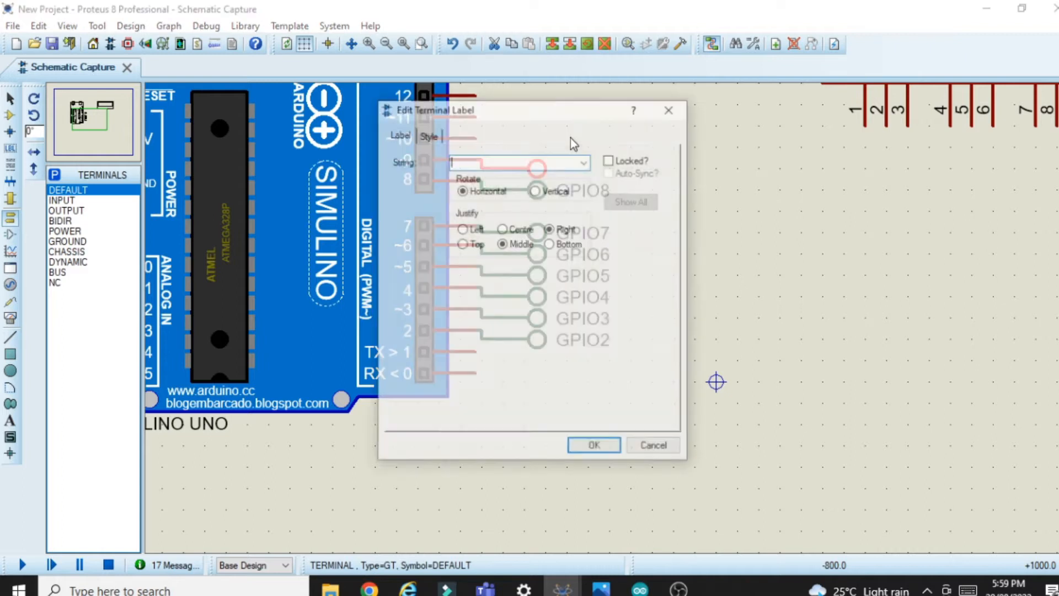
type("GPIO2")
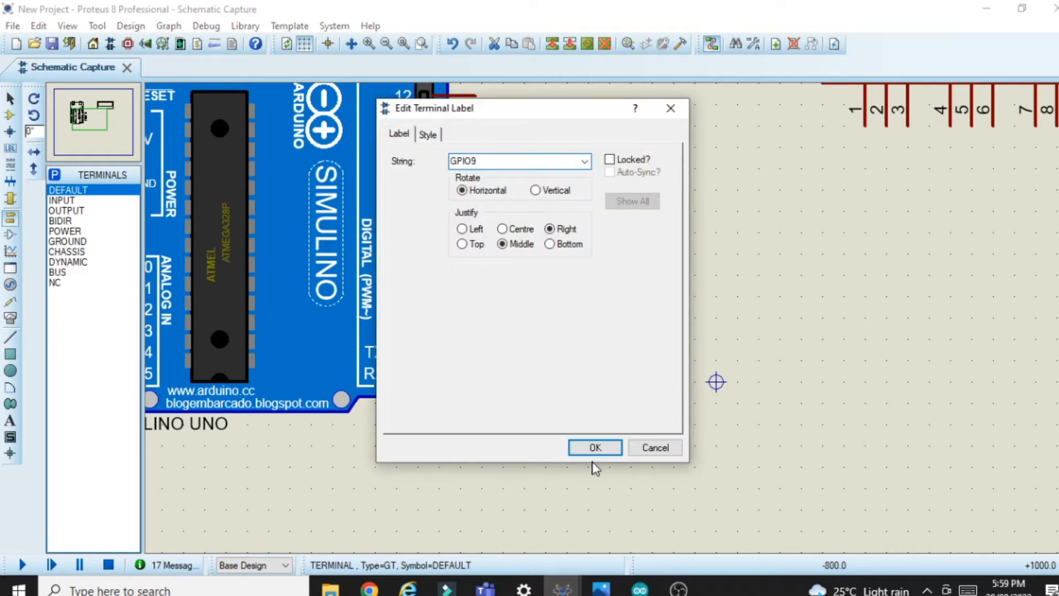
left_click(617, 449)
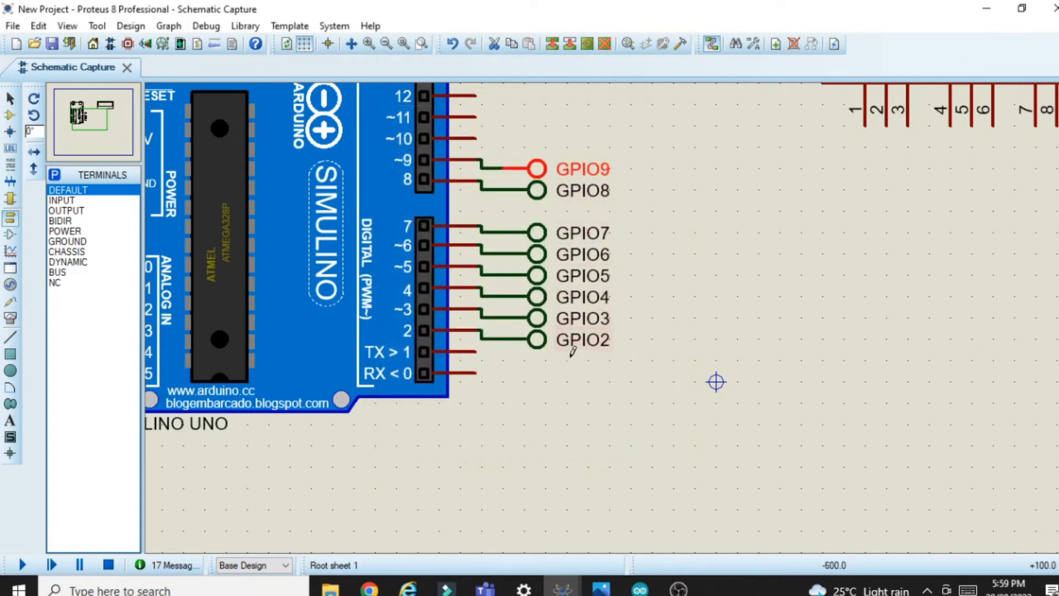
Place a ground terminal below the LCD's RW pin and wire it to that pin
scroll(819, 281, "down", 1)
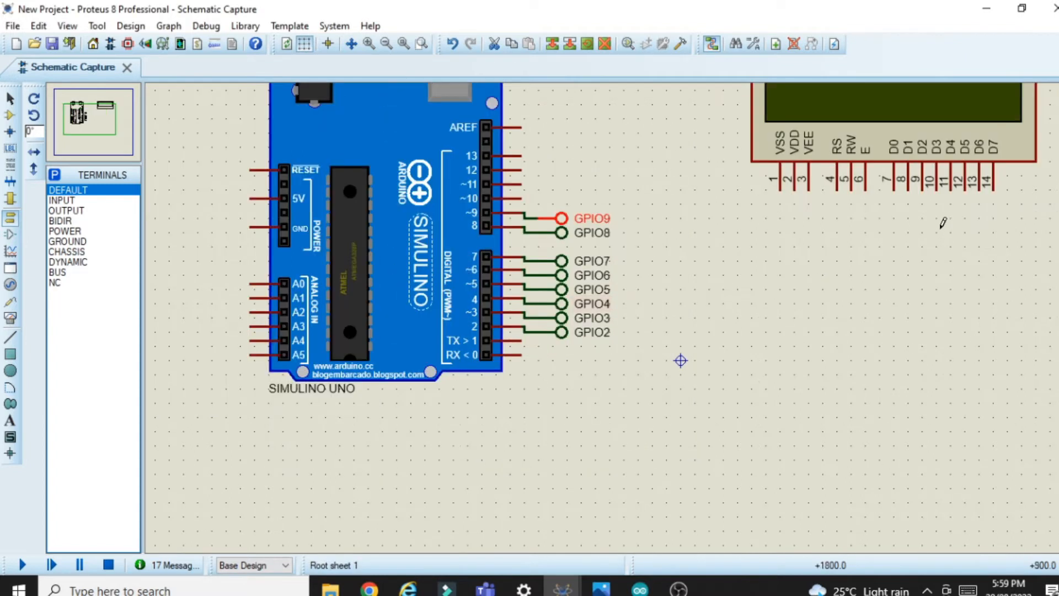
scroll(917, 198, "down", 1)
scroll(805, 229, "up", 2)
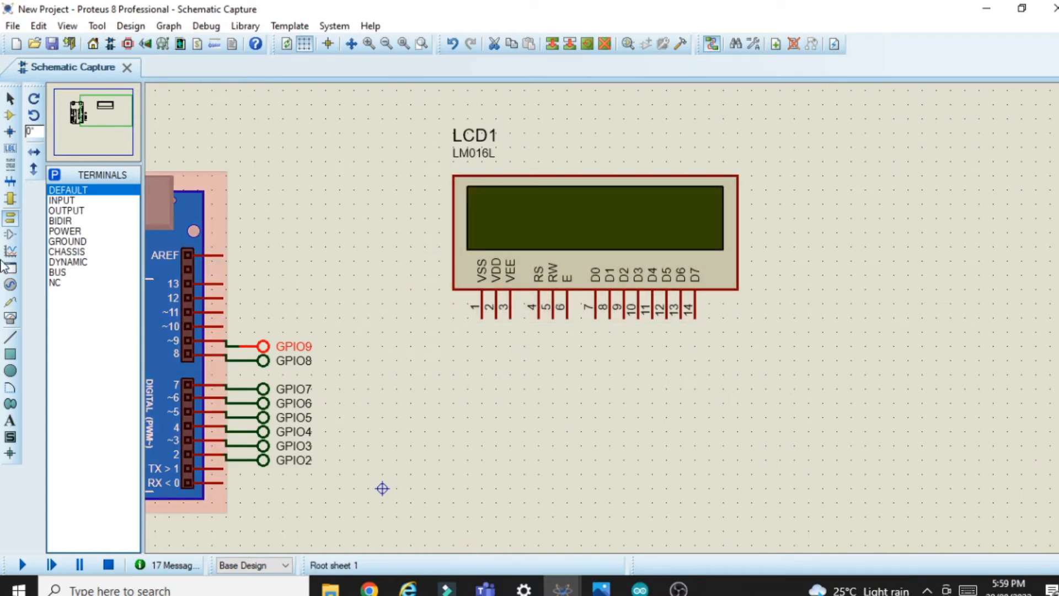
left_click(67, 241)
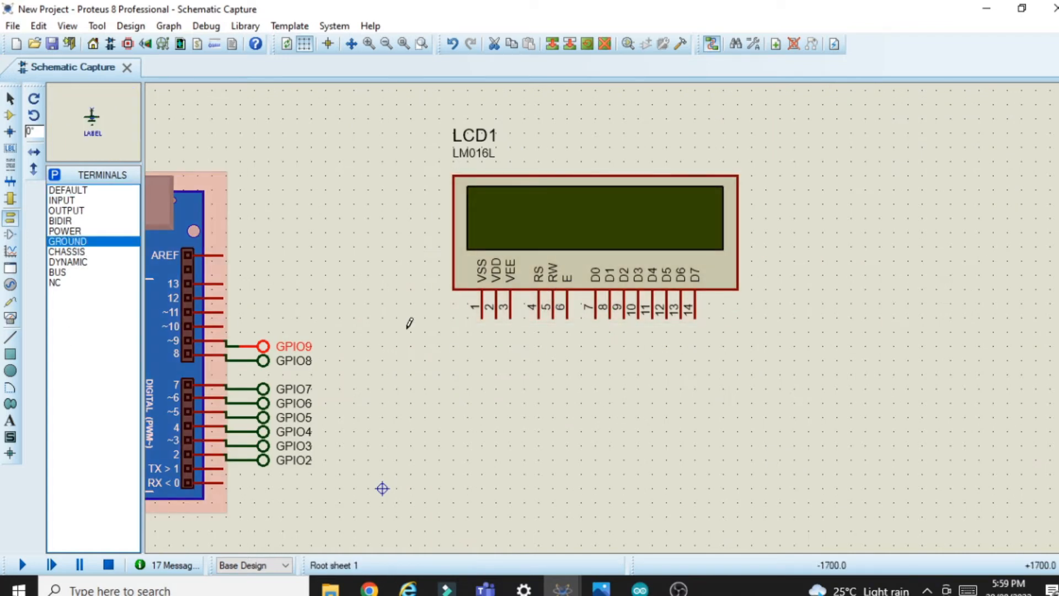
left_click(553, 347)
left_click(553, 318)
left_click(552, 332)
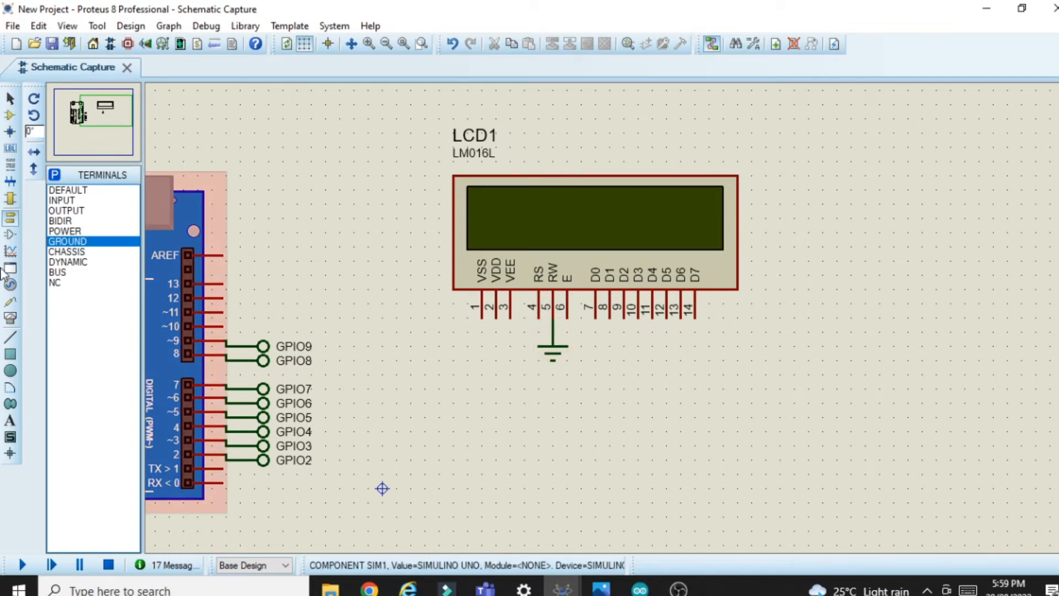
Place a default terminal near the LCD, rotate it anti-clockwise and move it directly below the RS pin
left_click(83, 190)
left_click(473, 361)
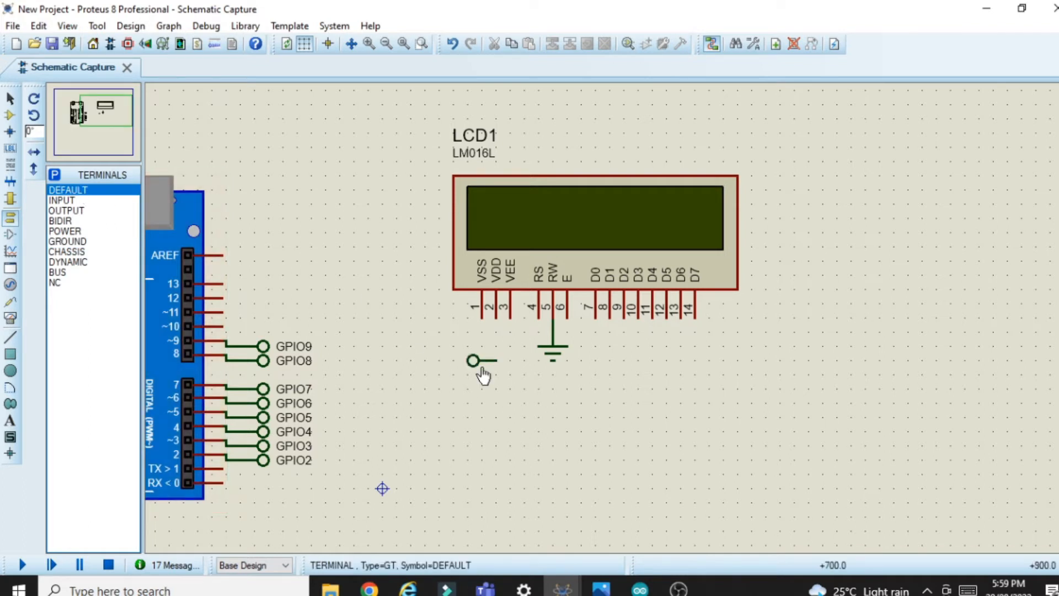
right_click(483, 375)
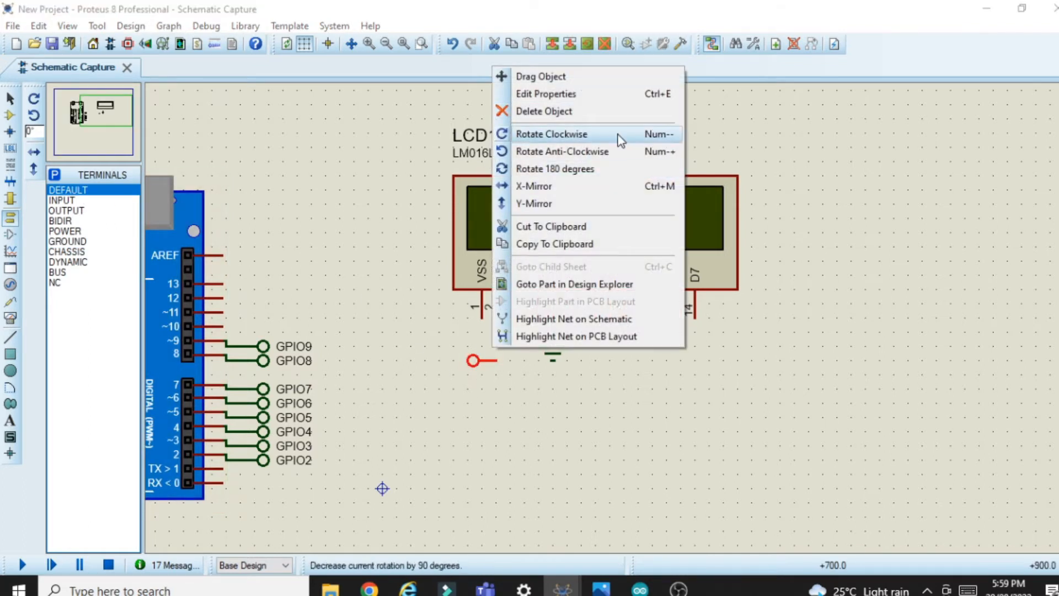
left_click(617, 151)
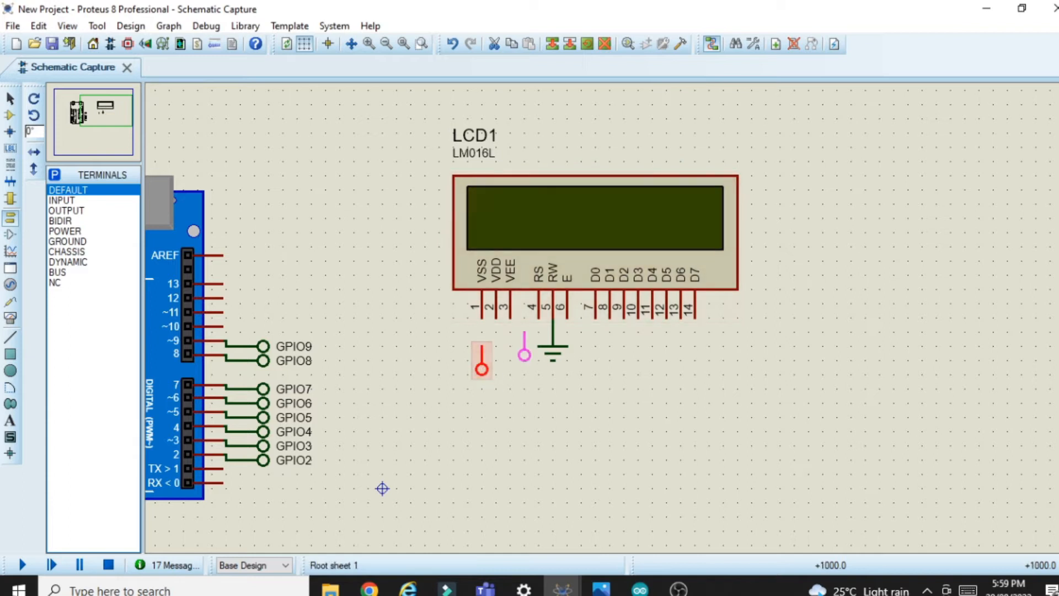
left_click(545, 339)
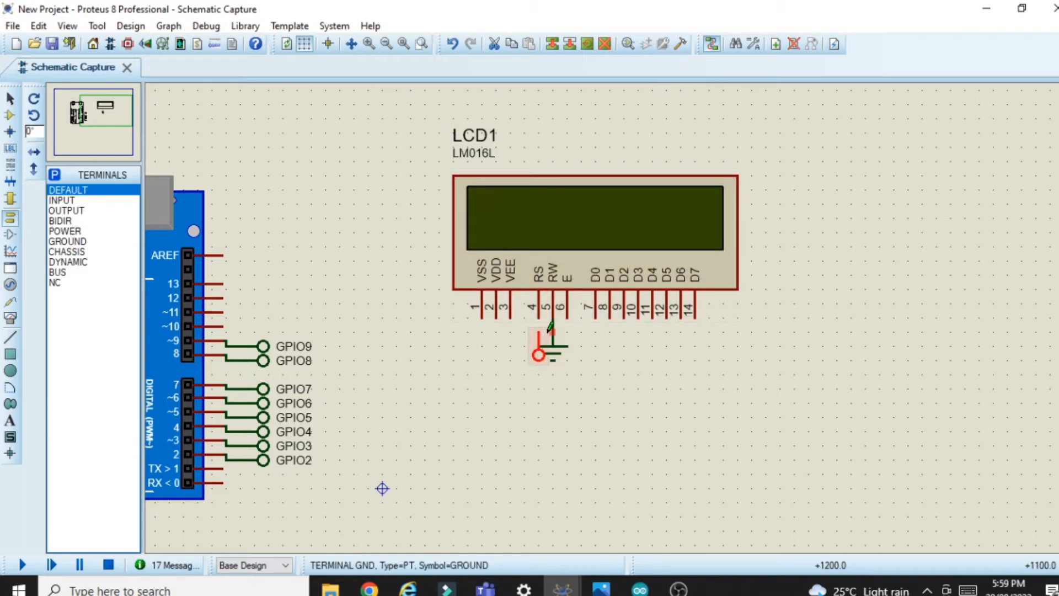
Copy the terminal below the LCD's RS pin and paste the copy below the E pin
right_click(539, 356)
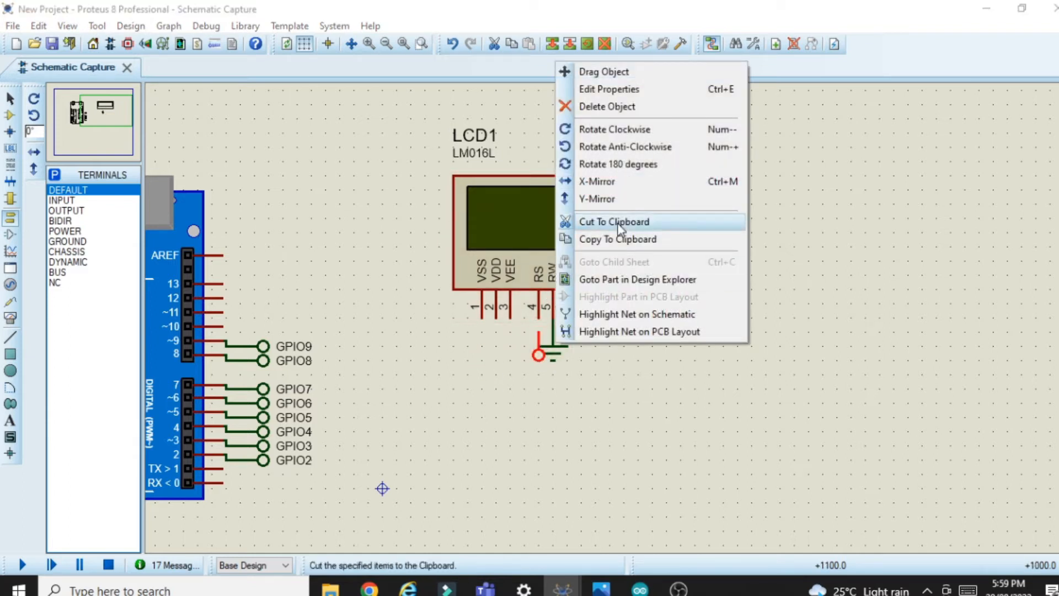
left_click(613, 239)
right_click(644, 367)
left_click(695, 474)
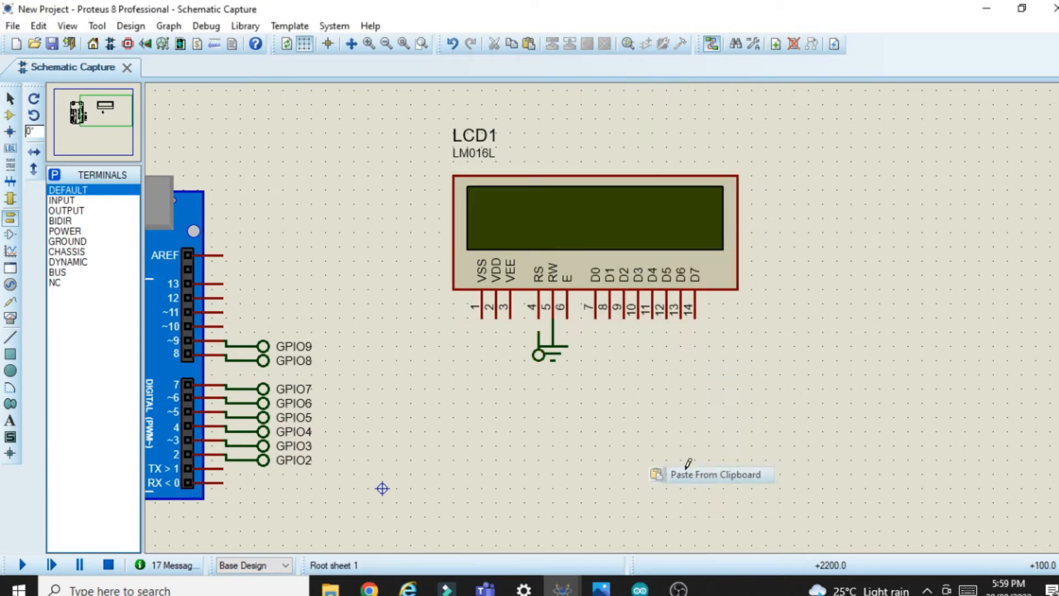
Paste four more terminal copies in a row below the LCD's D4, D5, D6 and D7 pins
right_click(682, 330)
left_click(746, 435)
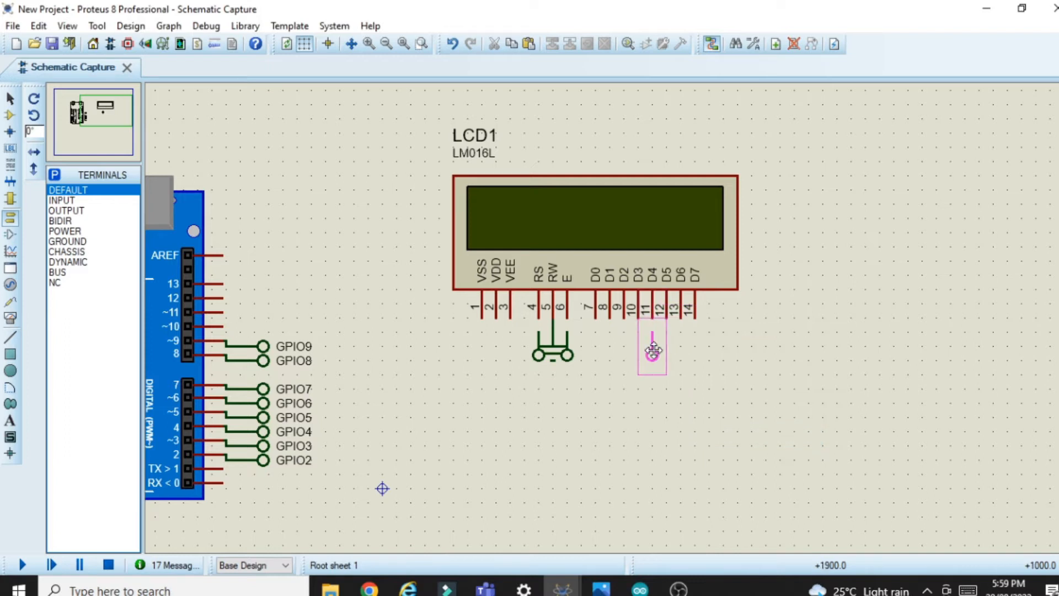
right_click(753, 355)
left_click(805, 465)
right_click(742, 338)
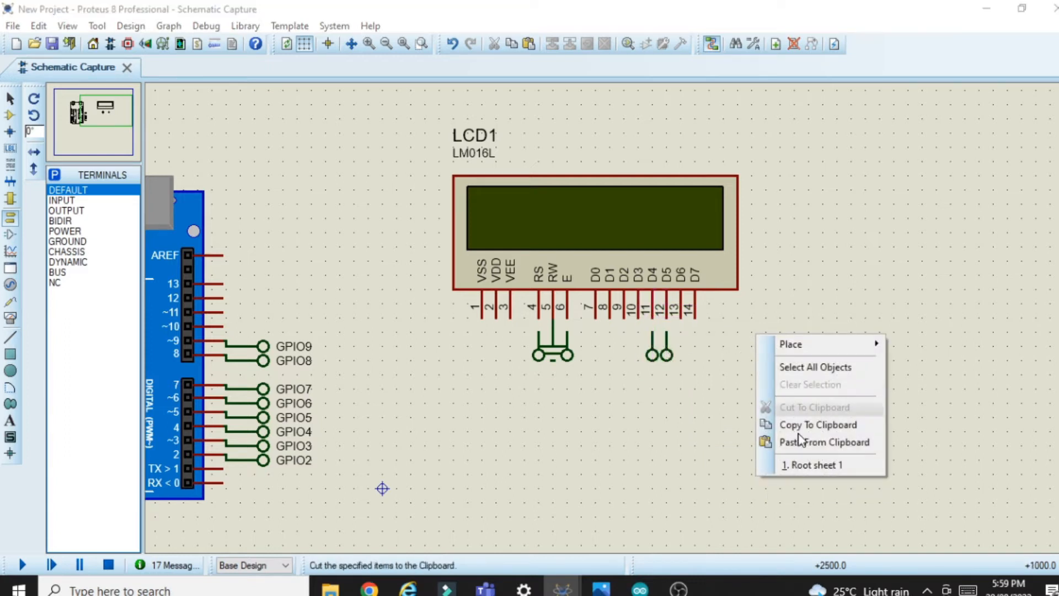
left_click(828, 440)
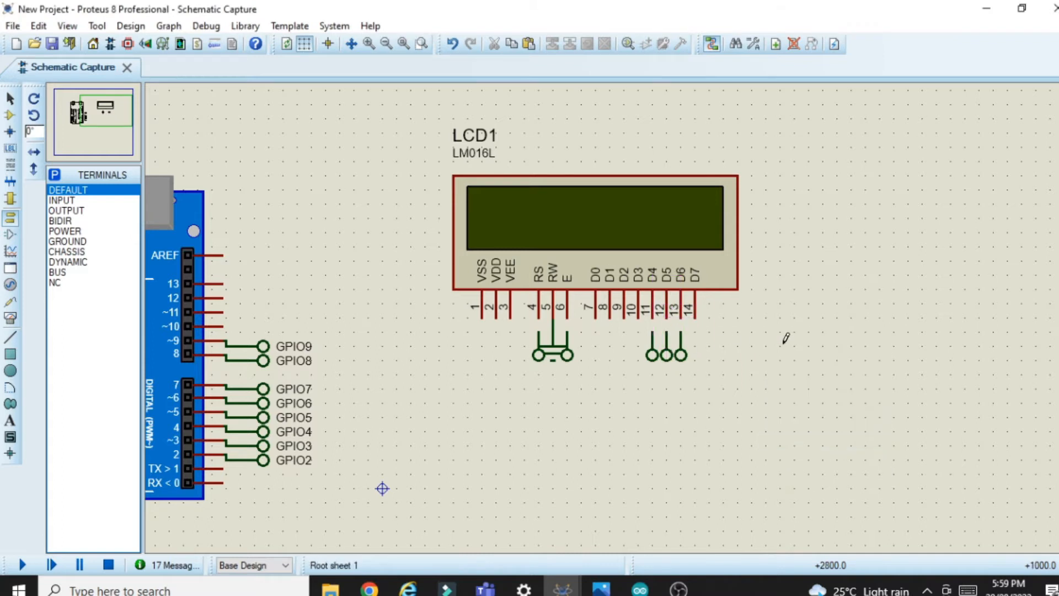
right_click(800, 337)
left_click(867, 444)
left_click(696, 338)
Wire the LCD's RS and E pins to the terminals directly below them
scroll(515, 390, "up", 1)
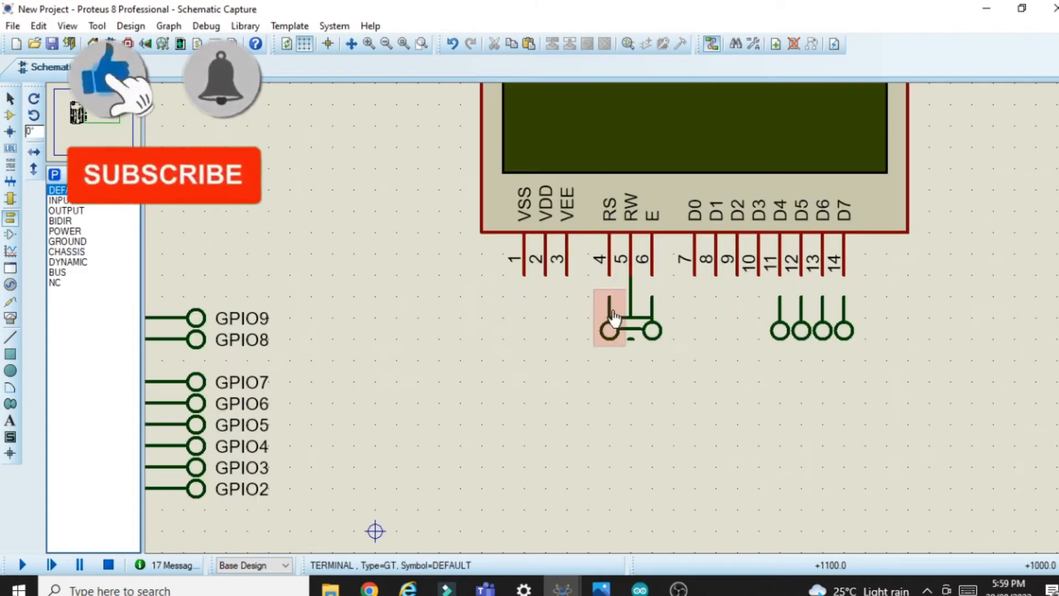
left_click(610, 276)
left_click(609, 299)
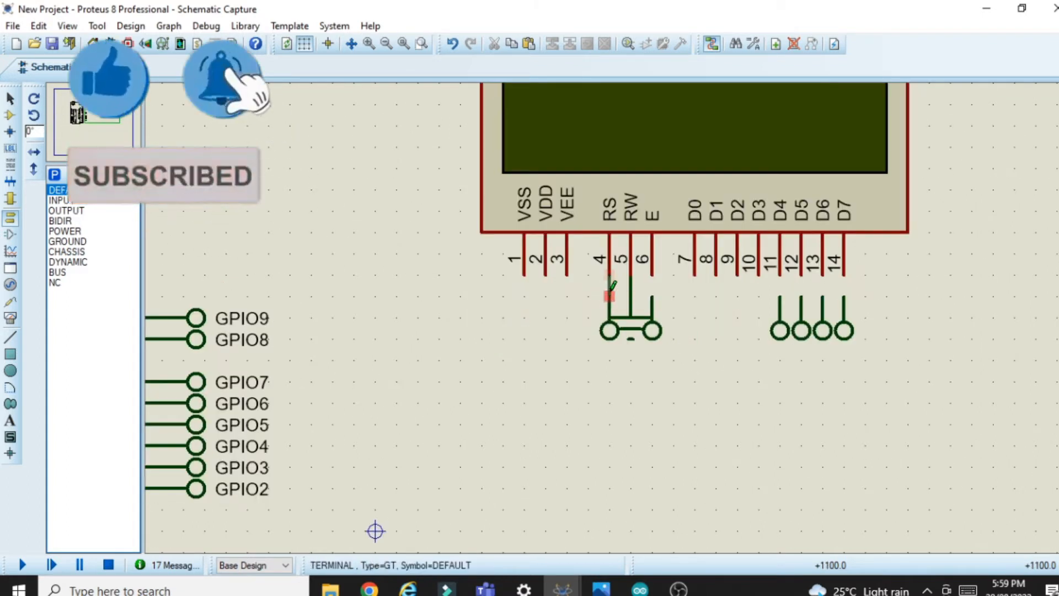
left_click(653, 275)
left_click(652, 298)
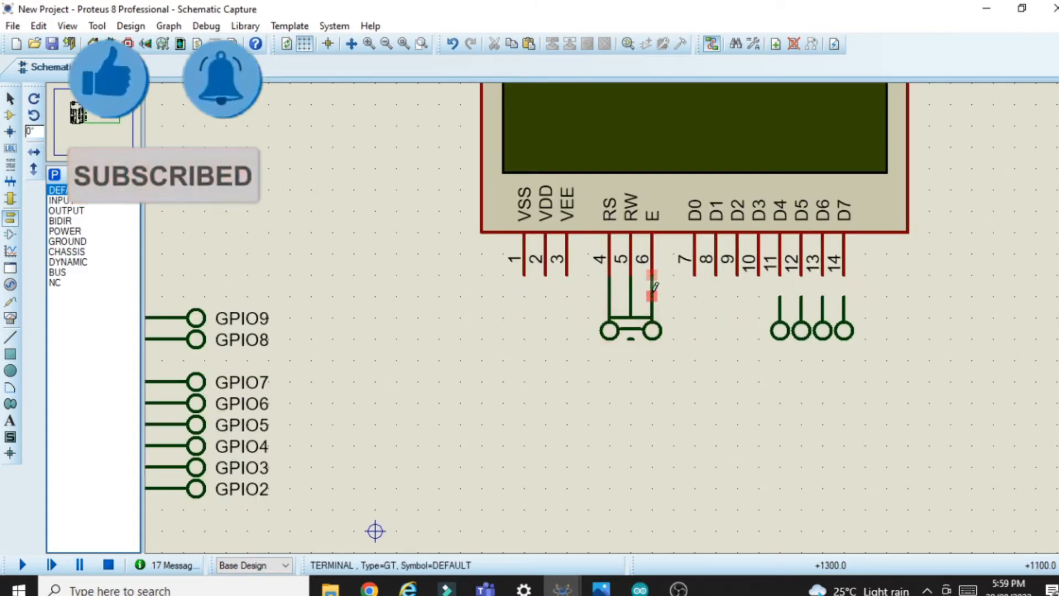
Wire the LCD's D4, D5, D6 and D7 pins to the terminals directly below them
left_click(780, 294)
left_click(801, 275)
left_click(802, 296)
left_click(822, 275)
left_click(822, 297)
left_click(843, 275)
left_click(843, 297)
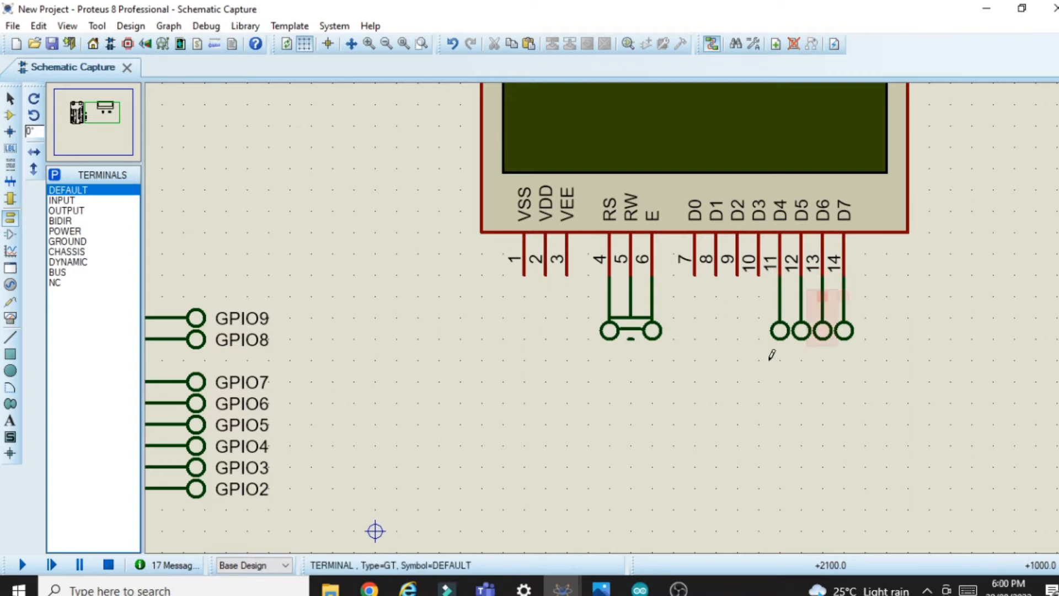
Label the terminal wired to the LCD's RS pin as GPIO2
double_click(609, 331)
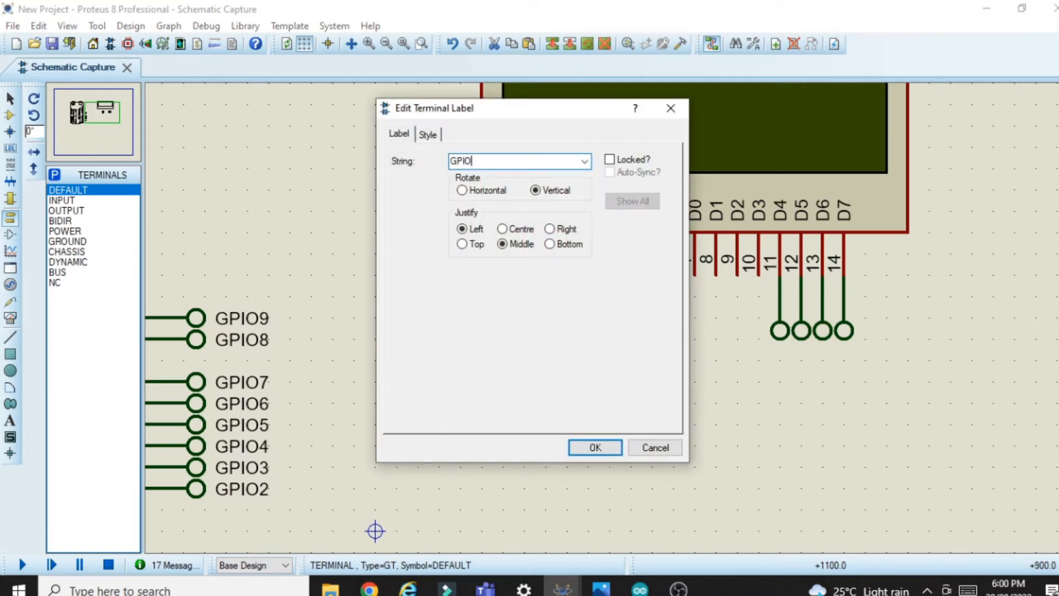
left_click(595, 448)
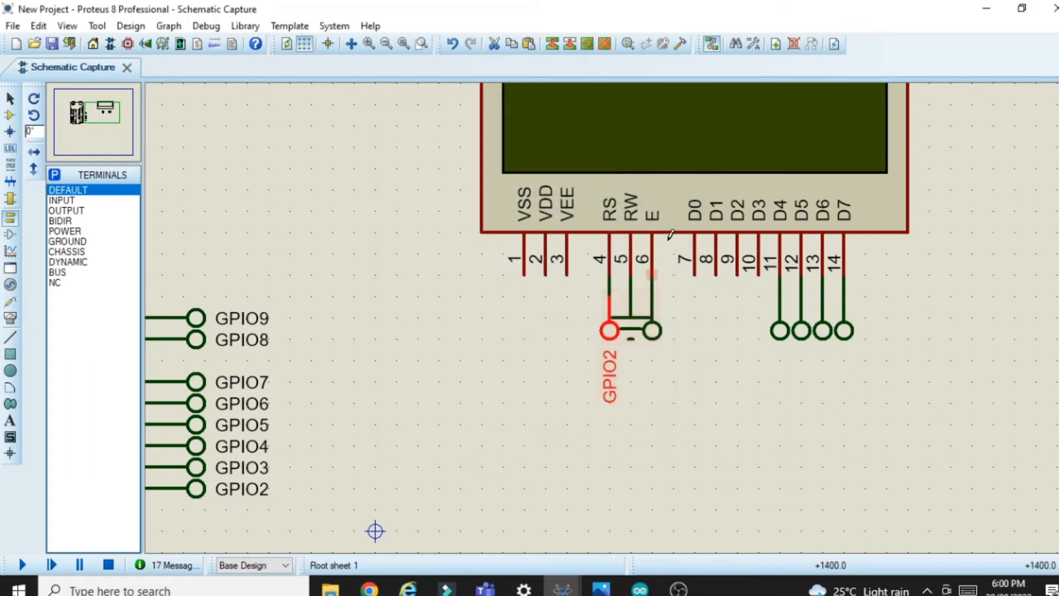
Label the terminal wired to the LCD's E pin as GPIO3 and the one wired to D4 as GPIO4
double_click(653, 331)
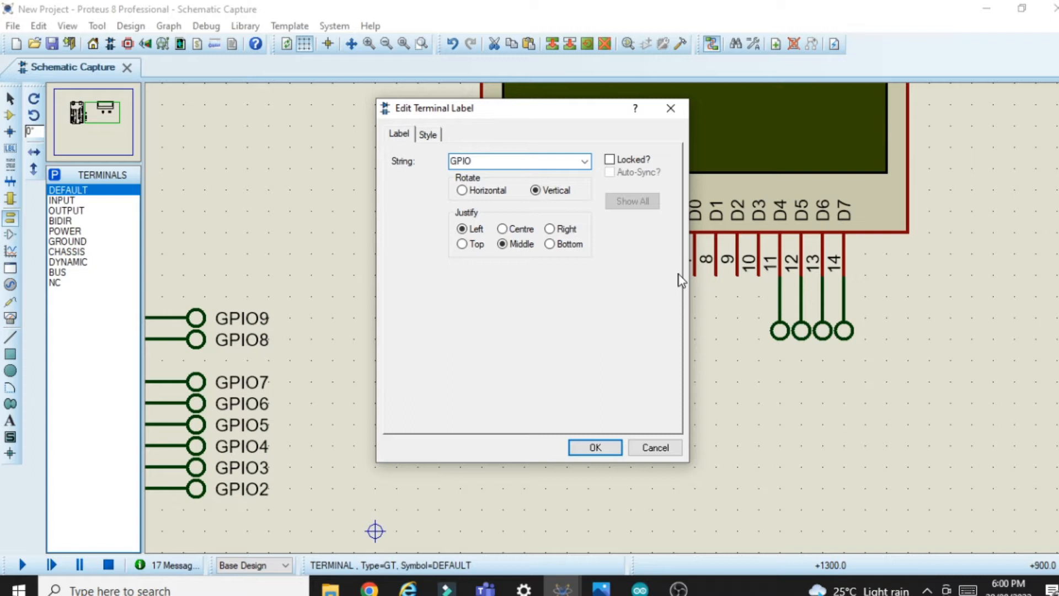
left_click(595, 447)
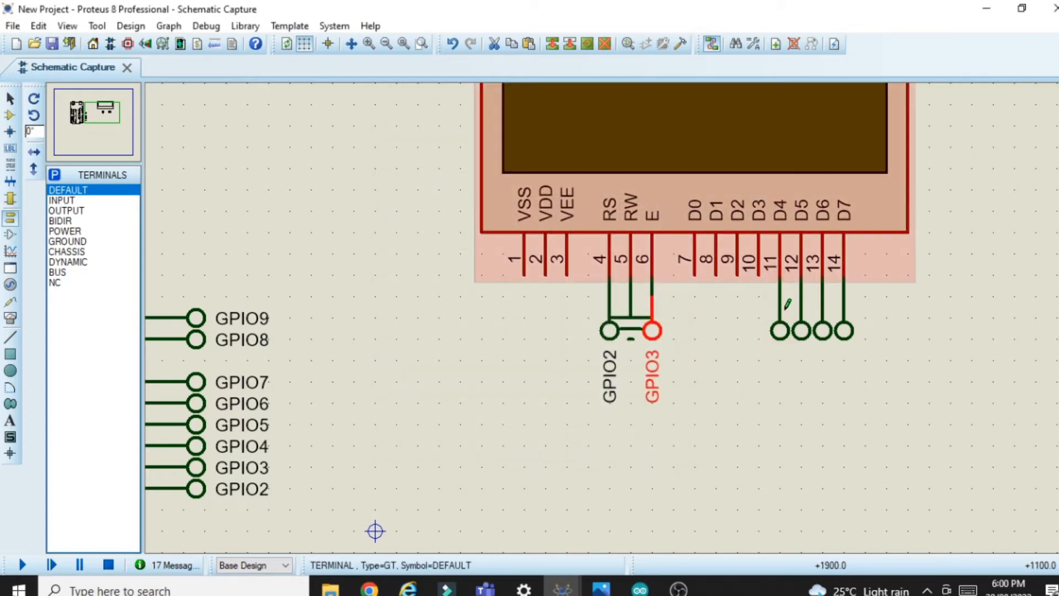
double_click(756, 345)
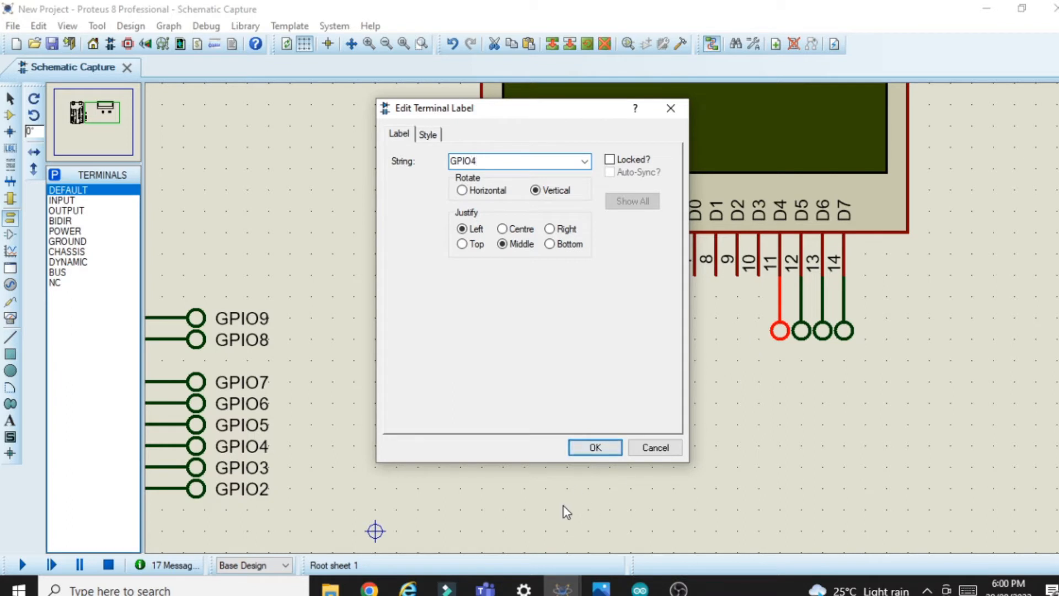
left_click(595, 447)
Label the terminals wired to the LCD's D5, D6 and D7 pins as GPIO5, GPIO6 and GPIO7
double_click(801, 331)
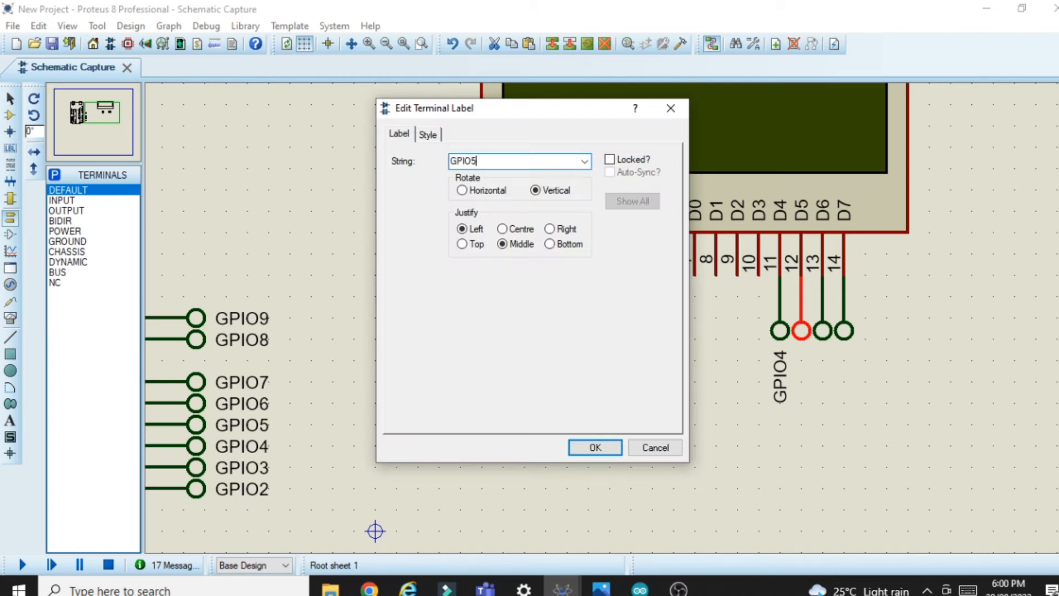
type("GPIO5")
left_click(618, 448)
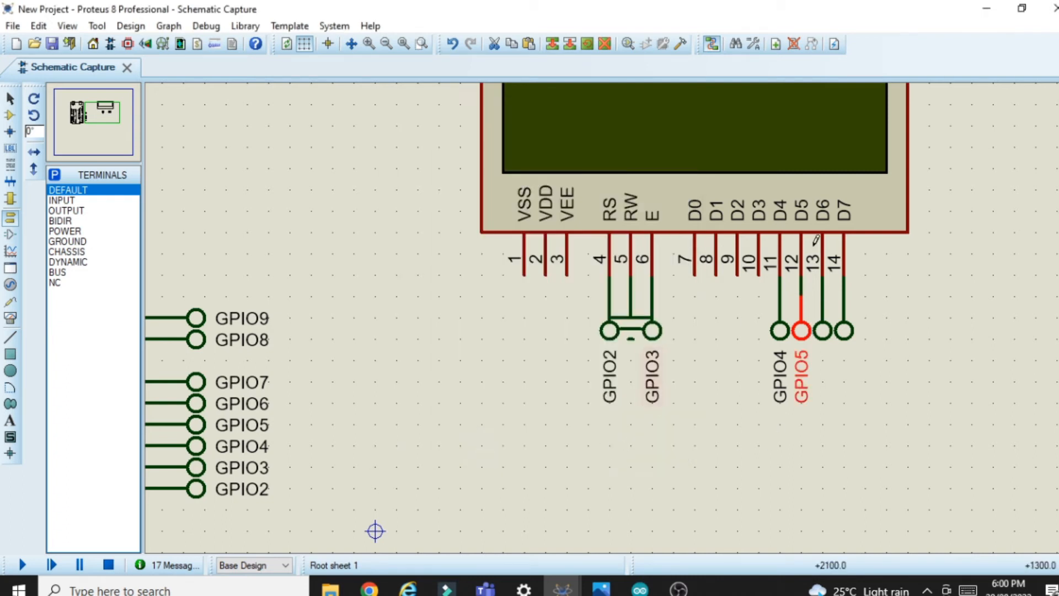
double_click(823, 333)
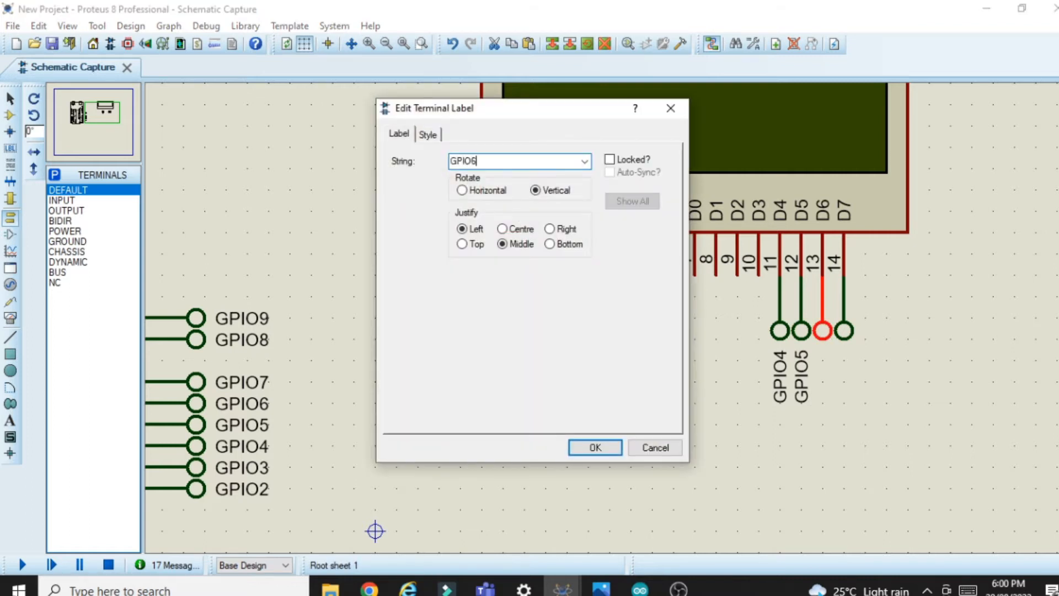
left_click(597, 451)
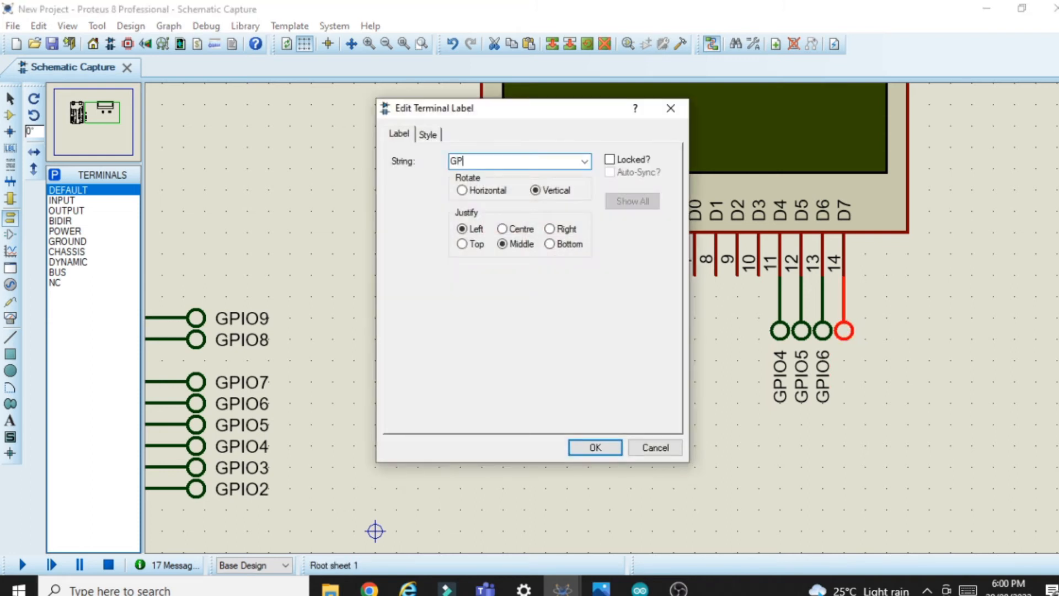
left_click(596, 447)
Find the IR OBSTACLE SENSOR in the parts library with the keywords "IR sensor" and place it below the Arduino Uno
scroll(517, 303, "down", 4)
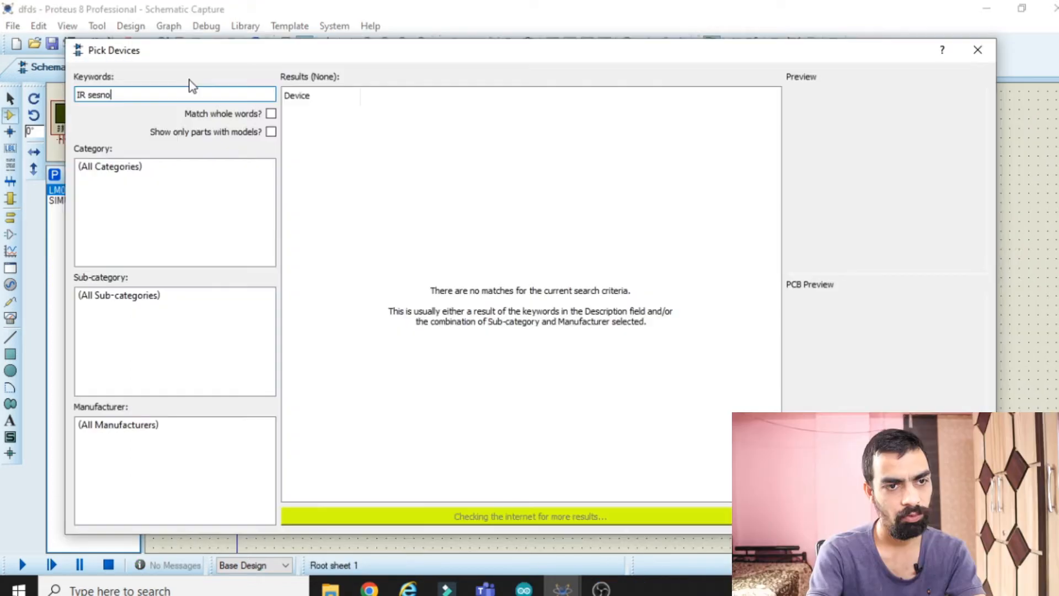
key("BackSpace")
key("BackSpace")
key("BackSpace")
type("nsor")
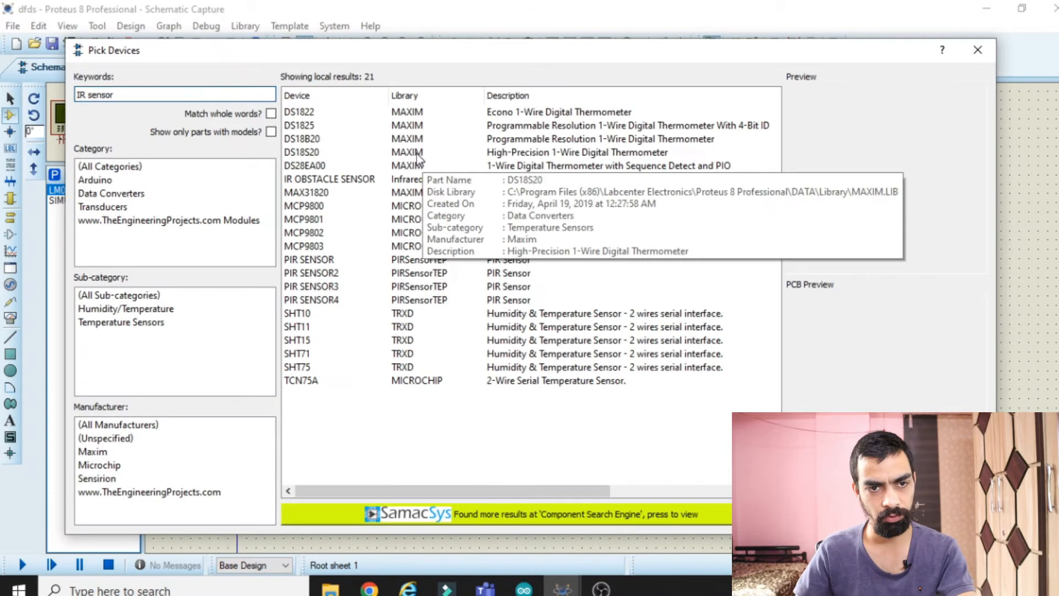
left_click(326, 179)
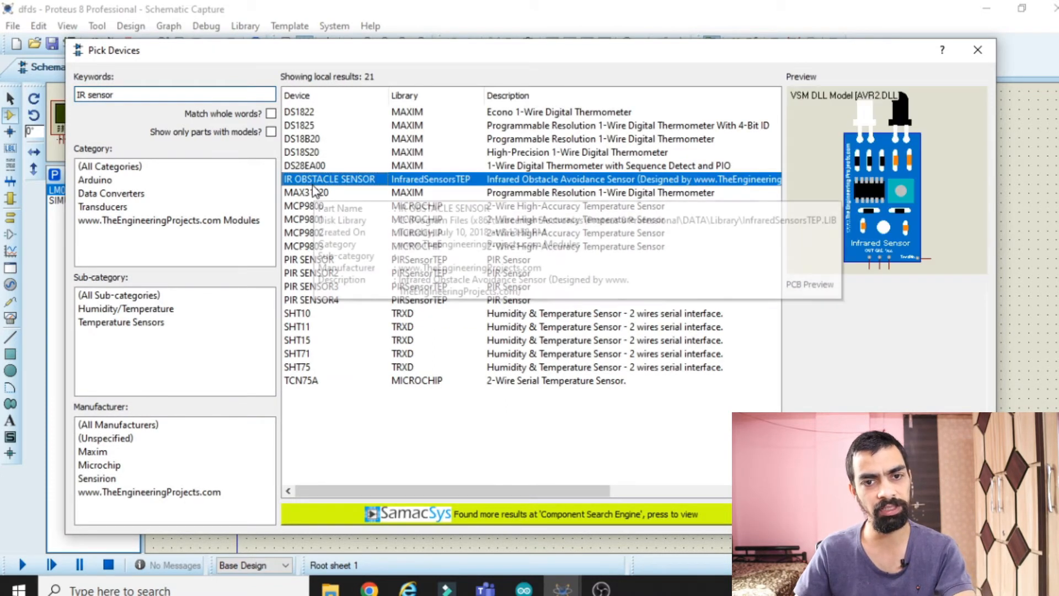
left_click(898, 516)
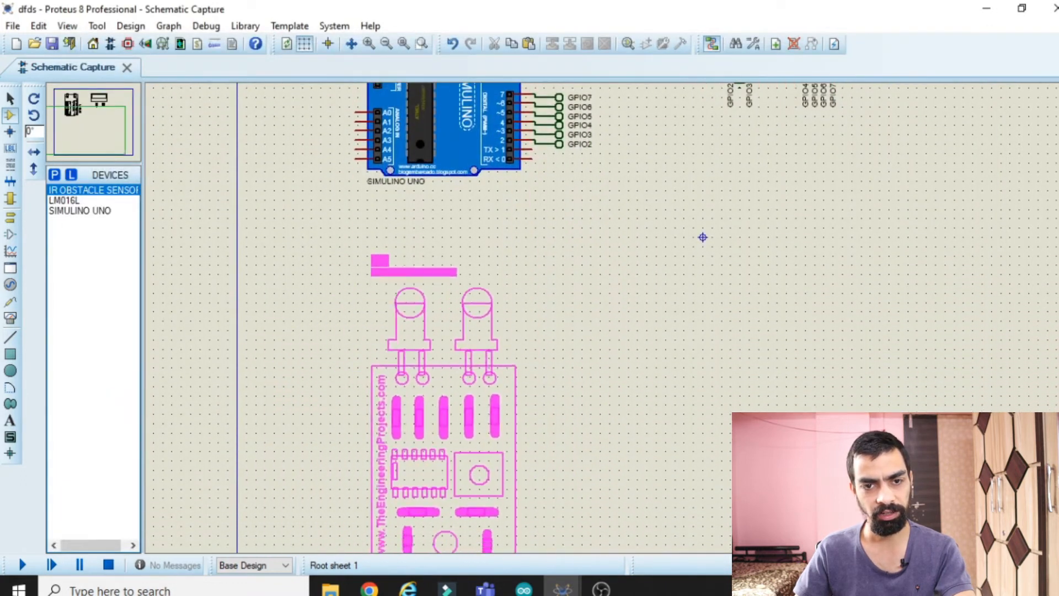
left_click(433, 457)
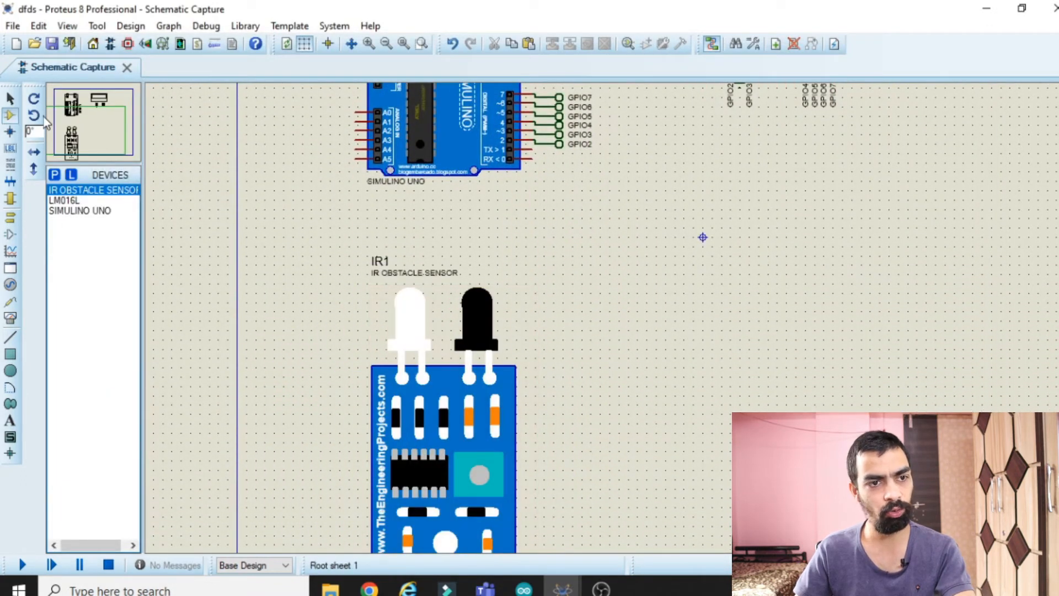
Pick the IR OBSTACLE SENSOR from the library again and place a second one below and to the right of the LCD
left_click(54, 175)
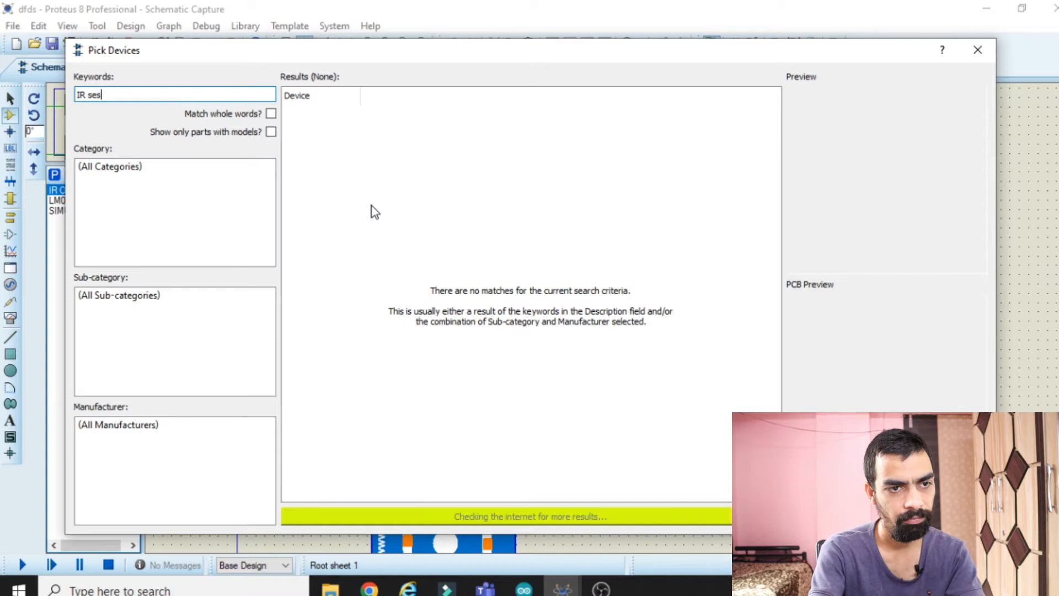
type("nsor")
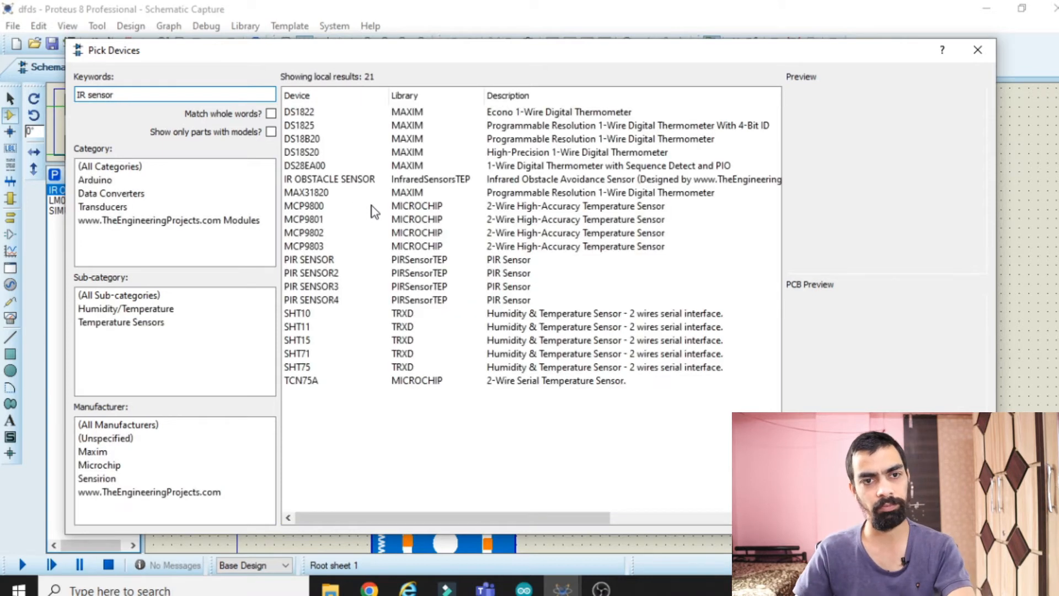
left_click(403, 180)
key("Return")
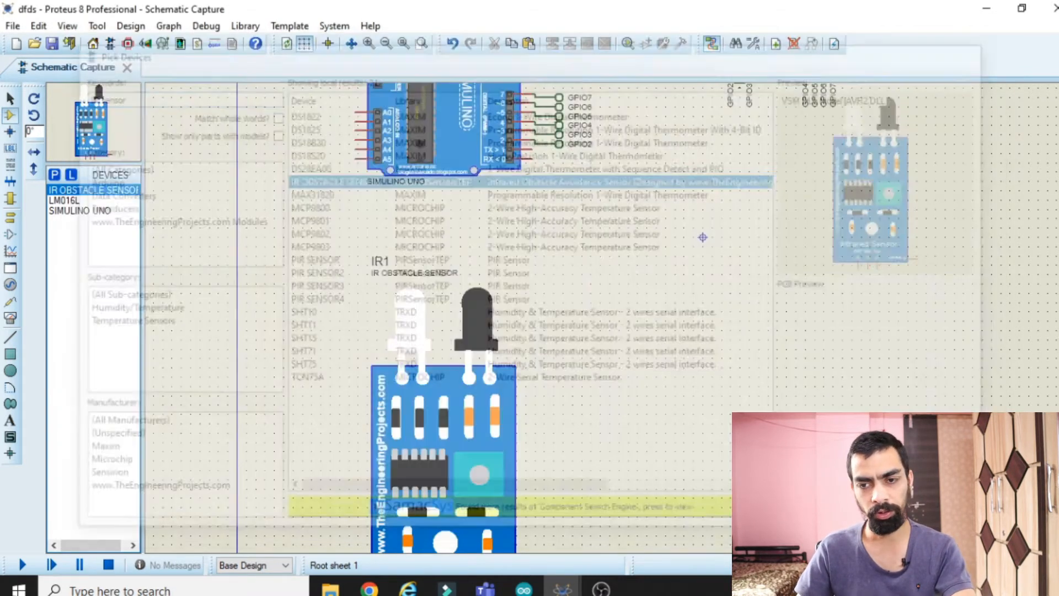
left_click(910, 399)
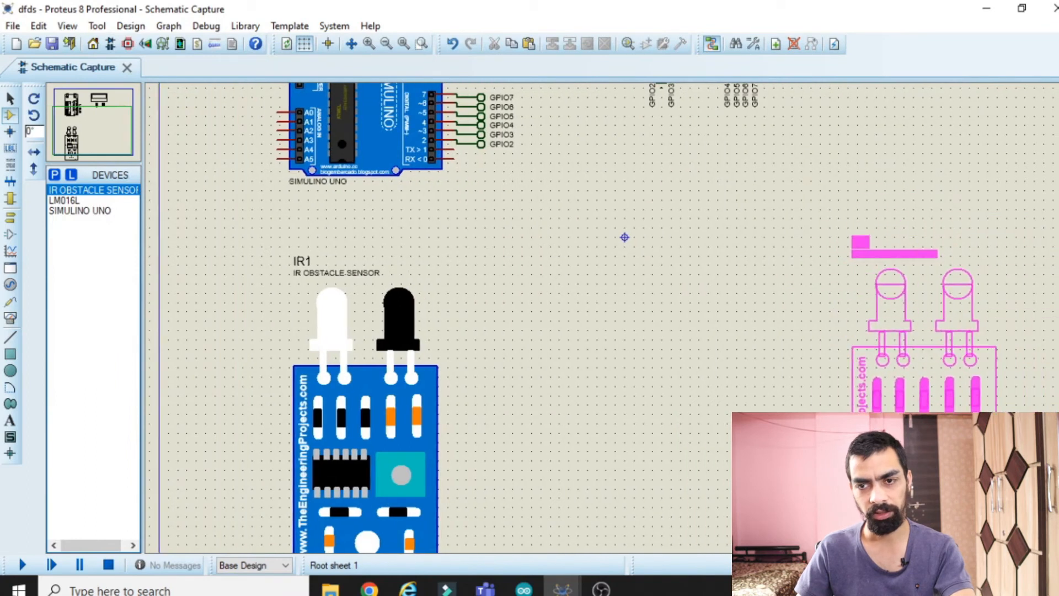
left_click(927, 449)
key("F8")
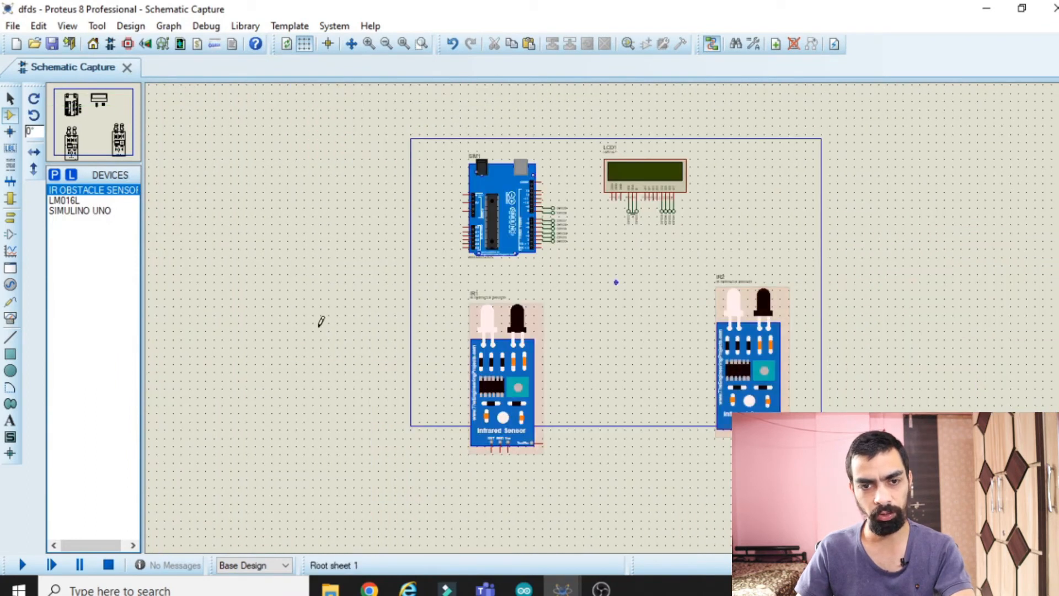
Rotate infrared sensor IR1 clockwise and move it up to just below the Arduino Uno
left_click_drag(428, 284, 578, 429)
left_click_drag(439, 279, 591, 503)
right_click(522, 404)
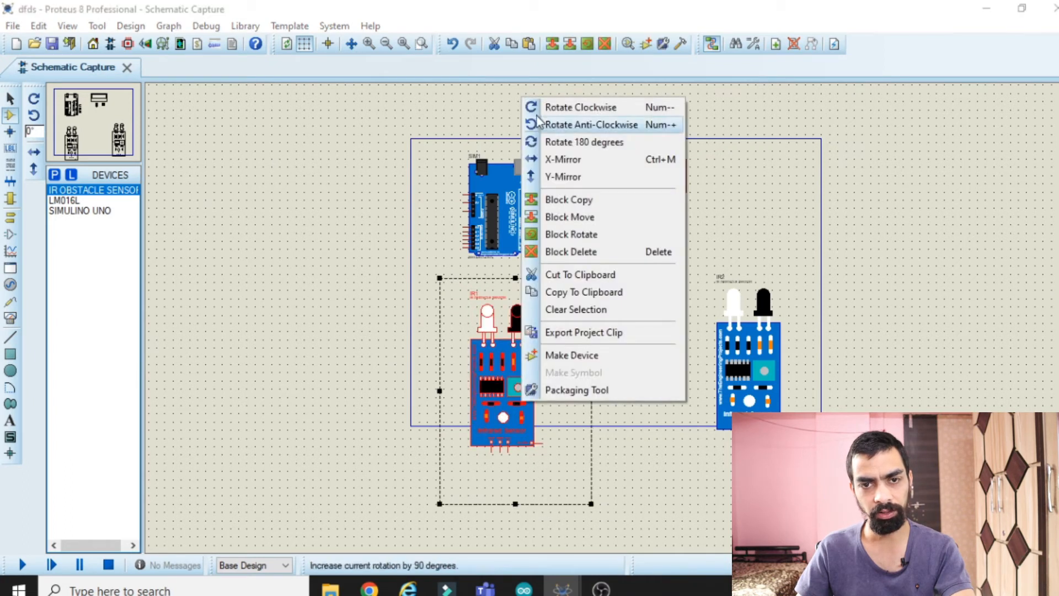
left_click(609, 108)
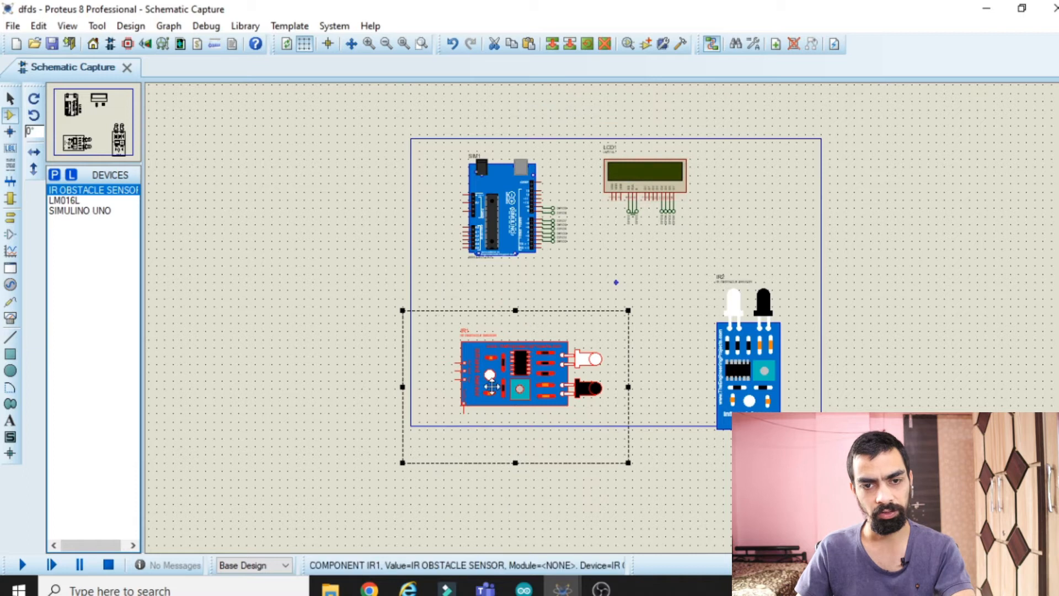
left_click_drag(517, 392, 506, 353)
Rotate infrared sensor IR2 anti-clockwise and move it up so its LEDs face IR1
left_click_drag(702, 258, 778, 397)
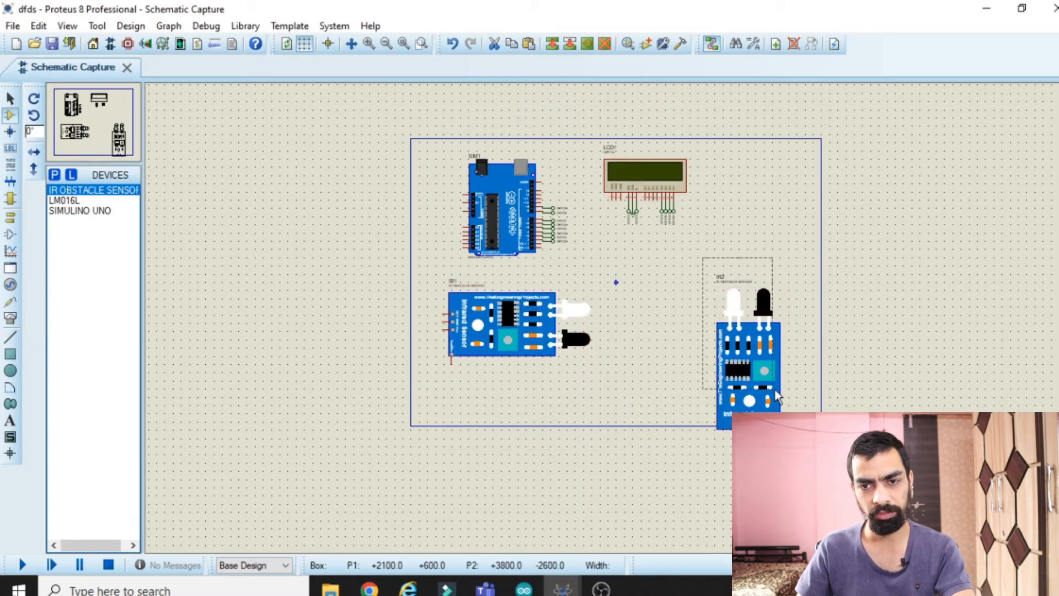
left_click_drag(826, 472, 821, 466)
right_click(779, 364)
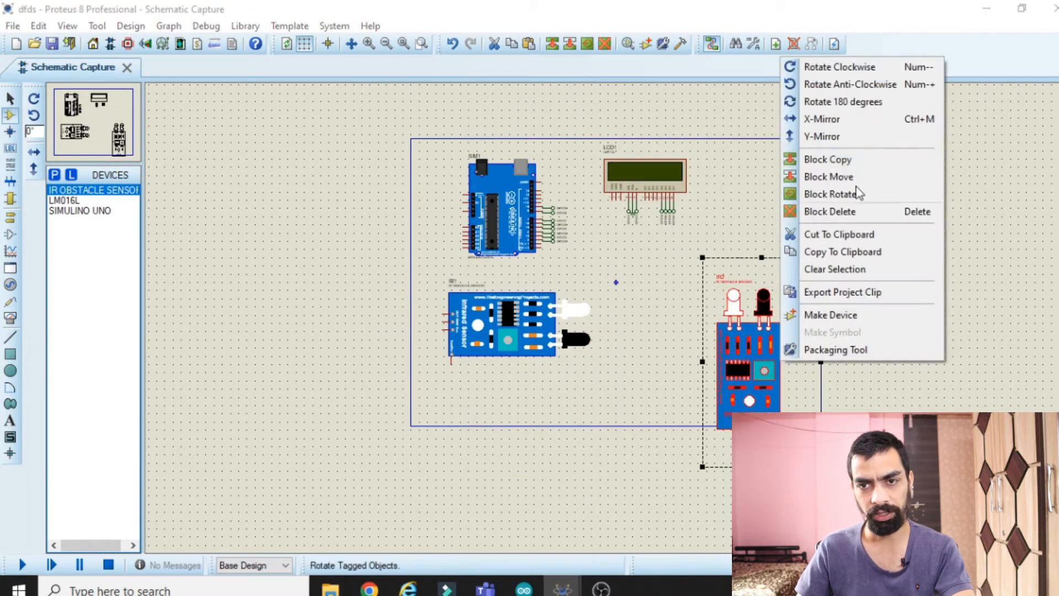
left_click(844, 84)
left_click_drag(797, 428, 772, 366)
Place a DC generator to the left of IR1 and wire it to the sensor's Vcc pin
scroll(611, 313, "up", 1)
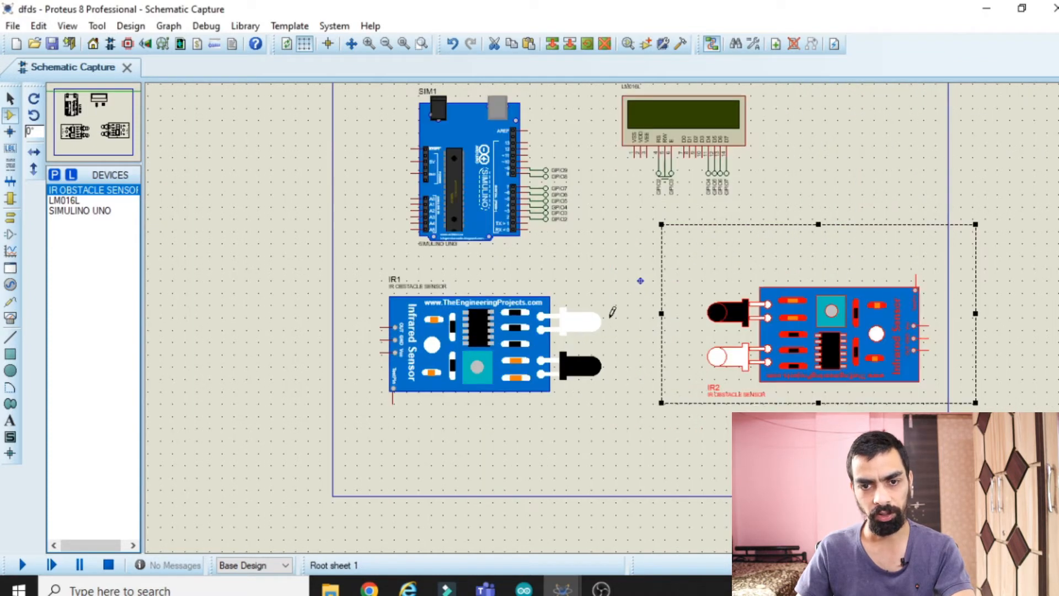
scroll(612, 312, "up", 1)
left_click(145, 409)
scroll(144, 409, "left", 4)
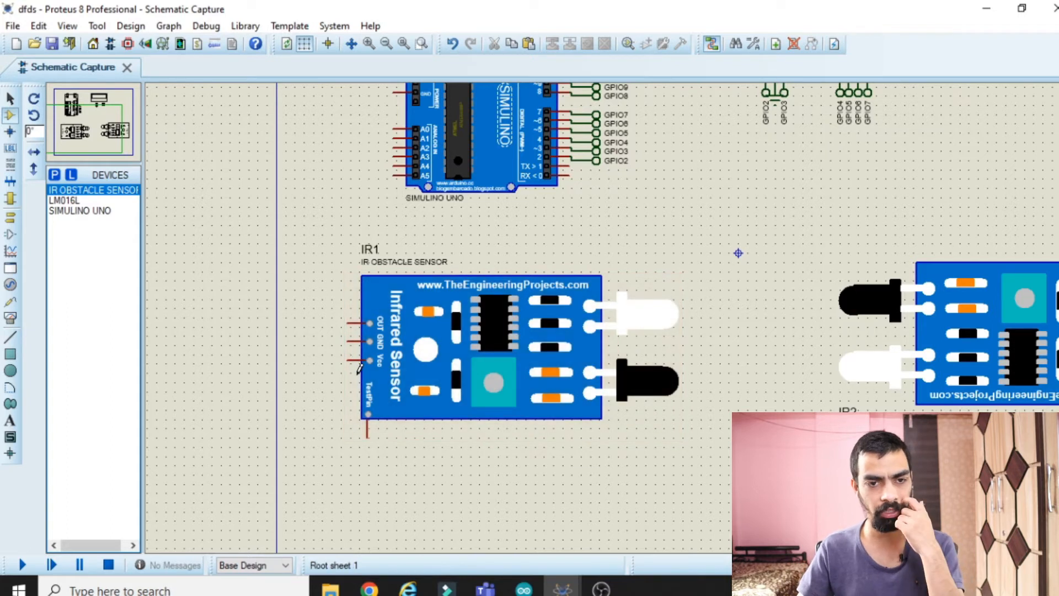
left_click(10, 285)
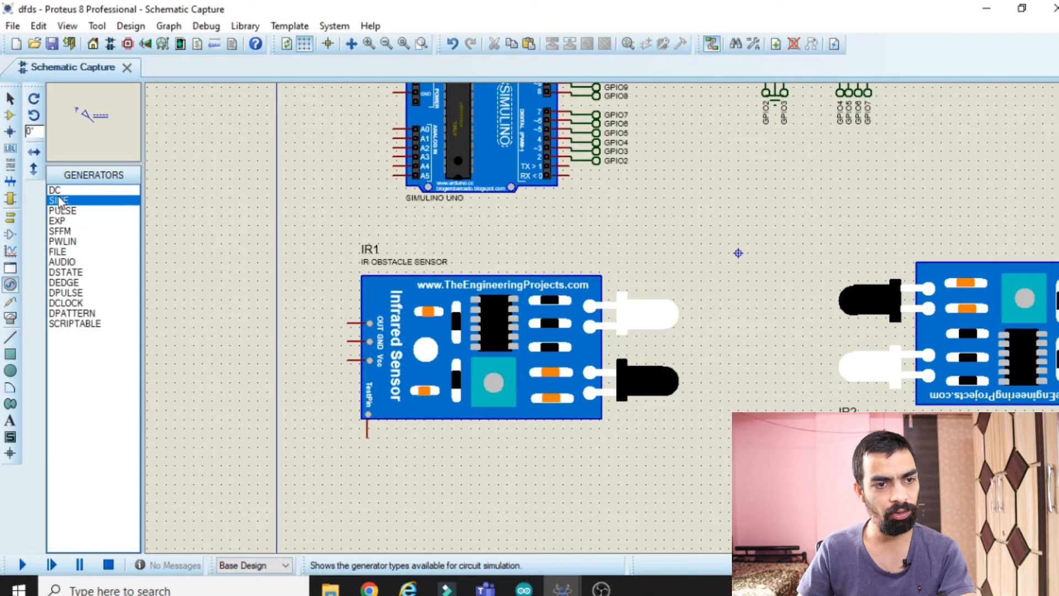
left_click(323, 375)
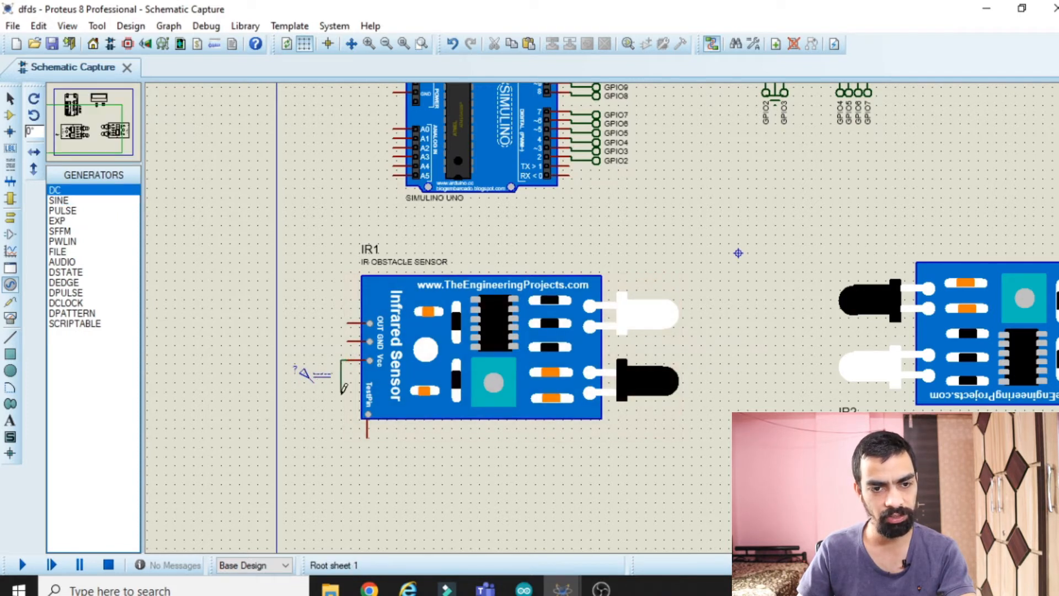
scroll(316, 392, "up", 1)
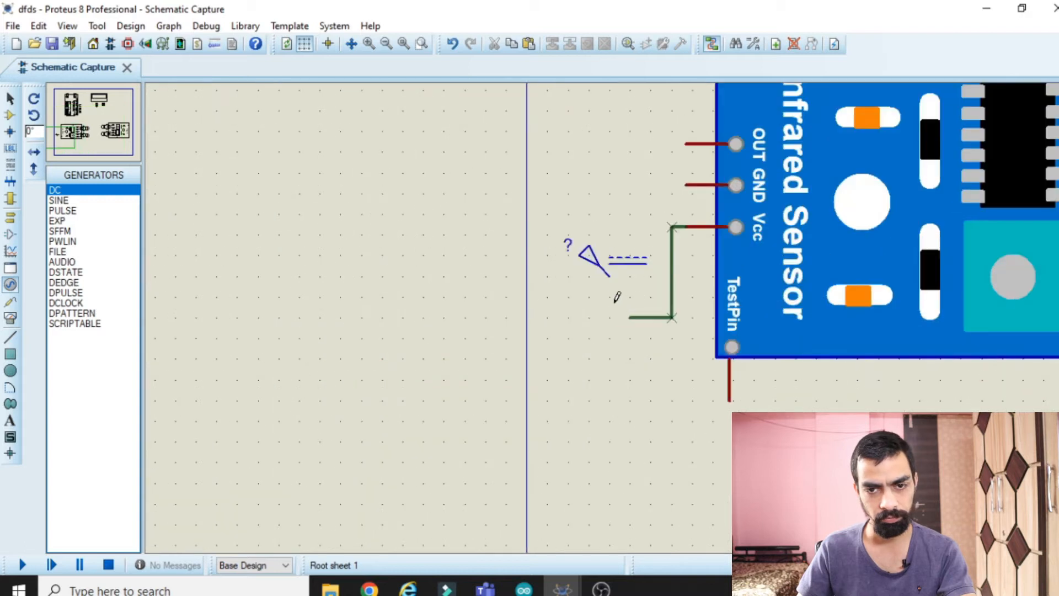
left_click(610, 279)
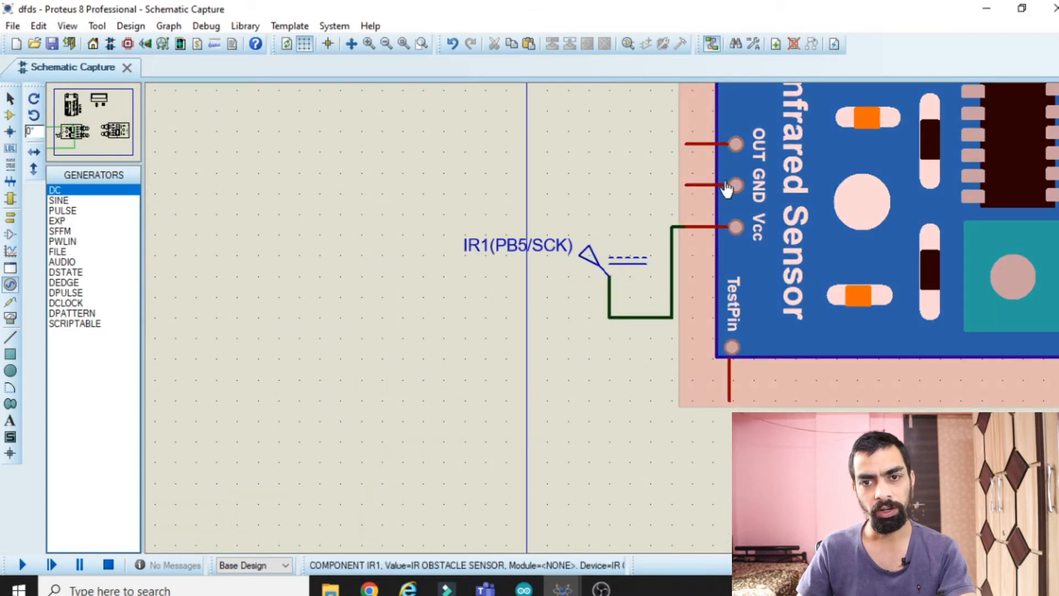
Place a ground terminal to the left of IR1 and wire it to the sensor's GND pin
left_click(9, 219)
left_click(64, 241)
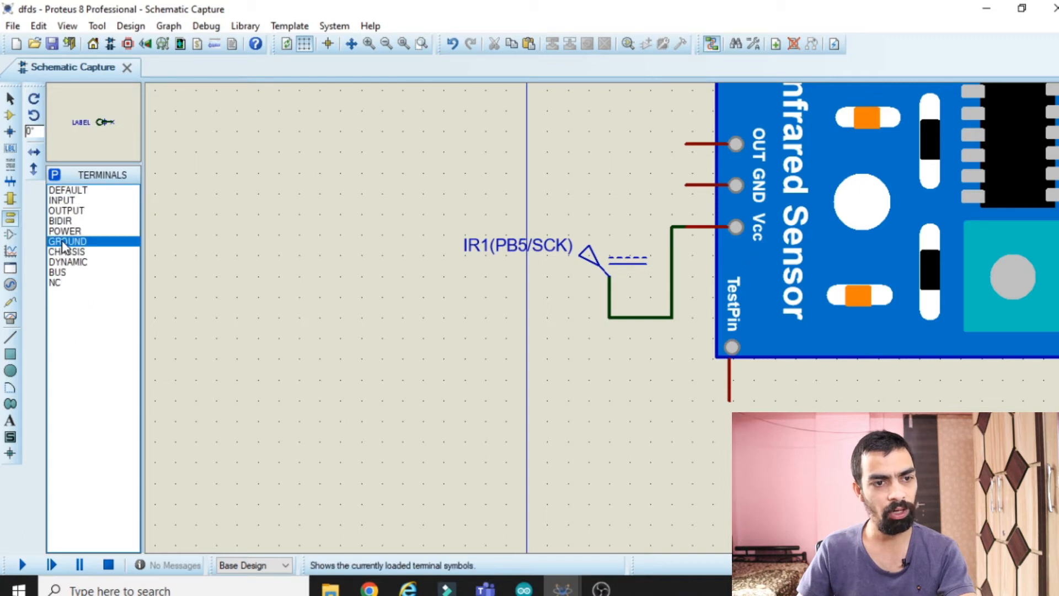
left_click(610, 191)
left_click(611, 189)
left_click(697, 183)
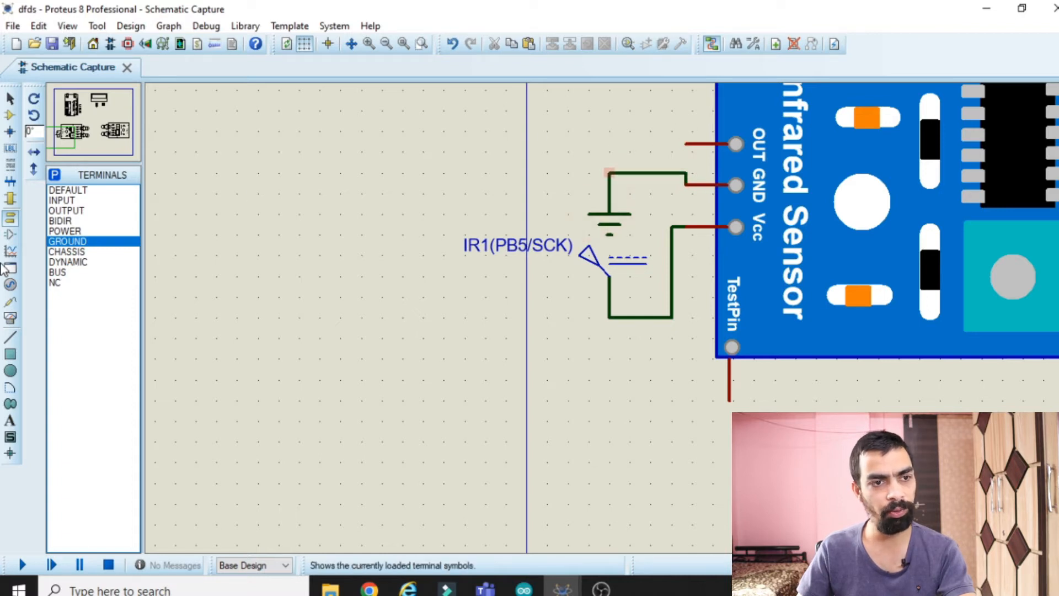
Place a default terminal to the left of IR1 and wire it to the sensor's OUT pin
left_click(64, 190)
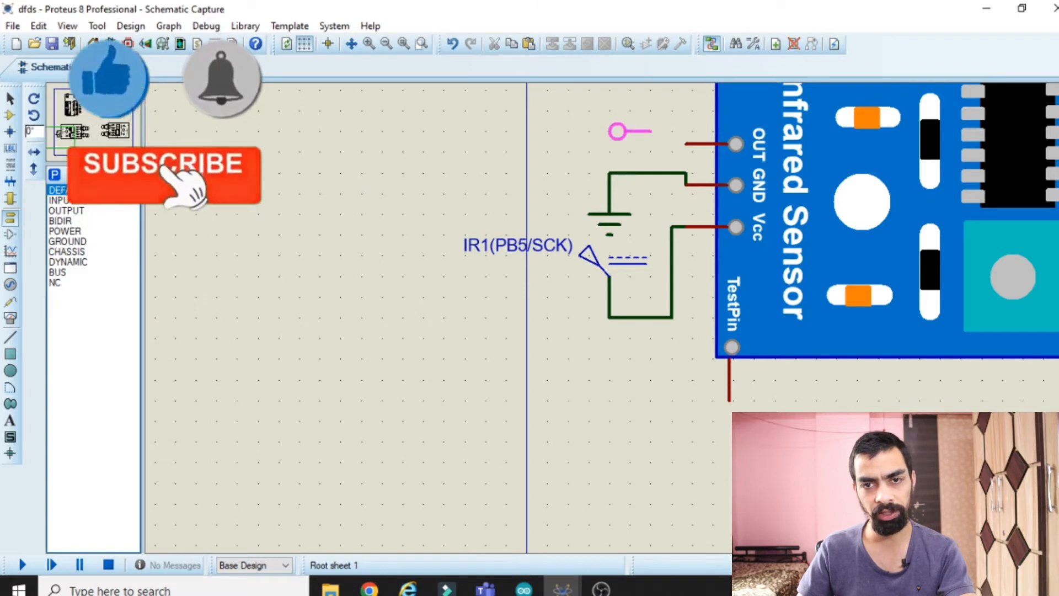
left_click(651, 131)
left_click(651, 131)
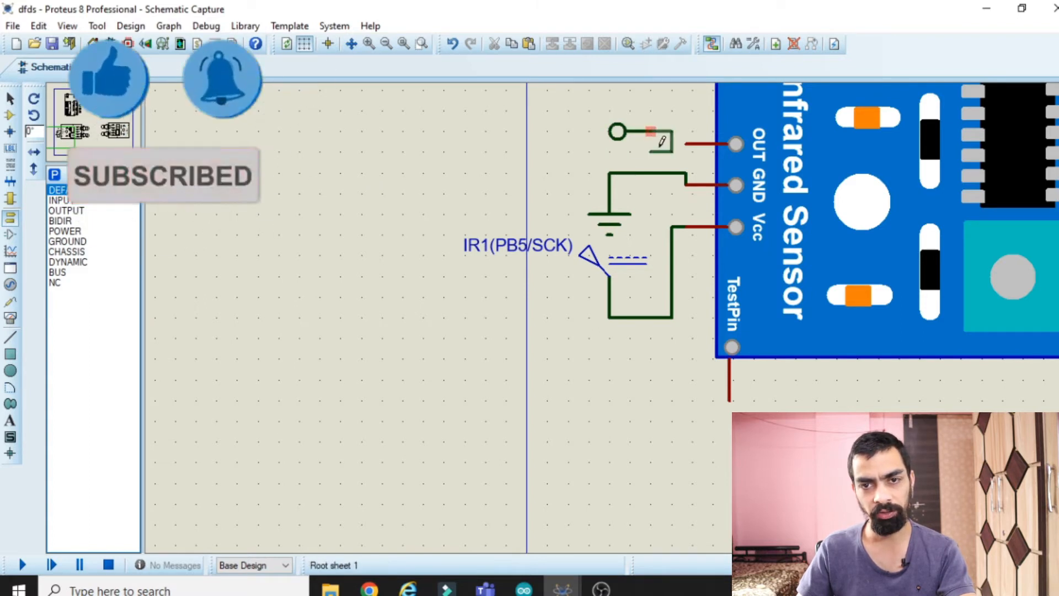
left_click(687, 140)
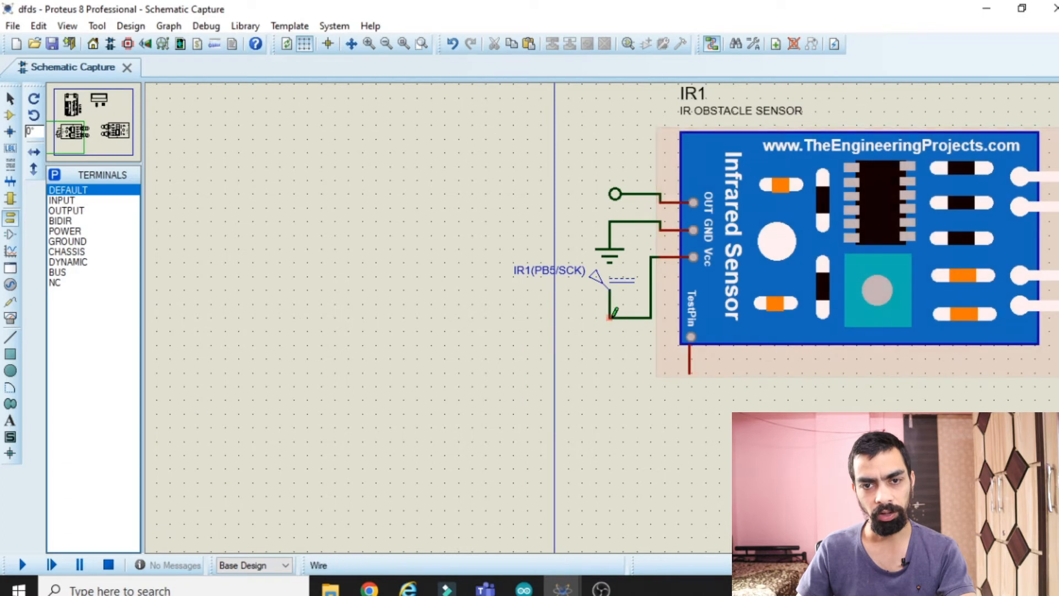
Set the voltage of the DC generator feeding IR1's Vcc pin to 5 V
double_click(633, 273)
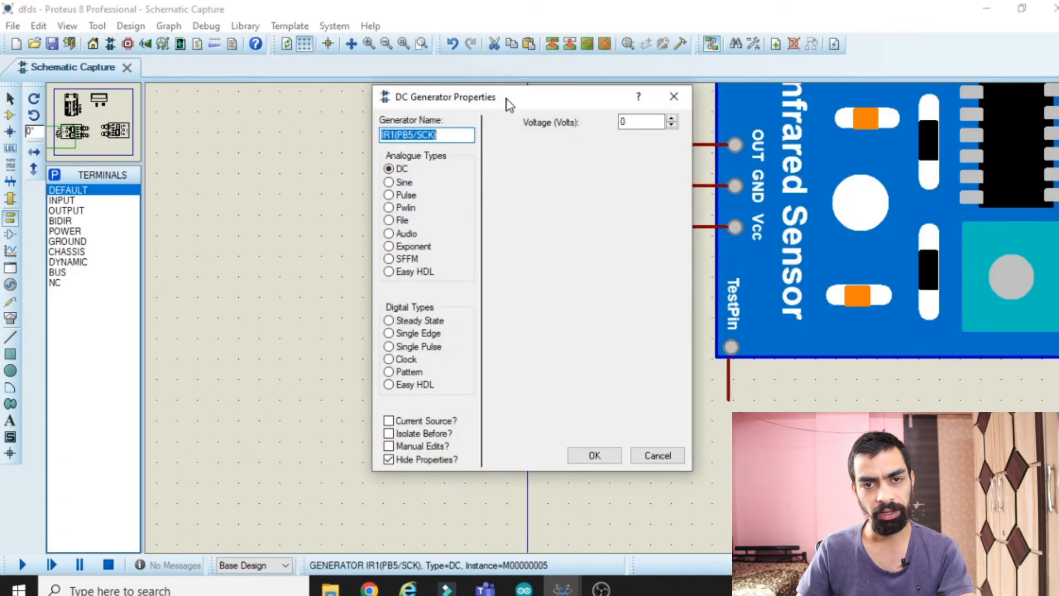
left_click(645, 121)
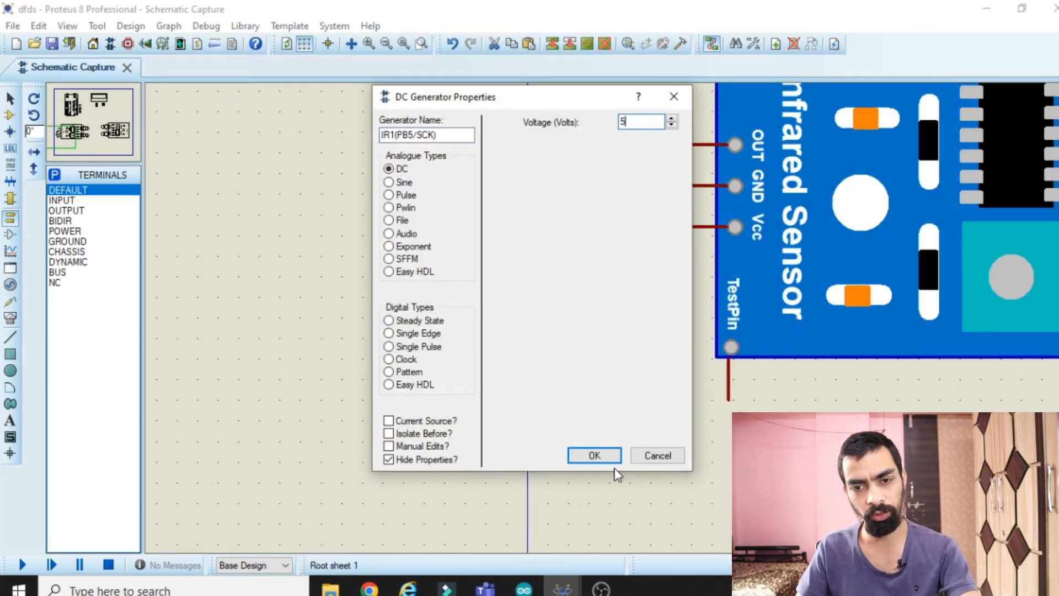
left_click(593, 454)
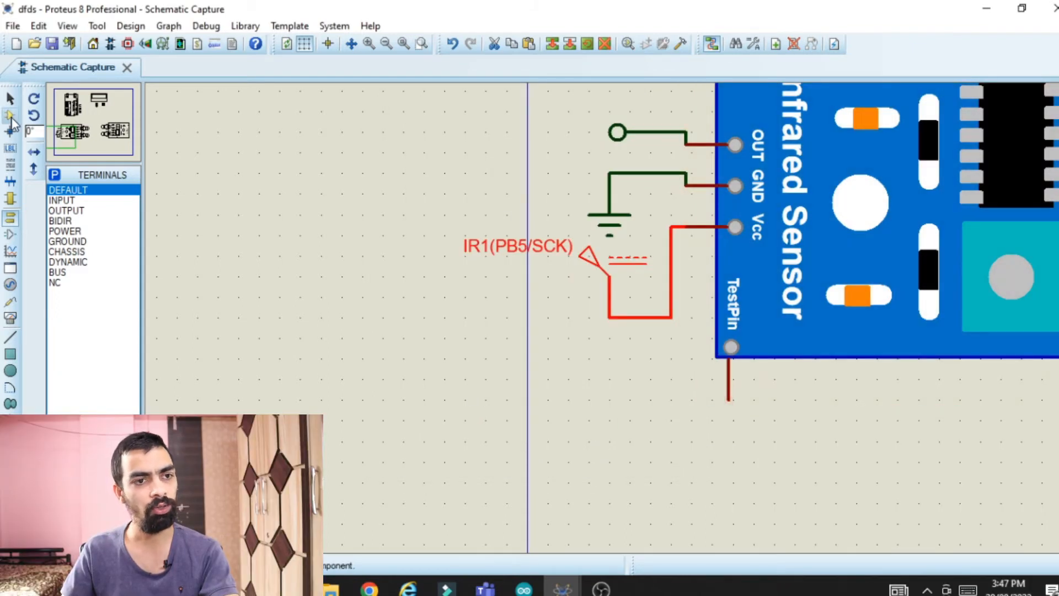
Pick the LOGICSTATE device from the library by searching for "logic state" and place it below IR1's TestPin
left_click(11, 115)
left_click(54, 175)
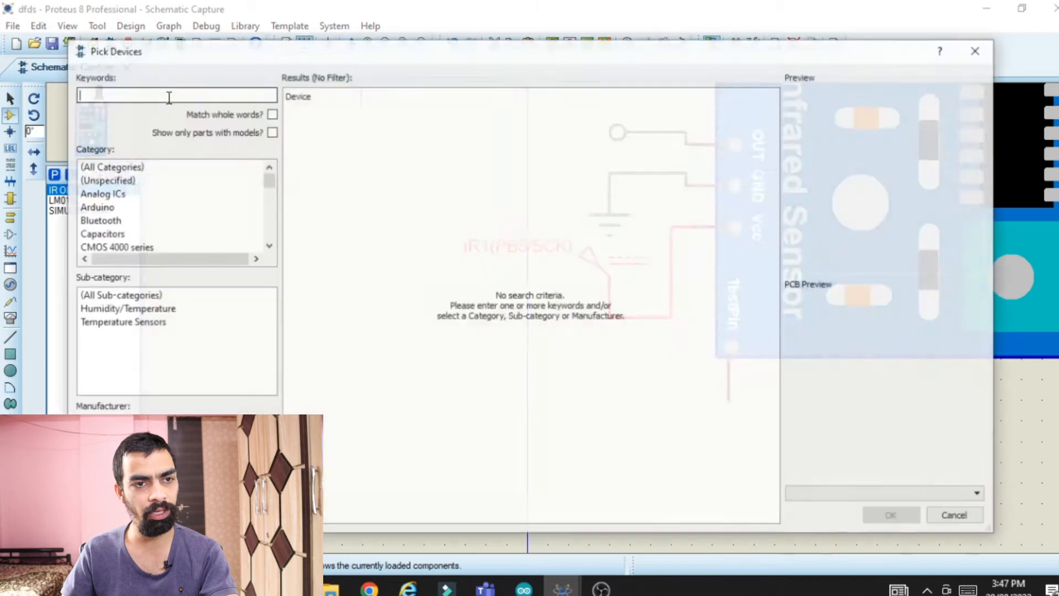
type("logic state")
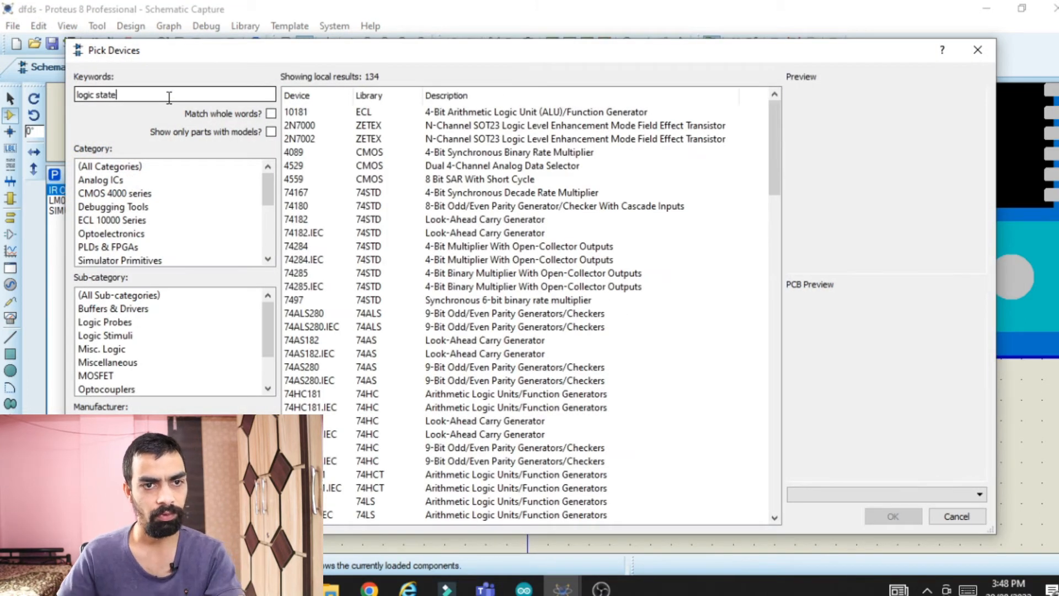
left_click(308, 139)
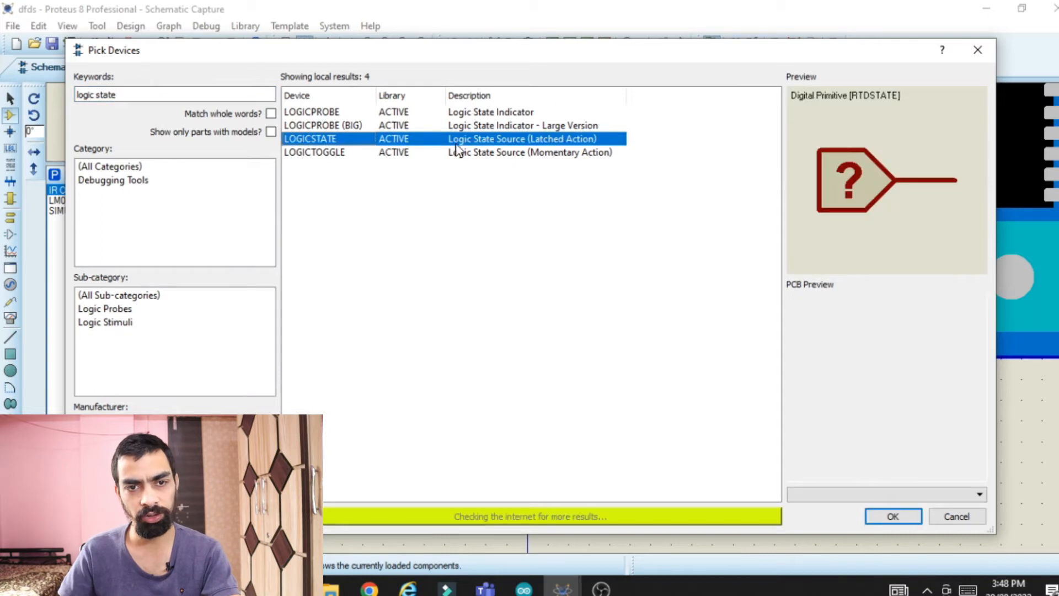
left_click(891, 516)
left_click(728, 462)
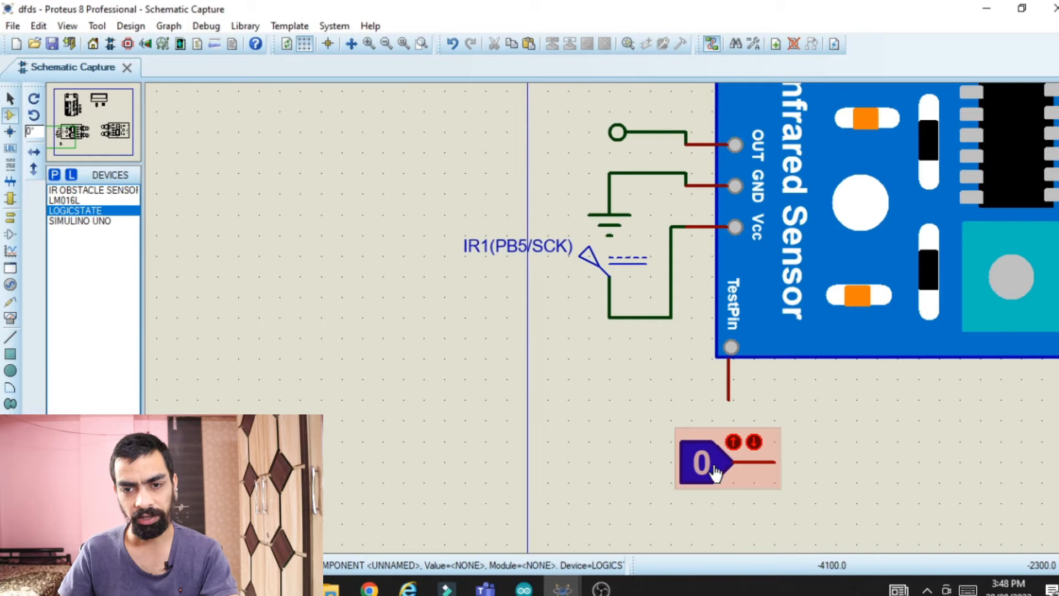
Rotate the logic state source anti-clockwise so its pin faces up and wire it to IR1's TestPin
right_click(731, 461)
left_click(773, 171)
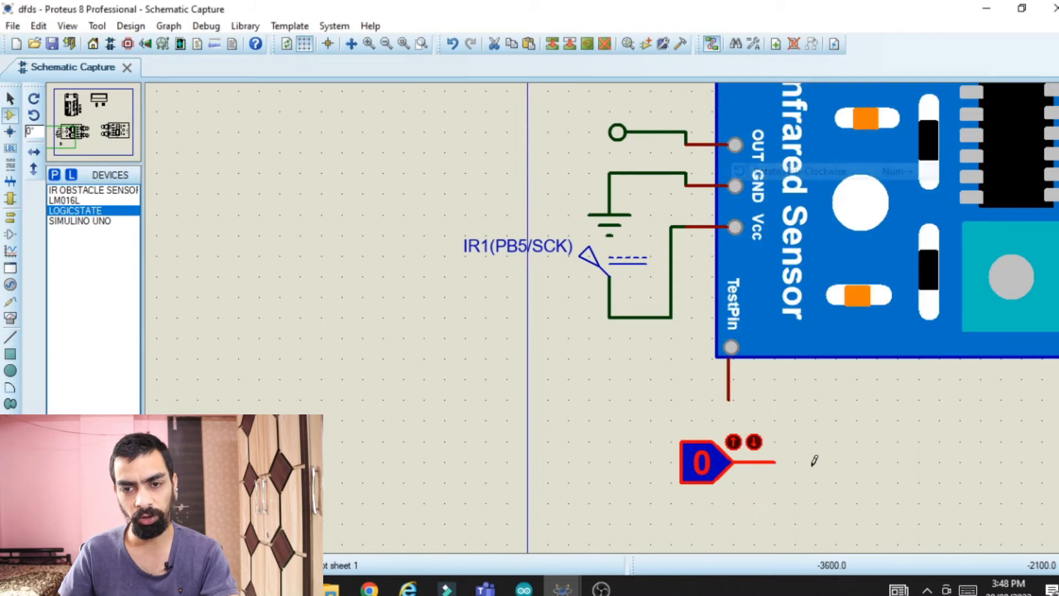
double_click(774, 454)
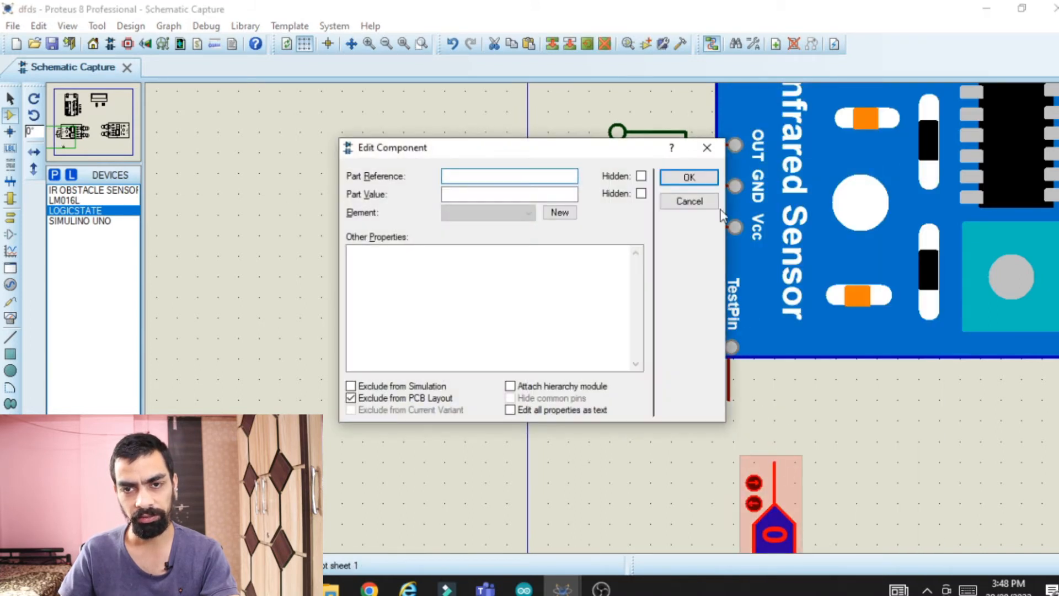
left_click(689, 177)
left_click(728, 398)
left_click(780, 457)
Label the terminal wired to IR1's OUT pin as GPIO8
scroll(793, 364, "down", 1)
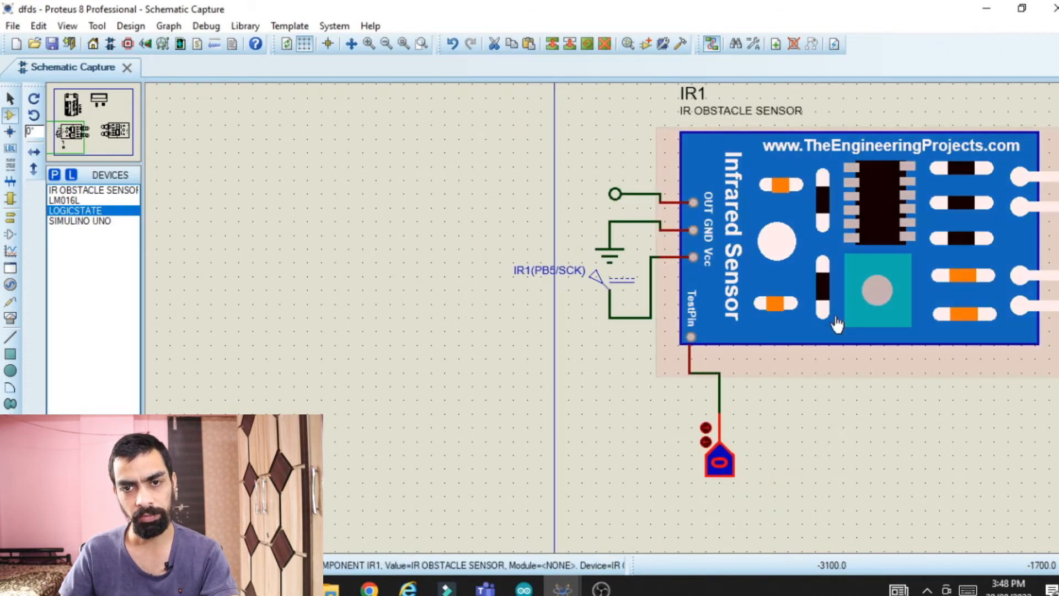
scroll(656, 276, "down", 2)
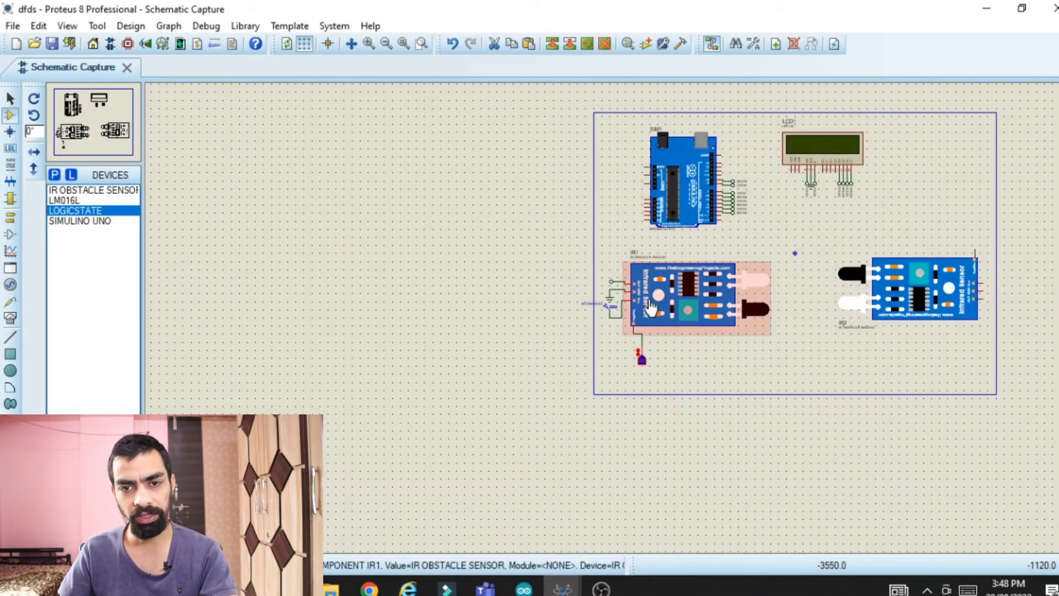
scroll(651, 287, "up", 1)
scroll(708, 349, "up", 2)
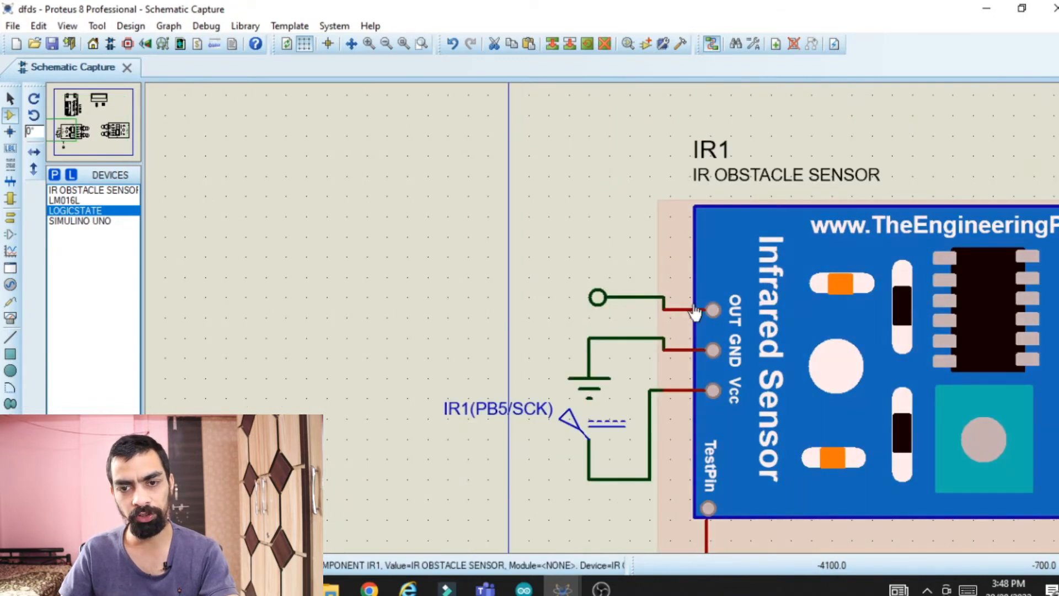
scroll(707, 244, "down", 2)
scroll(838, 168, "up", 3)
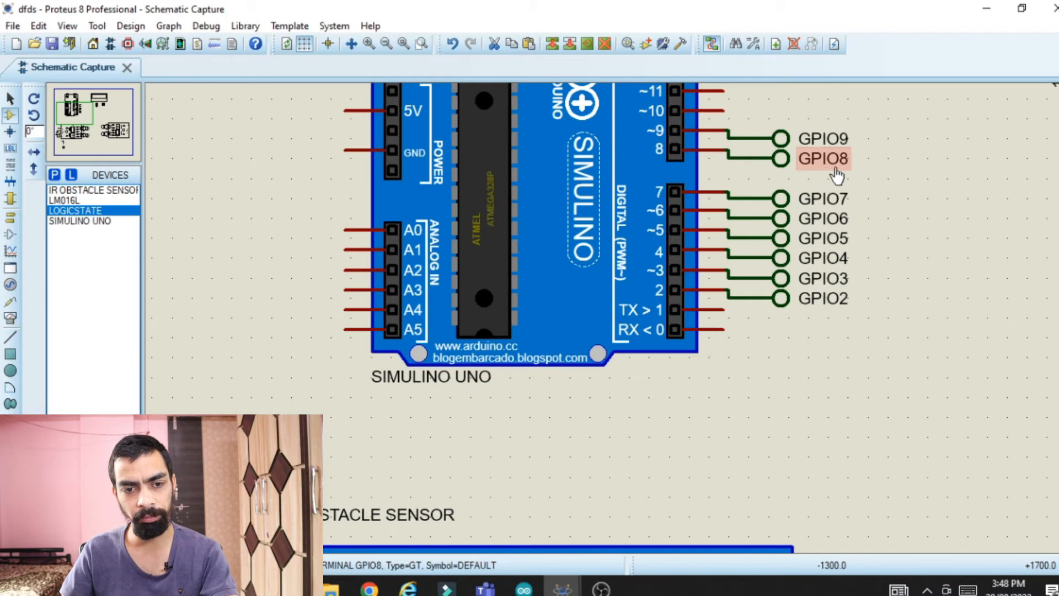
scroll(837, 176, "down", 2)
scroll(375, 508, "up", 3)
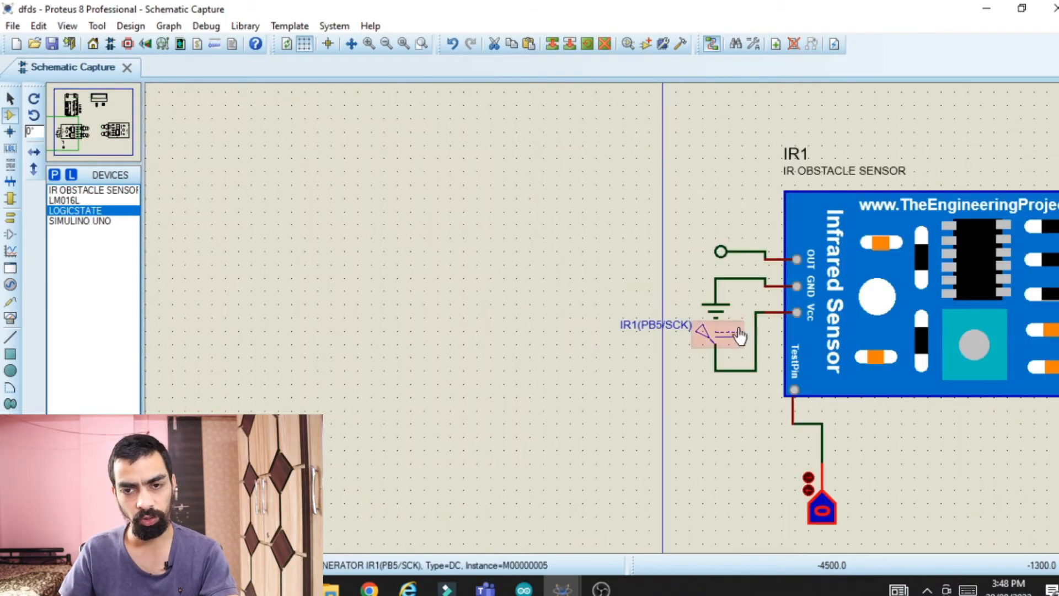
double_click(727, 255)
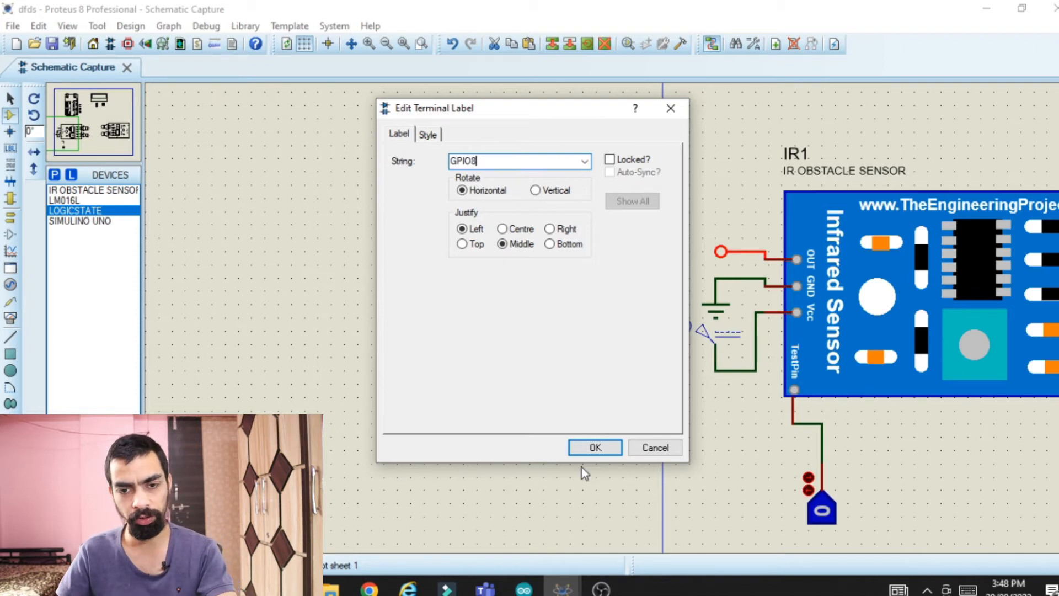
left_click(595, 447)
Browse for IR1's program file, going to the Youtube, Arduino, People_Counting_Machine folder on drive E
scroll(860, 420, "down", 2)
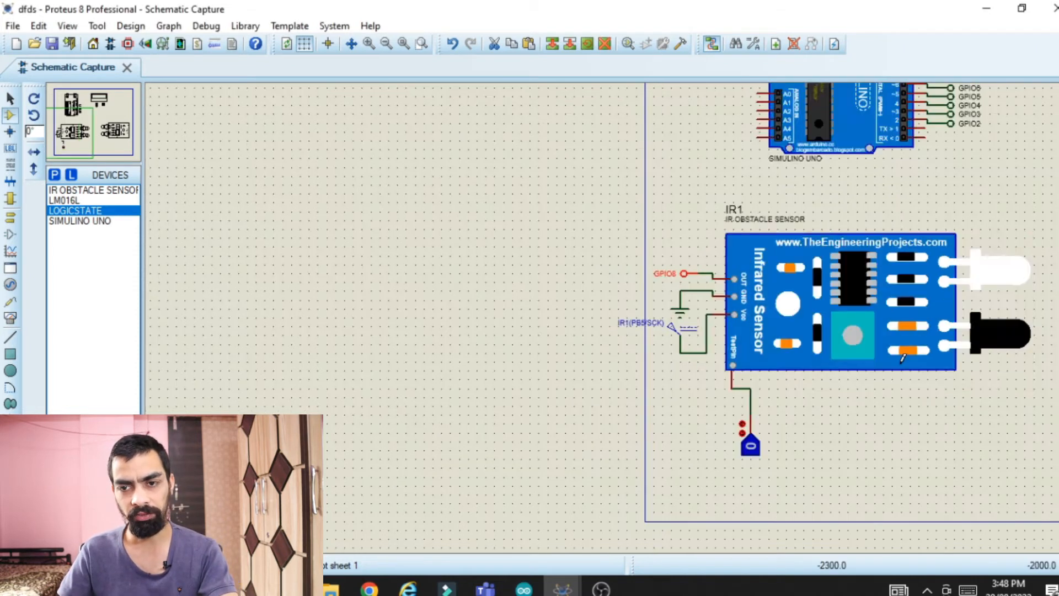
scroll(922, 338, "up", 2)
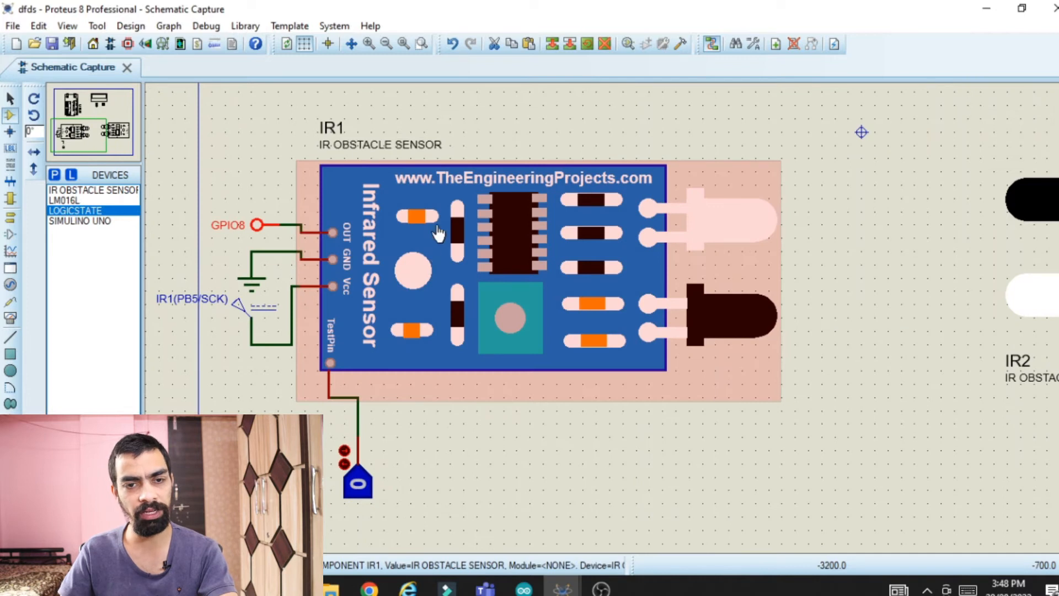
double_click(532, 284)
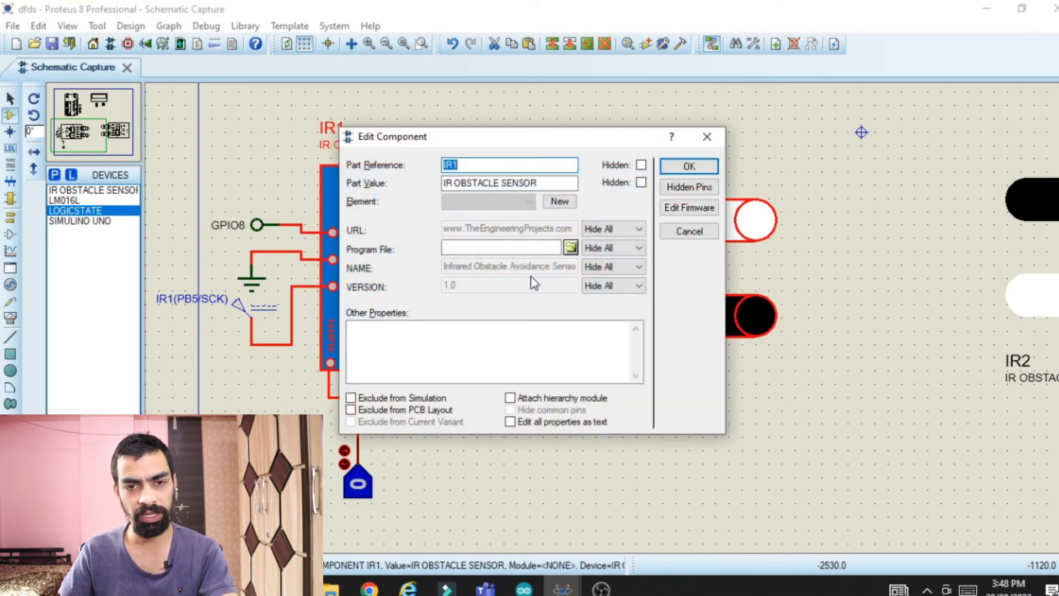
left_click(570, 249)
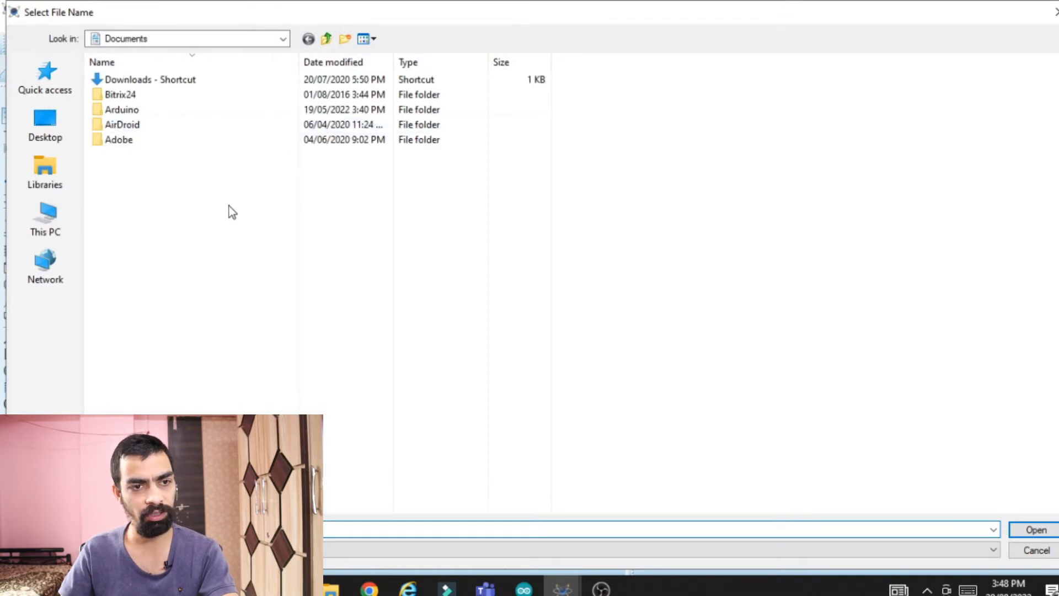
left_click(44, 218)
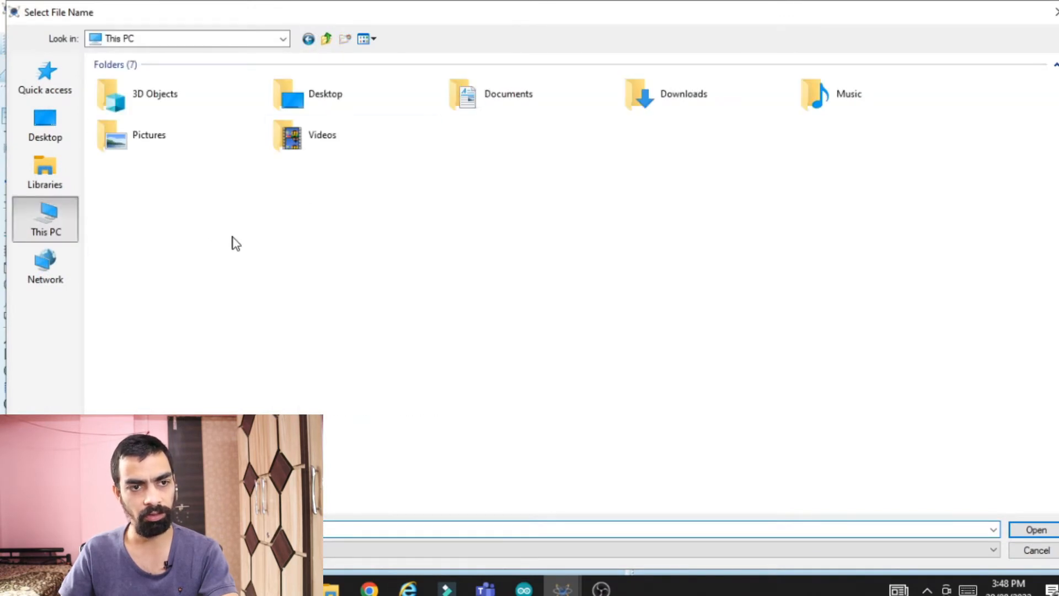
double_click(560, 206)
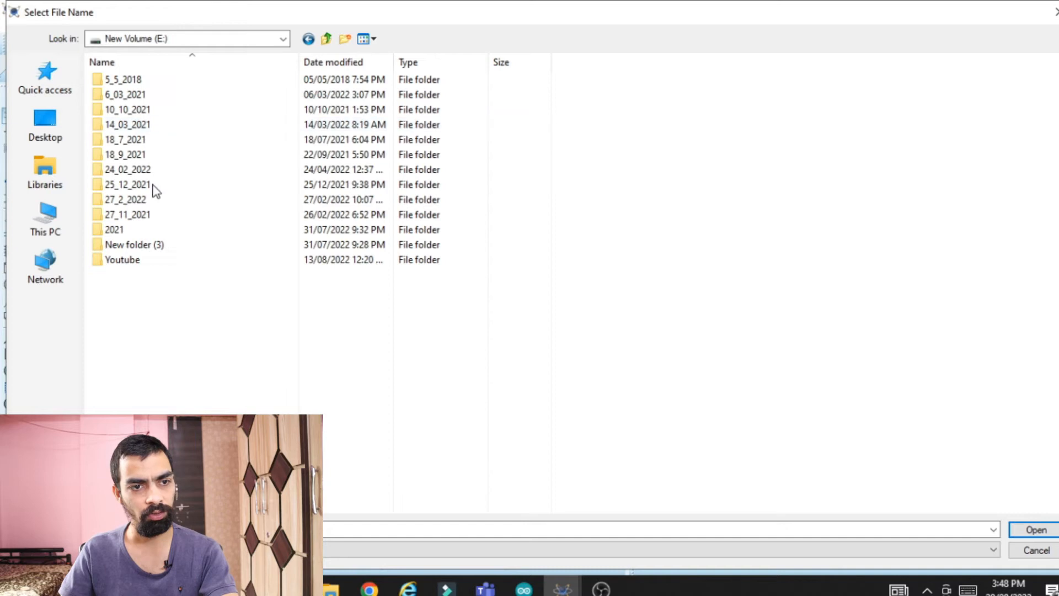
double_click(118, 259)
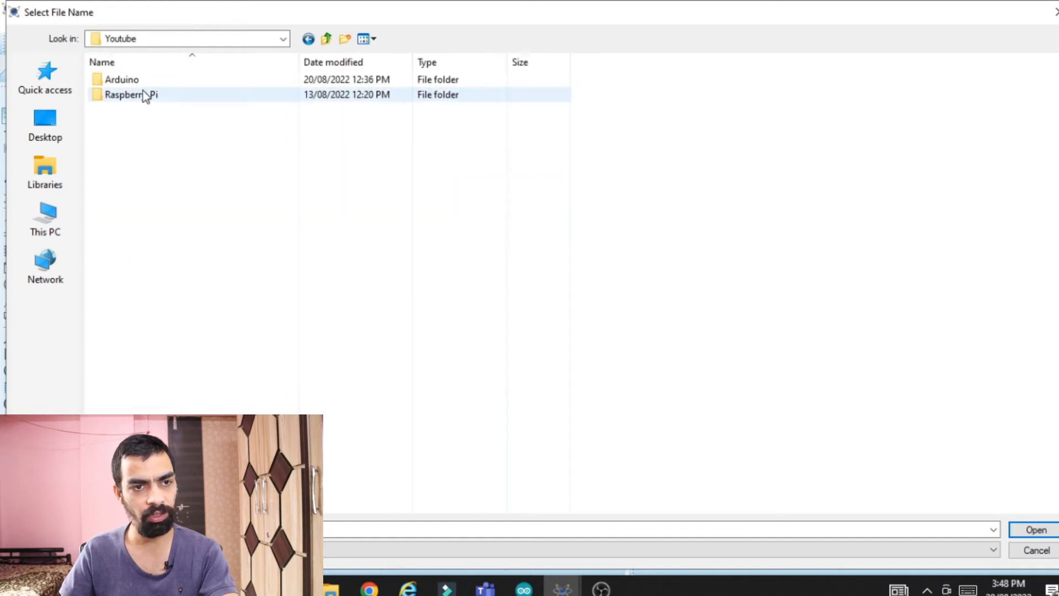
left_click(142, 63)
left_click(147, 62)
double_click(126, 79)
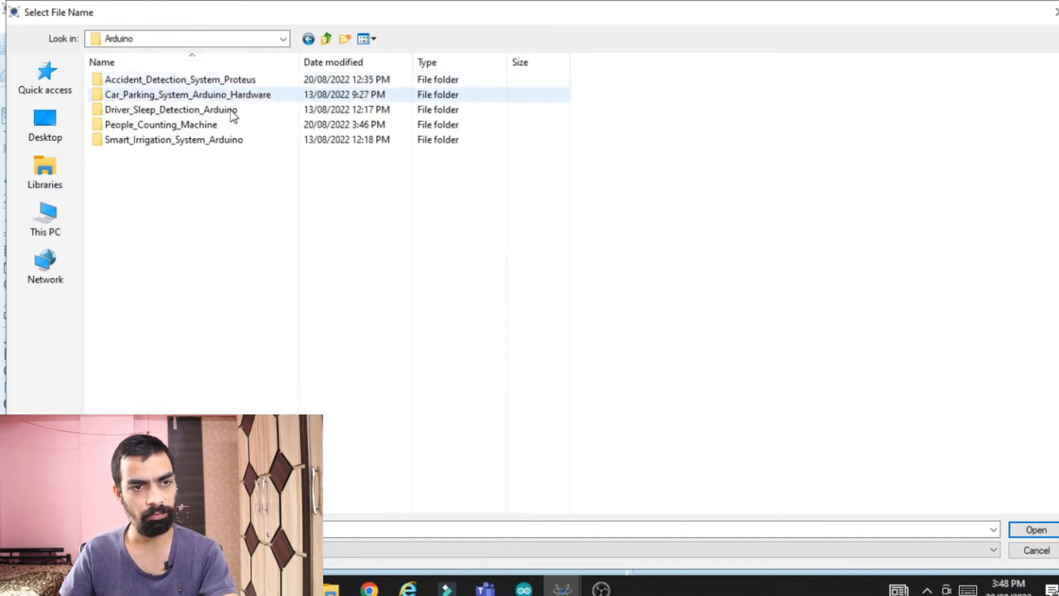
double_click(167, 125)
Assign InfraredSensorsTEP.HEX from the Infrared Sensor Library for Proteus folder as IR1's program file
left_click(115, 95)
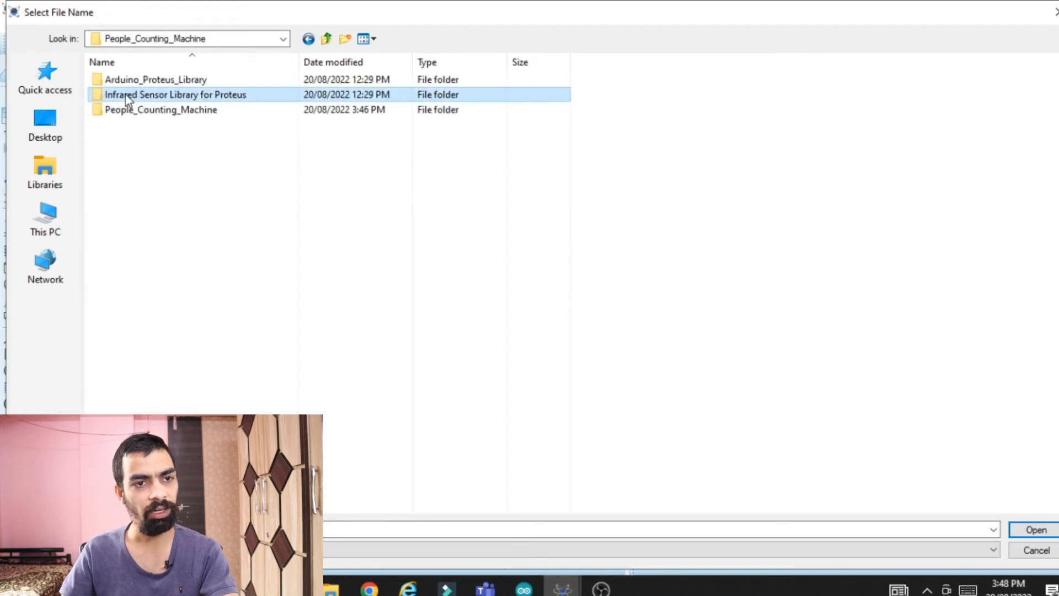
double_click(125, 95)
left_click(152, 77)
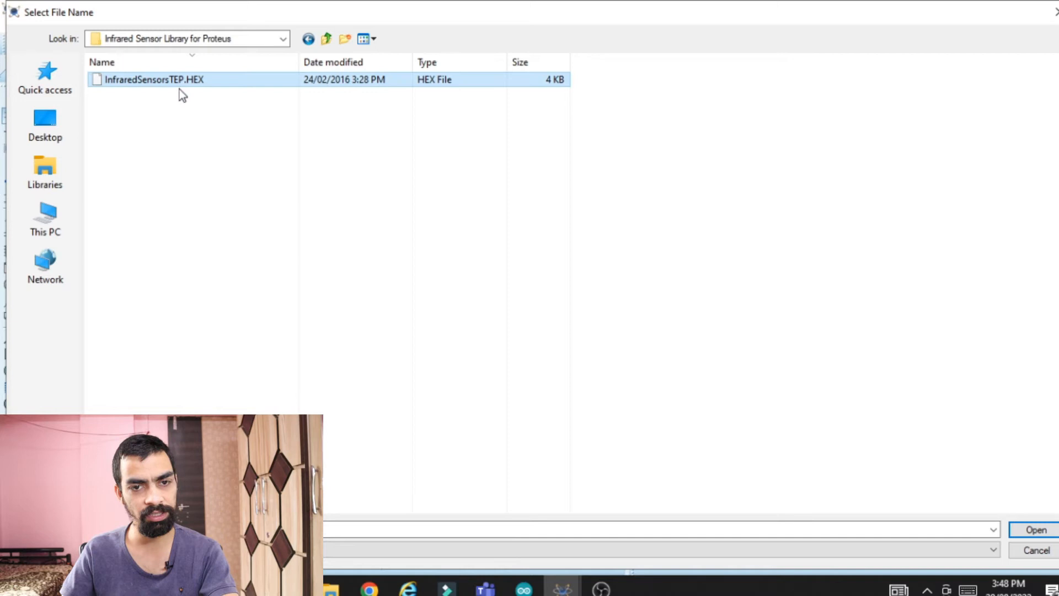
left_click(1031, 530)
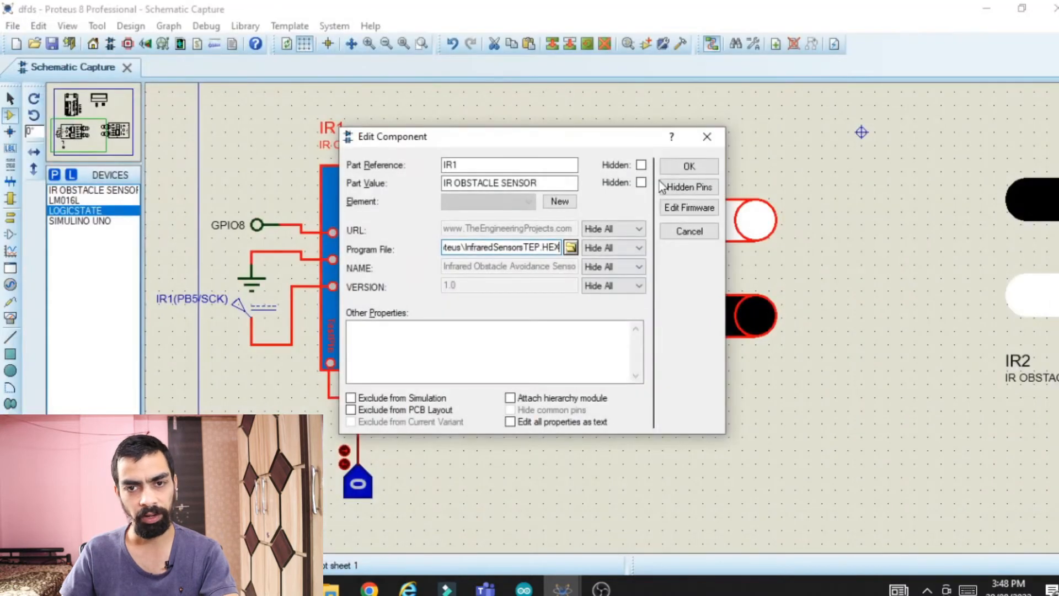
left_click(688, 168)
Place a DC generator to the right of IR2 and wire it to the sensor's Vcc pin
scroll(904, 342, "down", 3)
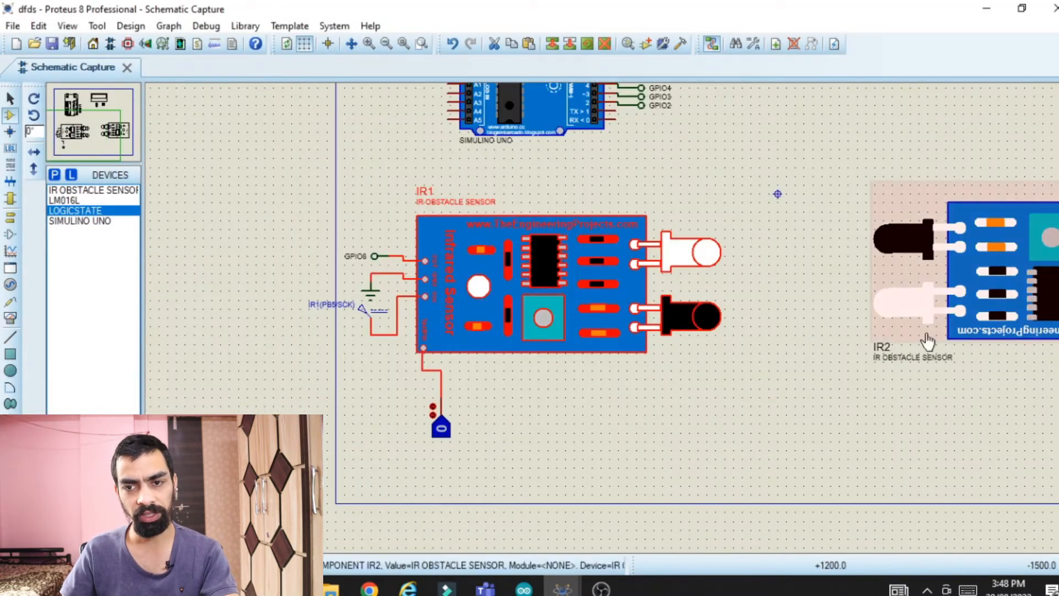
scroll(899, 330, "up", 3)
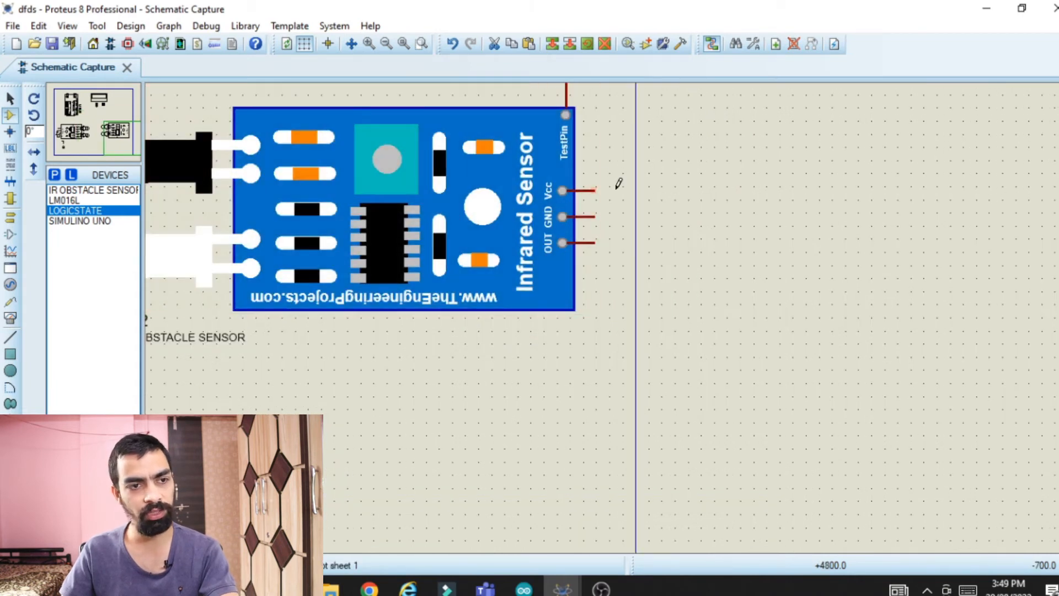
left_click(16, 285)
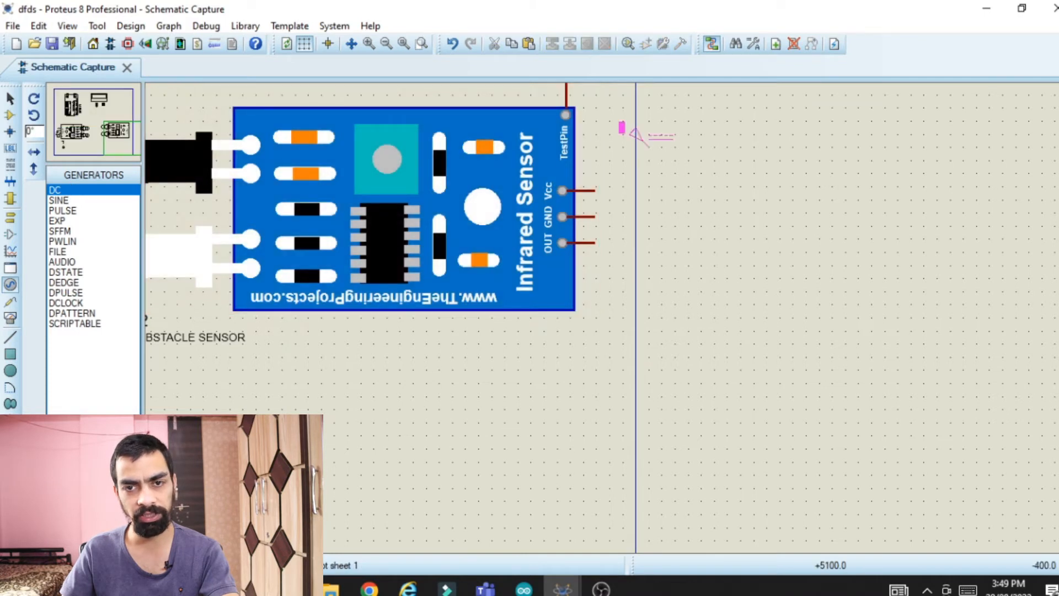
left_click(651, 148)
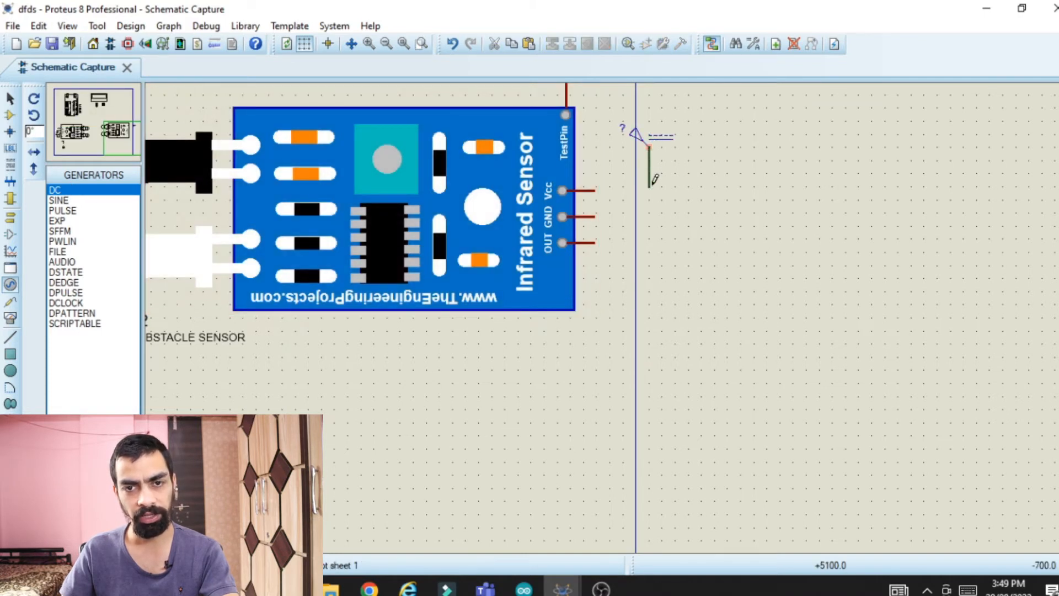
left_click(595, 190)
Set the voltage of the DC generator feeding IR2's Vcc pin to 5 V
double_click(654, 137)
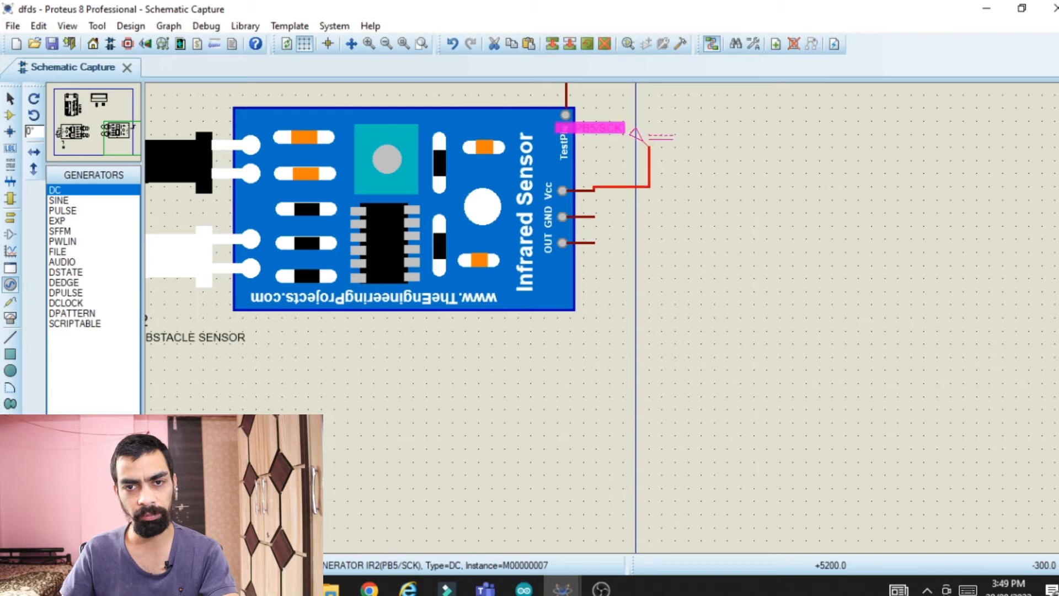
type("5")
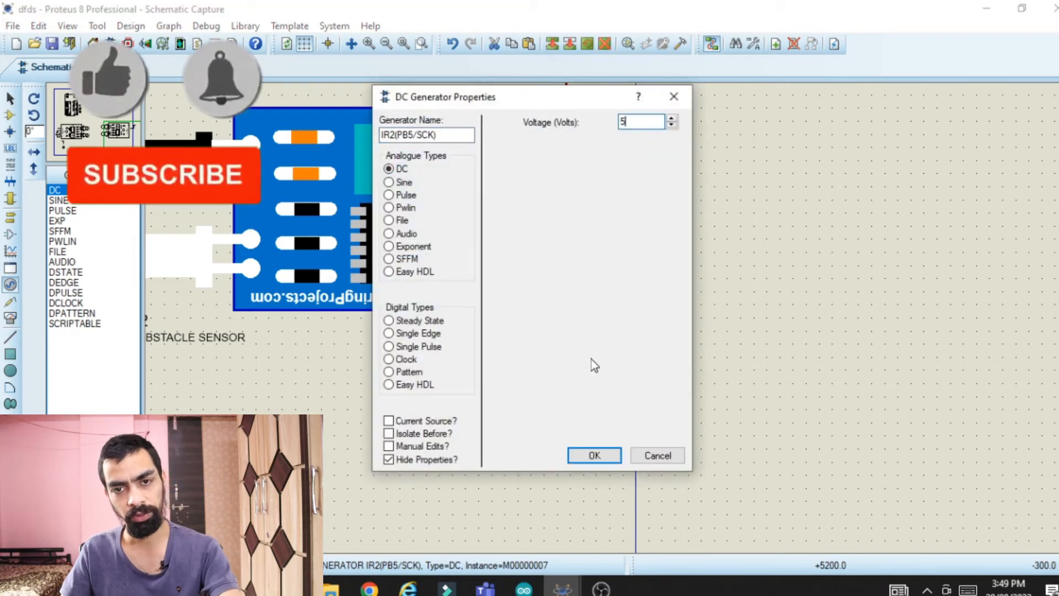
left_click(579, 451)
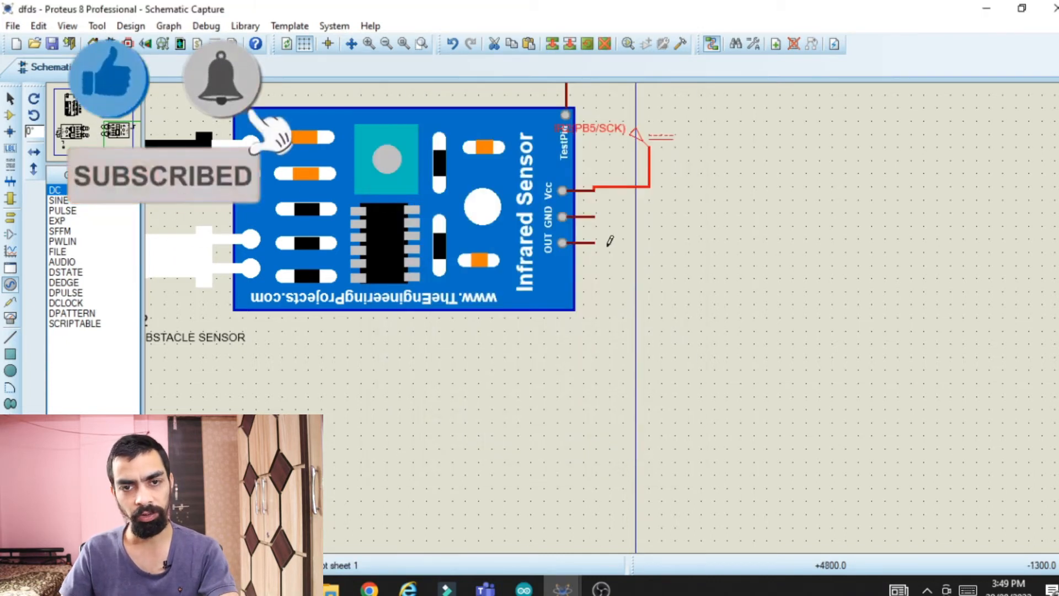
Place a ground terminal to the right of IR2 and wire it to the sensor's GND pin
left_click(11, 221)
left_click(67, 242)
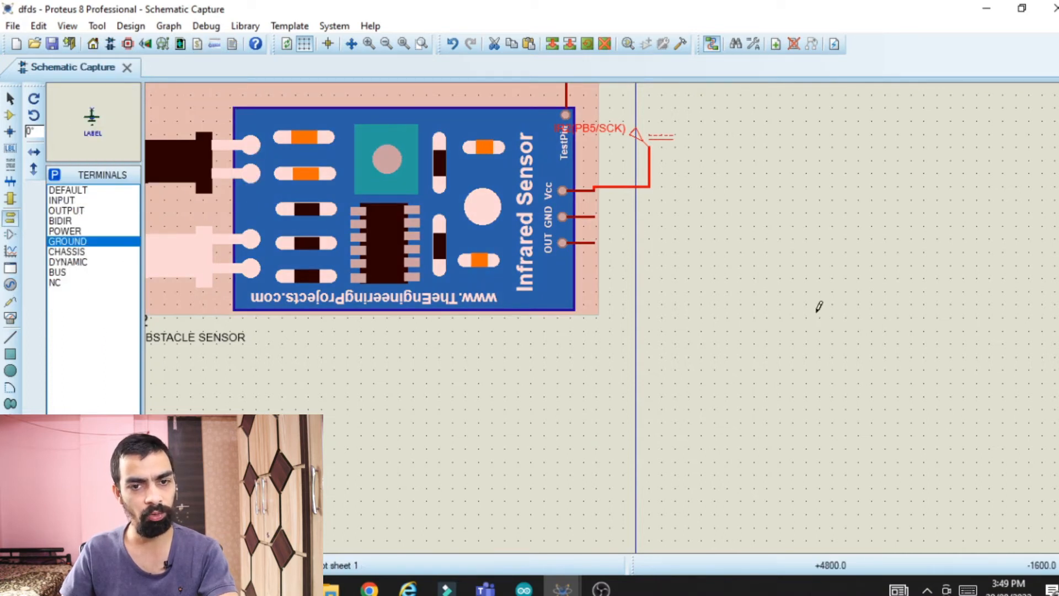
left_click(594, 216)
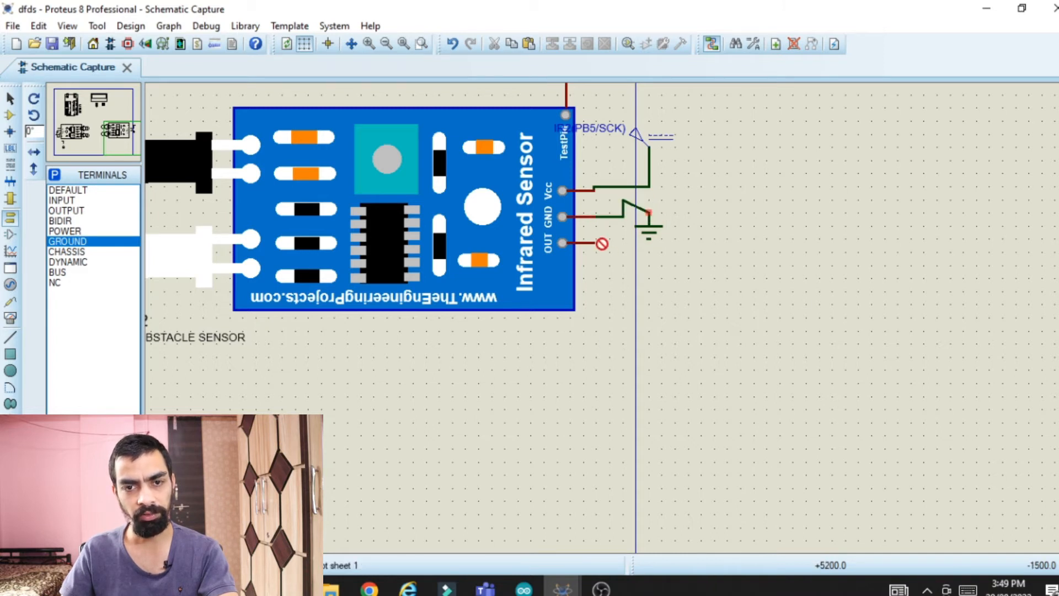
double_click(648, 212)
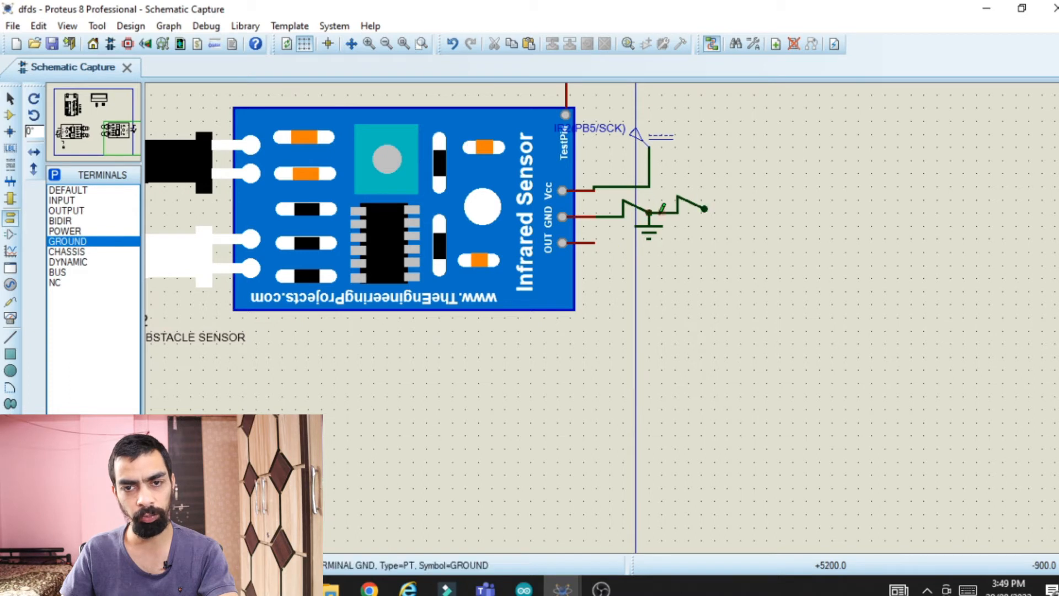
right_click(694, 202)
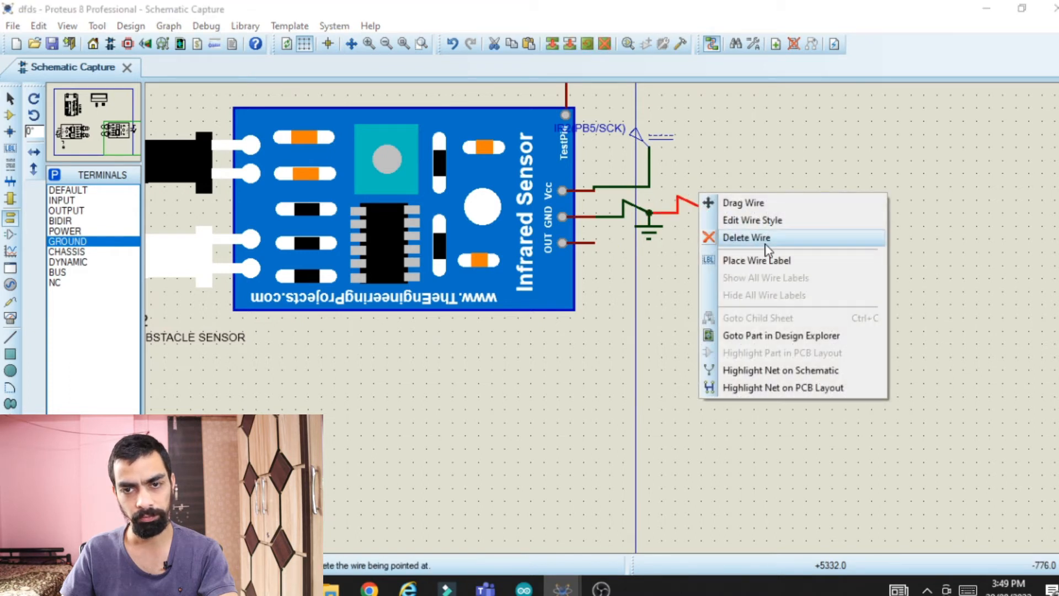
left_click(721, 237)
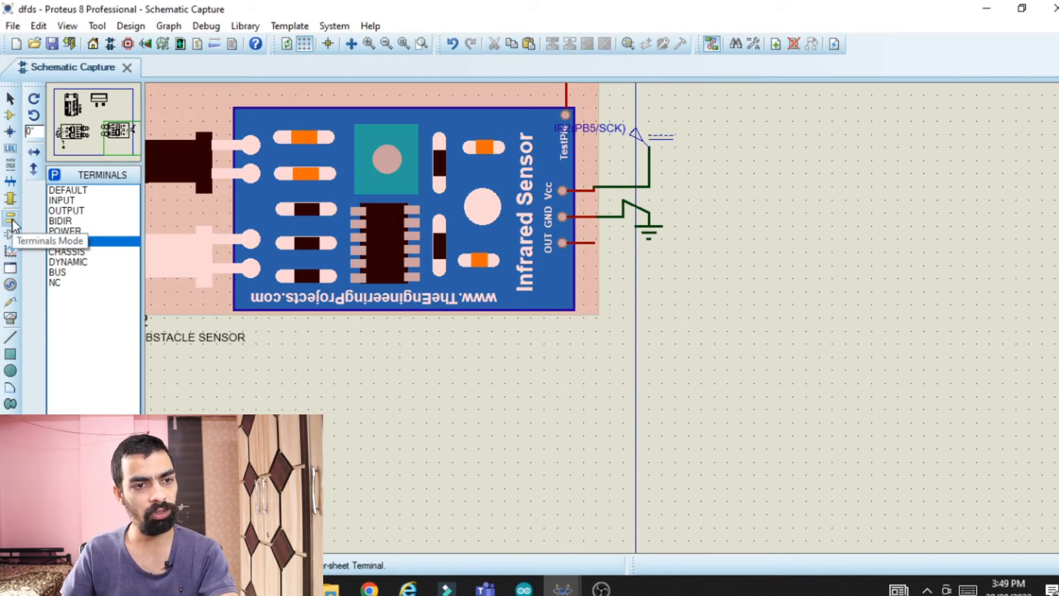
Place a default terminal below IR2's ground terminal, rotate it 180 degrees and wire it to the sensor's OUT pin
left_click(66, 190)
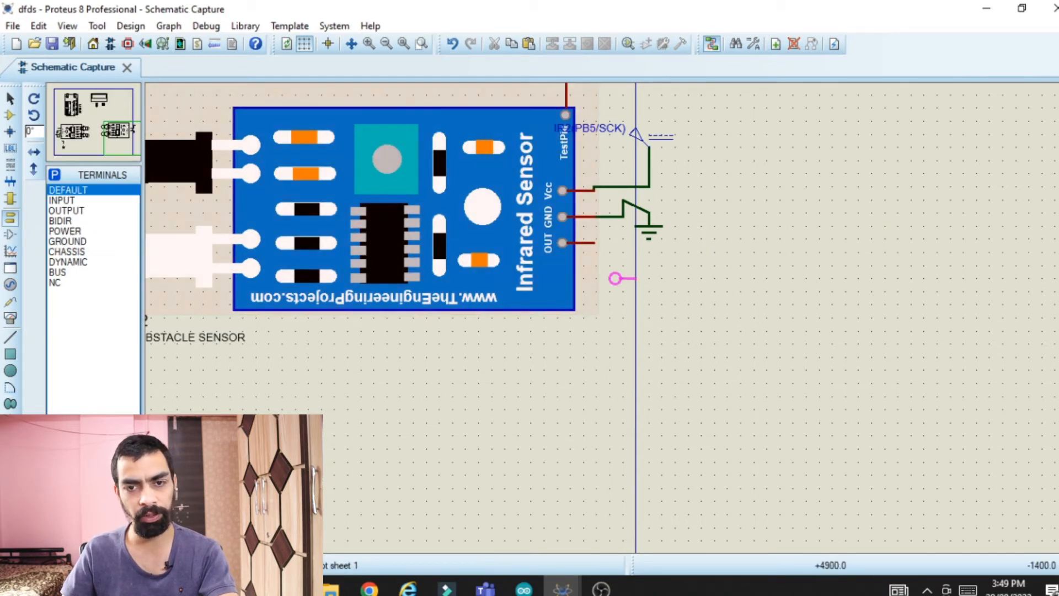
right_click(643, 266)
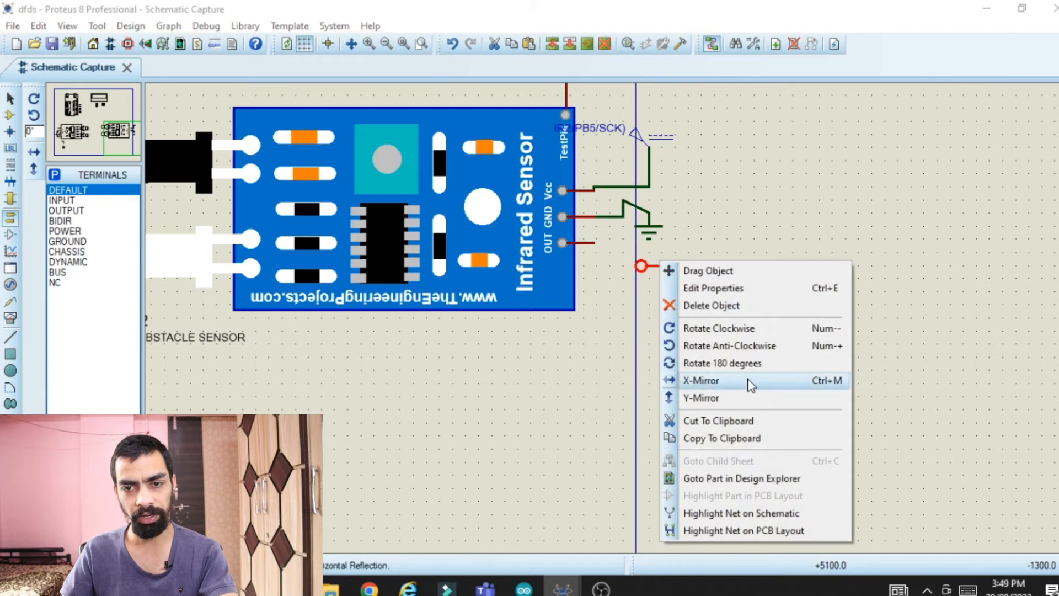
left_click(722, 364)
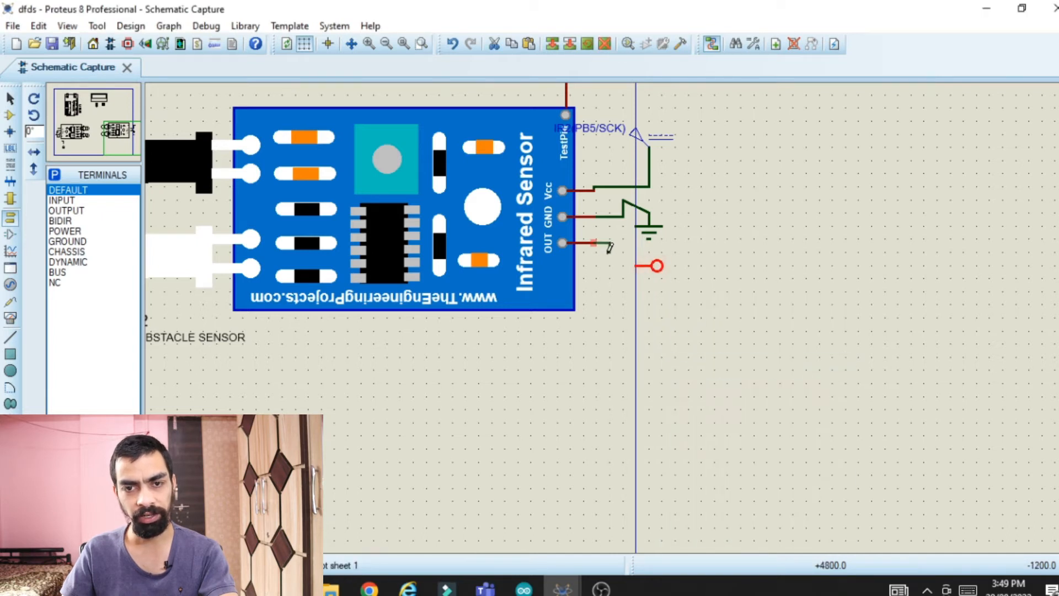
left_click(638, 265)
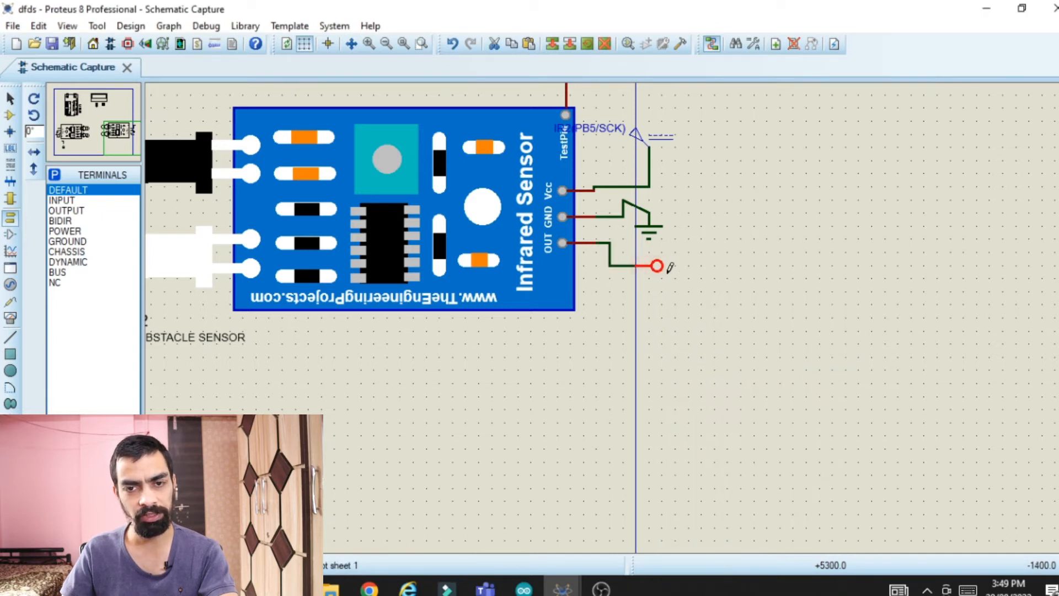
Label the terminal wired to IR2's OUT pin GPIO9
scroll(670, 268, "down", 3)
scroll(307, 203, "down", 2)
scroll(612, 312, "up", 3)
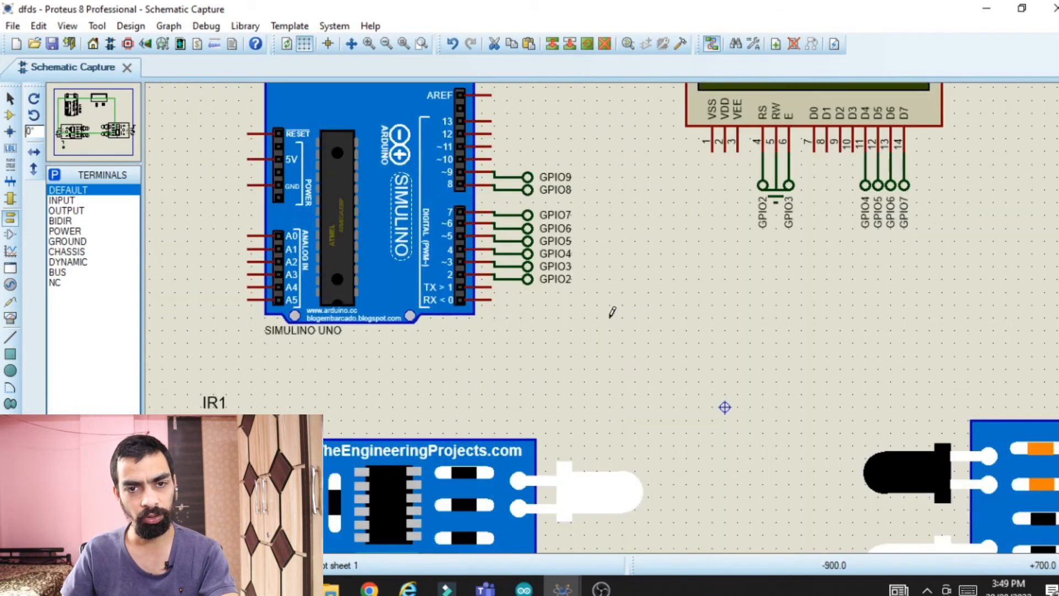
scroll(773, 347, "down", 3)
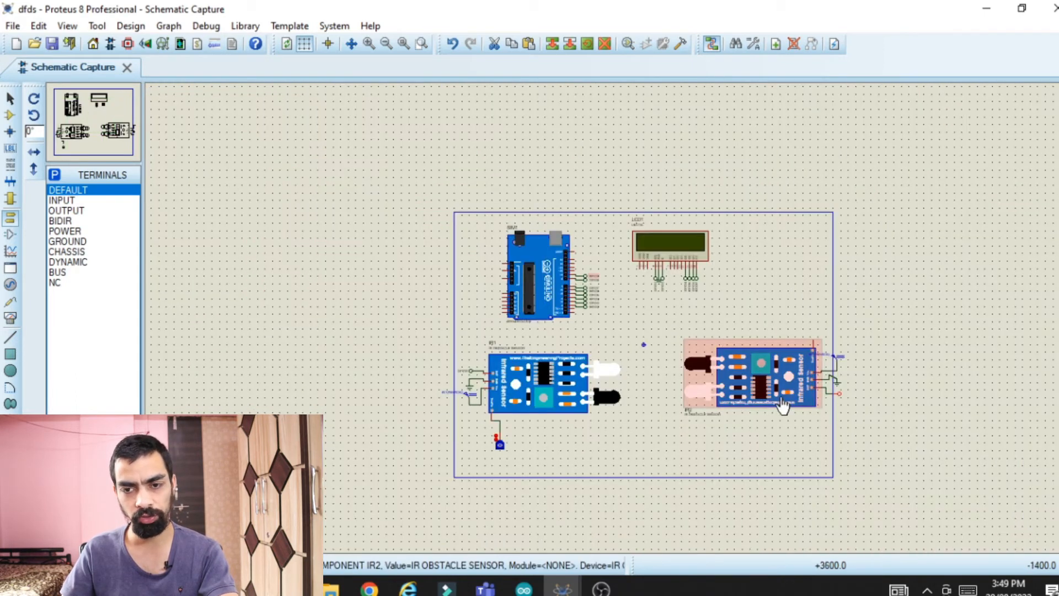
scroll(612, 312, "up", 3)
scroll(613, 312, "up", 2)
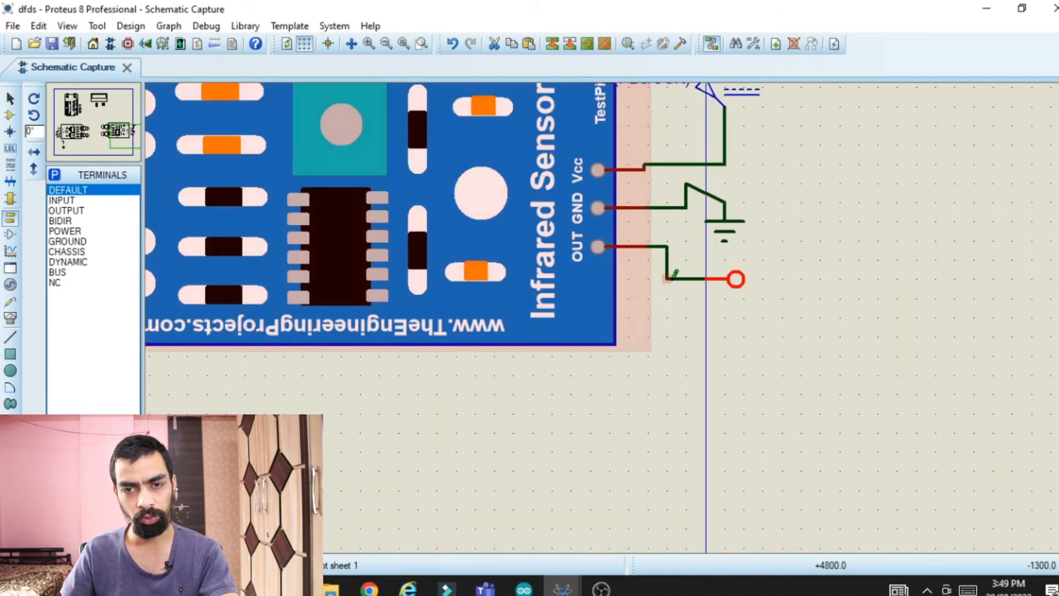
double_click(737, 282)
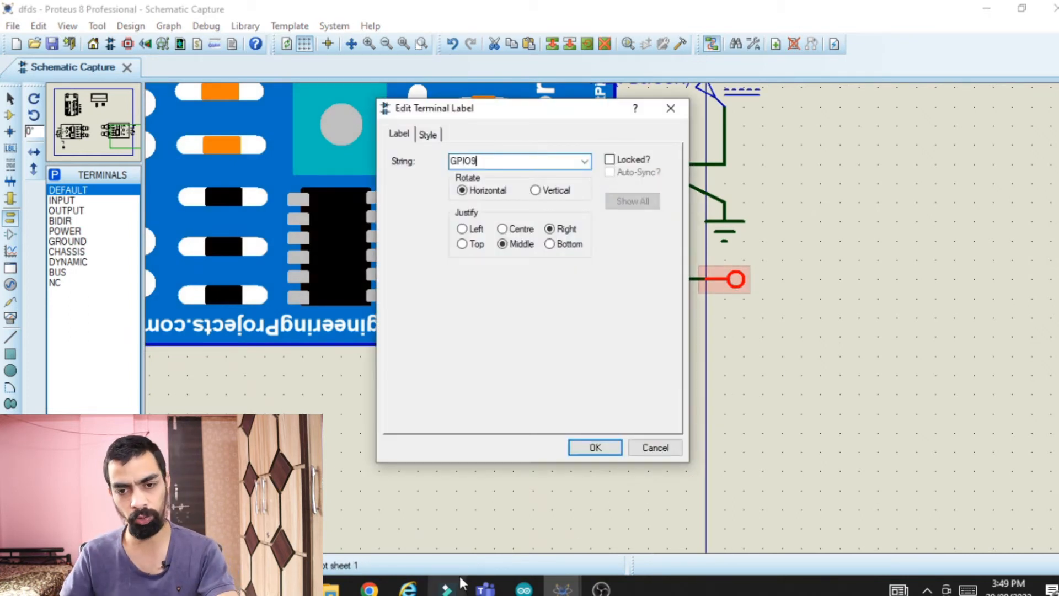
left_click(620, 447)
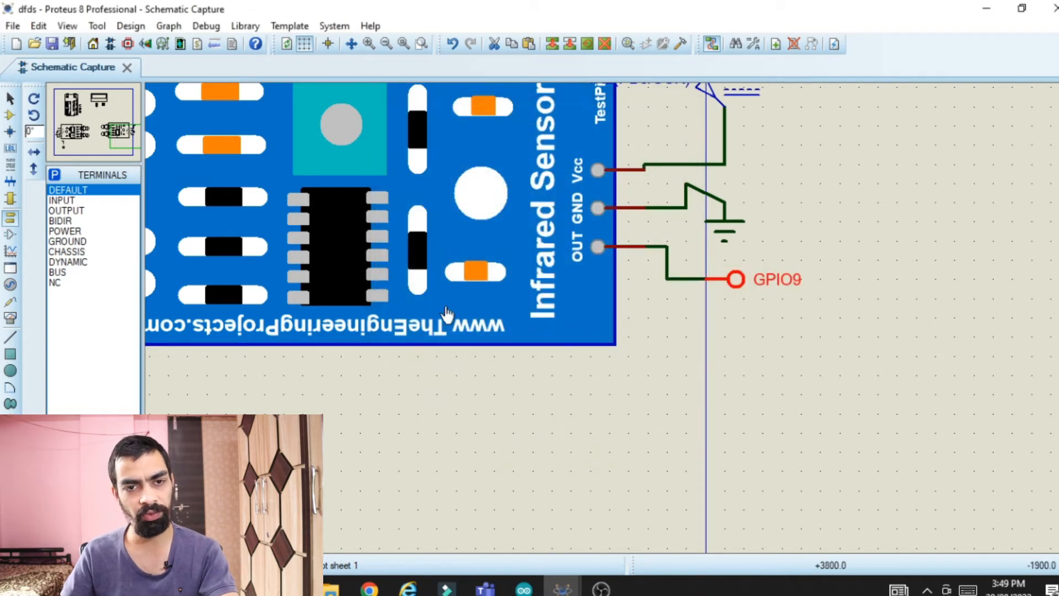
Assign InfraredSensorsTEP.HEX from the Infrared Sensor Library for Proteus folder as IR2's program file
double_click(382, 195)
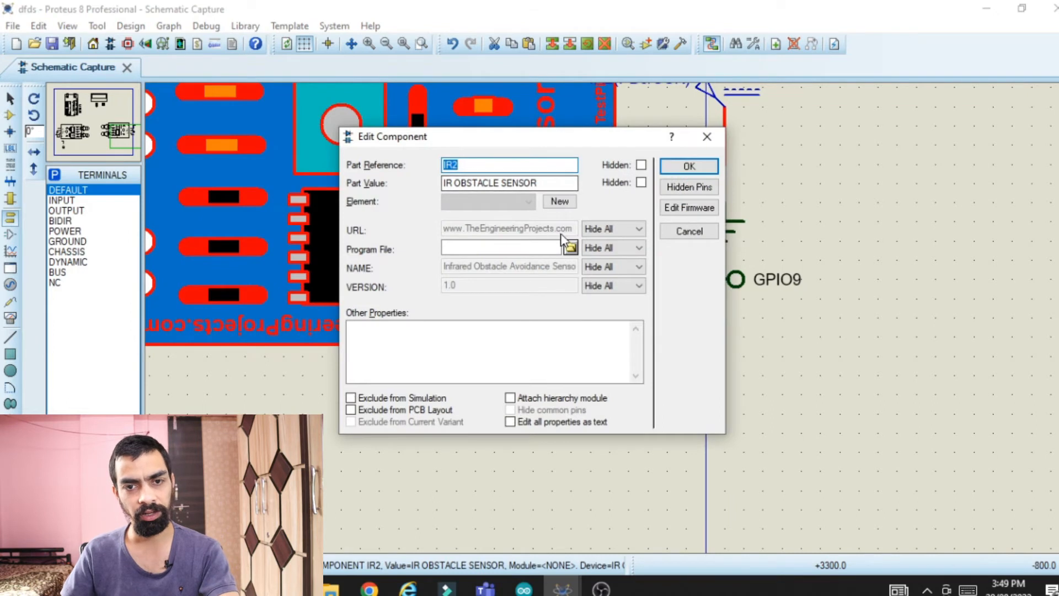
left_click(570, 247)
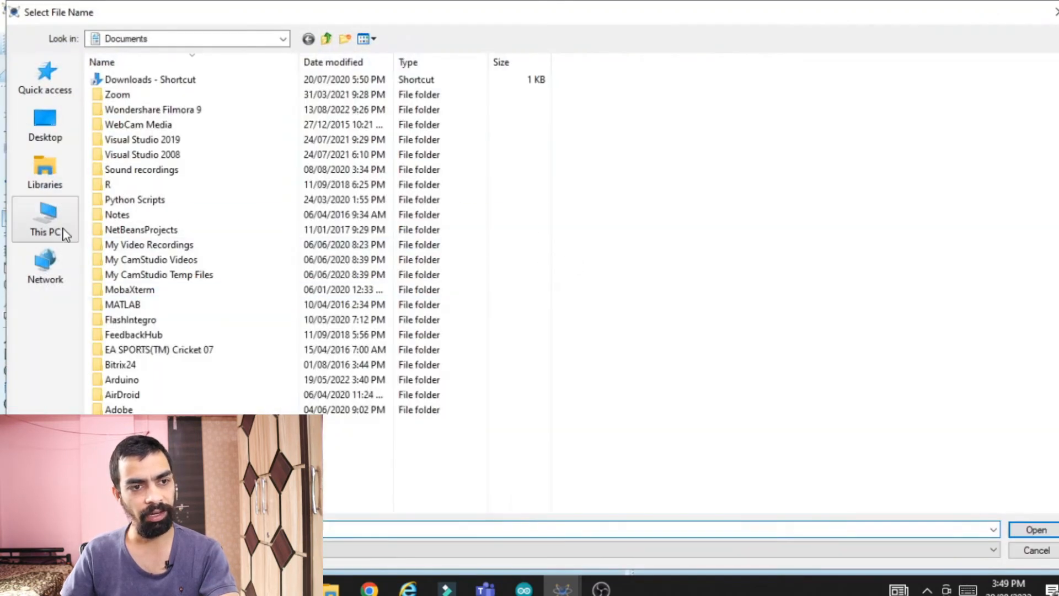
left_click(61, 225)
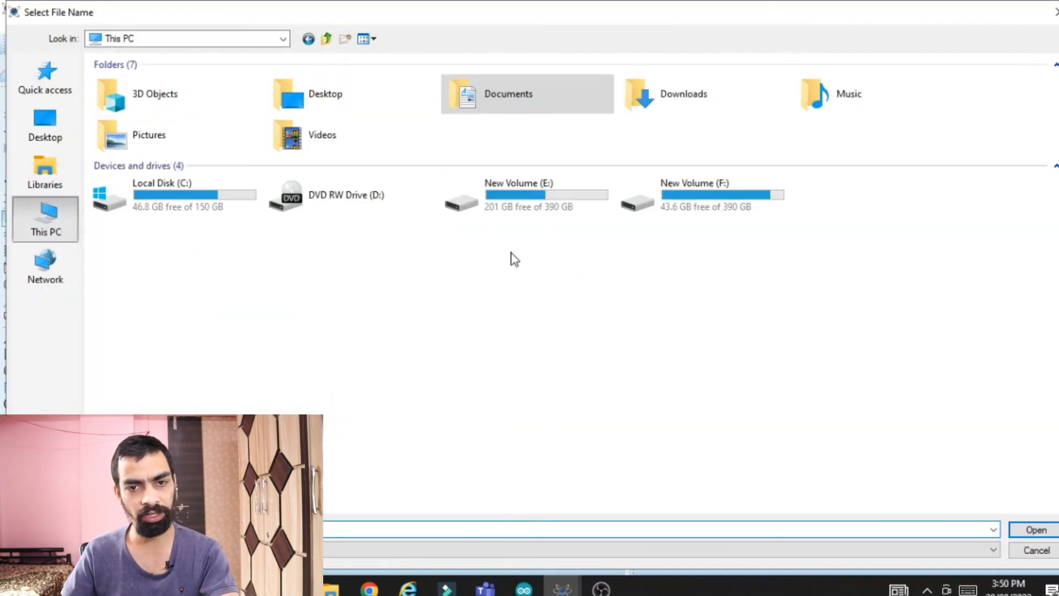
double_click(533, 210)
double_click(130, 261)
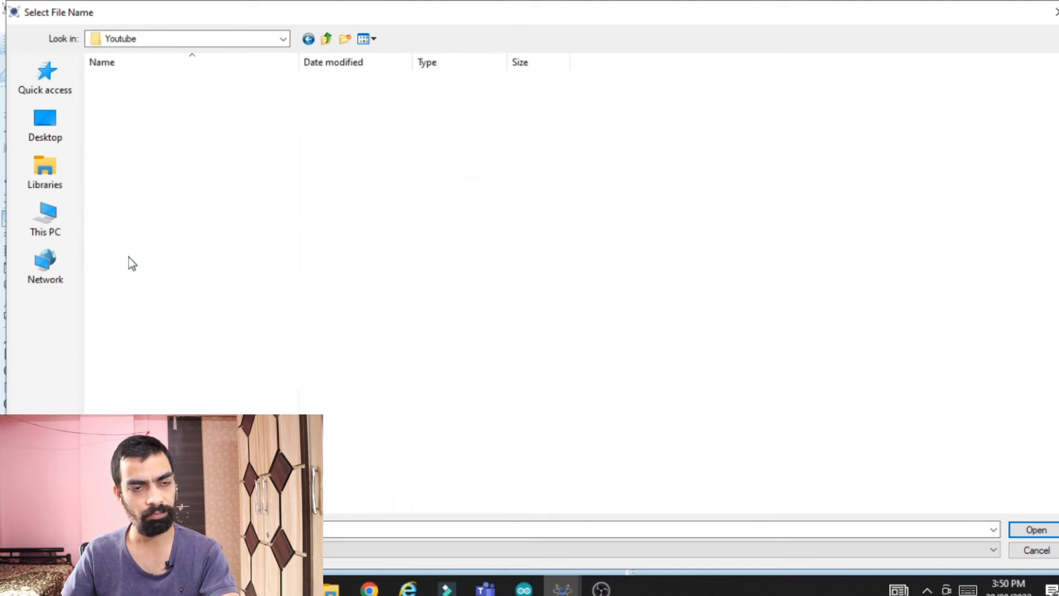
double_click(158, 82)
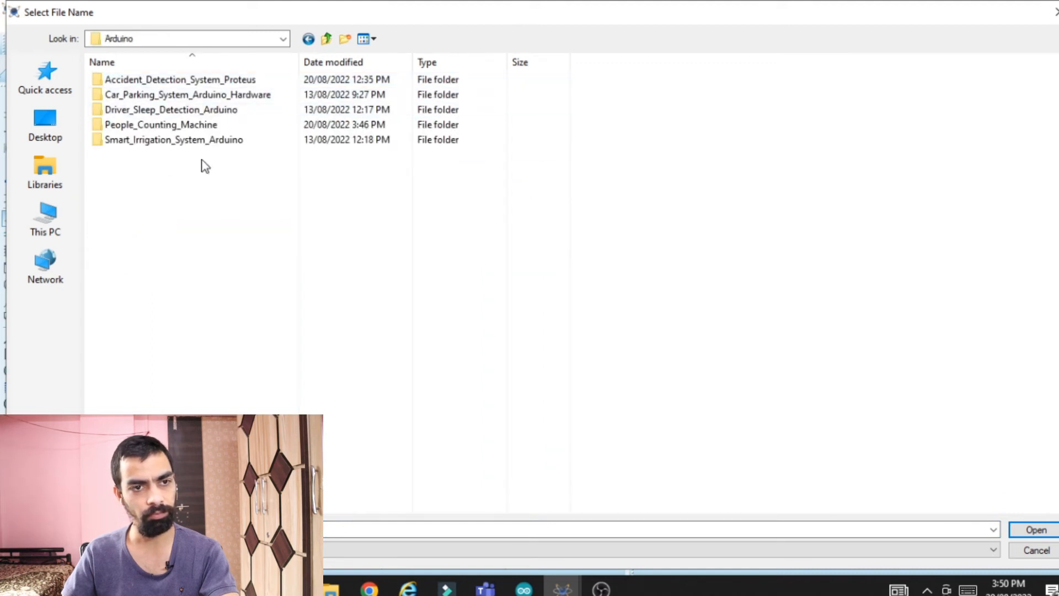
double_click(173, 126)
double_click(151, 95)
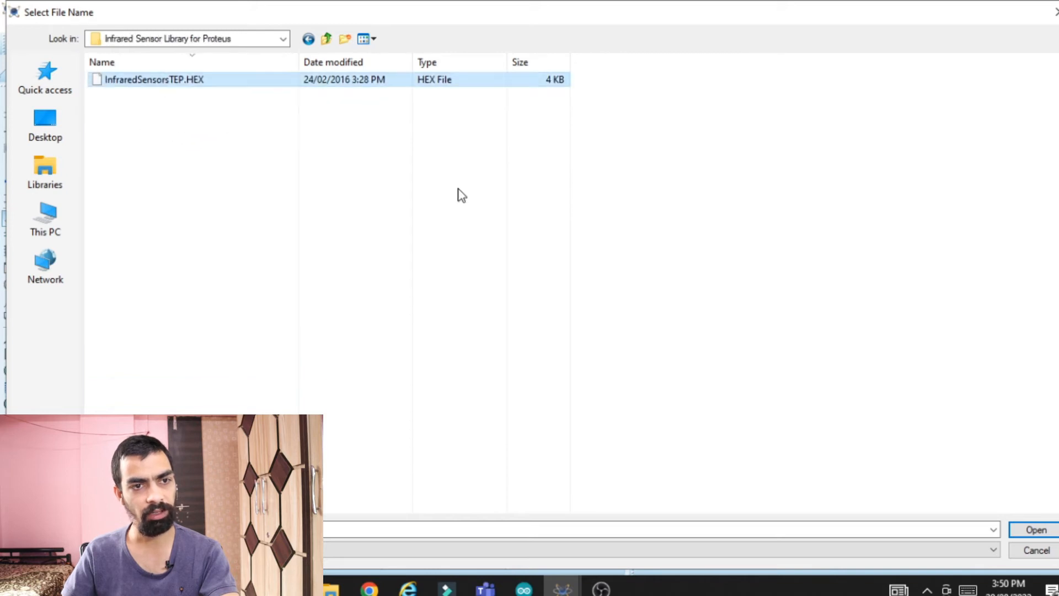
left_click(1031, 531)
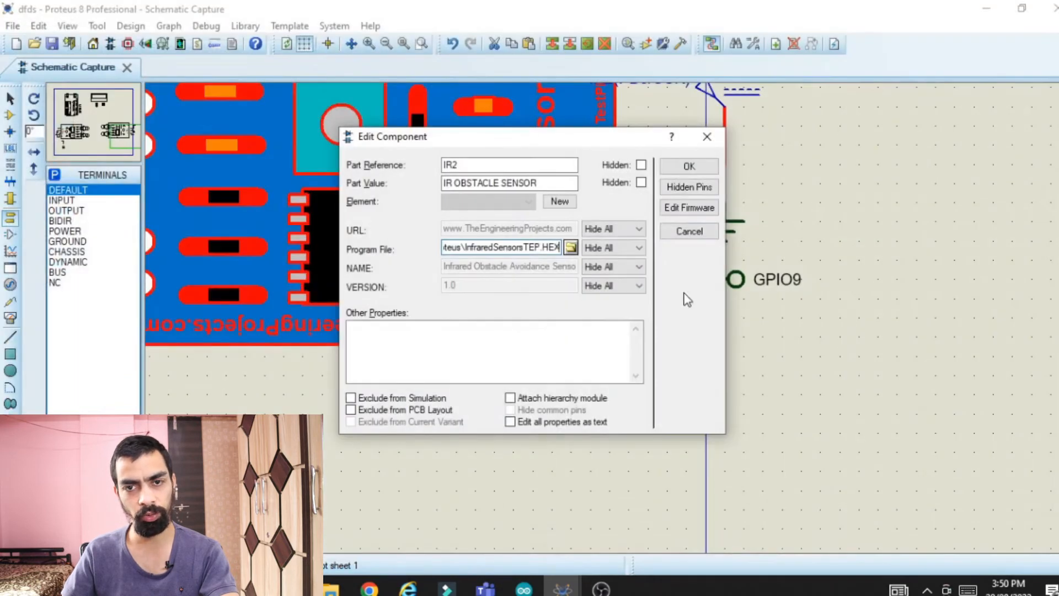
left_click(687, 166)
Draw a 2D graphics box in the PIN style around IR2, its voltage generator and its terminals
scroll(699, 230, "down", 4)
scroll(602, 230, "up", 1)
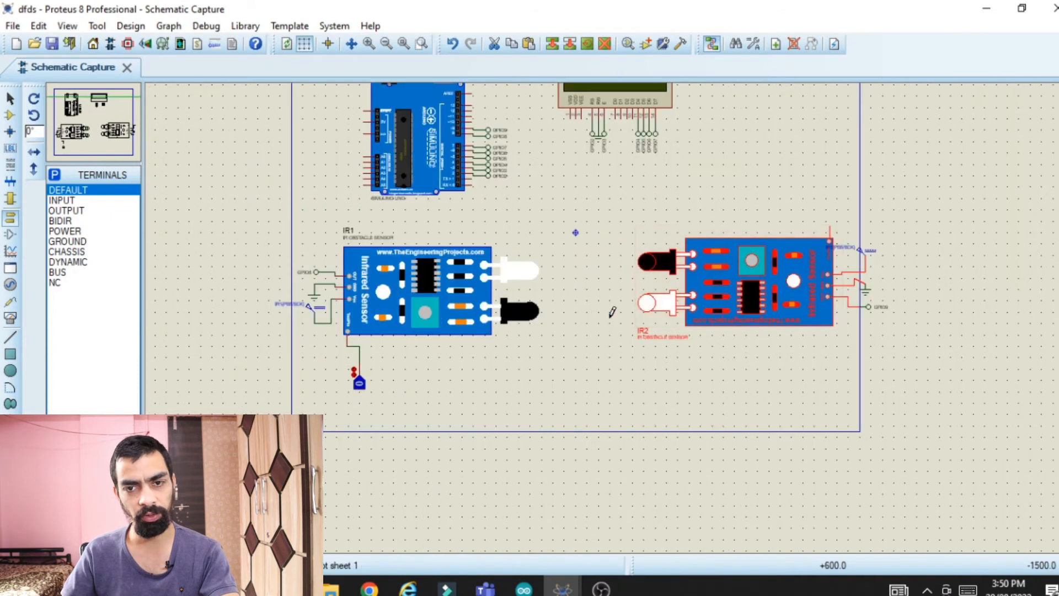
scroll(604, 230, "up", 1)
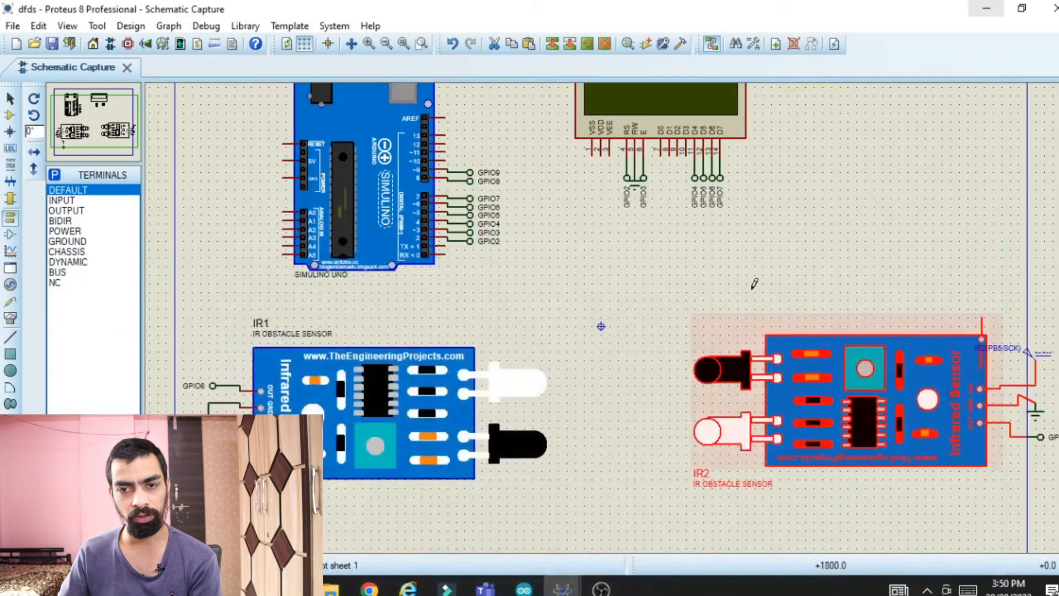
left_click(10, 355)
left_click(58, 201)
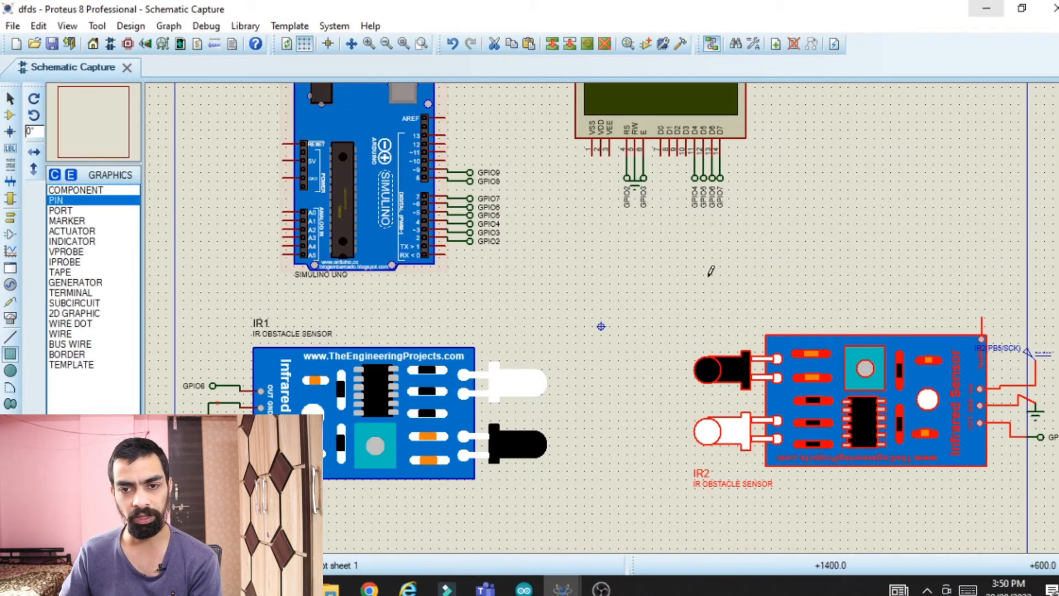
left_click_drag(618, 245, 1019, 534)
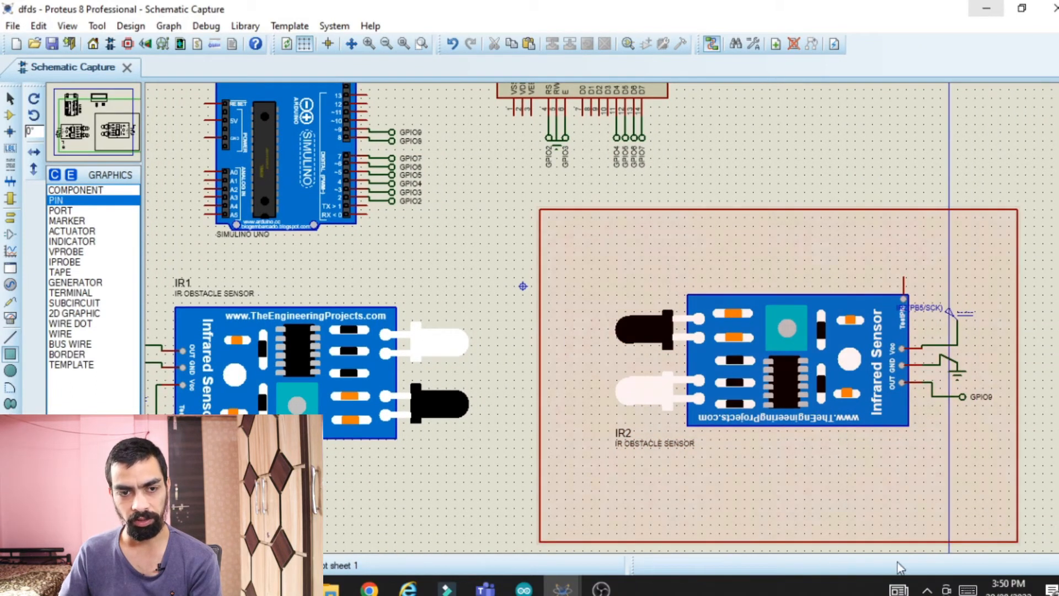
Start a PIN-style 2D graphics text label above IR2 inside the box and clear its trial string
left_click(10, 387)
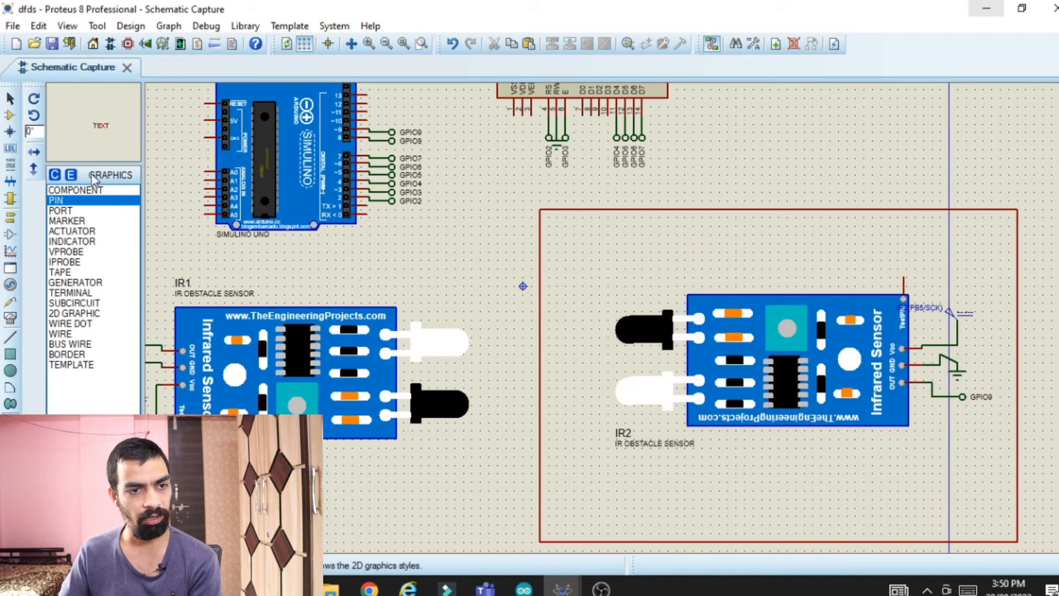
left_click(667, 275)
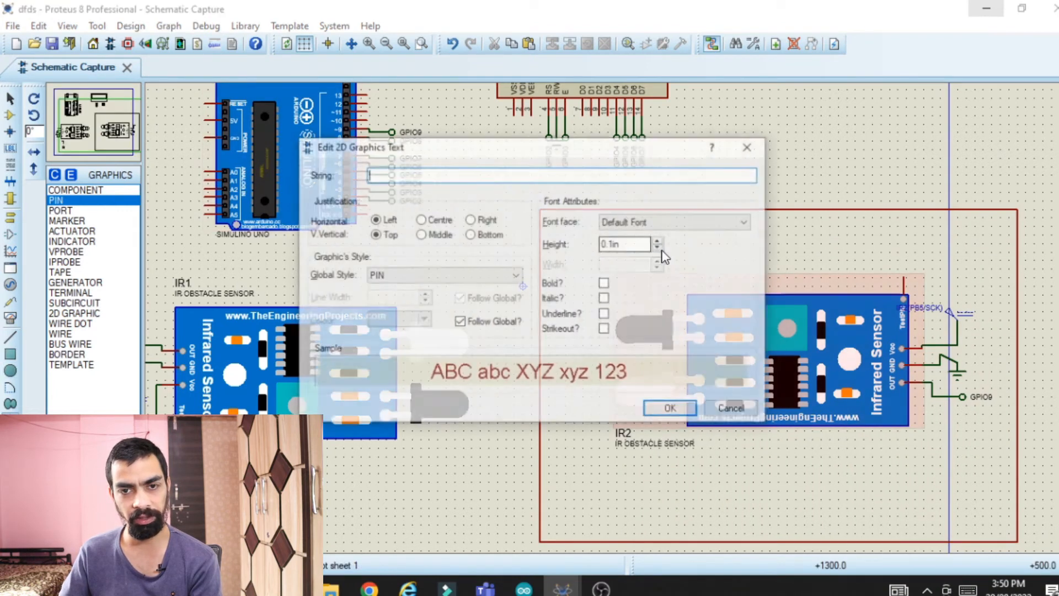
type("sdfdsf")
key("BackSpace")
key("BackSpace")
key("BackSpace")
key("BackSpace")
key("BackSpace")
key("BackSpace")
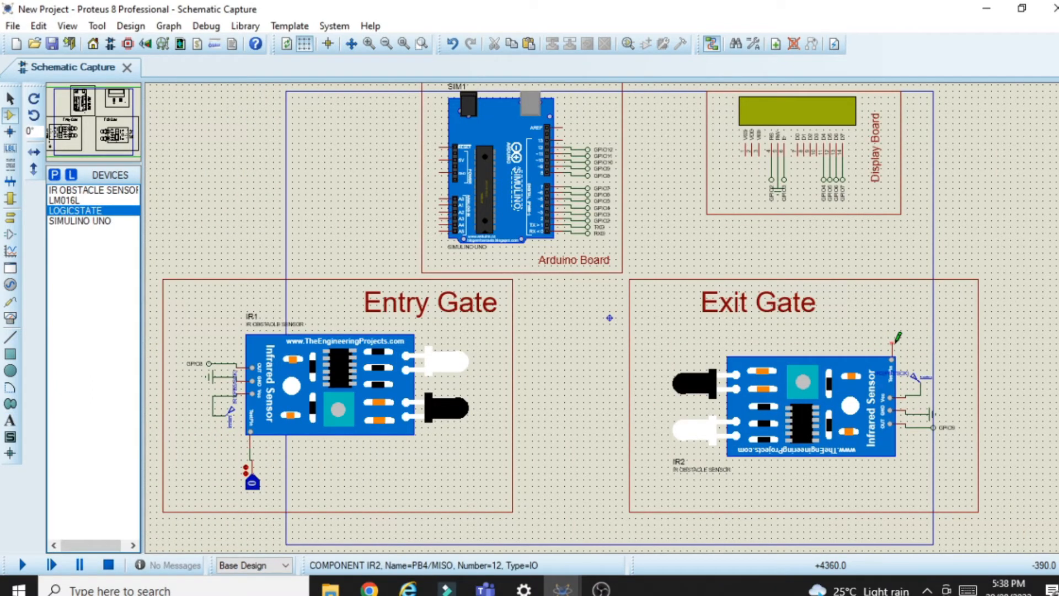
Place a LOGICSTATE device above IR2 in the Exit Gate box and wire it to the sensor's test pin
left_click(9, 115)
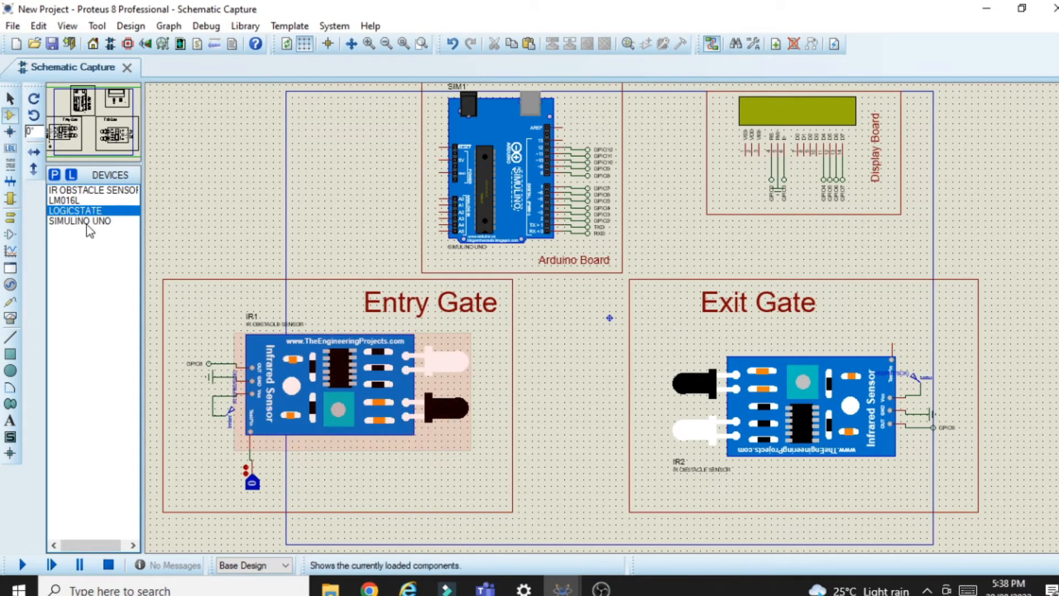
left_click(63, 212)
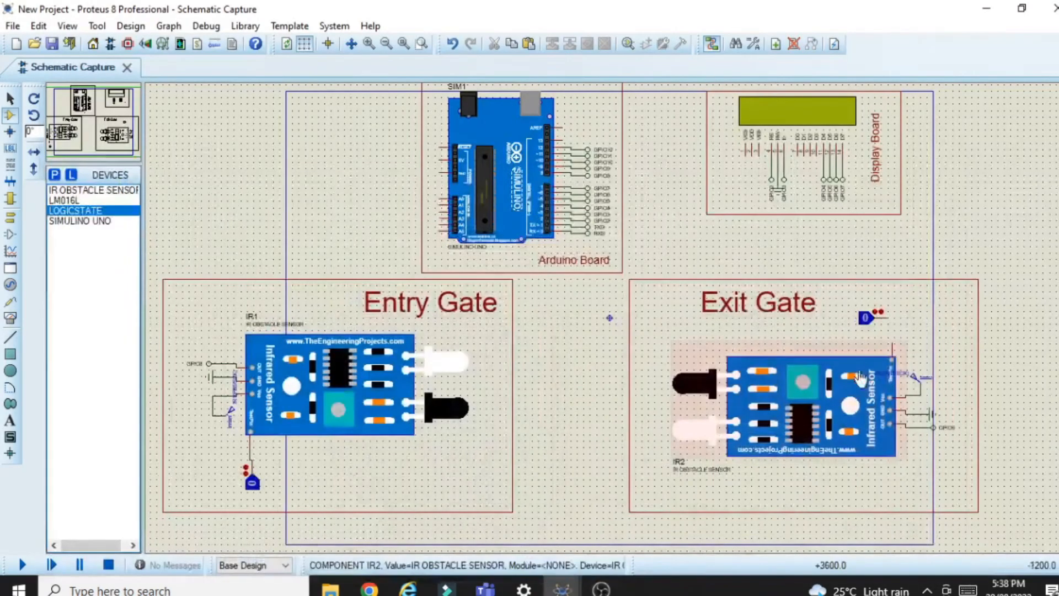
left_click(887, 317)
left_click(892, 343)
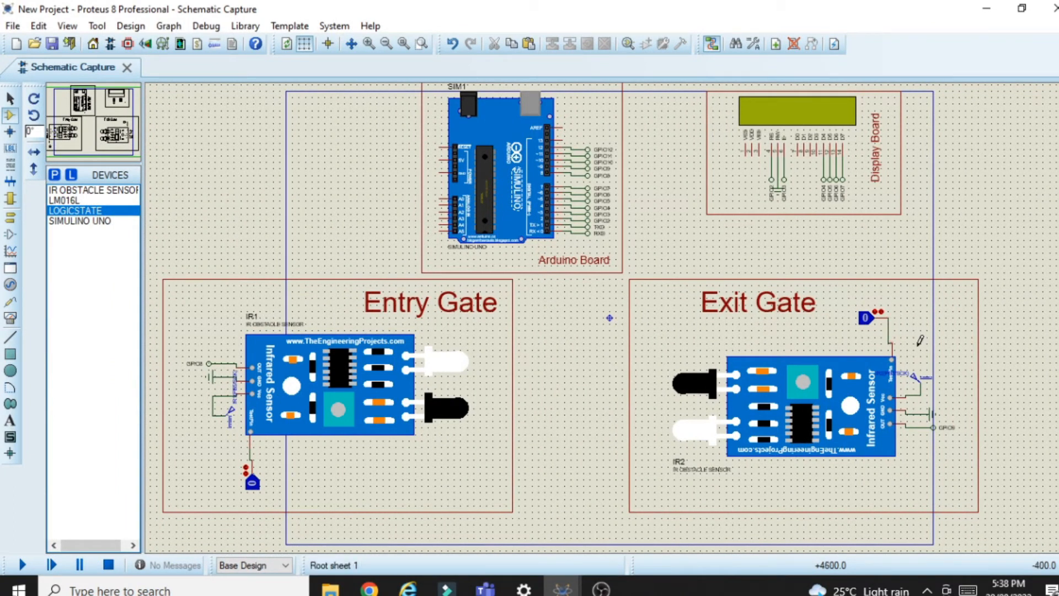
Examine the logic state wiring at IR2 and the overall layout of the gates, display and Arduino board
scroll(919, 340, "up", 1)
scroll(627, 291, "up", 1)
scroll(627, 291, "down", 1)
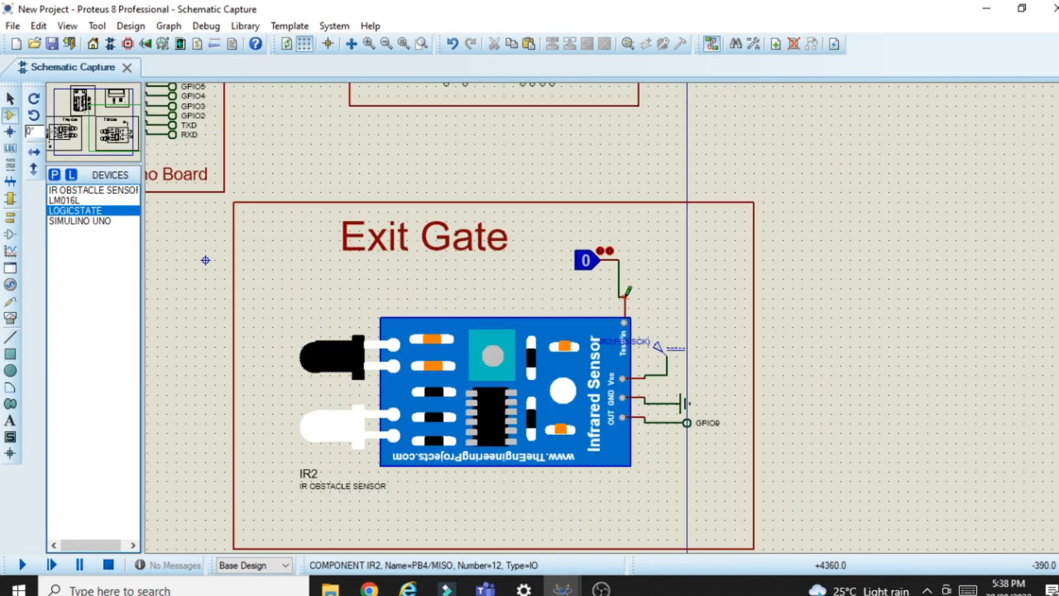
scroll(627, 291, "down", 1)
scroll(627, 291, "down", 1)
scroll(616, 338, "up", 1)
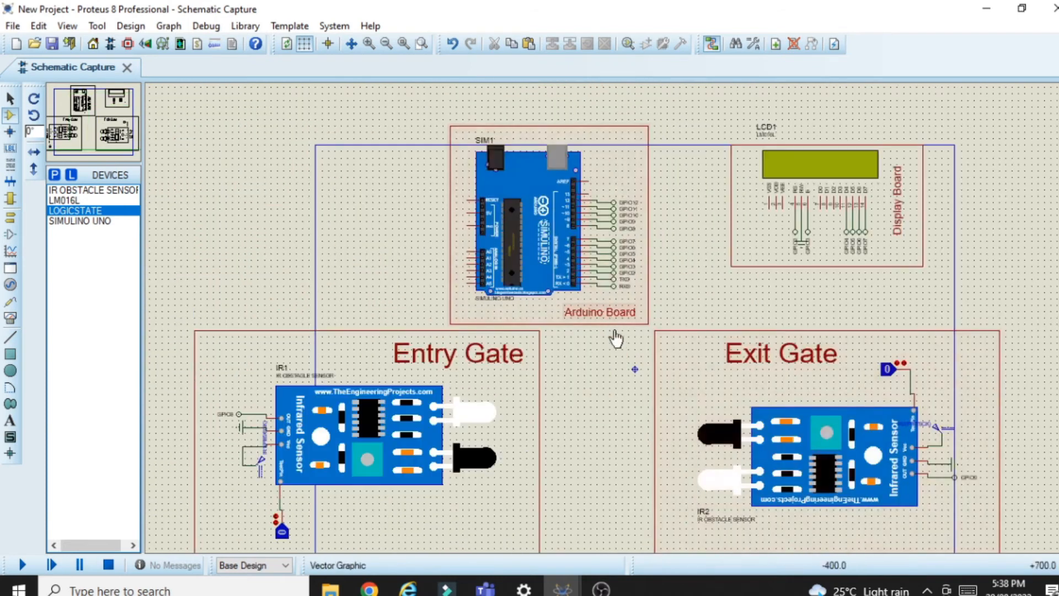
scroll(616, 338, "down", 1)
left_click(534, 194)
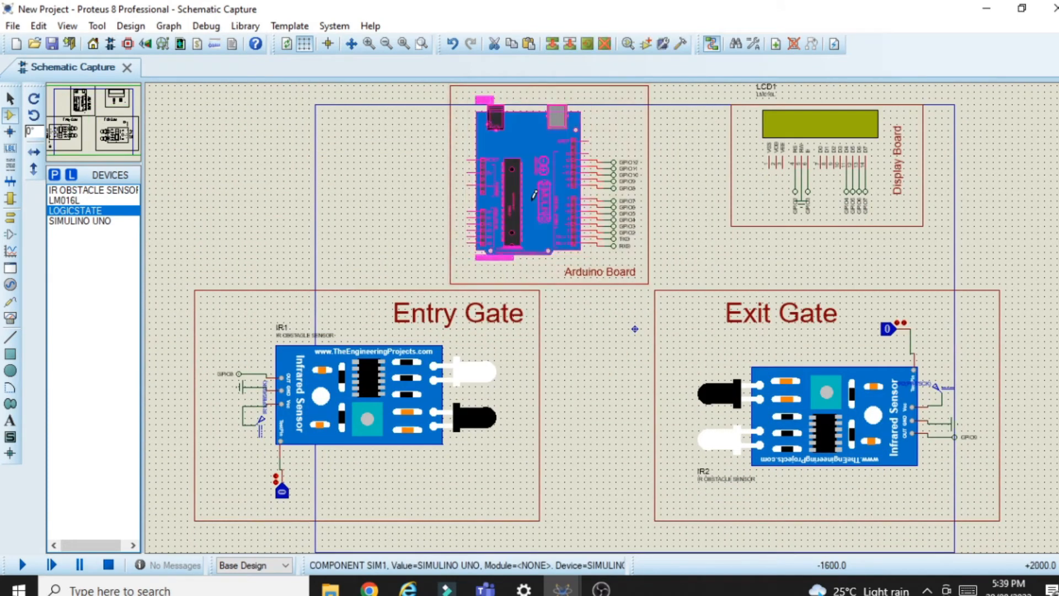
left_click(533, 194)
left_click(702, 71)
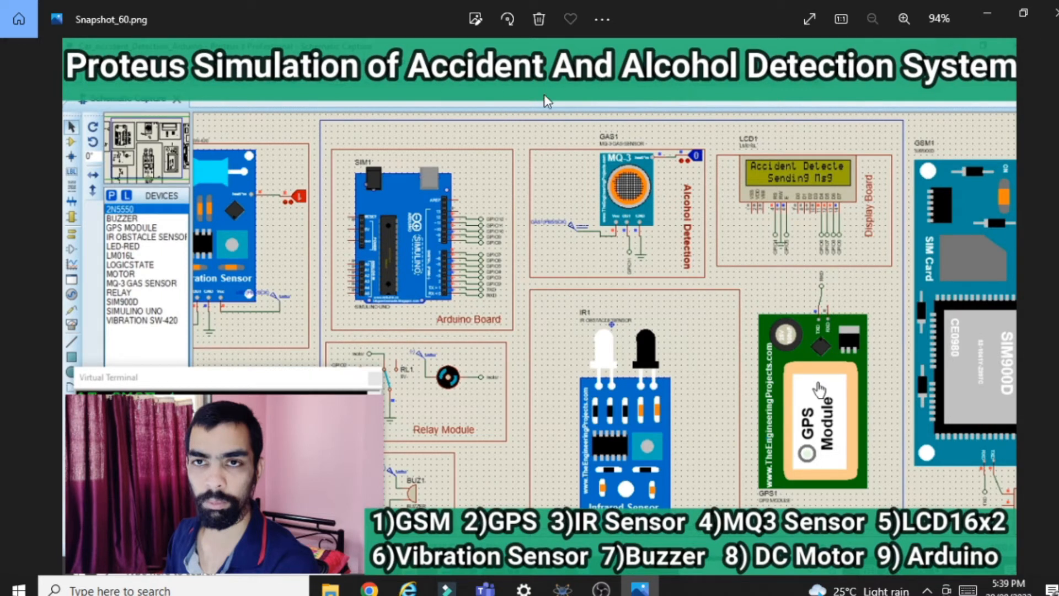
Minimise the snapshot image and the file browser, and launch the Arduino IDE from the desktop
left_click(987, 12)
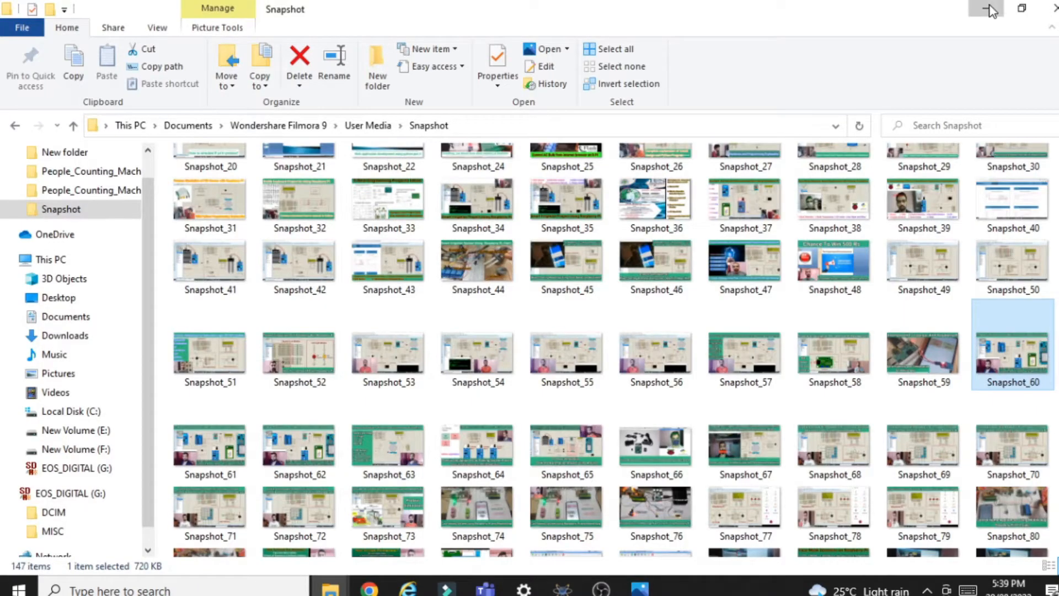
left_click(988, 10)
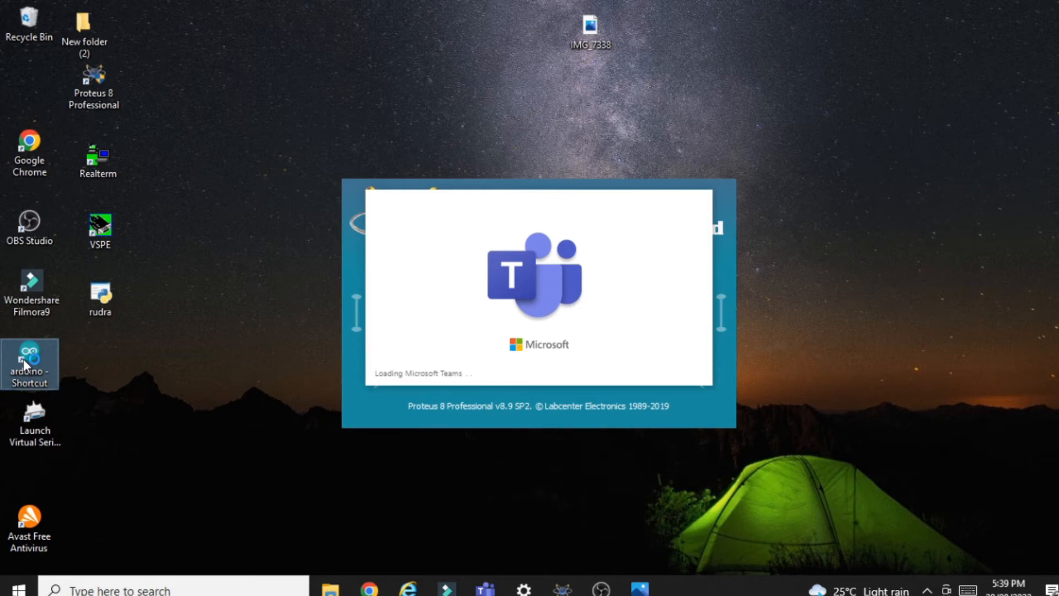
double_click(23, 358)
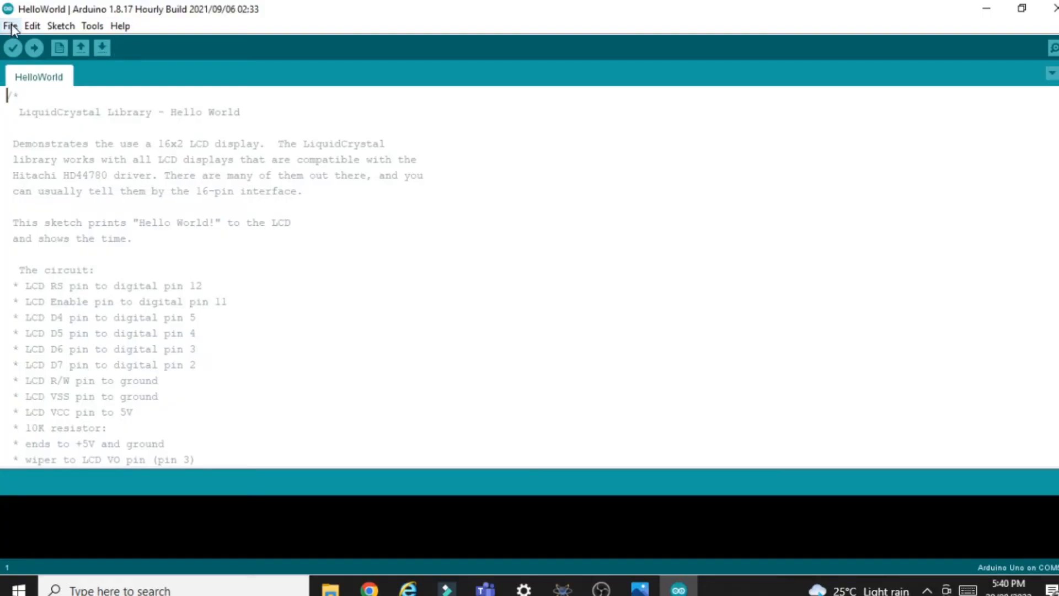
Open the People_Counting_Machine sketch from the nested People_Counting_Machine folder
left_click(11, 26)
left_click(25, 62)
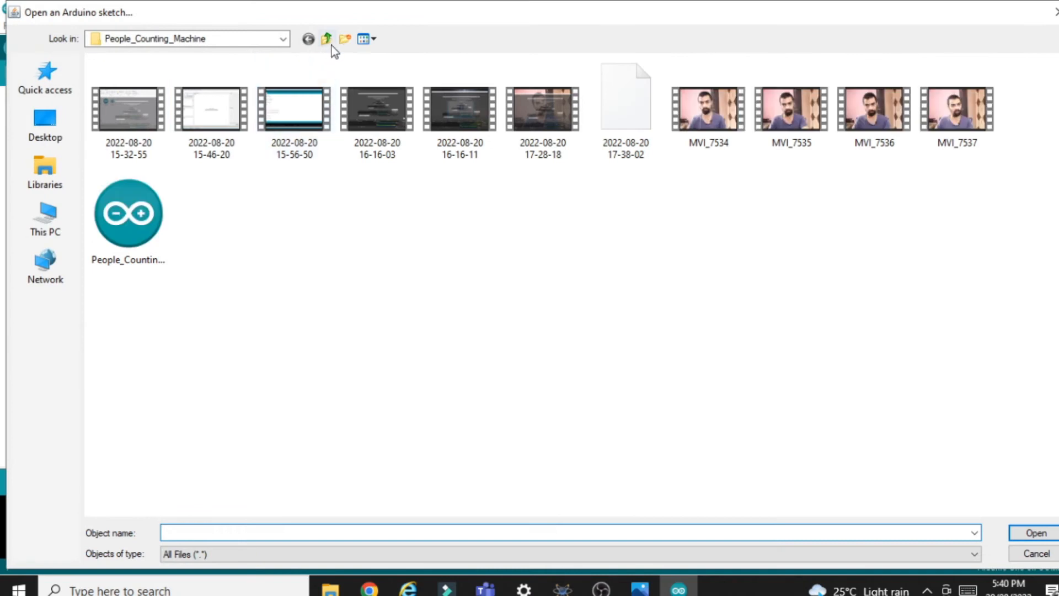
left_click(327, 40)
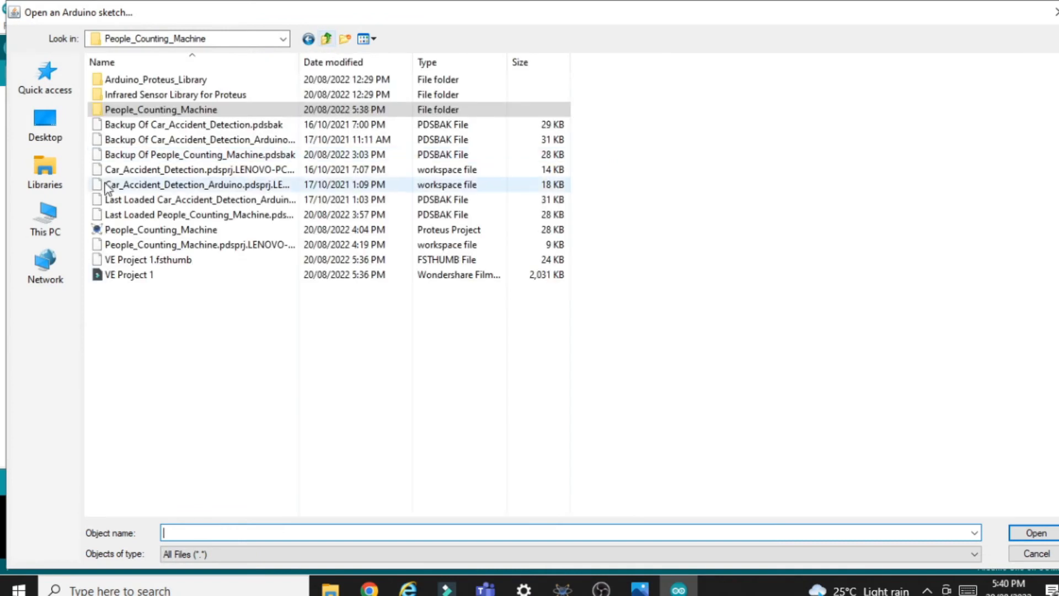
double_click(120, 113)
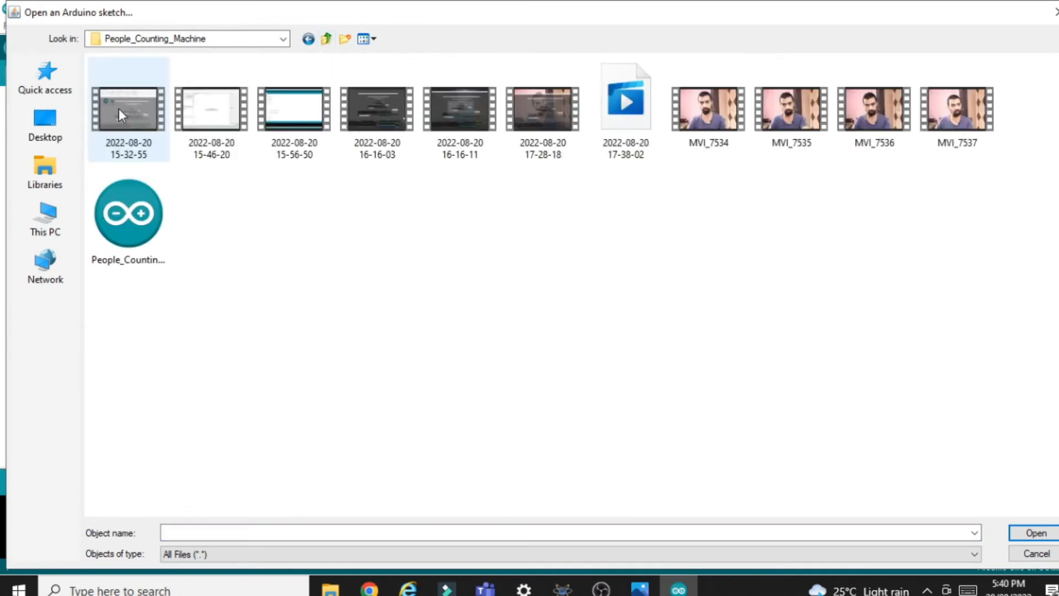
left_click(148, 217)
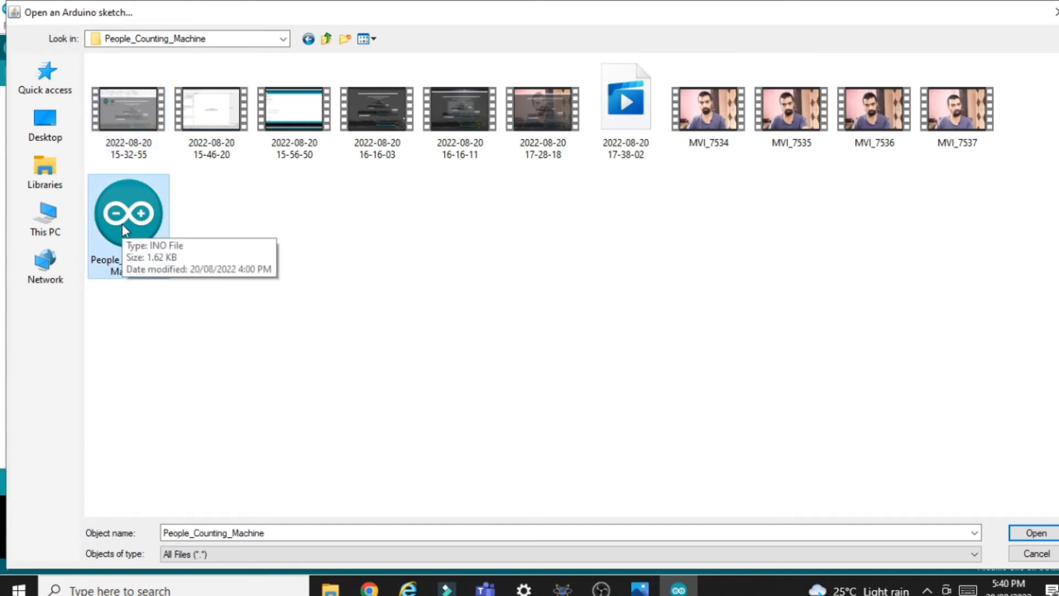
left_click(1015, 533)
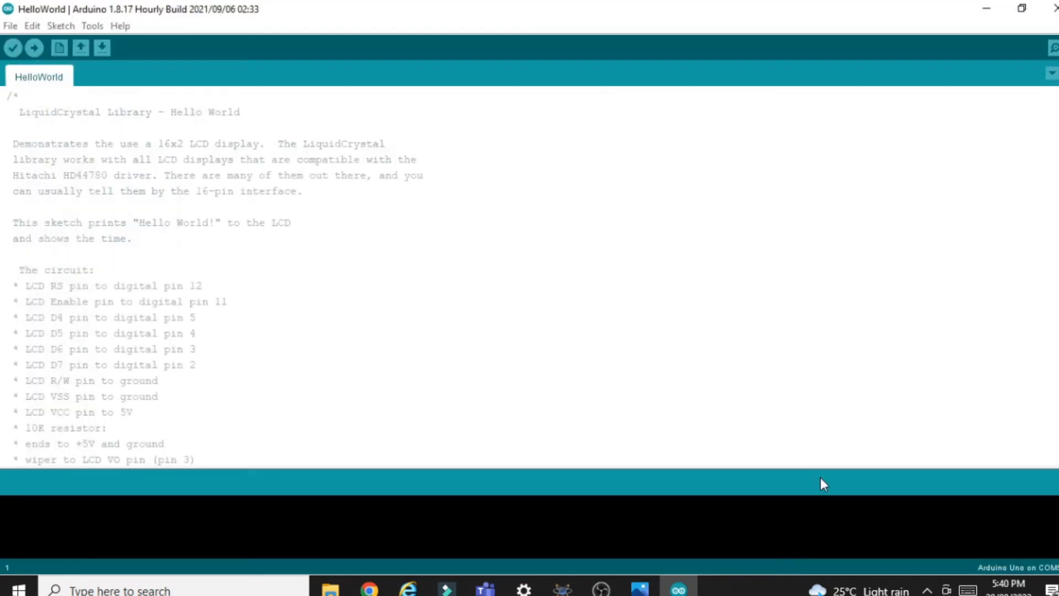
double_click(757, 128)
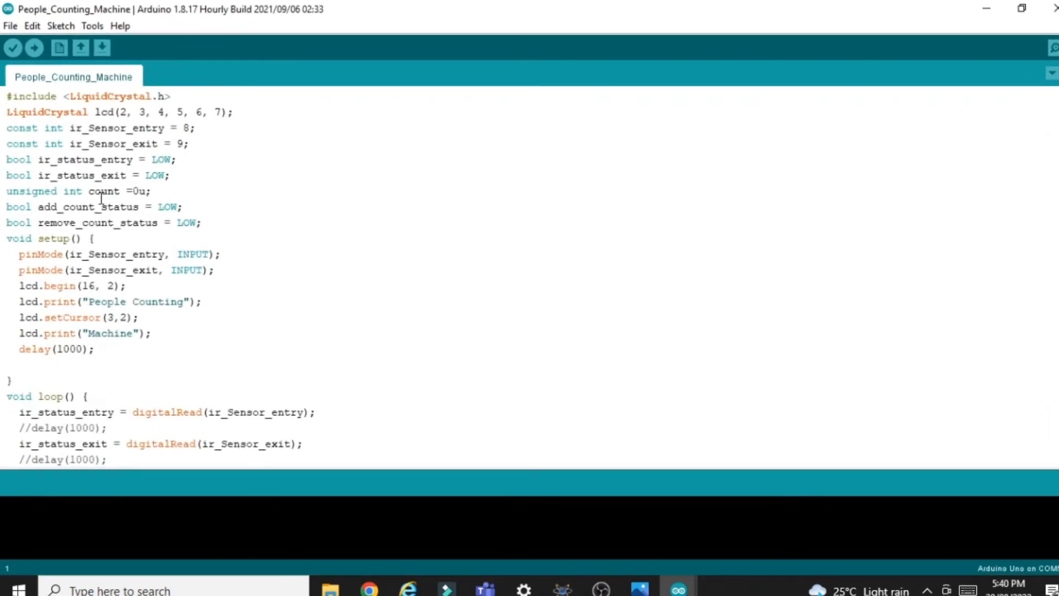
Compile the People_Counting_Machine sketch and enlarge the output console
scroll(529, 276, "down", 12)
scroll(530, 276, "up", 9)
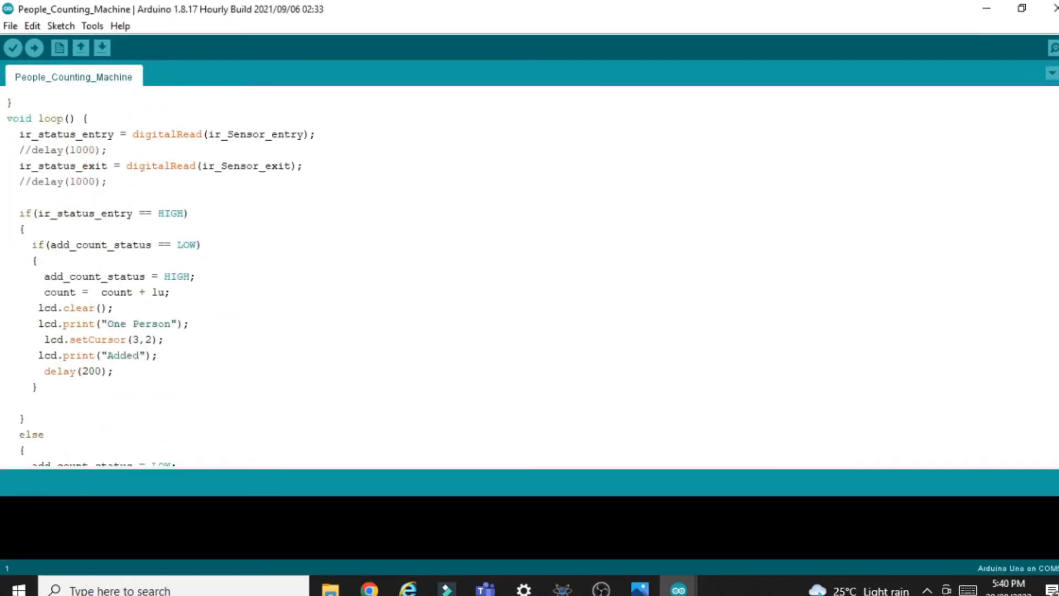
left_click(10, 55)
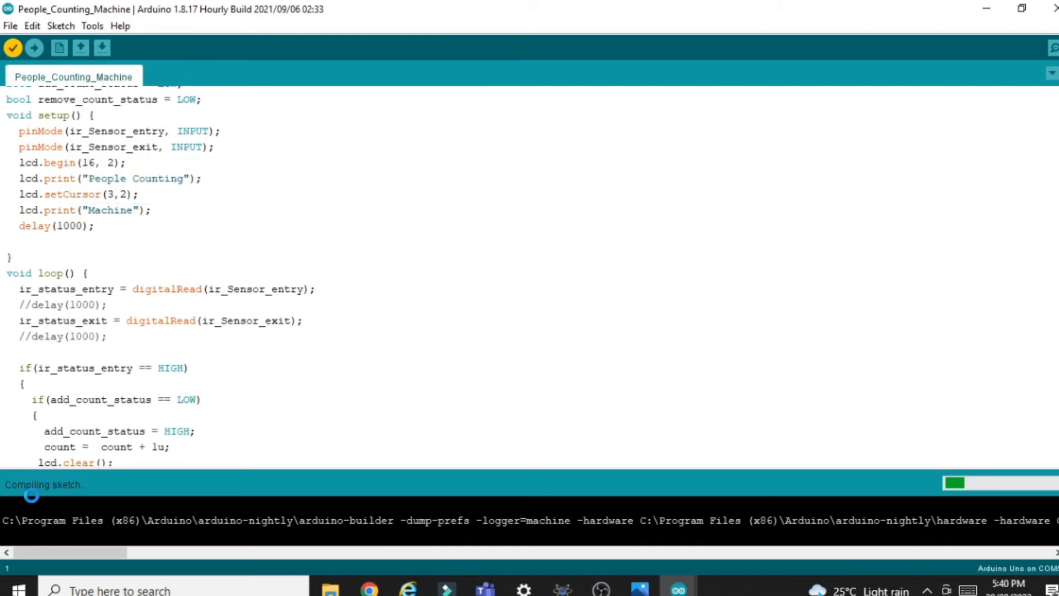
left_click_drag(427, 462, 447, 264)
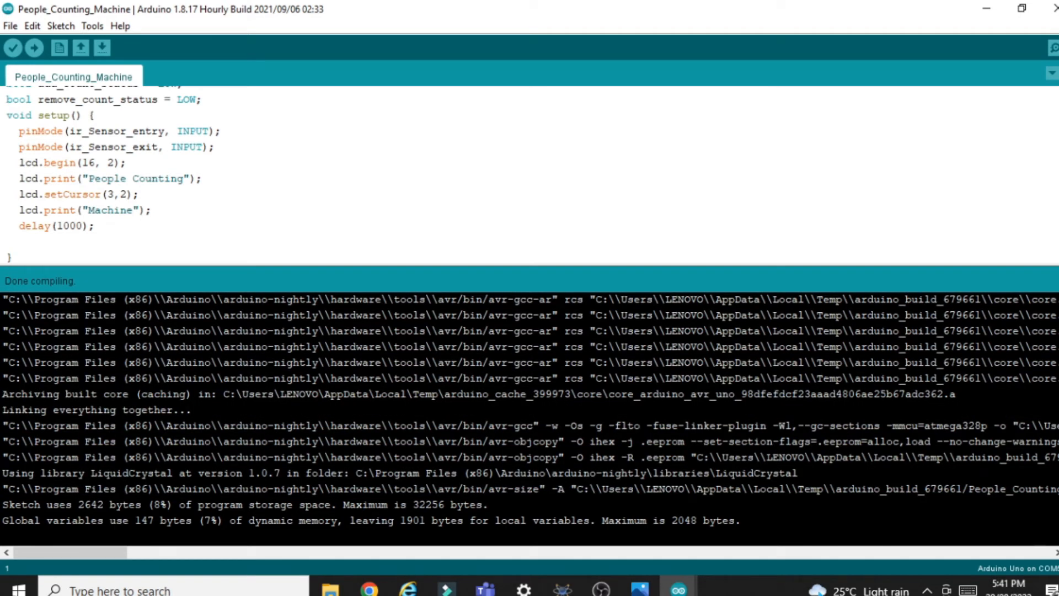
Find the .ino.hex file's path in the compile output and copy its folder portion, ending in arduino_build_679661
left_click_drag(121, 550, 251, 554)
left_click_drag(525, 457, 110, 459)
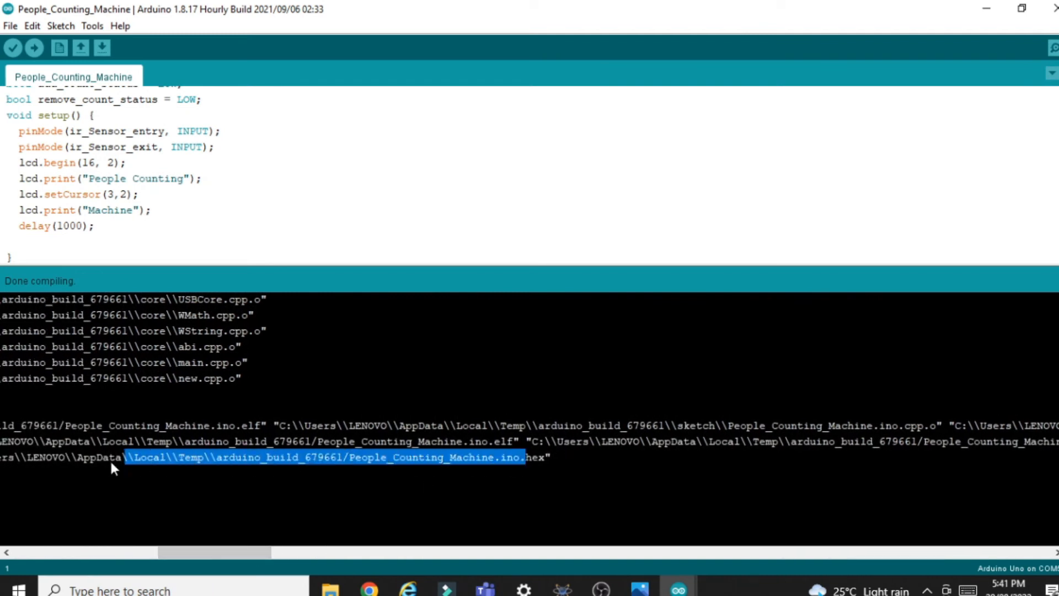
mouse_move(1, 455)
left_mouse_down()
mouse_move(1, 445)
mouse_move(1, 457)
left_mouse_up()
left_click_drag(250, 549, 233, 550)
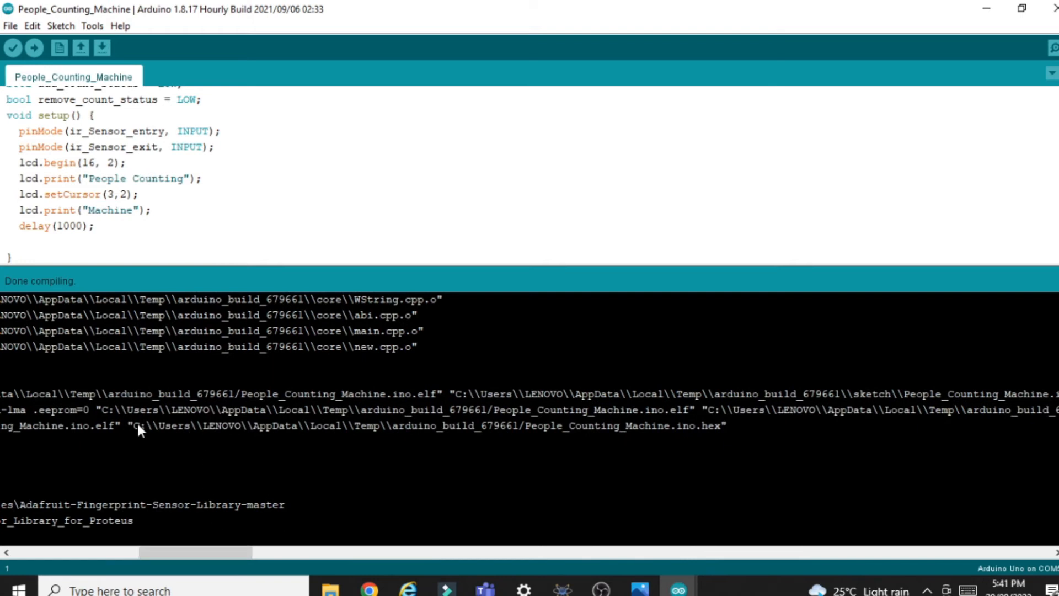
left_click_drag(134, 428, 934, 423)
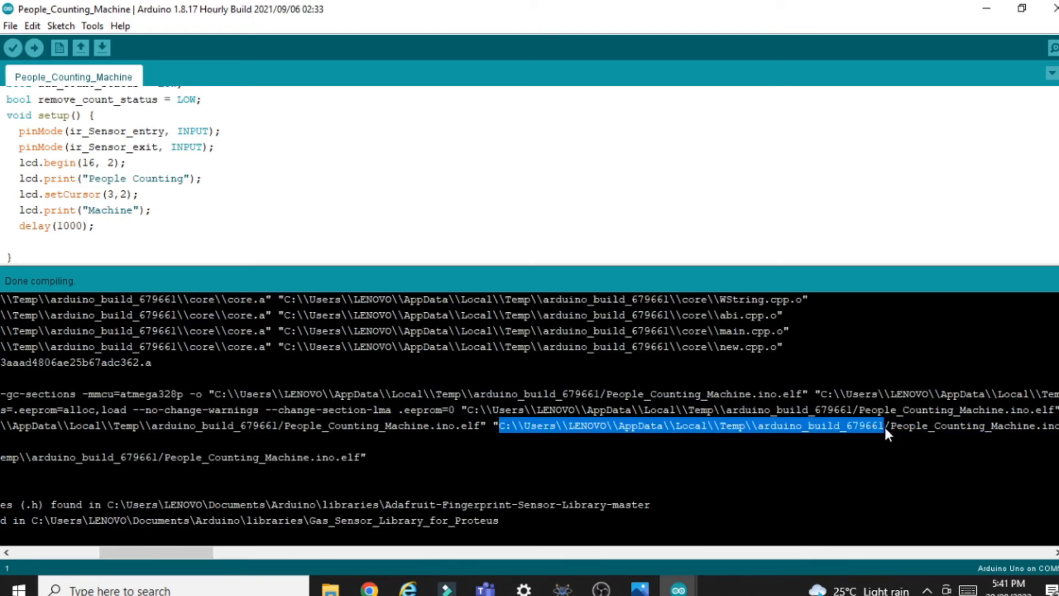
Switch to the File Explorer window showing Desktop and enter the copied build folder path as its address
left_click(330, 588)
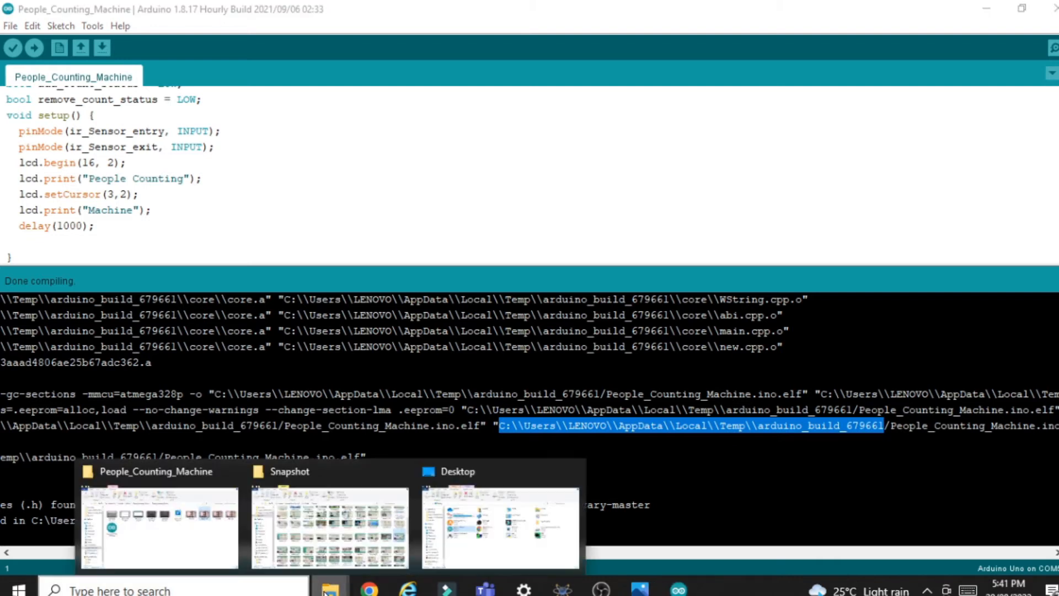
left_click(494, 530)
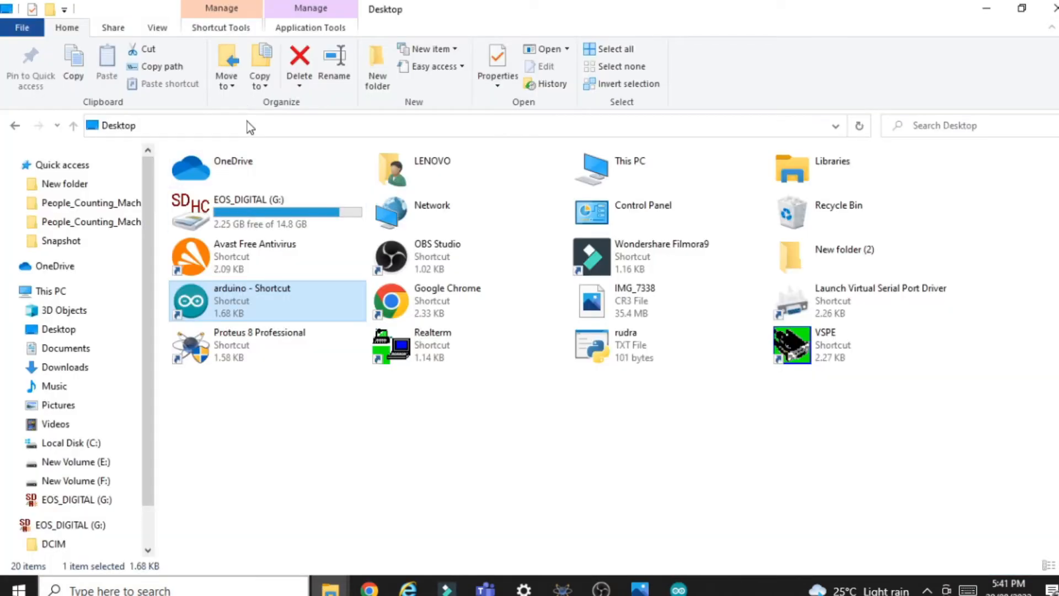
left_click(247, 122)
type("C:\\\\Users\\\\LENOVO\\\\AppData\\\\Local\\\\Temp\\\\arduino_build_679661")
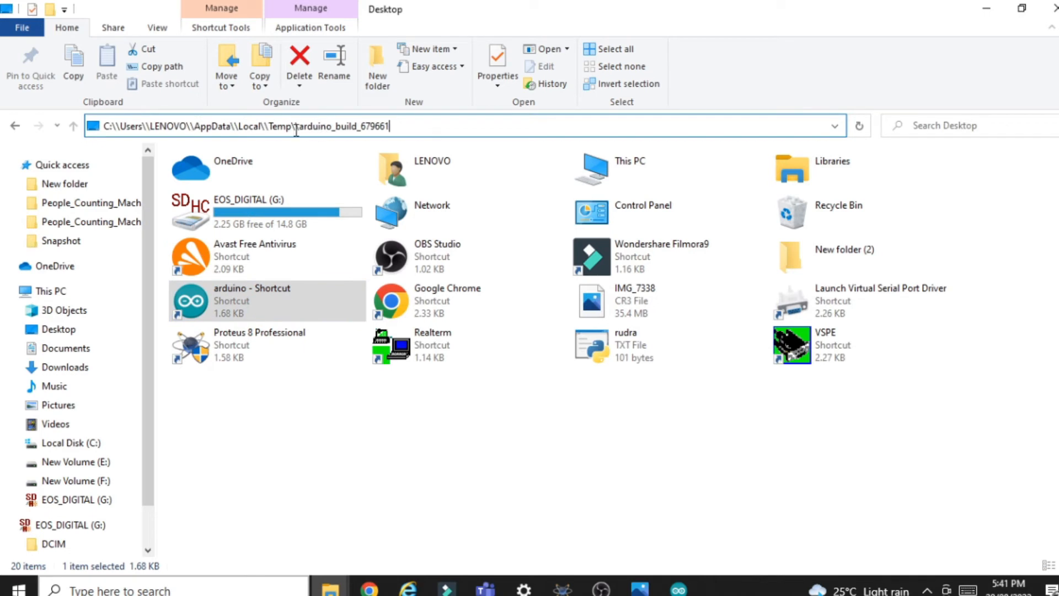
Reduce the doubled backslashes in the address to single ones and open the arduino_build_679661 folder
key("BackSpace")
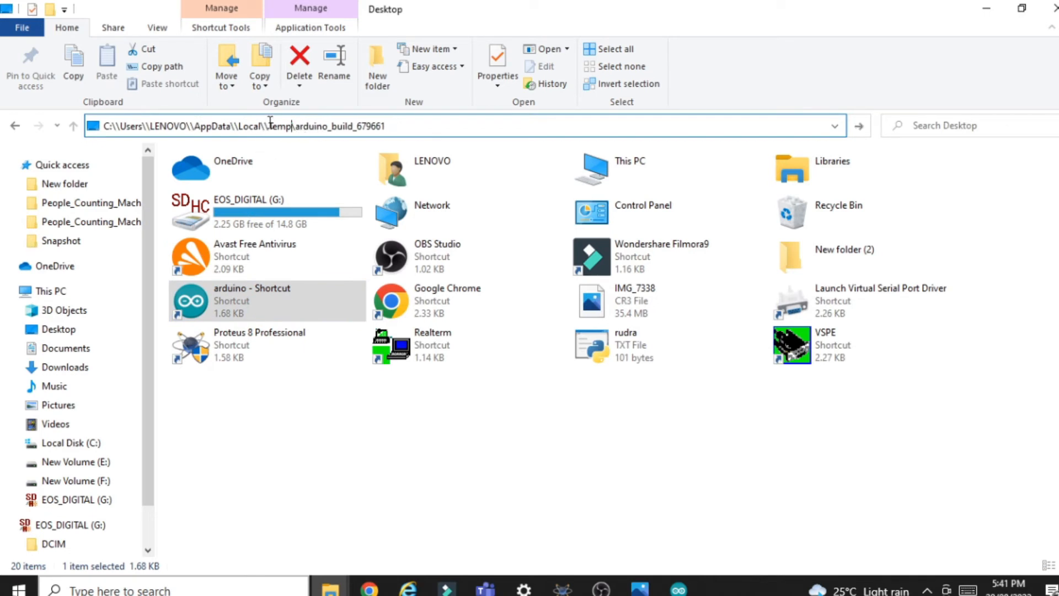
key("BackSpace")
key("BackSpace")
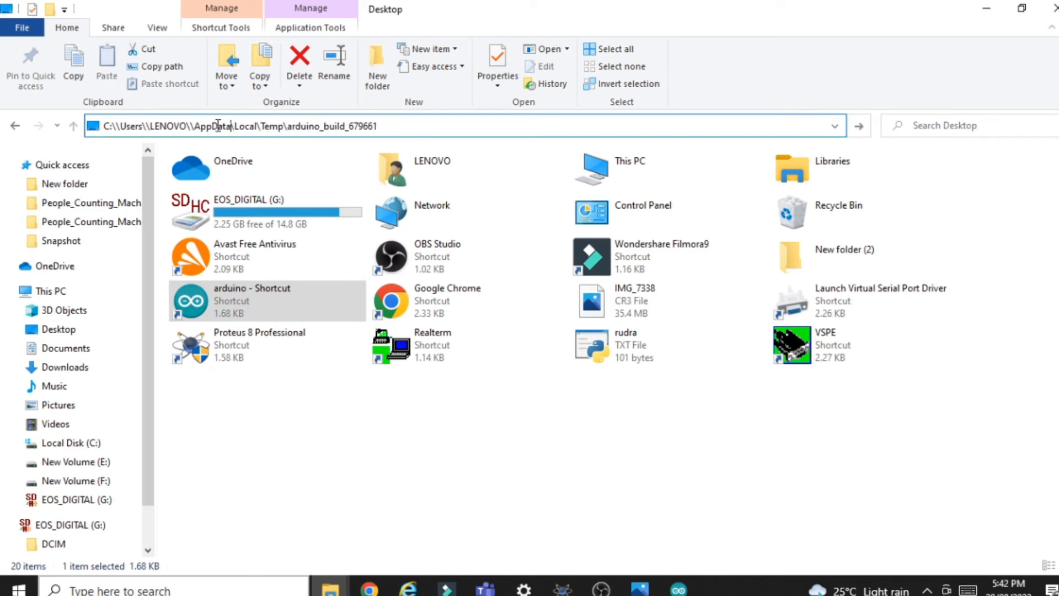
left_click(191, 125)
key("BackSpace")
left_click(149, 125)
key("BackSpace")
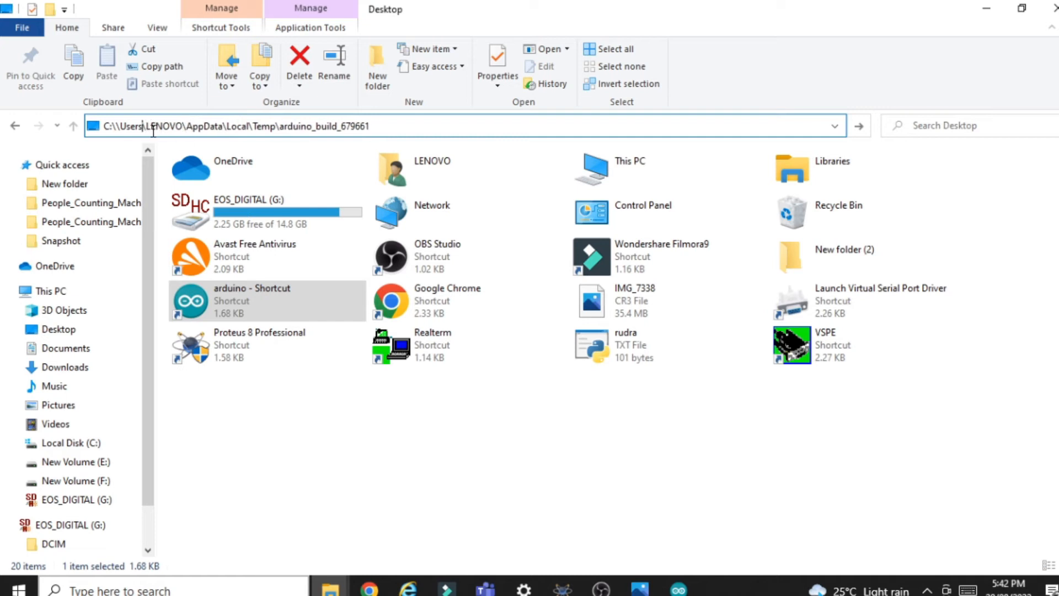
left_click(118, 126)
key("BackSpace")
key("Return")
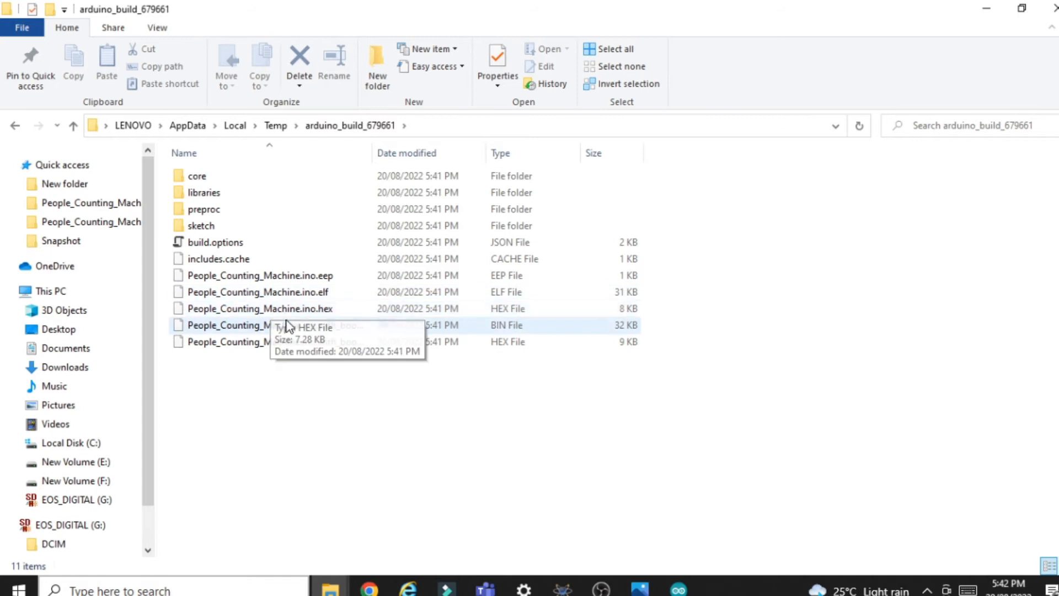
Select People_Counting_Machine.ino.hex and copy the full path of the build folder that contains it
left_click(303, 325)
left_click(303, 312)
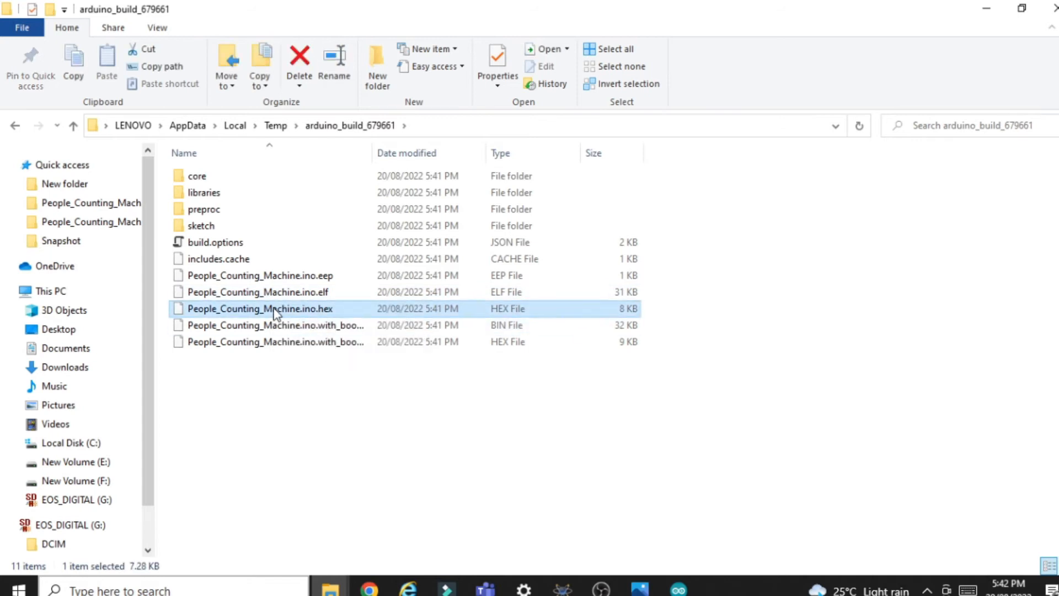
left_click(444, 126)
key("ctrl+c")
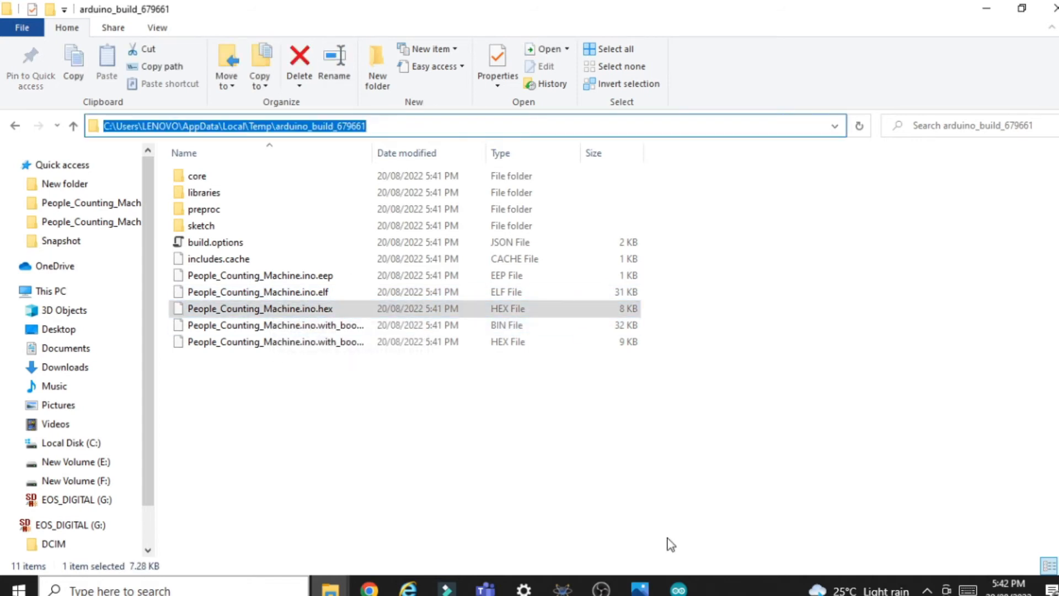
Switch to Proteus and set the Simulino Uno's program file to People_Counting_Machine.ino.hex from the arduino_build_679661 folder
left_click(563, 588)
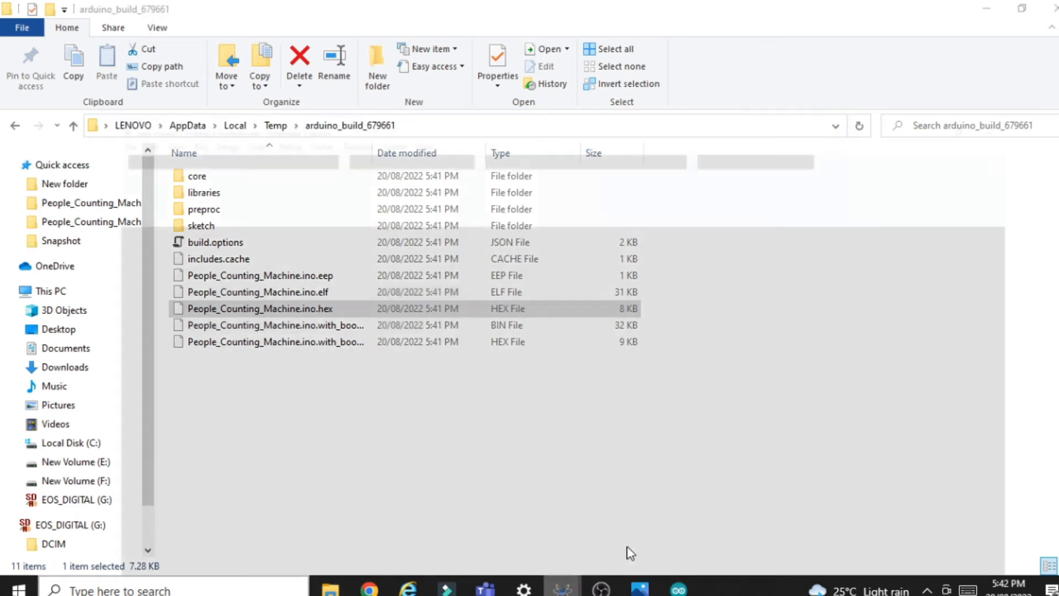
left_click(631, 553)
double_click(503, 192)
left_click(504, 192)
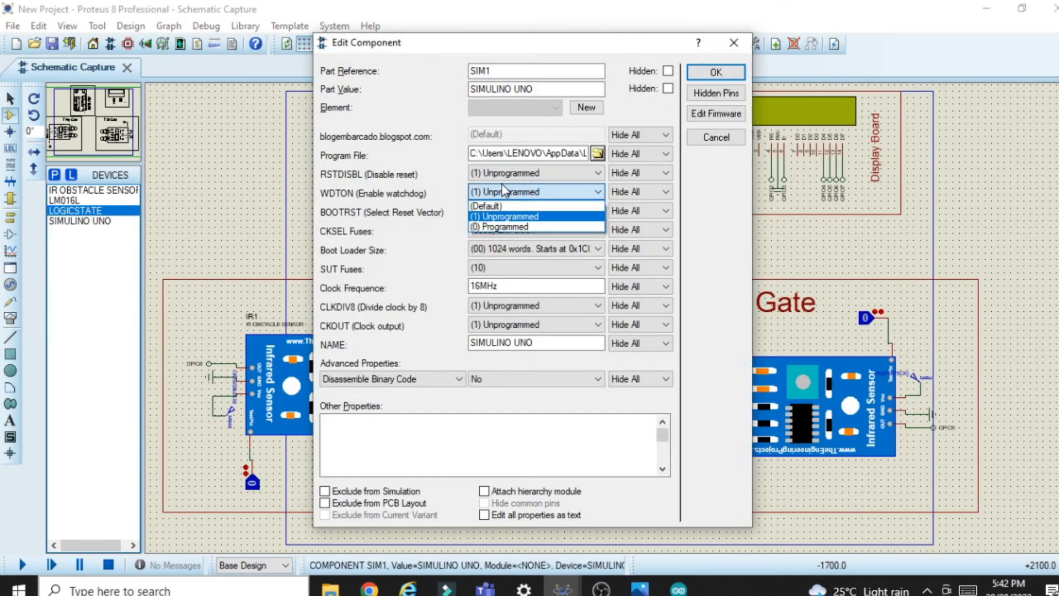
left_click(578, 158)
left_click(597, 153)
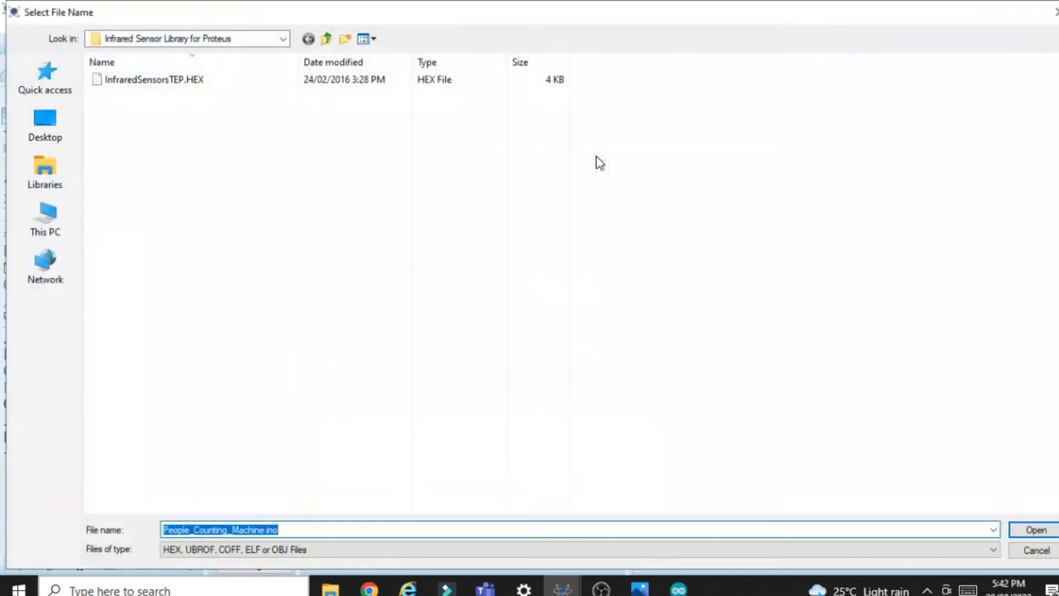
key("ctrl+v")
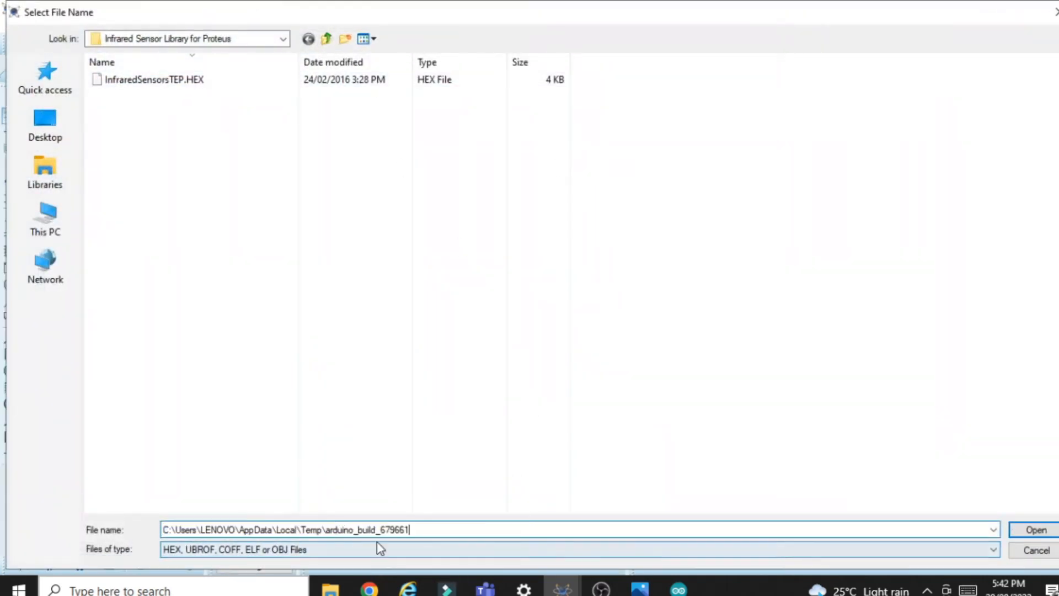
key("Return")
left_click(237, 156)
left_click(1030, 531)
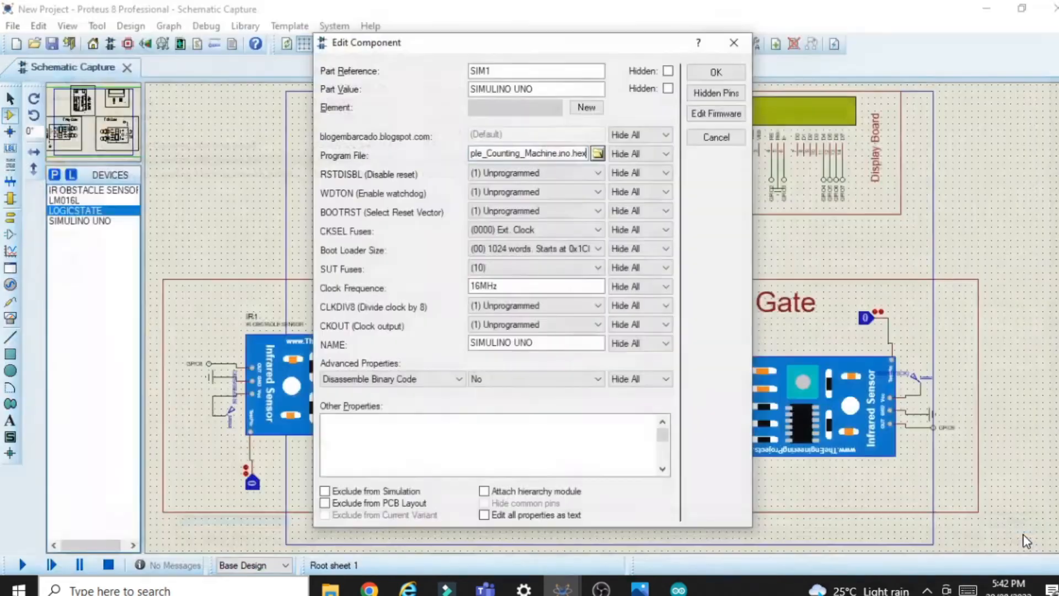
left_click(716, 72)
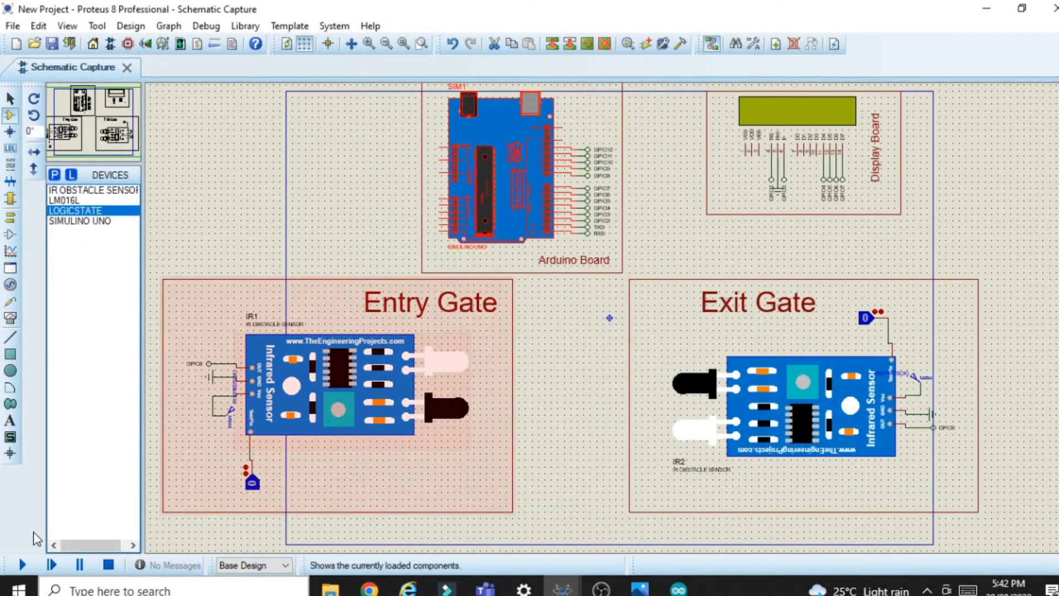
Run the people counting schematic simulation, then stop it
left_click(22, 564)
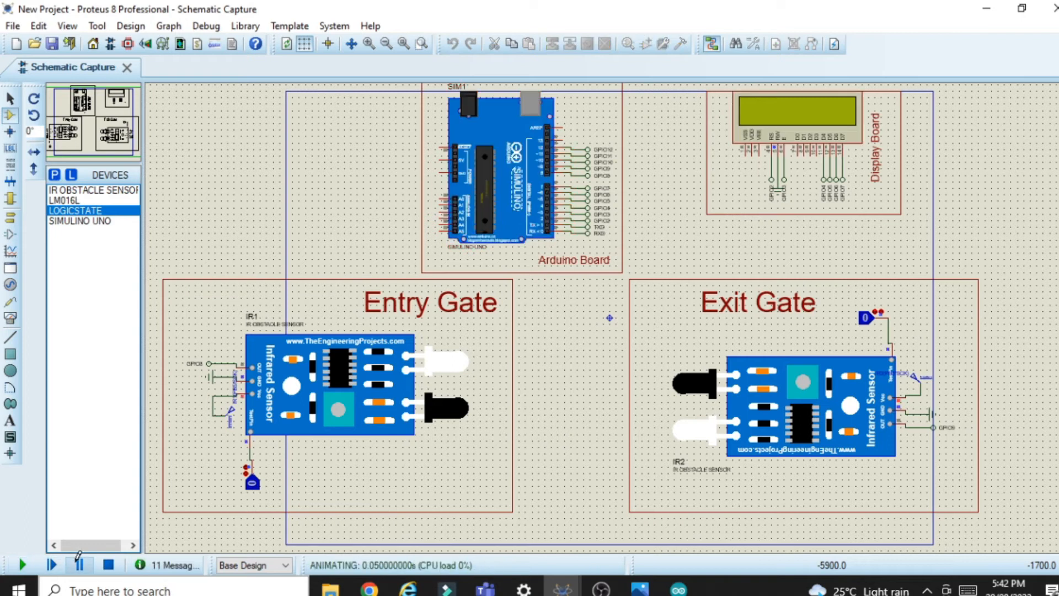
left_click(108, 565)
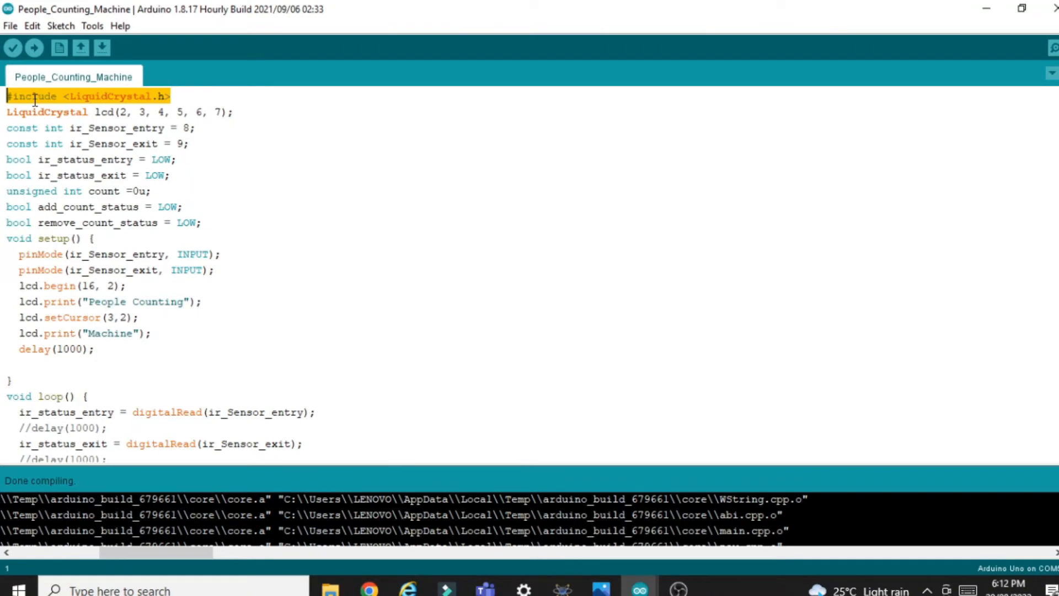
Examine the LiquidCrystal library include and the lcd pin assignments 2 to 7 at the start of the Arduino sketch
left_click(35, 99)
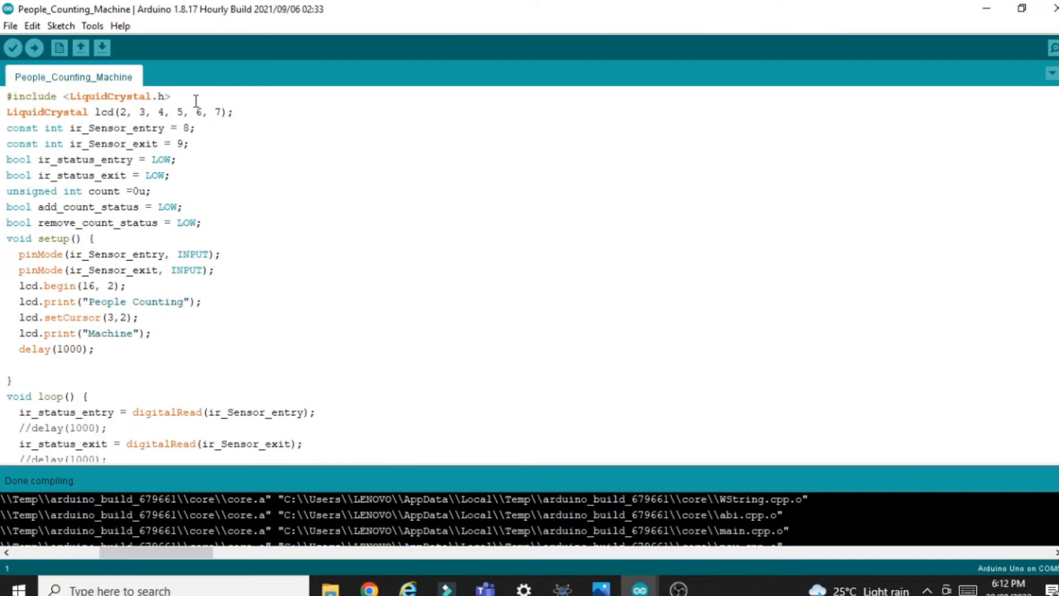
left_click_drag(185, 99, 3, 98)
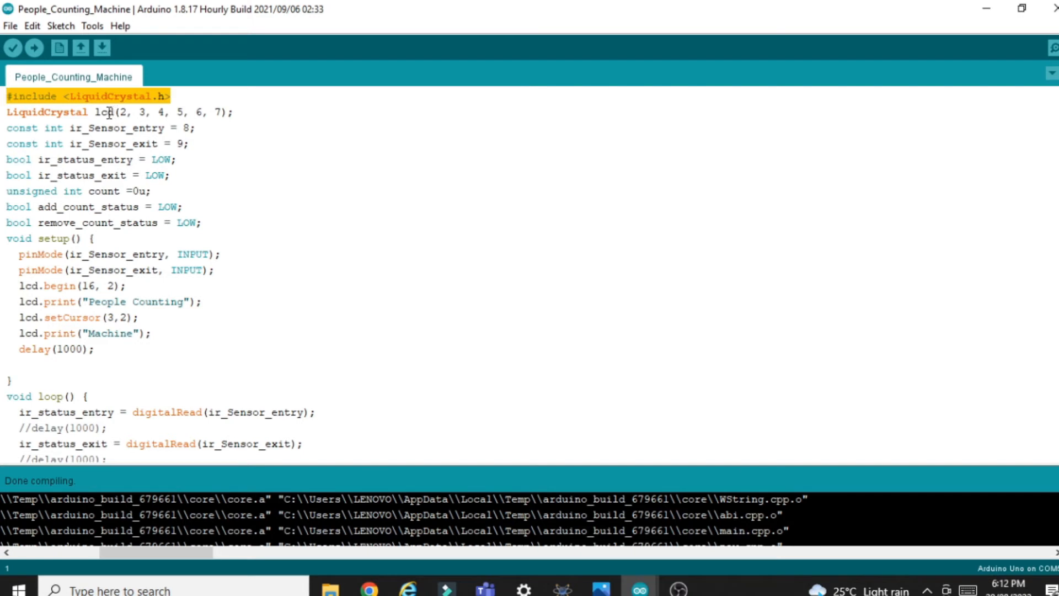
left_click(83, 112)
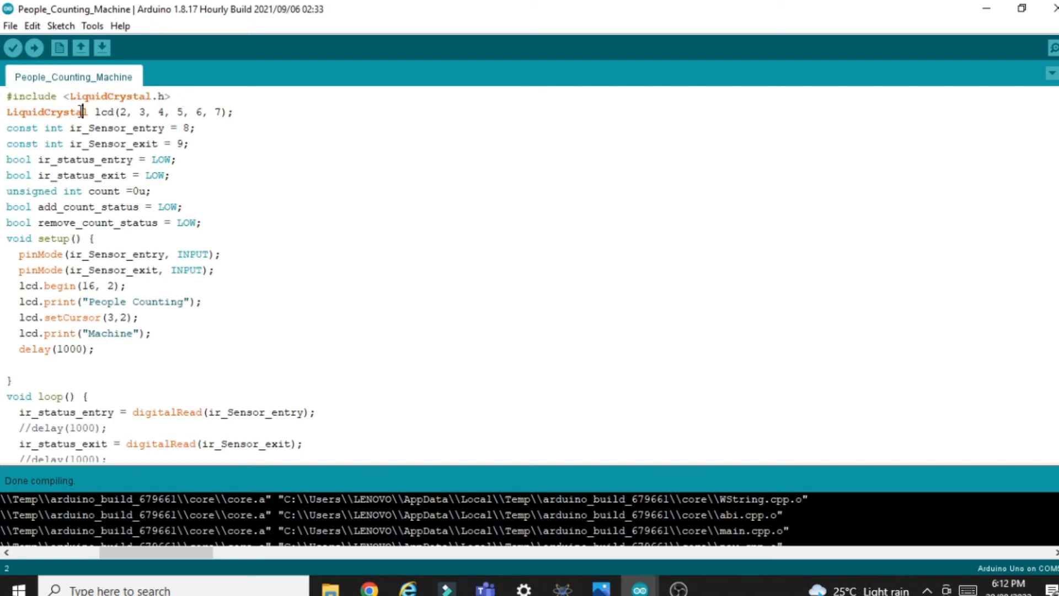
left_click_drag(116, 113, 230, 113)
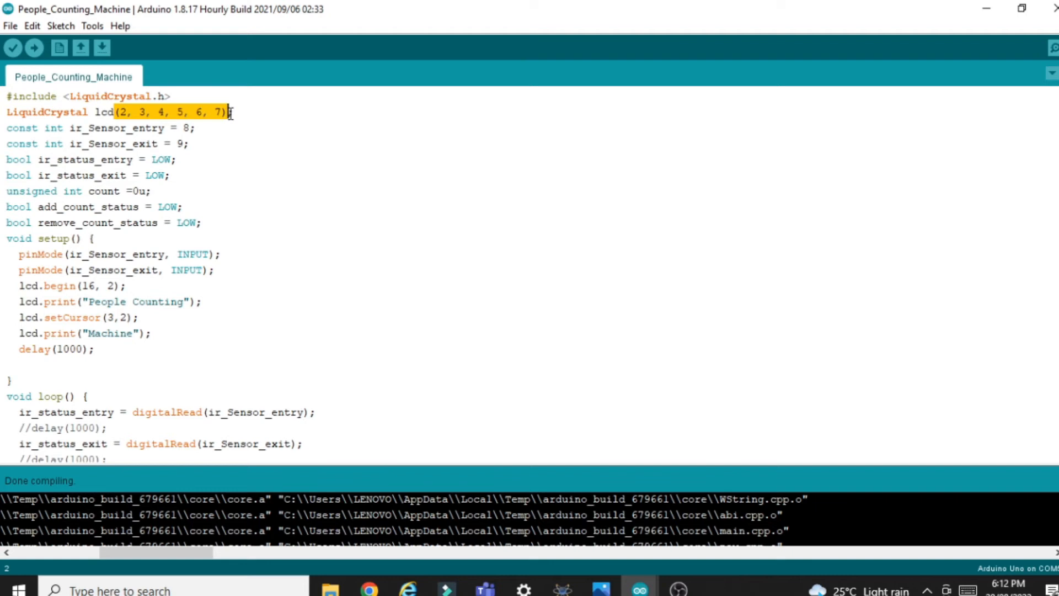
left_click(122, 112)
left_click_drag(123, 113, 224, 111)
left_click(127, 113)
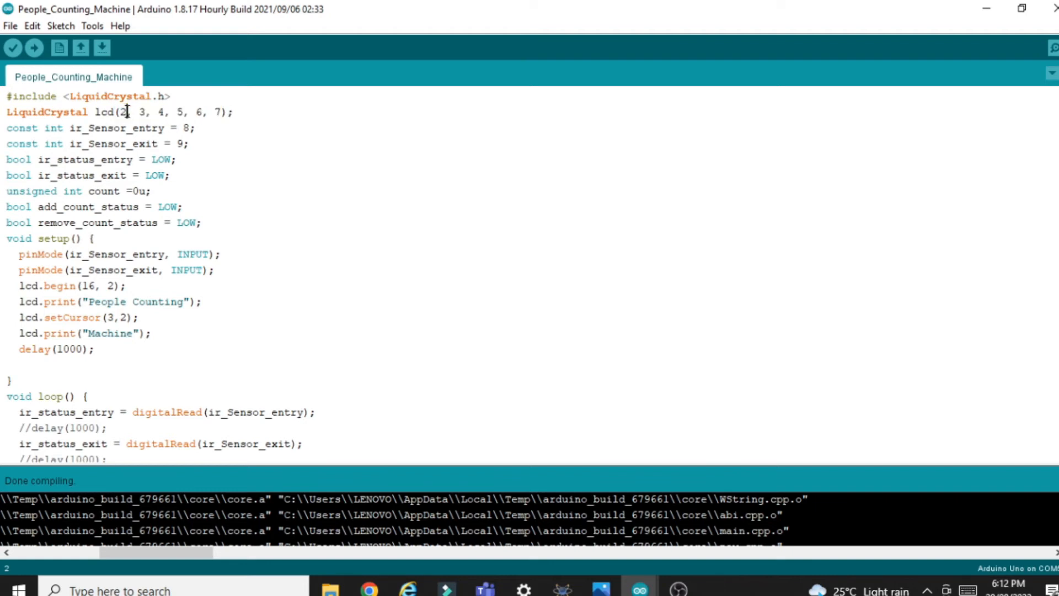
left_click_drag(121, 113, 147, 113)
left_click(223, 112)
left_click_drag(121, 112, 133, 112)
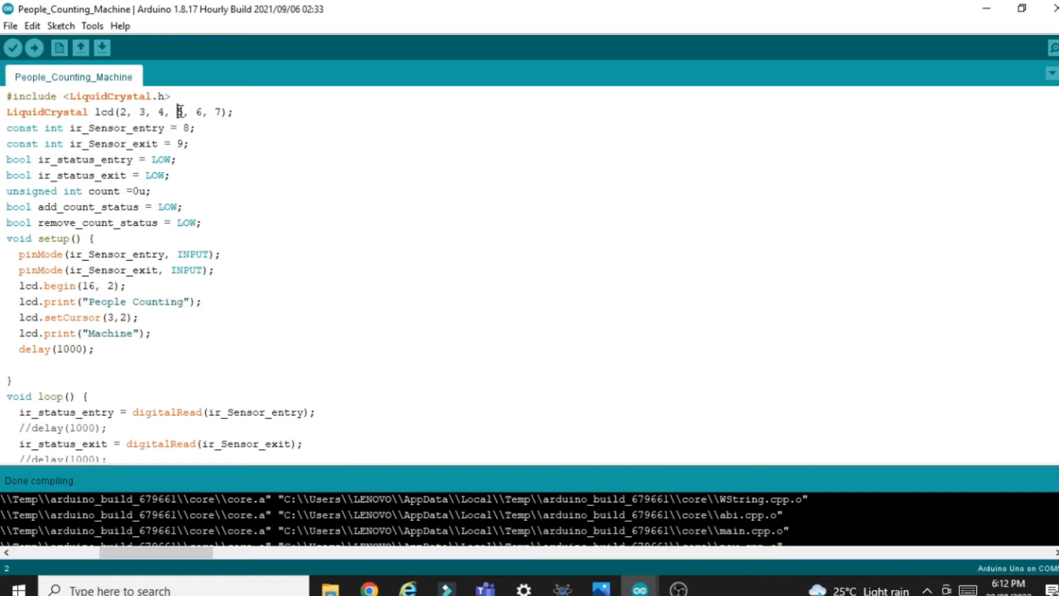
Examine the pin constants ir_Sensor_entry = 8 and ir_Sensor_exit = 9 in the Arduino sketch
double_click(85, 129)
double_click(188, 128)
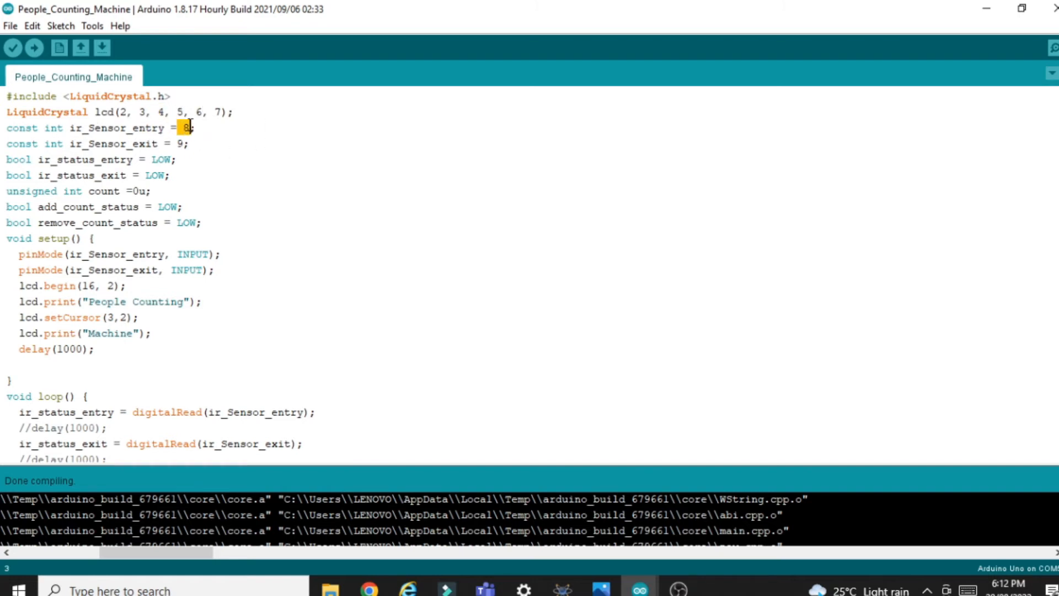
double_click(110, 144)
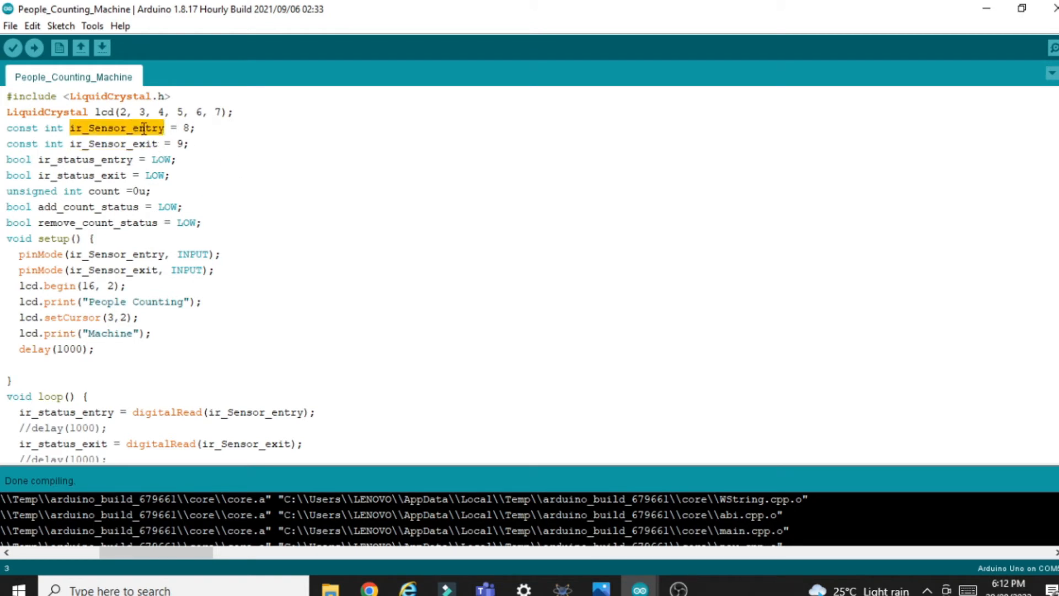
left_click_drag(183, 128, 209, 128)
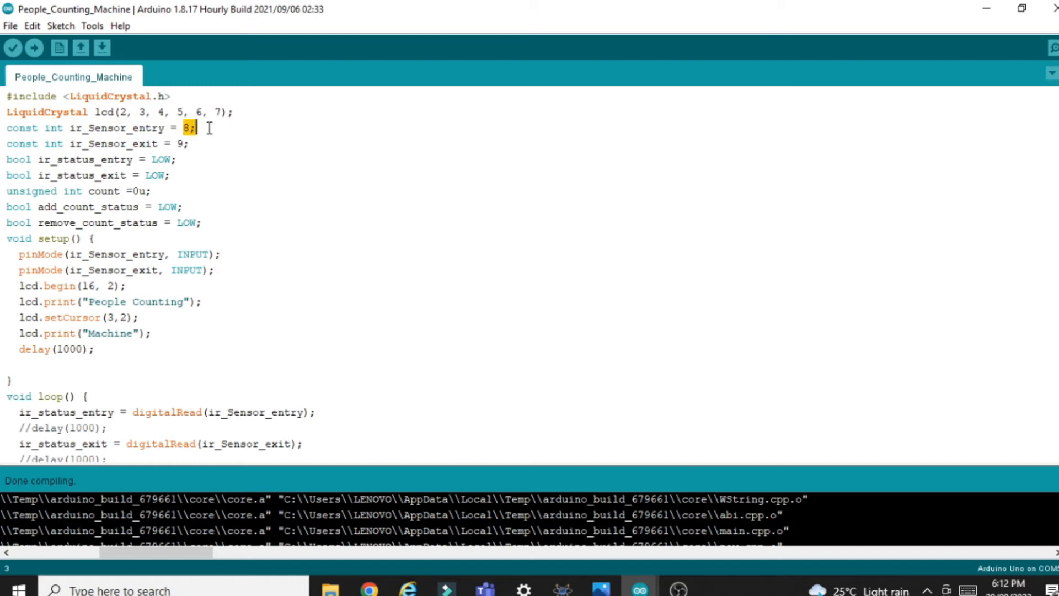
double_click(117, 143)
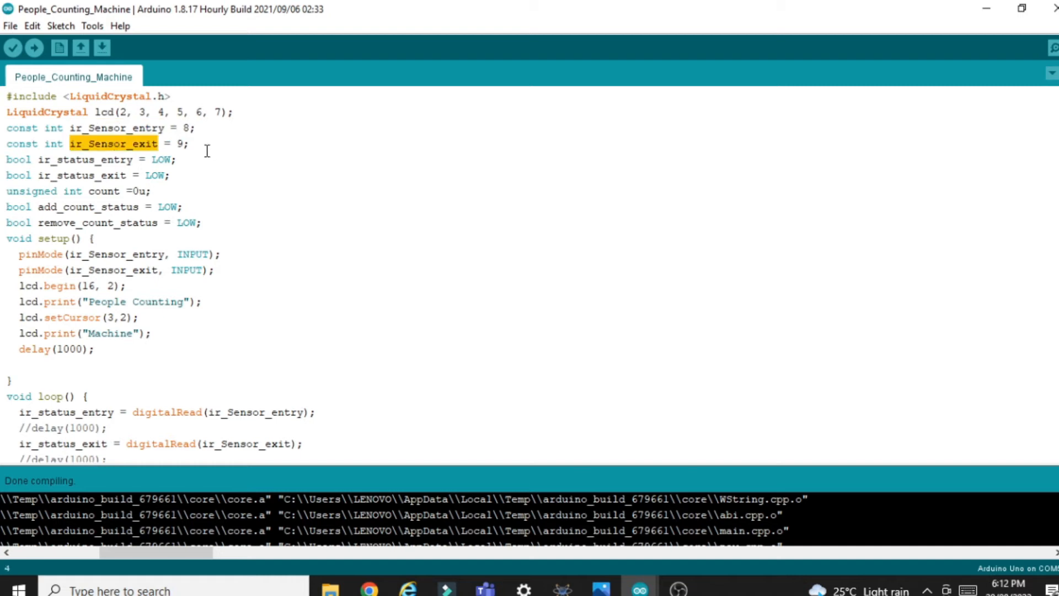
left_click(177, 143)
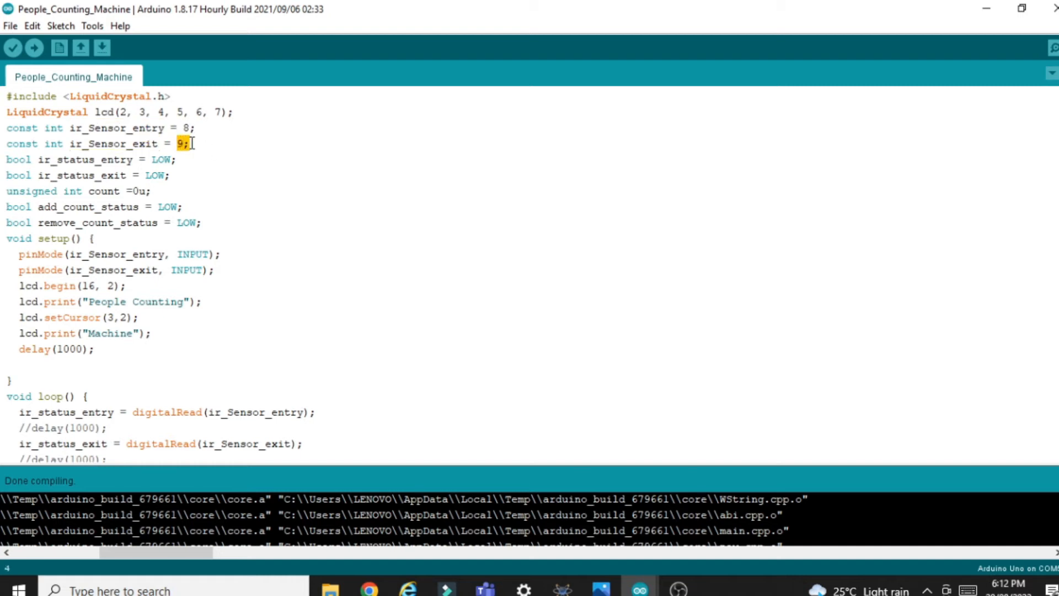
Examine the status and count variable declarations from ir_status_entry through remove_count_status above setup()
key("Down")
key("Down")
key("shift+Home")
left_click(206, 160)
left_click_drag(207, 223, 3, 160)
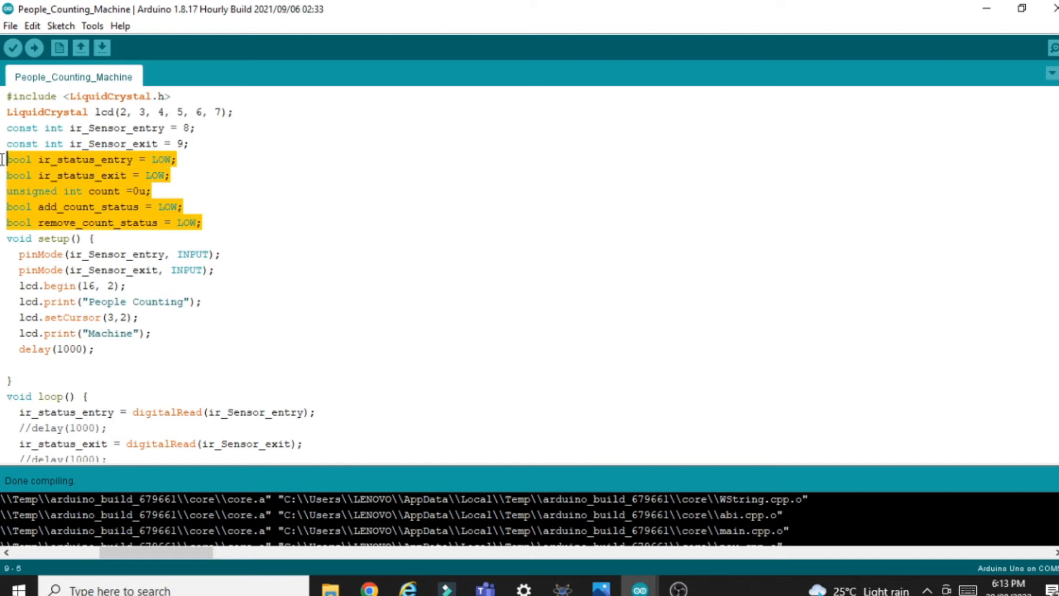
left_click_drag(211, 226, 3, 157)
Examine the pinMode lines in setup() that make ir_Sensor_entry and ir_Sensor_exit inputs, comparing them with their pin constants
left_click(241, 269)
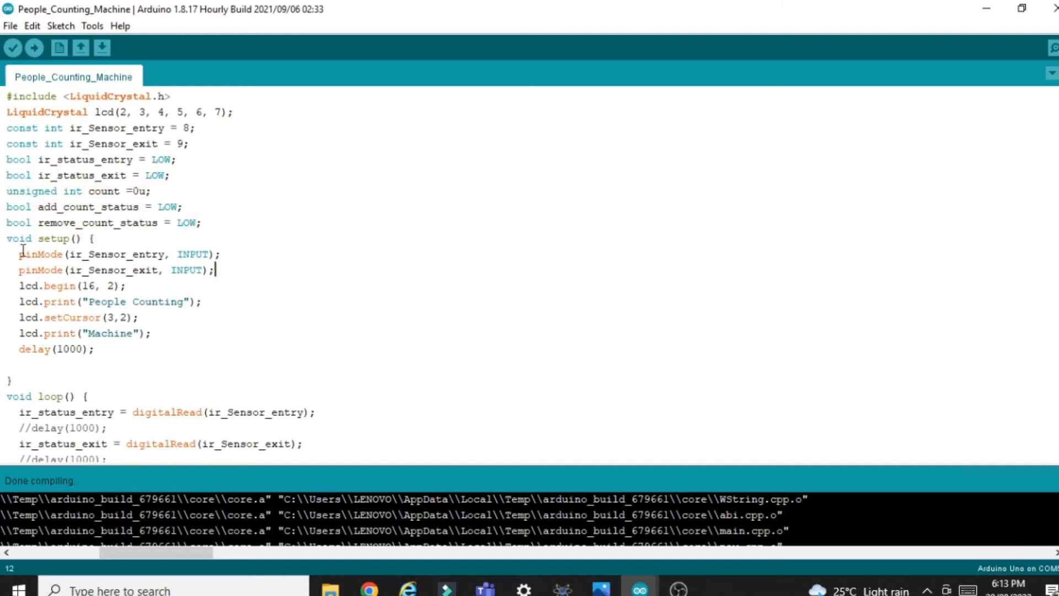
double_click(121, 255)
double_click(128, 270)
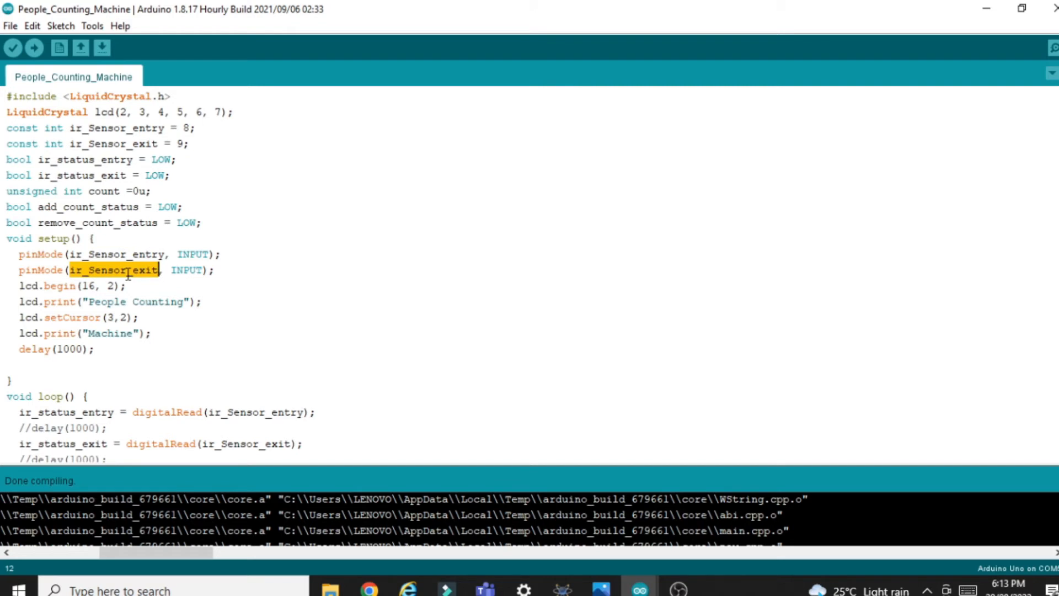
left_click(190, 255)
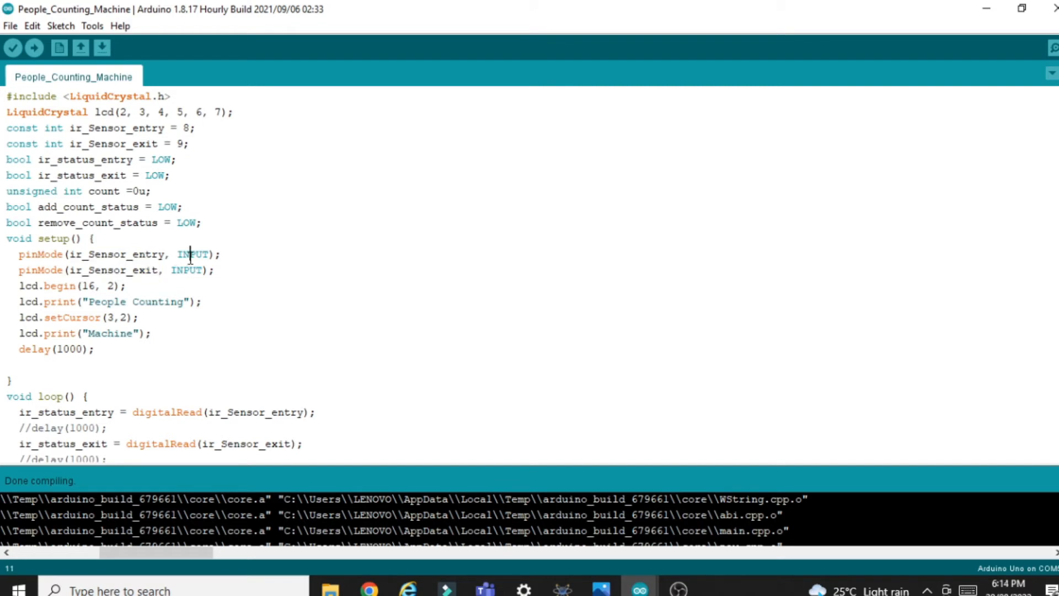
double_click(141, 271)
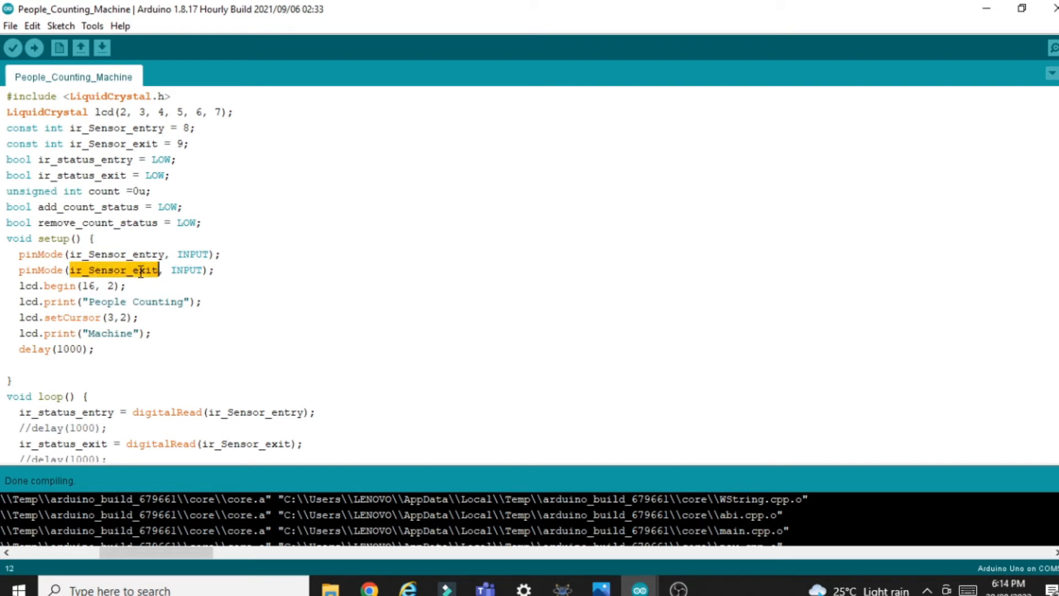
double_click(105, 255)
double_click(122, 270)
left_click(122, 257)
left_click_drag(184, 128, 209, 146)
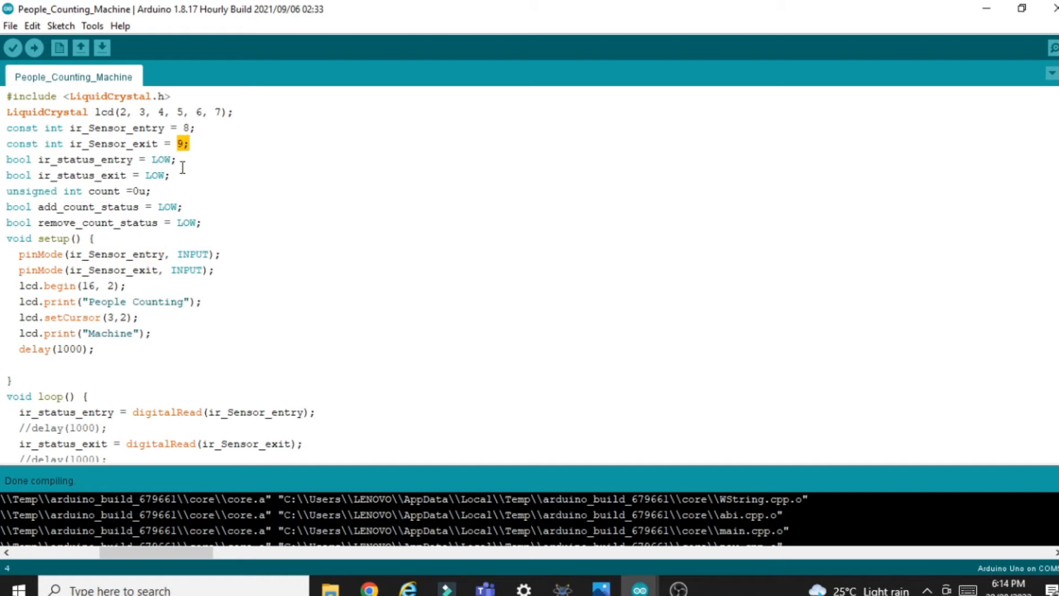
left_click(152, 255)
left_click_drag(231, 275, 3, 257)
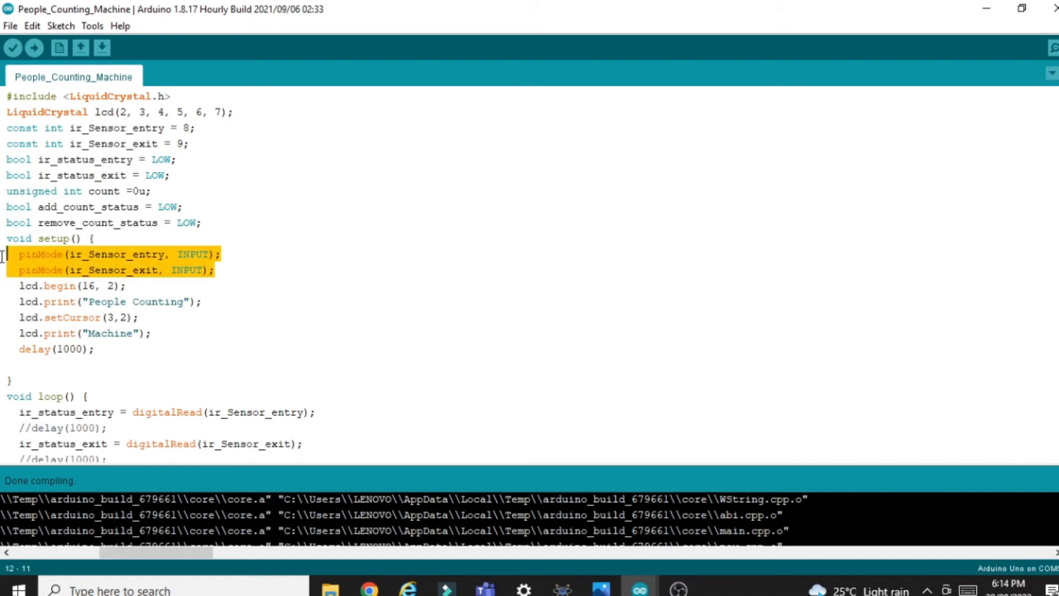
double_click(101, 253)
left_click(192, 254)
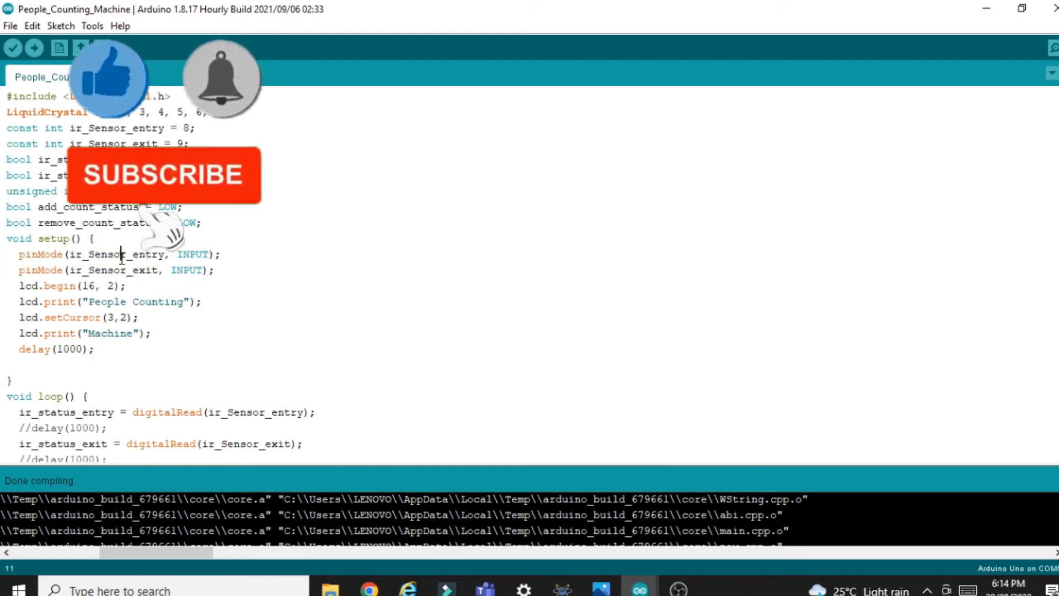
left_click_drag(13, 253, 223, 268)
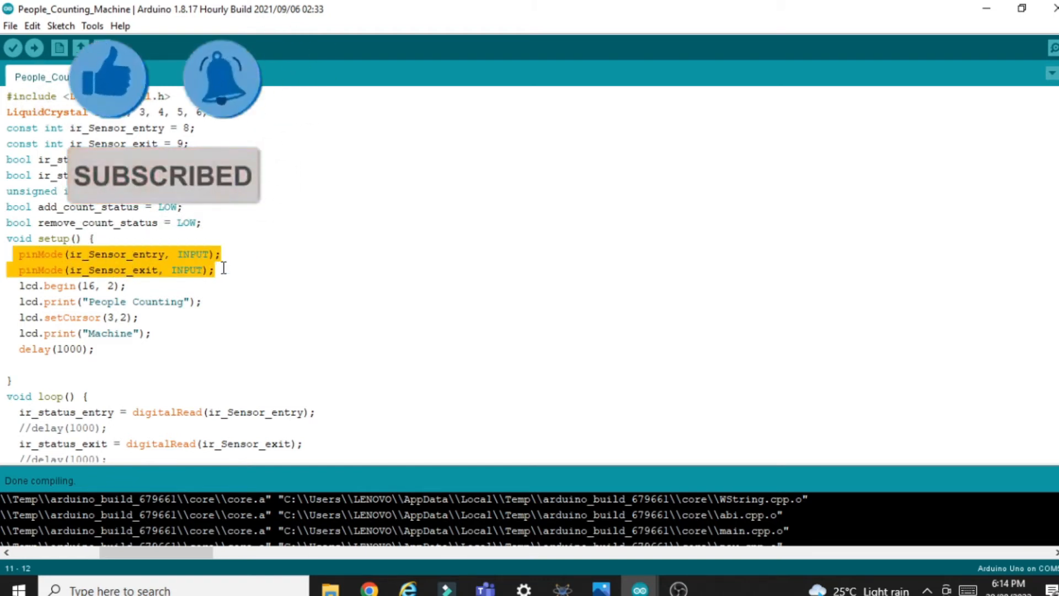
left_click(153, 257)
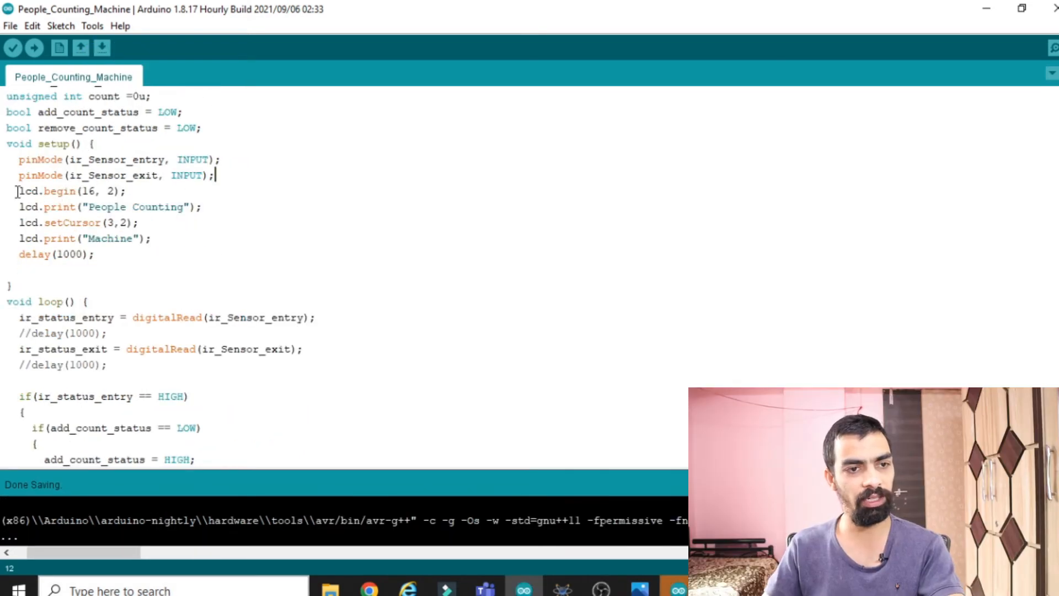
Examine the lcd.begin(16, 2) initialization line in setup()
left_click_drag(18, 190, 129, 191)
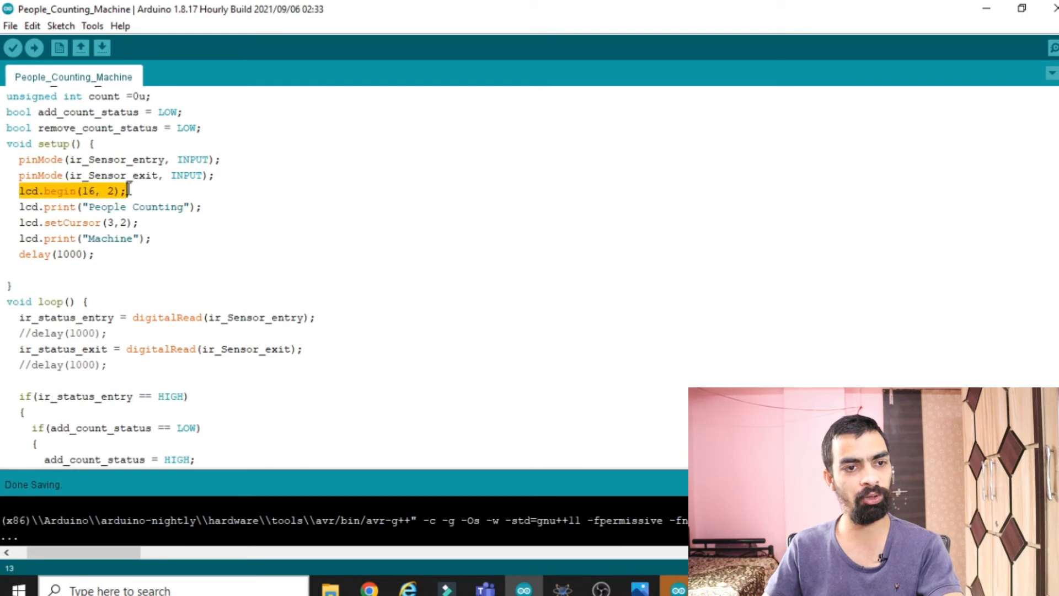
left_click(50, 206)
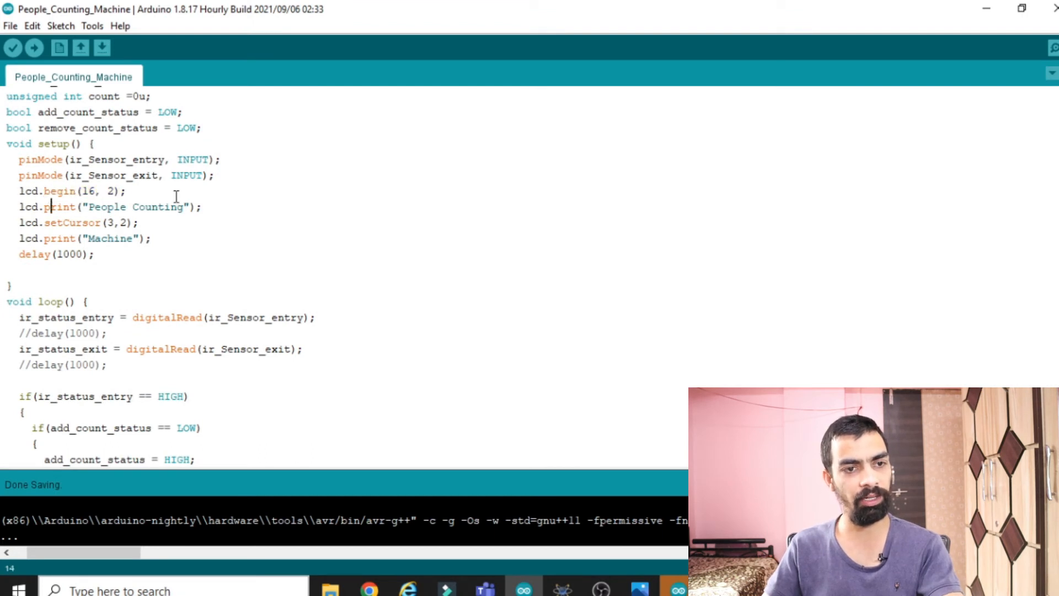
left_click_drag(152, 192, 6, 191)
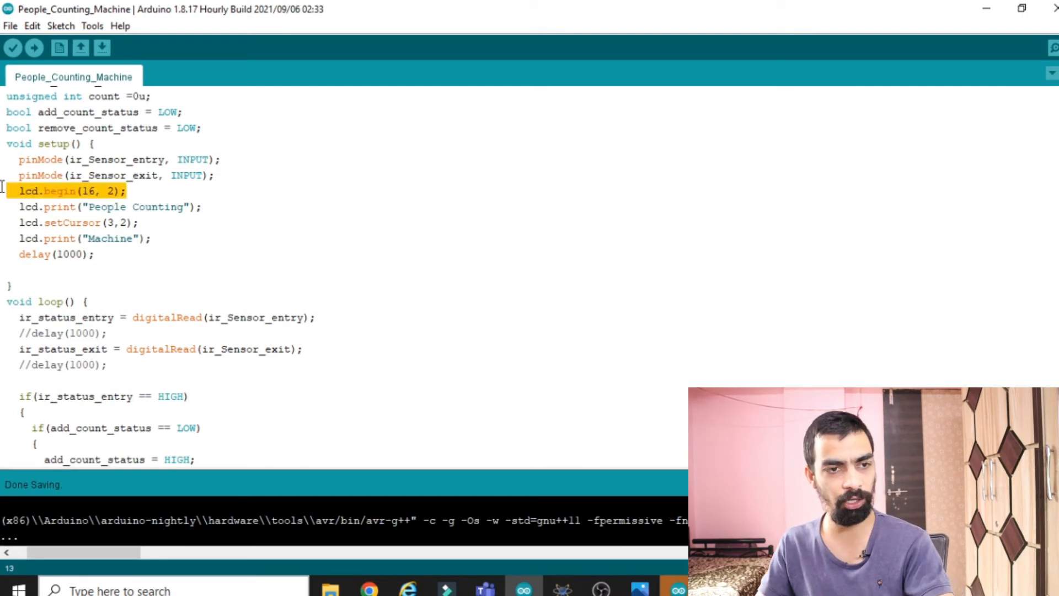
left_click(147, 191)
left_click_drag(156, 191, 17, 188)
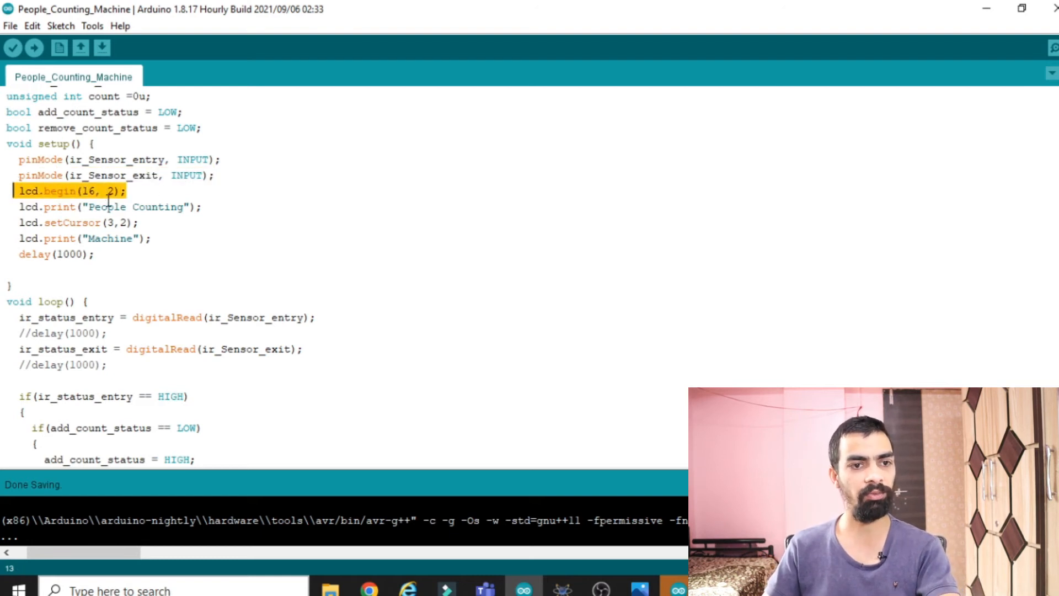
Examine the setup() lines that print "People Counting" and "Machine" on the LCD
left_click(153, 209)
double_click(122, 239)
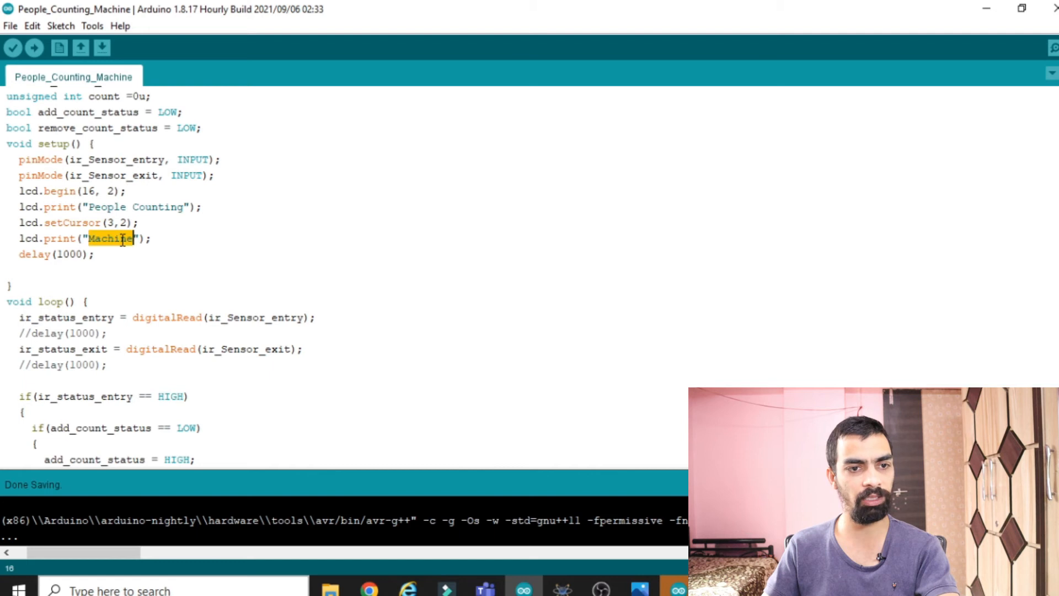
left_click_drag(152, 239, 3, 213)
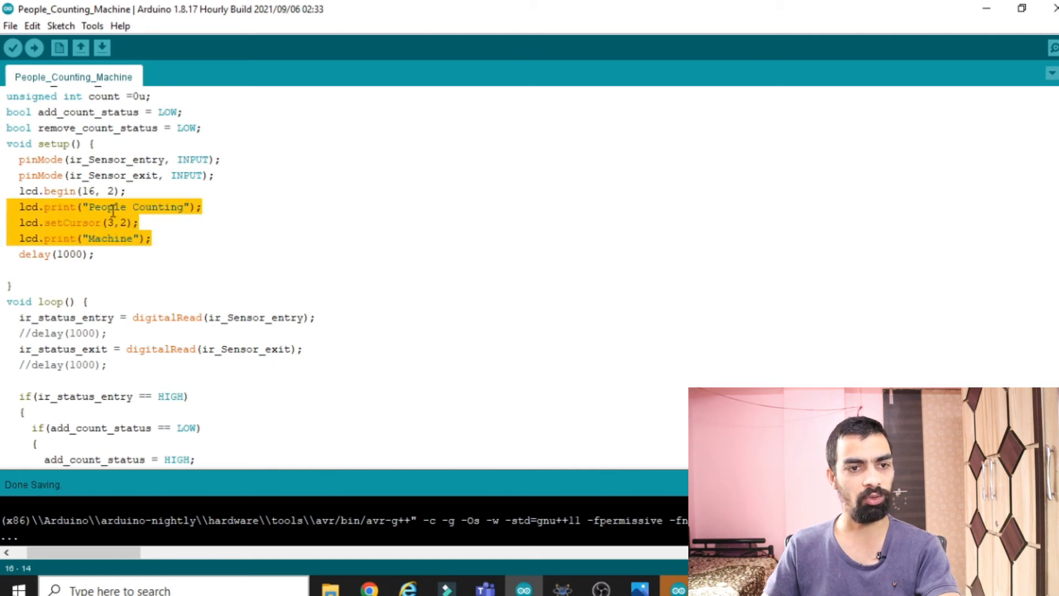
left_click(181, 208)
left_click_drag(184, 208, 83, 206)
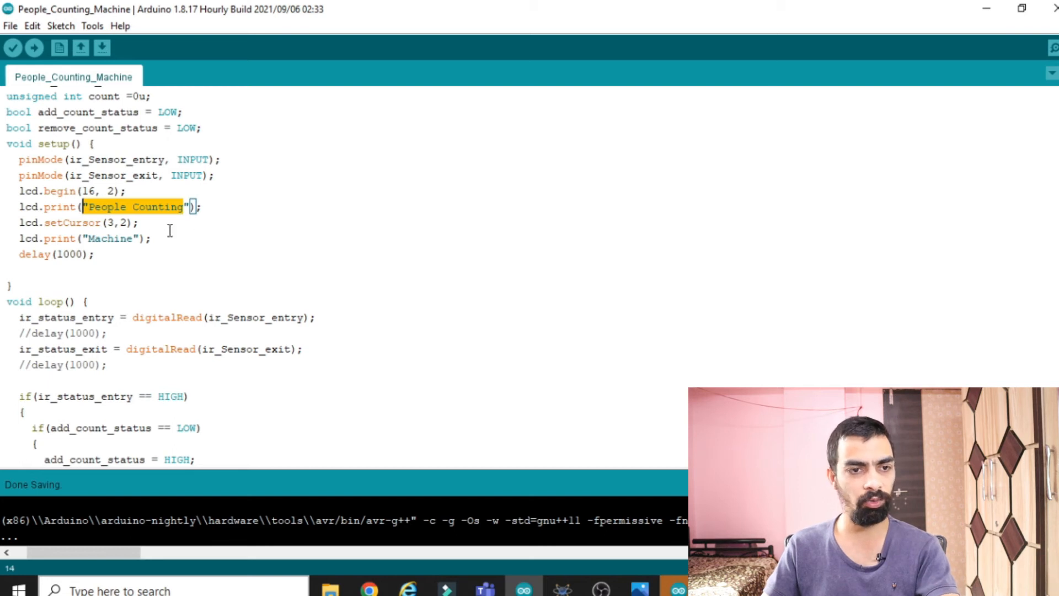
left_click(113, 238)
double_click(113, 239)
Examine the digitalRead call for ir_Sensor_entry at the start of loop()
scroll(235, 254, "down", 3)
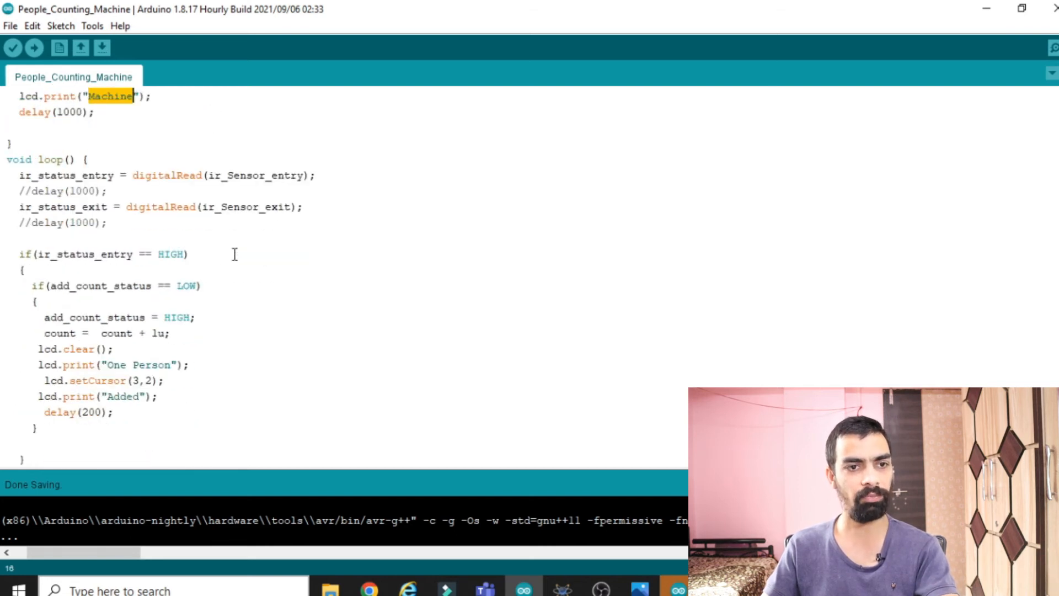
left_click(84, 160)
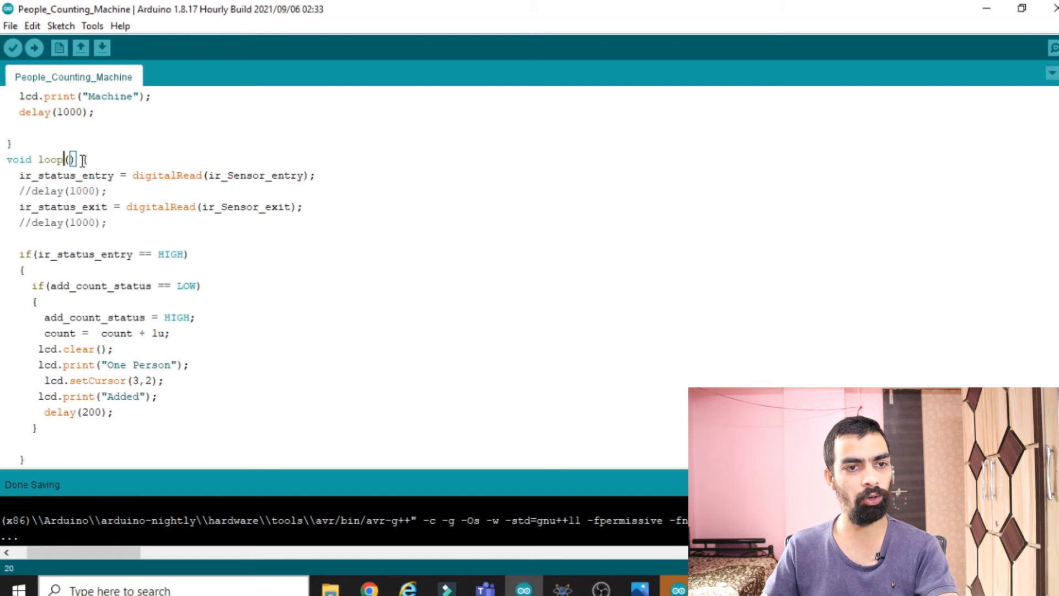
double_click(190, 178)
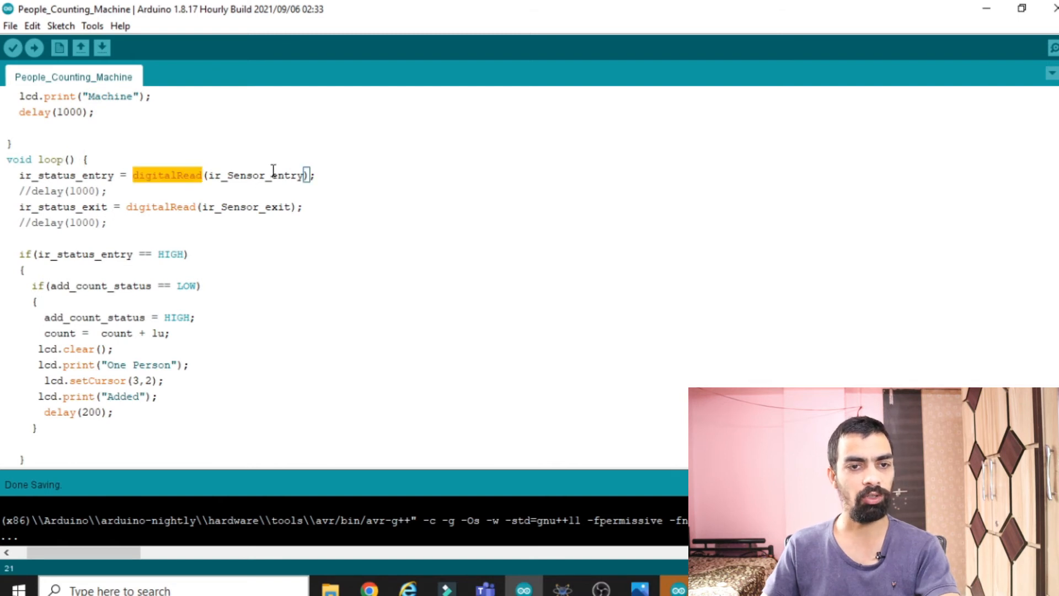
double_click(301, 175)
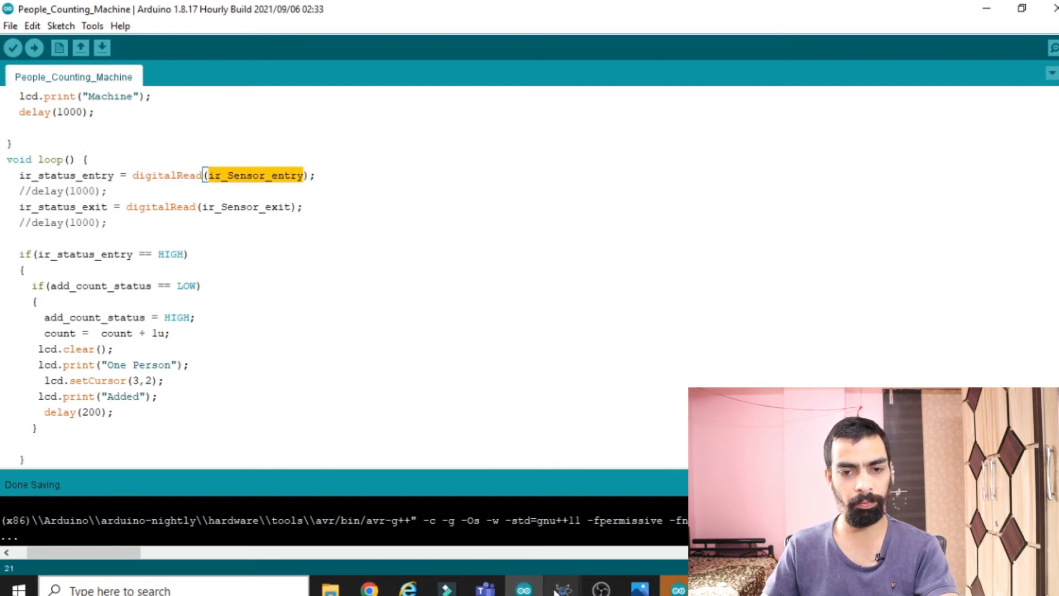
Switch to Proteus and inspect the Entry Gate infrared sensor and its wiring in the schematic
mouse_move(562, 588)
left_click(501, 528)
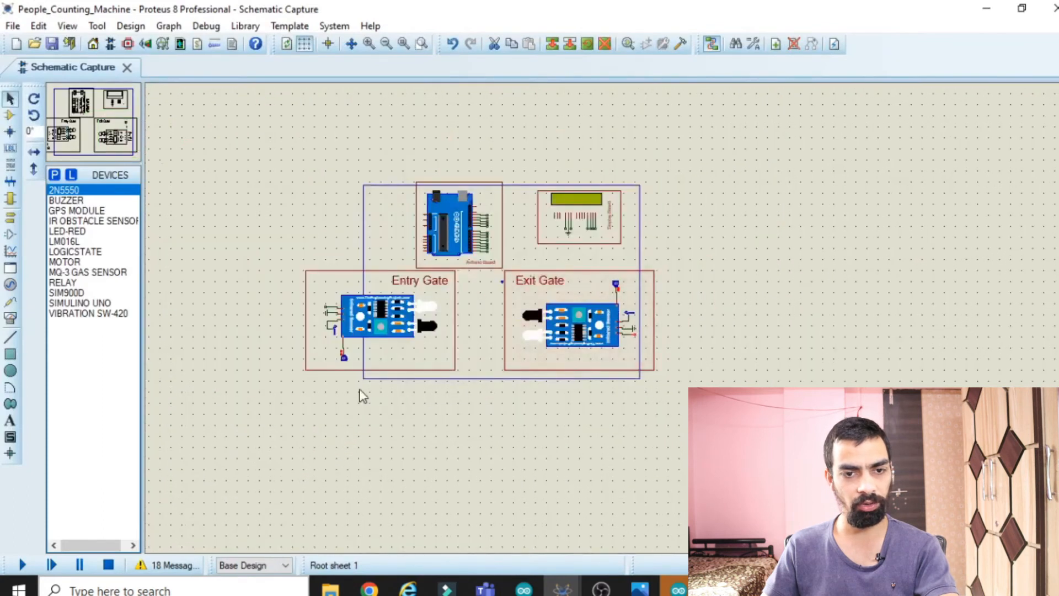
scroll(359, 395, "up", 2)
scroll(568, 251, "up", 2)
left_click(568, 251)
left_click(573, 253)
scroll(591, 276, "down", 2)
scroll(623, 234, "down", 3)
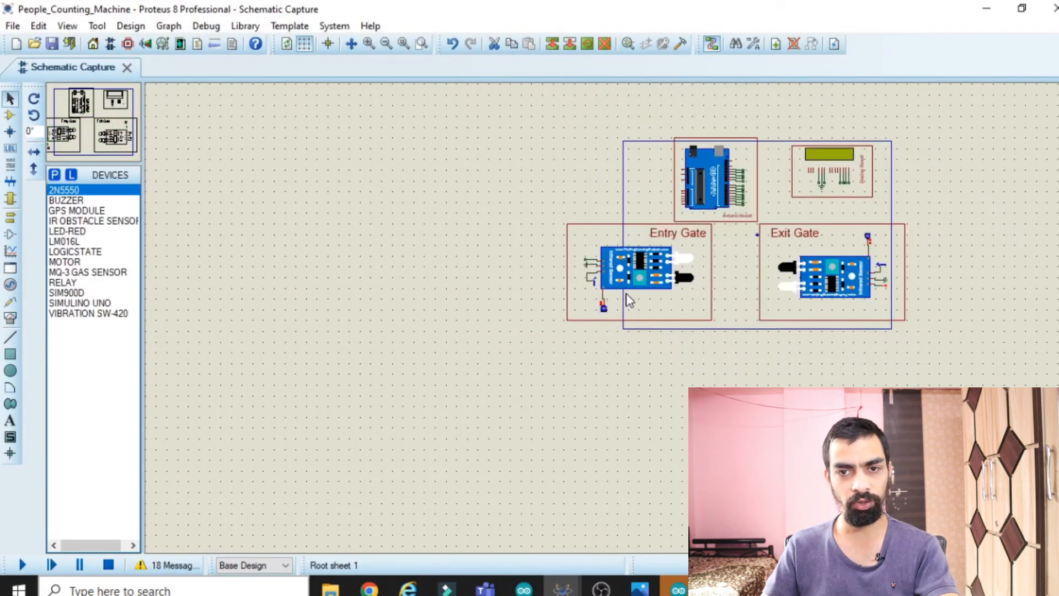
scroll(653, 275, "up", 2)
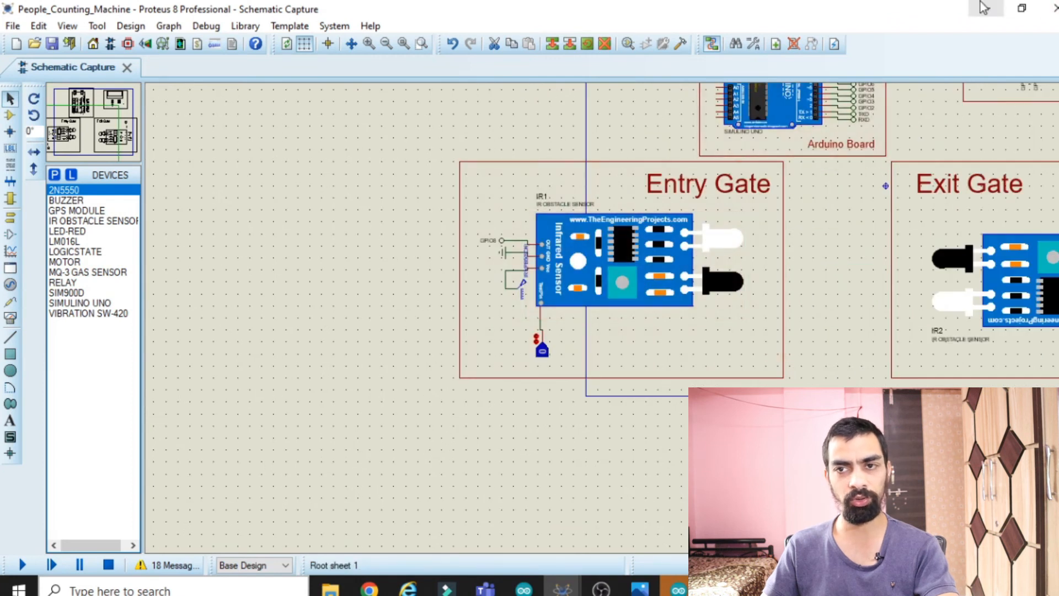
Return to the Arduino sketch and examine how the ir_Sensor_entry reading is stored in ir_status_entry
left_click(985, 8)
double_click(151, 175)
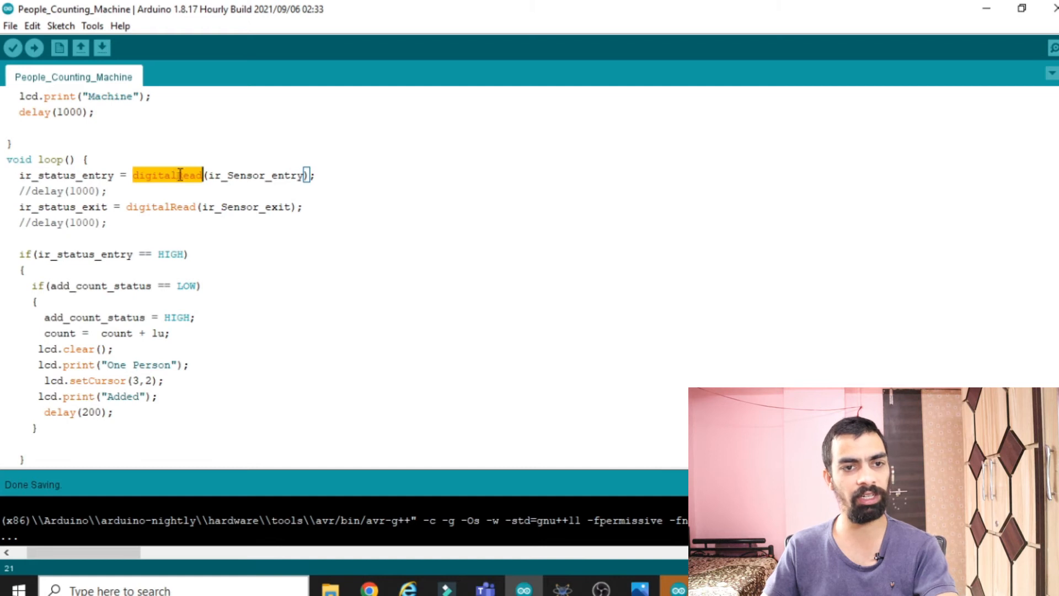
double_click(248, 175)
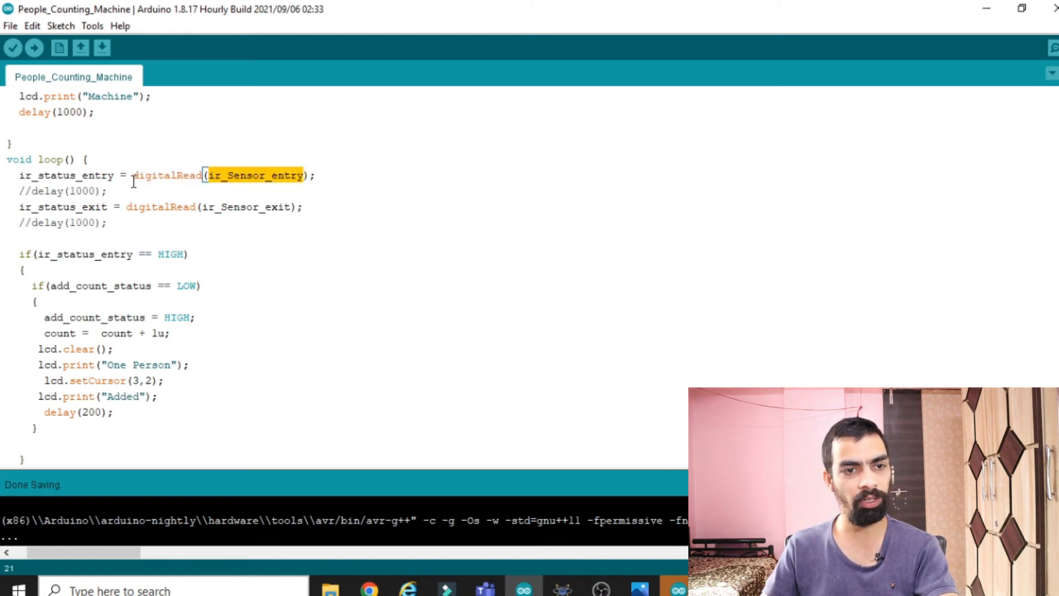
left_click_drag(133, 175, 329, 174)
double_click(80, 175)
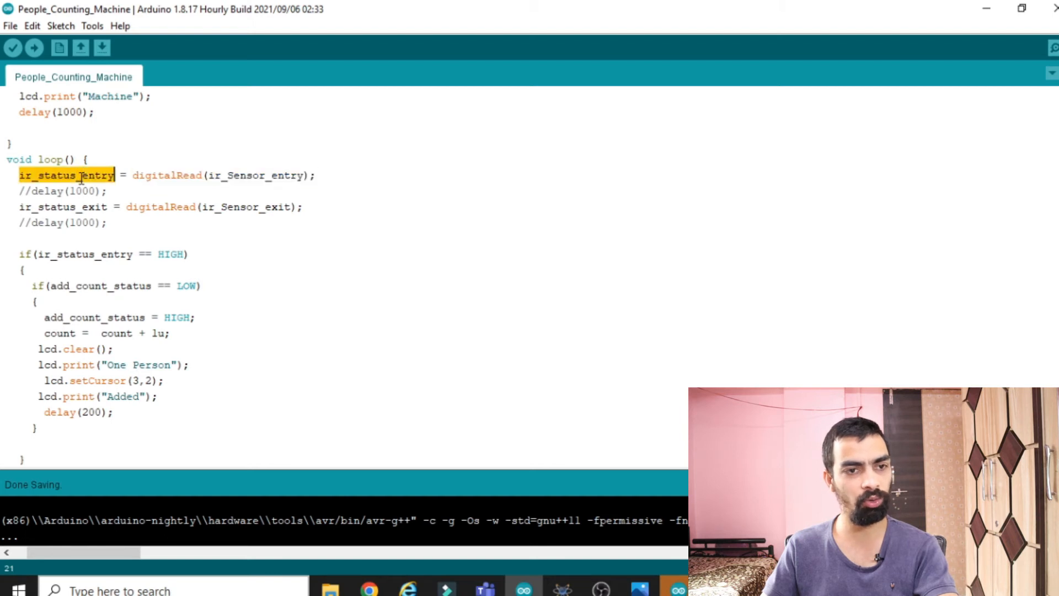
Examine the loop() line that stores the digitalRead result of ir_Sensor_exit in ir_status_exit
scroll(105, 189, "down", 1)
double_click(177, 159)
double_click(234, 160)
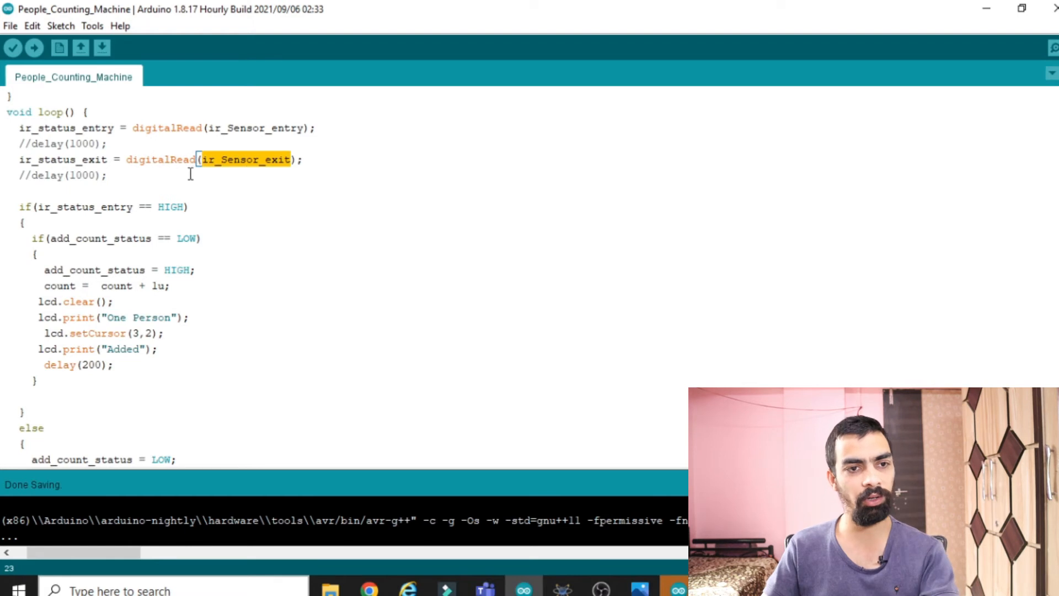
left_click_drag(131, 158, 188, 159)
double_click(84, 160)
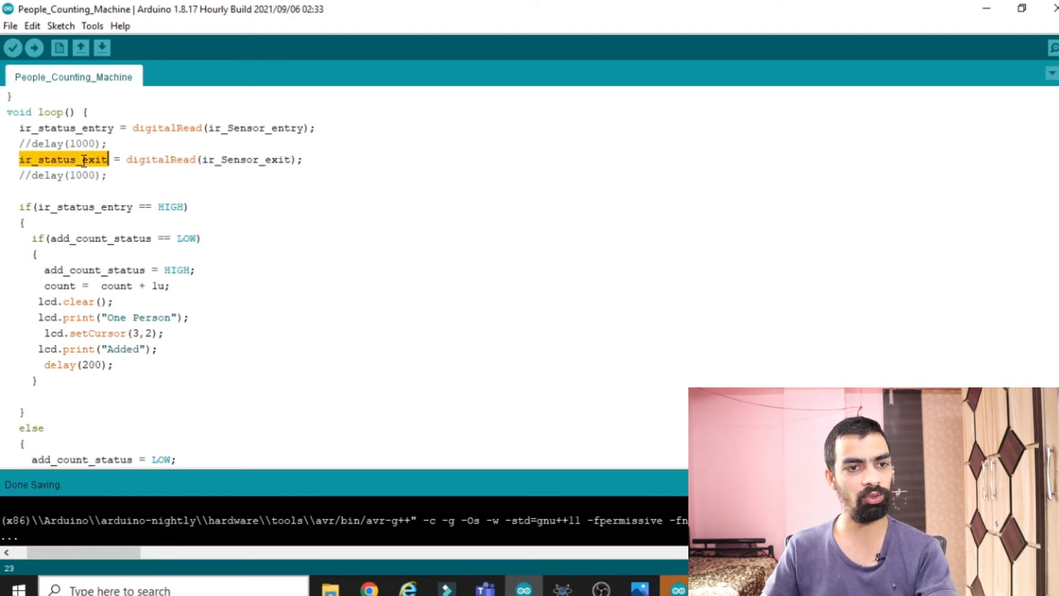
scroll(84, 160, "down", 2)
scroll(84, 160, "up", 2)
Switch to Proteus and toggle the logic state on the Entry Gate infrared sensor's test pin to high
left_click(563, 589)
left_click(241, 497)
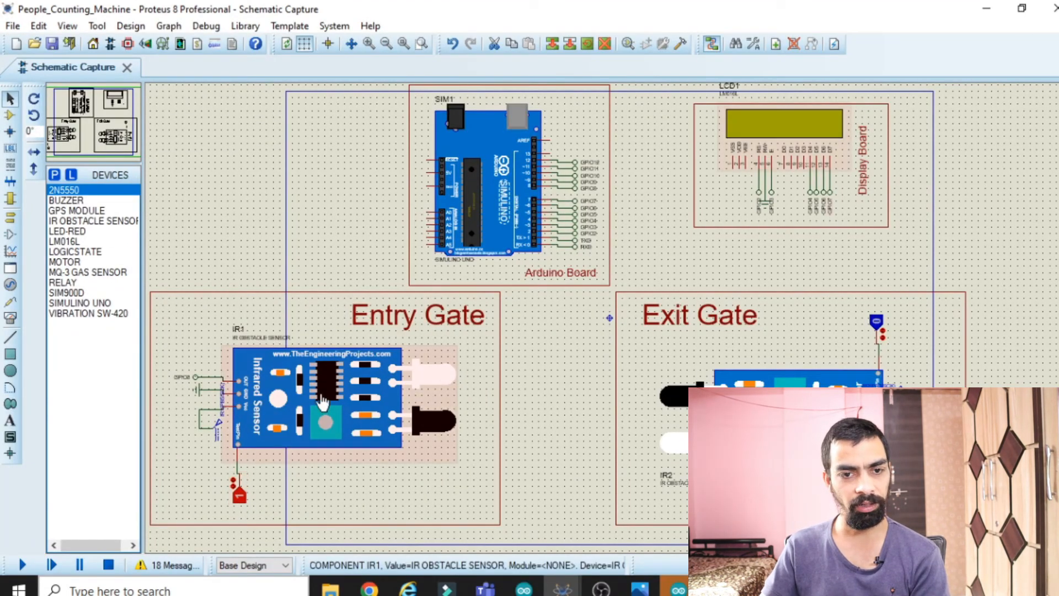
Return to the Arduino sketch and examine how the if condition compares ir_status_entry, read in loop(), with HIGH
left_click(987, 8)
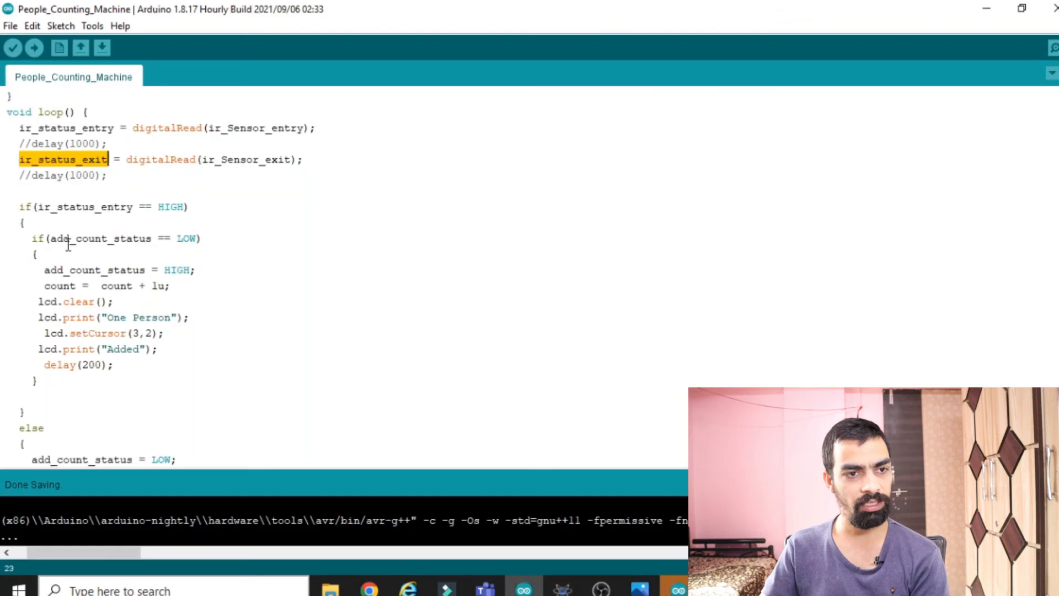
double_click(58, 208)
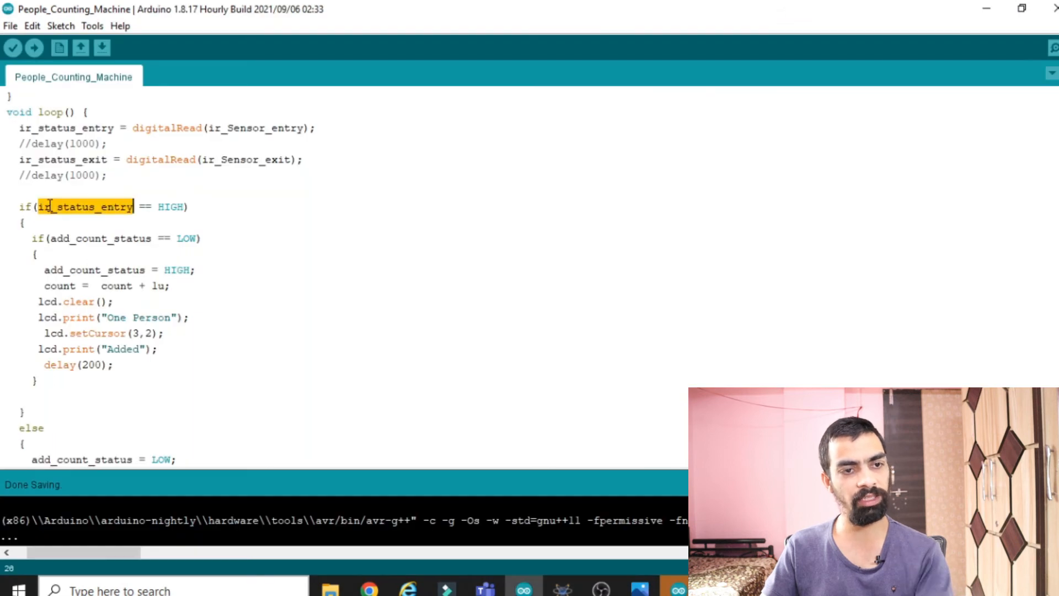
double_click(91, 130)
double_click(113, 208)
left_click(146, 208)
key("Down")
double_click(66, 209)
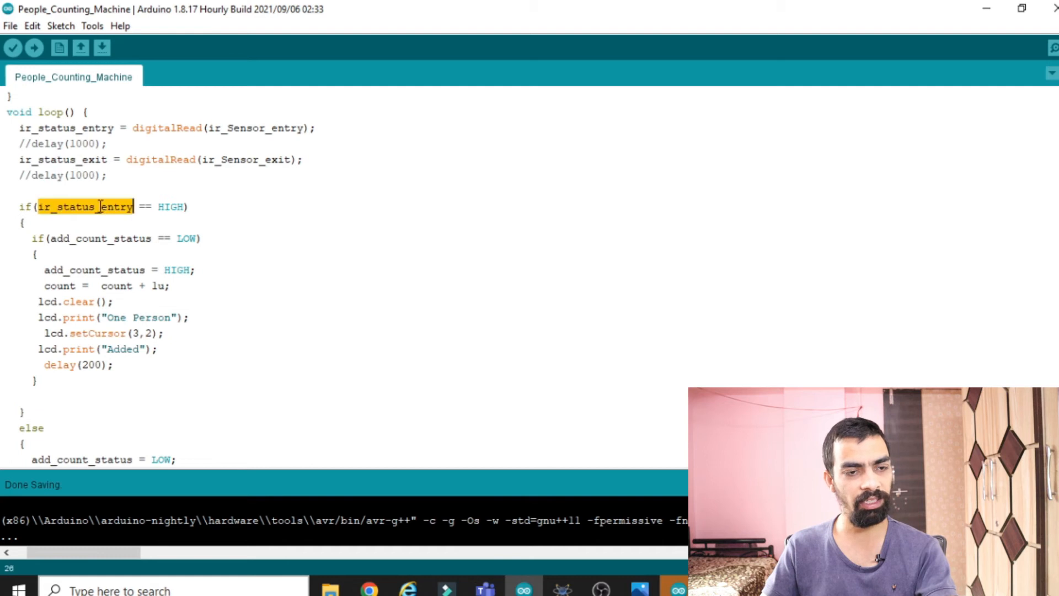
double_click(57, 128)
left_click(94, 217)
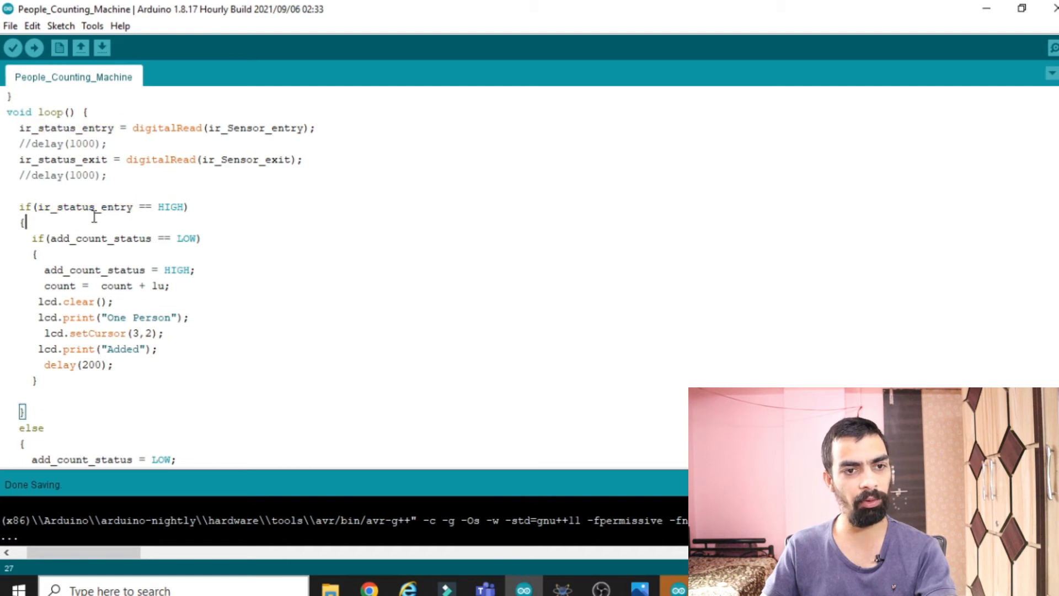
double_click(168, 206)
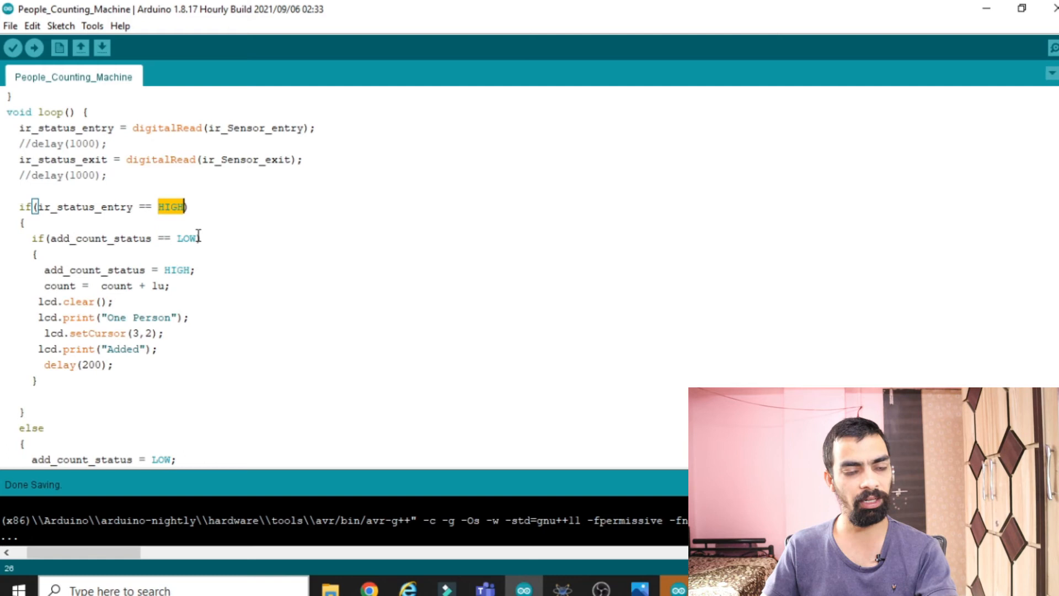
Examine the nested add_count_status == LOW check, and switch to the People_Counting_Machine schematic in Proteus to view the gates and display board
scroll(198, 236, "down", 1)
double_click(62, 191)
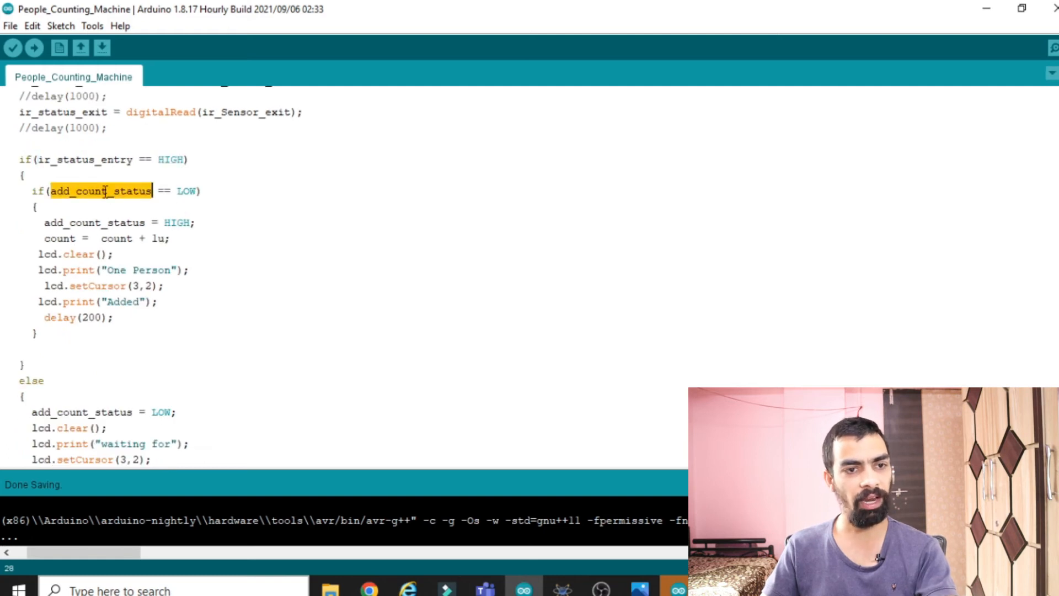
left_click(158, 192)
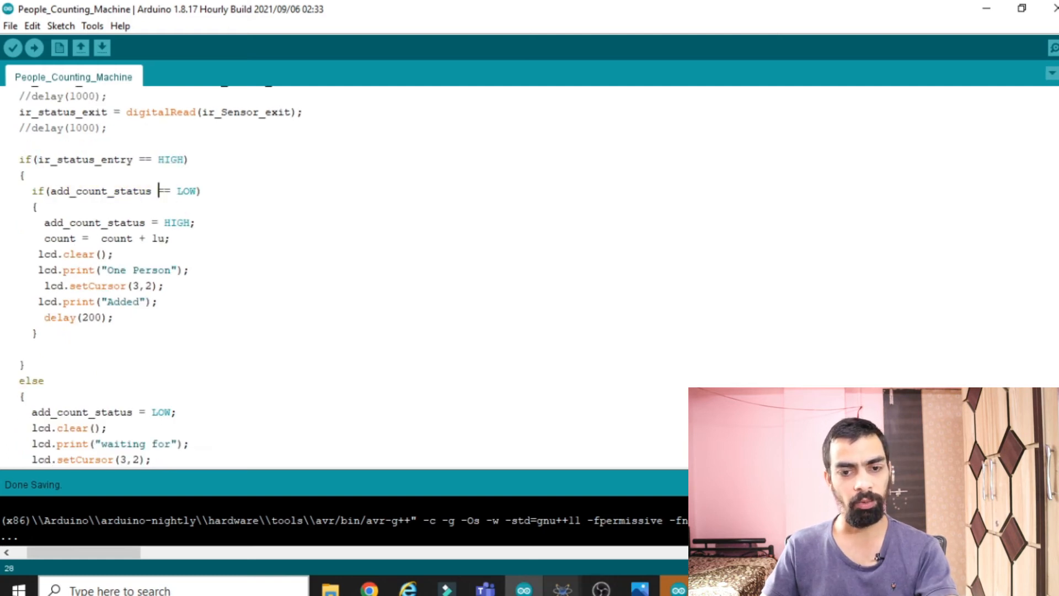
left_click(489, 592)
left_click(561, 590)
left_click(458, 529)
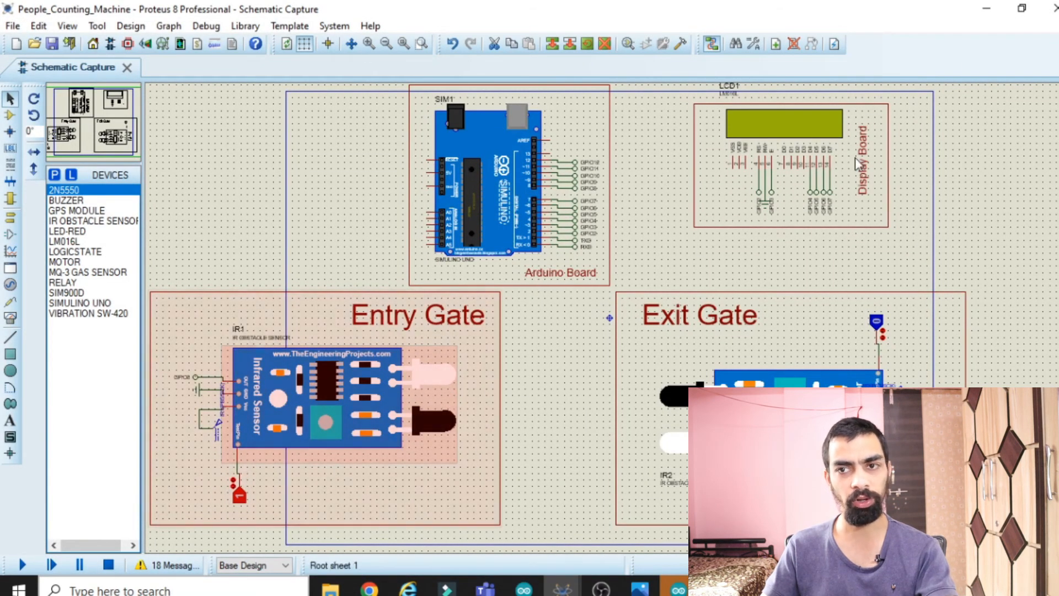
Return to the Arduino sketch and examine how add_count_status is compared with LOW and set to HIGH inside the entry condition
left_click(983, 7)
double_click(95, 193)
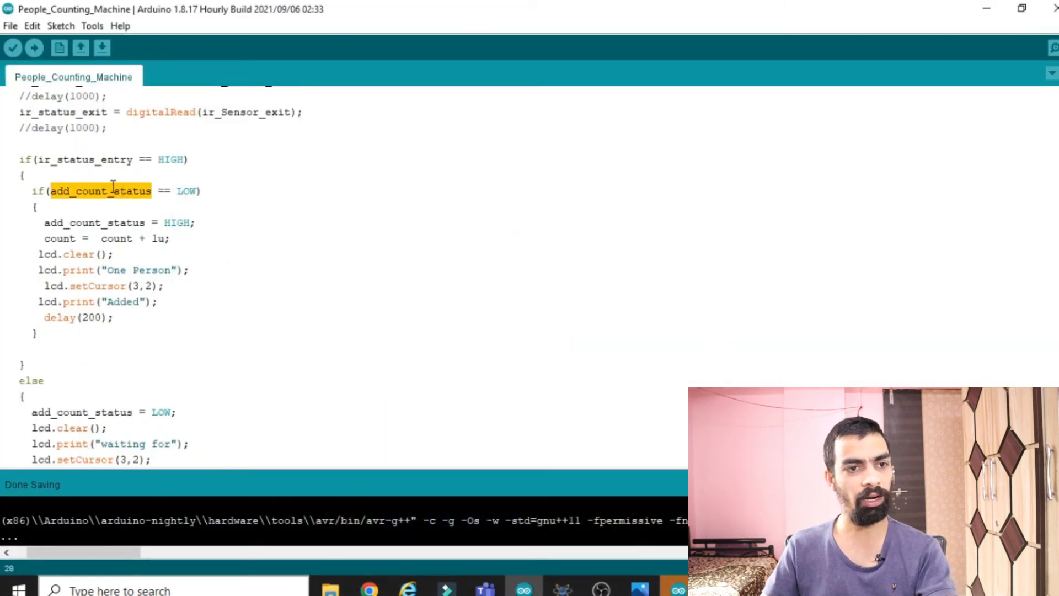
double_click(187, 191)
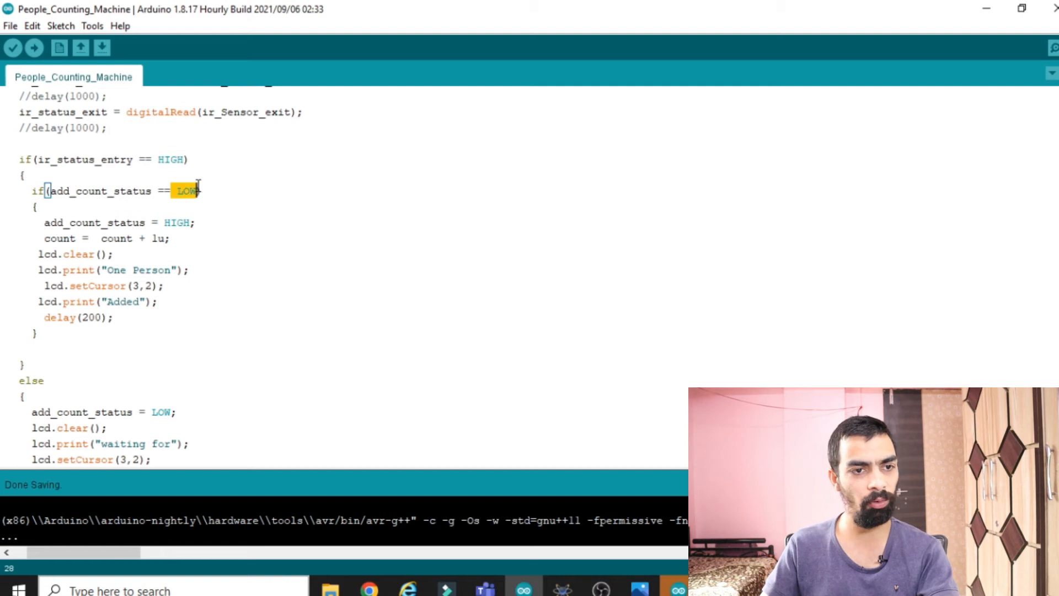
double_click(94, 223)
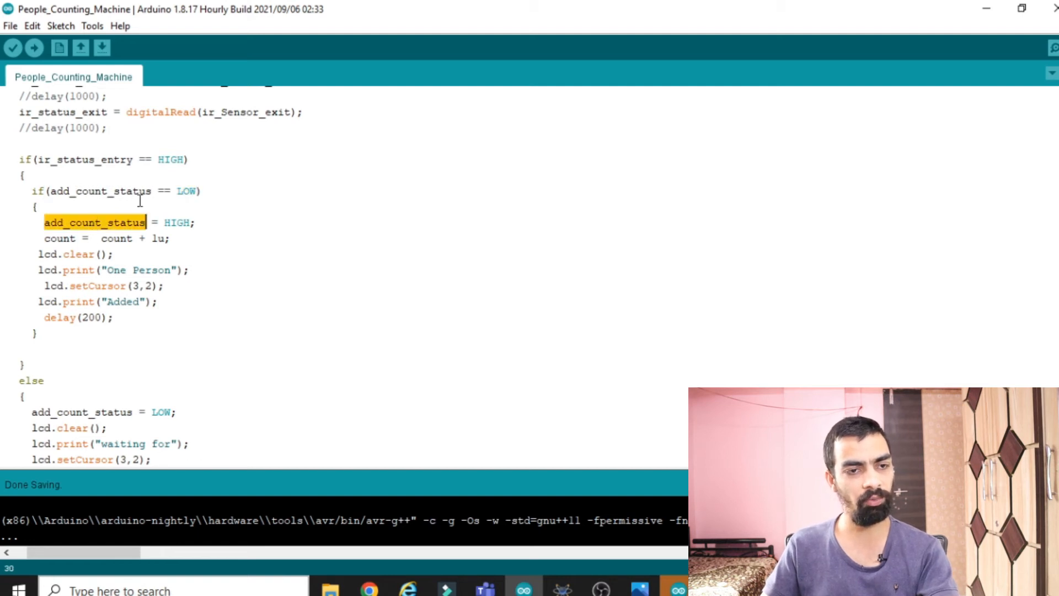
left_click(179, 191)
double_click(134, 222)
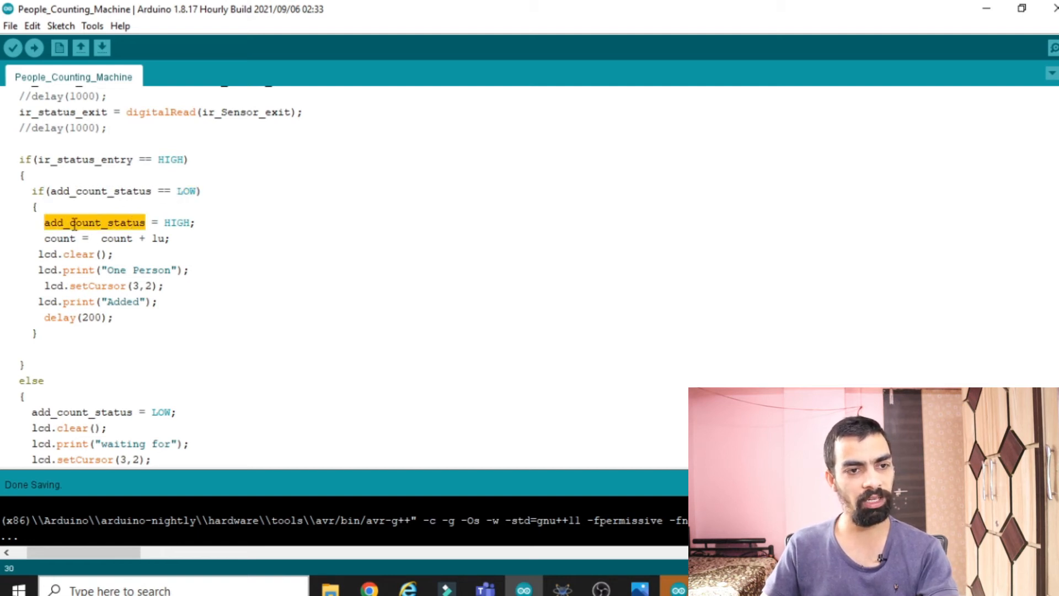
left_click(174, 223)
left_click(109, 174)
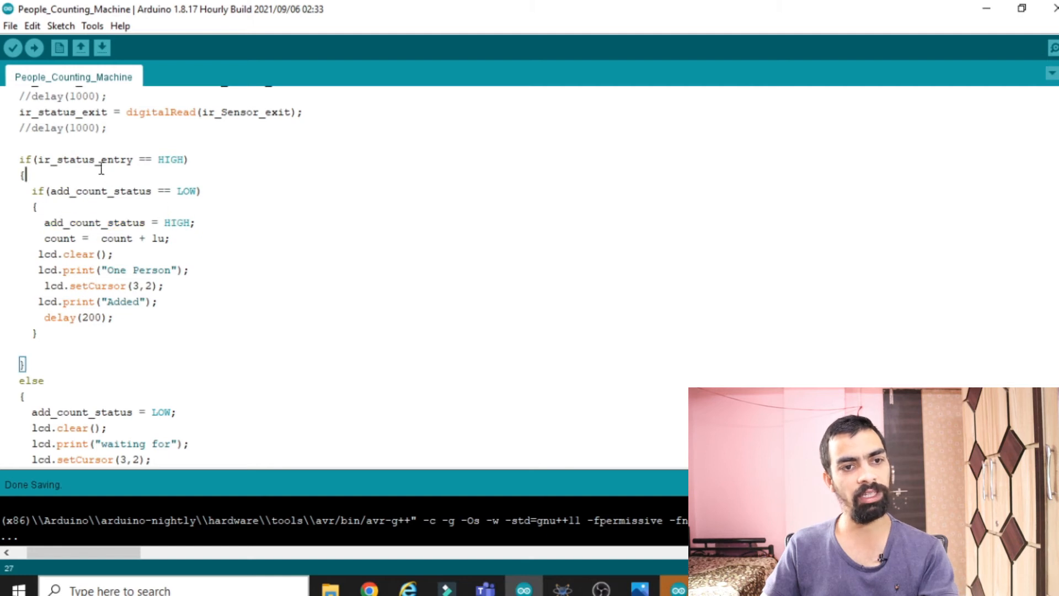
Check the Entry Gate sensor's logic state in Proteus, and return to the Arduino sketch to review the ir_status_entry == HIGH condition
left_click(562, 589)
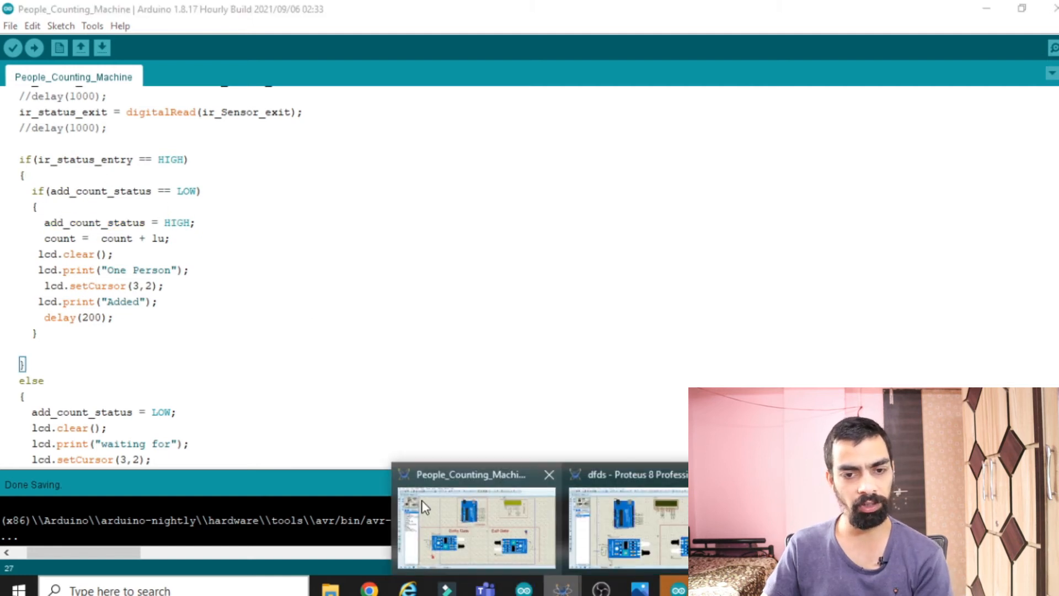
left_click(421, 506)
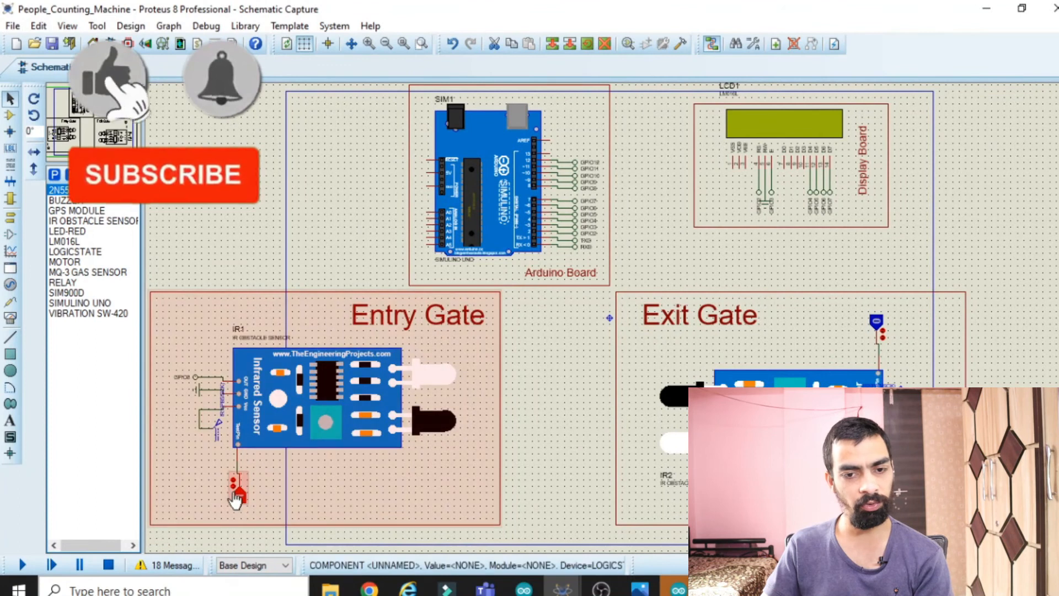
left_click(524, 590)
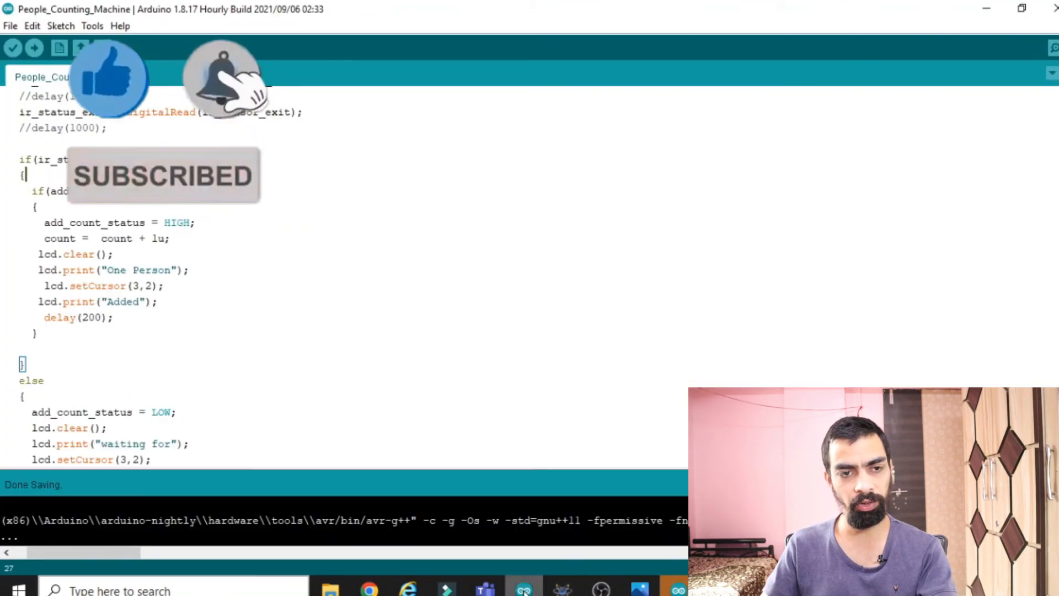
left_click_drag(37, 160, 159, 160)
left_click(158, 160)
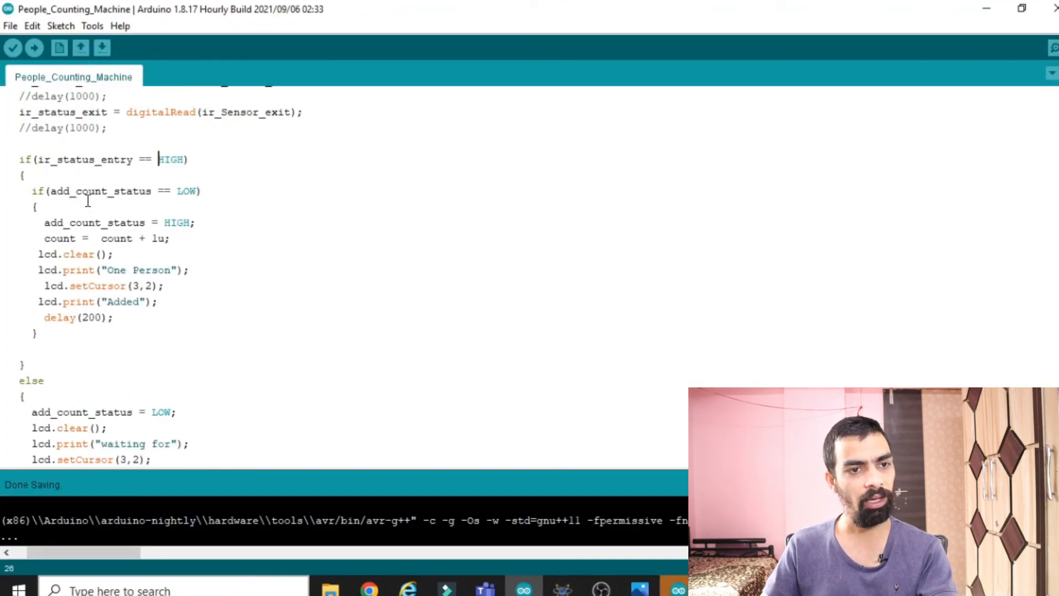
Examine the statements run by if(add_count_status == LOW), focusing on the line that sets add_count_status to HIGH
left_click_drag(40, 222, 128, 317)
double_click(103, 221)
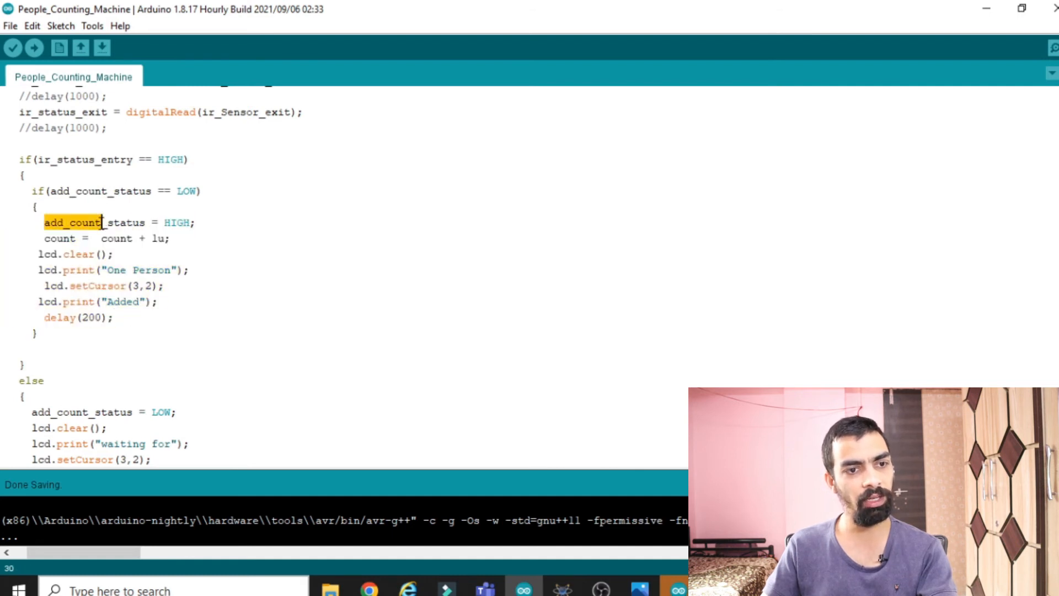
left_click(134, 223)
left_click_drag(147, 223, 44, 223)
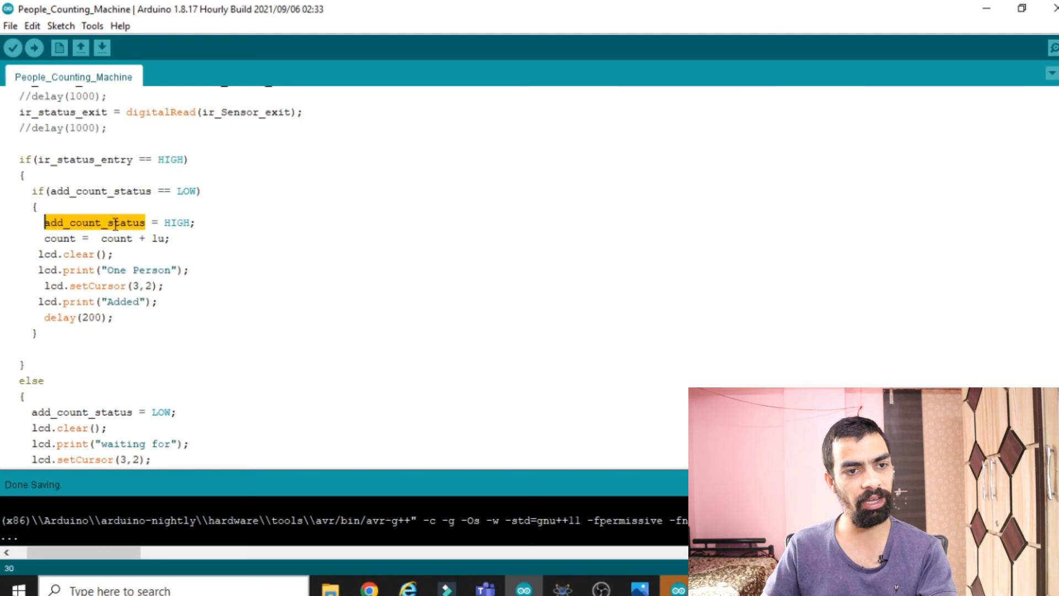
left_click(72, 191)
double_click(72, 191)
left_click(116, 191)
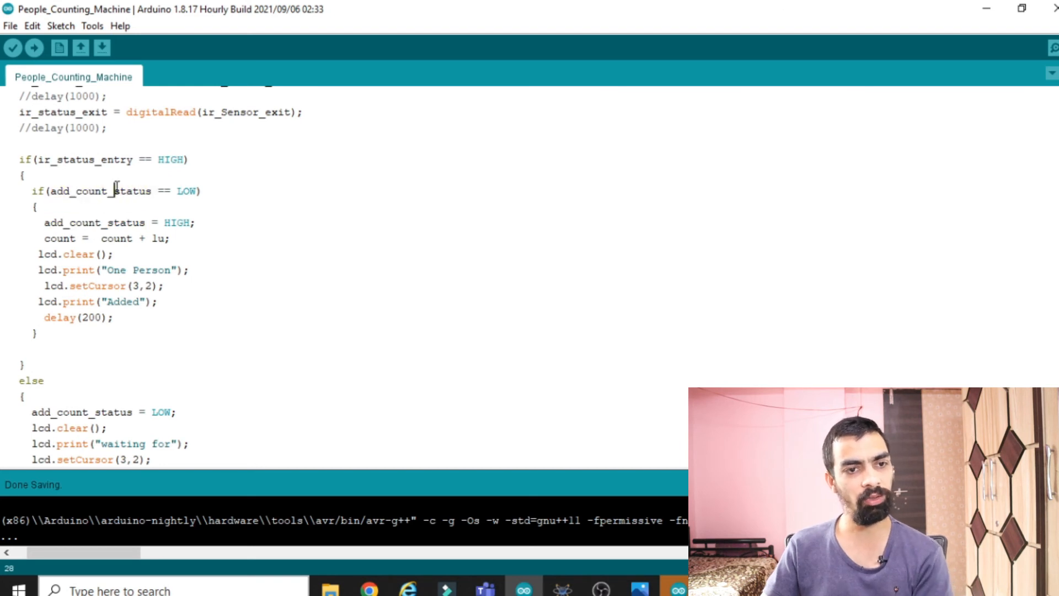
left_click_drag(207, 193, 30, 192)
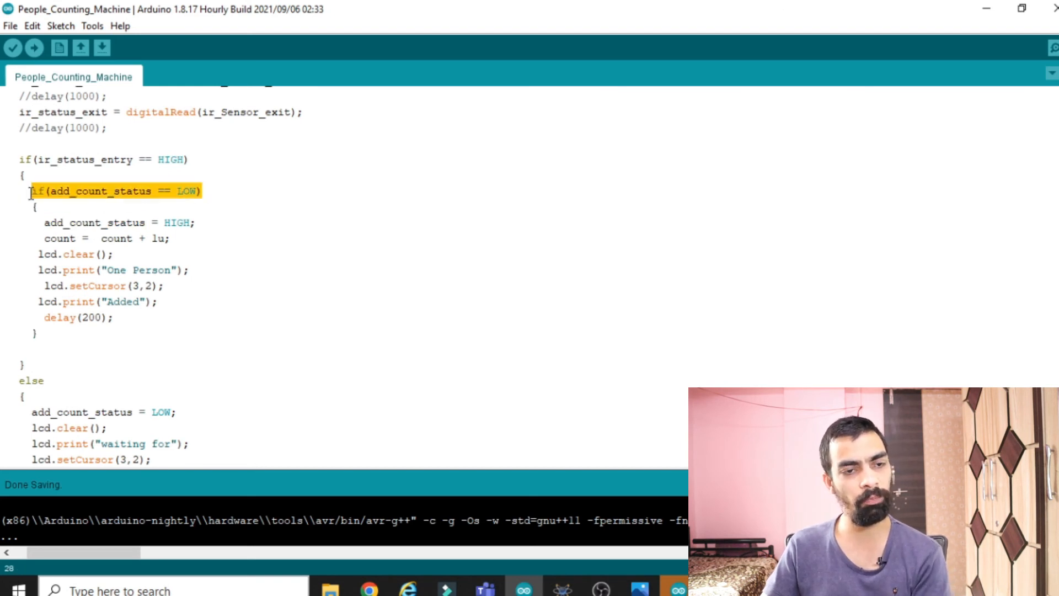
left_click(115, 223)
Examine the count increment line and the LCD print lines for "One Person" and "Added"
left_click_drag(40, 243, 184, 245)
left_click(135, 270)
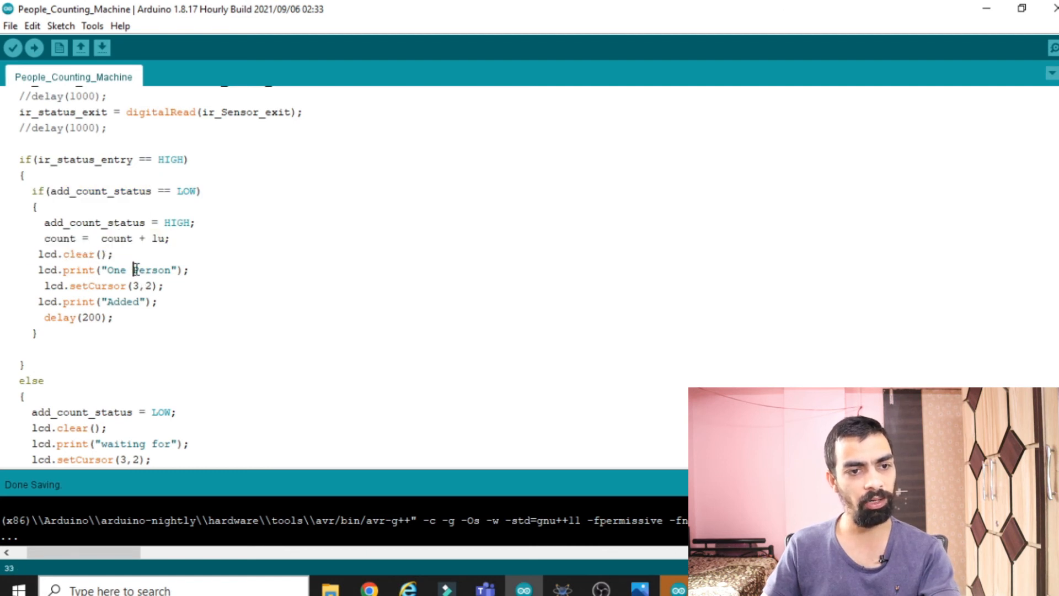
left_click_drag(108, 270, 155, 271)
left_click(140, 301)
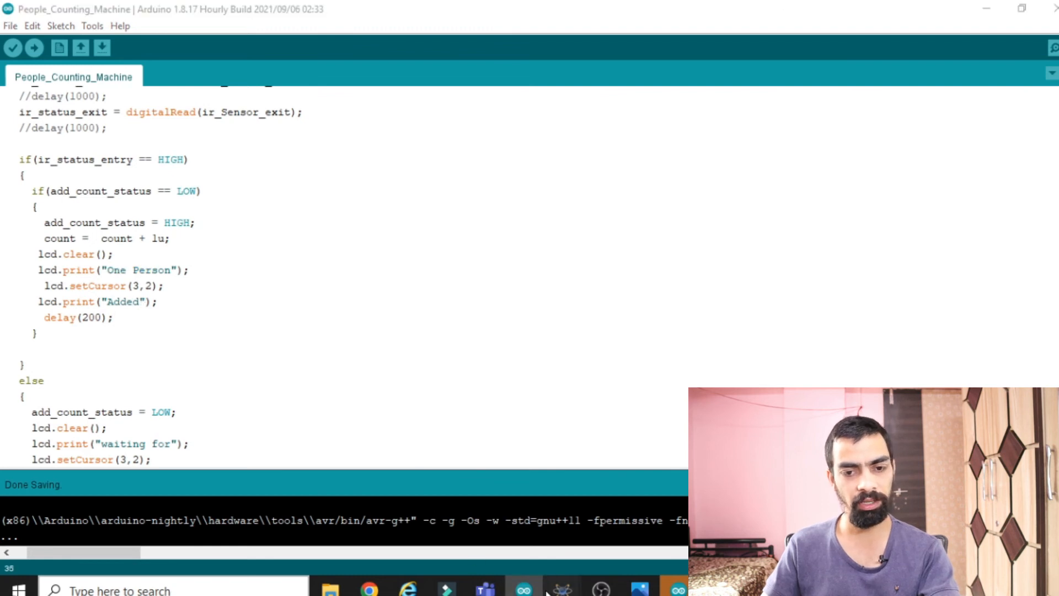
Switch to Proteus, toggle the logic state on the Entry Gate sensor's test pin to low, and return to the Arduino sketch
mouse_move(562, 588)
left_click(438, 479)
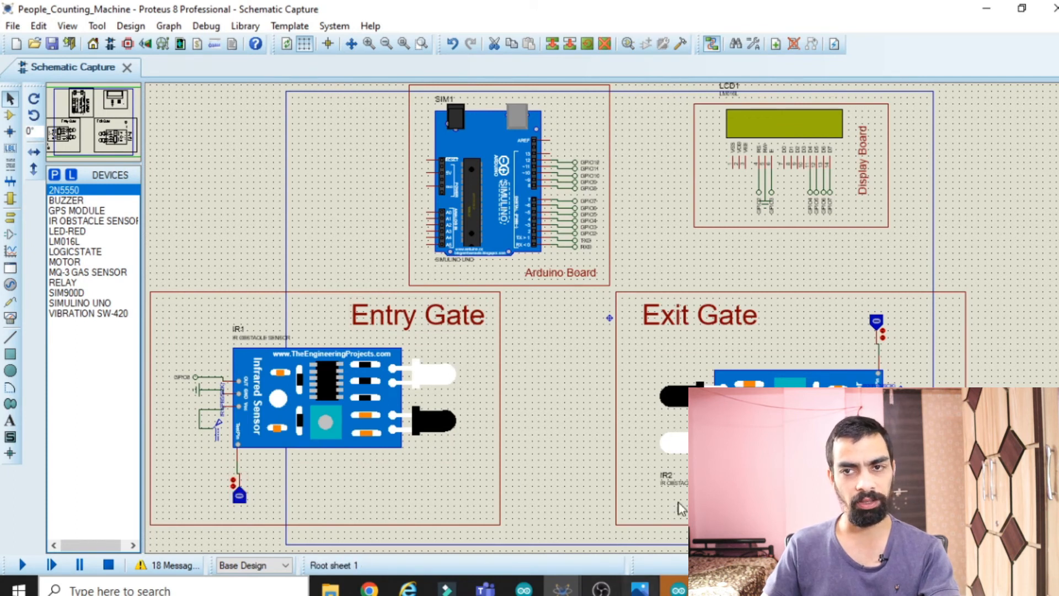
left_click(989, 8)
Re-examine ir_status_entry and the HIGH value it is compared with in the entry if condition
left_click(37, 190)
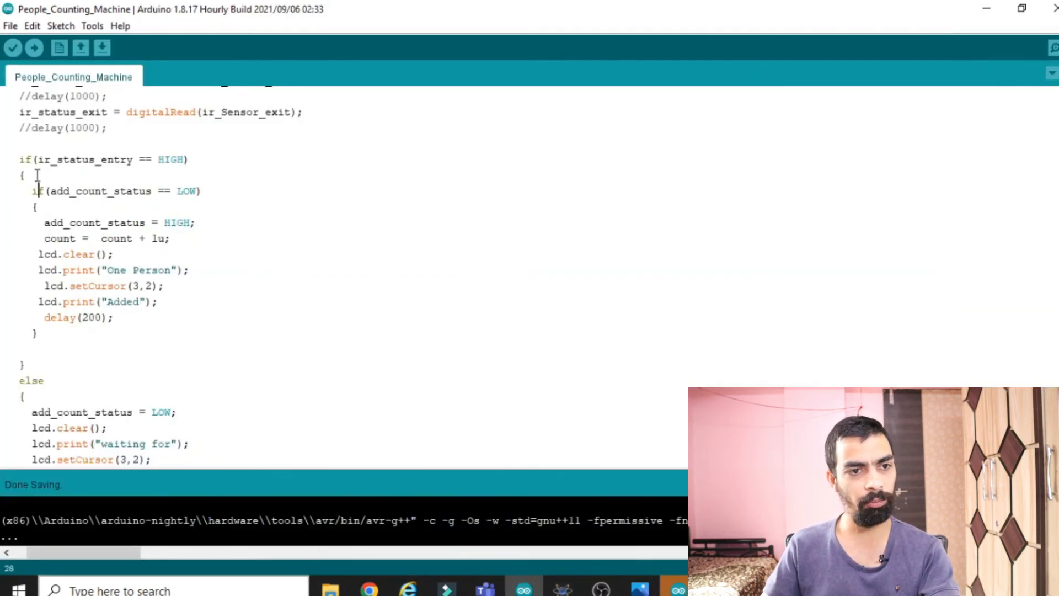
double_click(84, 158)
double_click(173, 159)
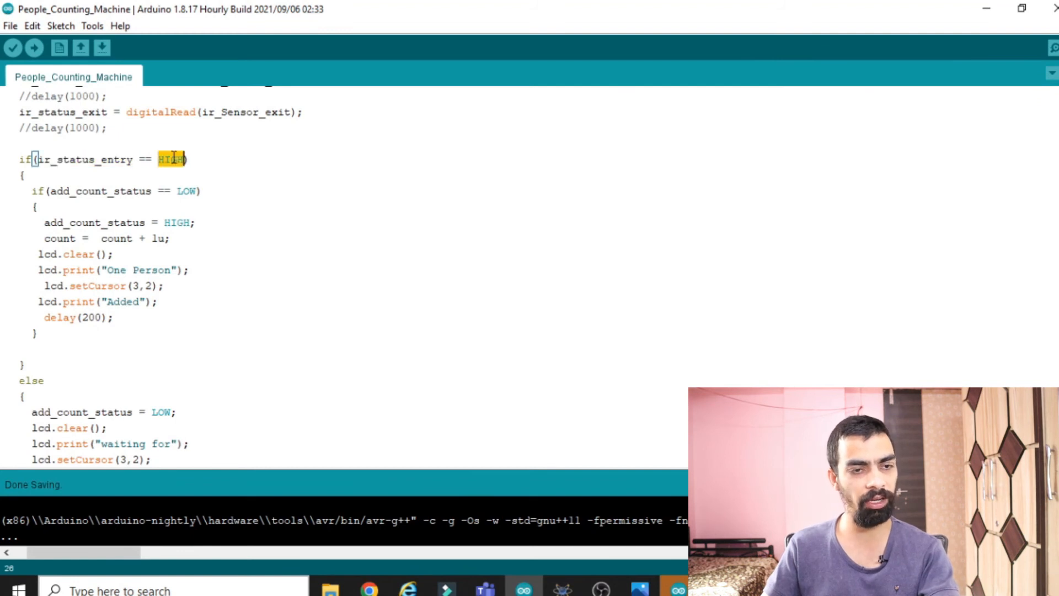
double_click(89, 158)
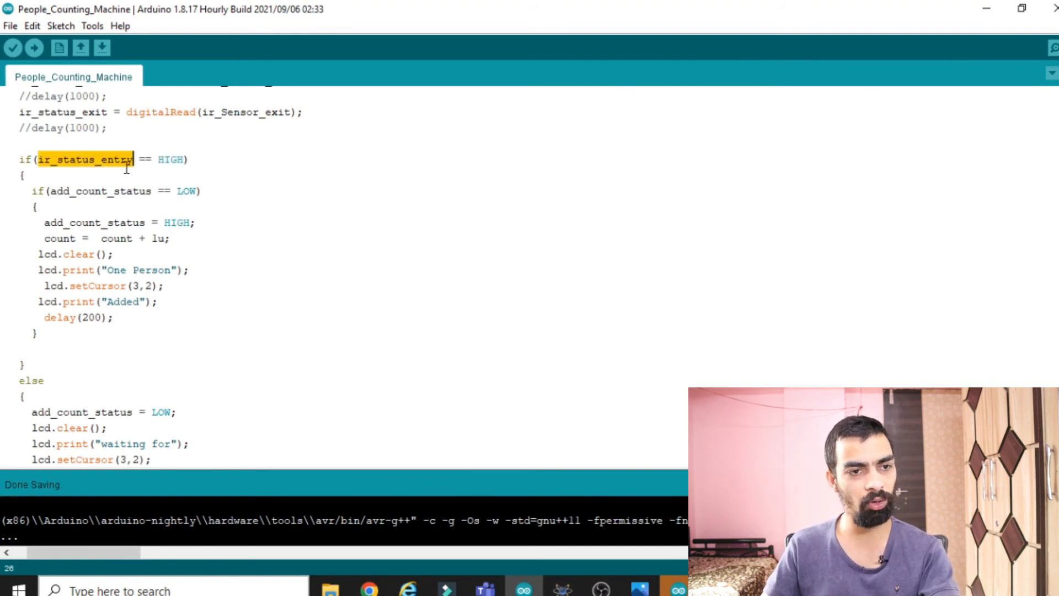
Examine the else branch of the entry condition, focusing on the add_count_status = LOW line
scroll(126, 169, "down", 1)
left_click(27, 315)
scroll(30, 320, "down", 2)
left_click(69, 247)
double_click(46, 269)
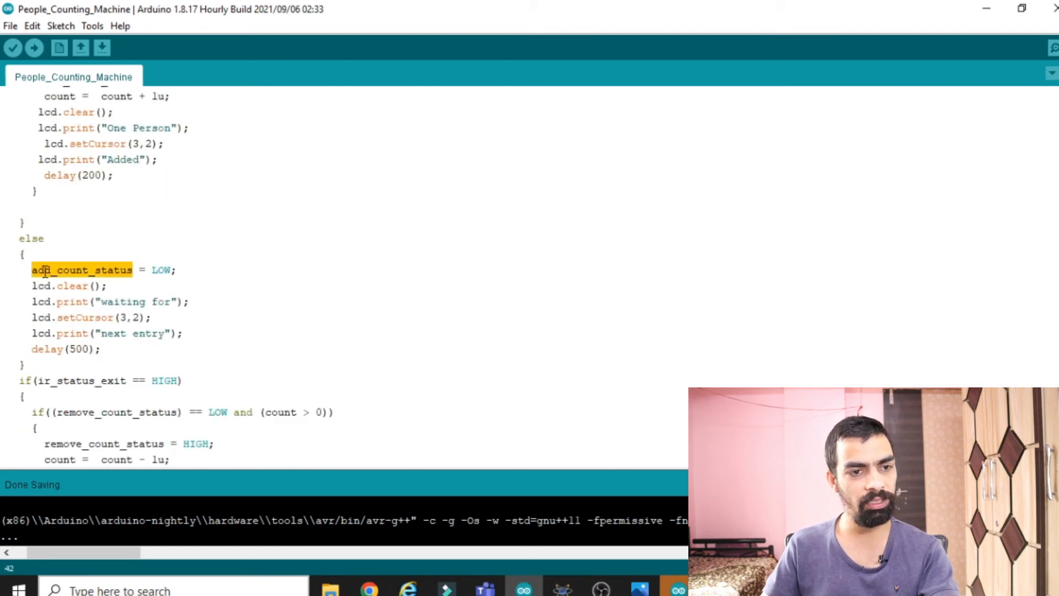
left_click(96, 270)
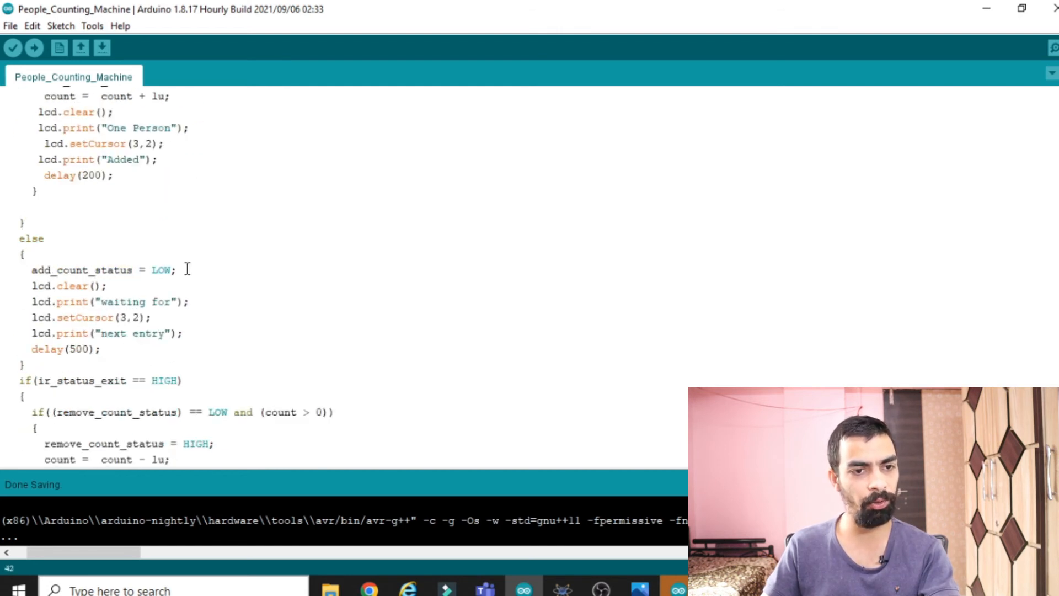
left_click_drag(187, 268, 2, 273)
Go back to the entry if block and review the add_count_status = HIGH assignment and the count + 1u line
scroll(40, 298, "up", 2)
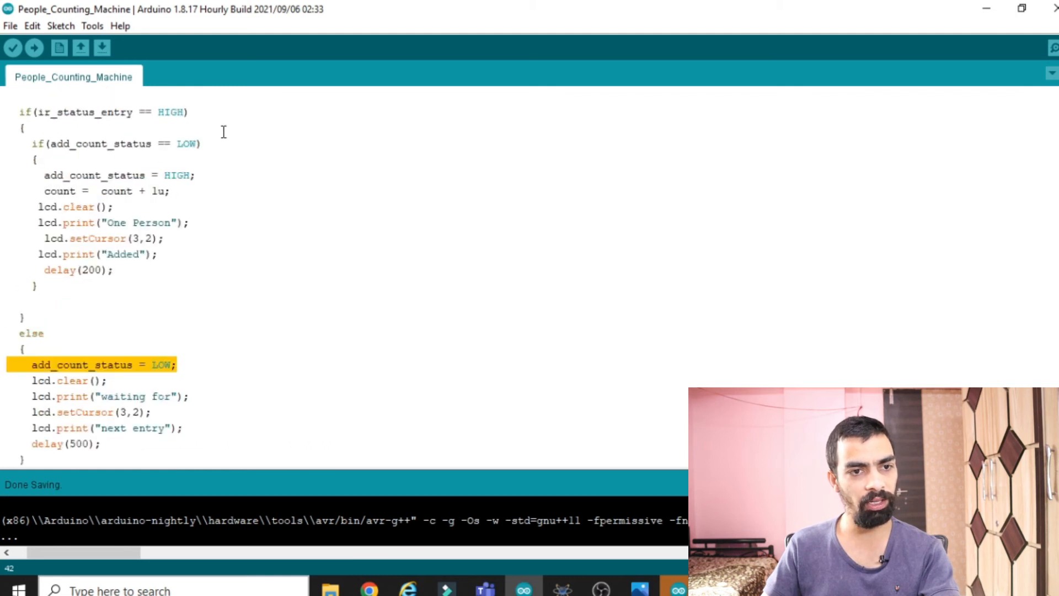
scroll(223, 372, "down", 1)
scroll(224, 373, "up", 2)
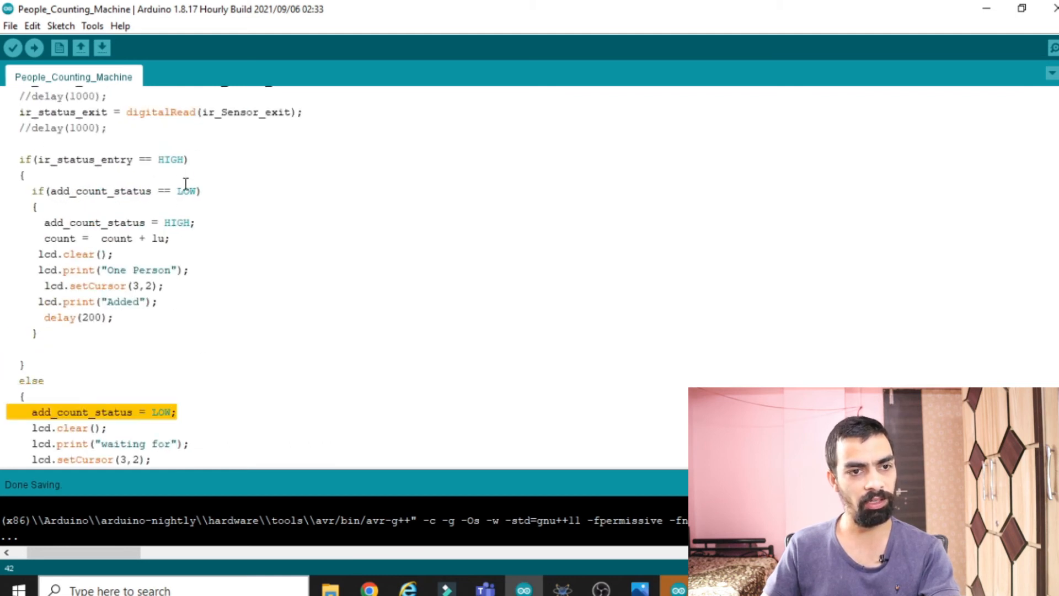
double_click(184, 222)
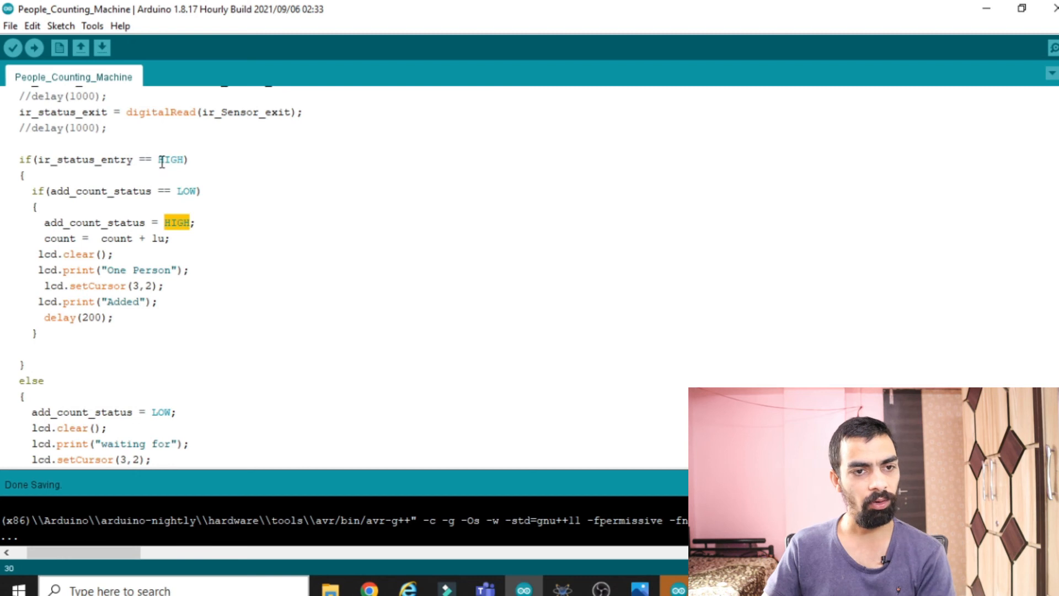
left_click_drag(173, 238, 76, 238)
Examine the else branch's add_count_status reset and its LCD print lines for "waiting for" and "next entry"
scroll(90, 259, "down", 3)
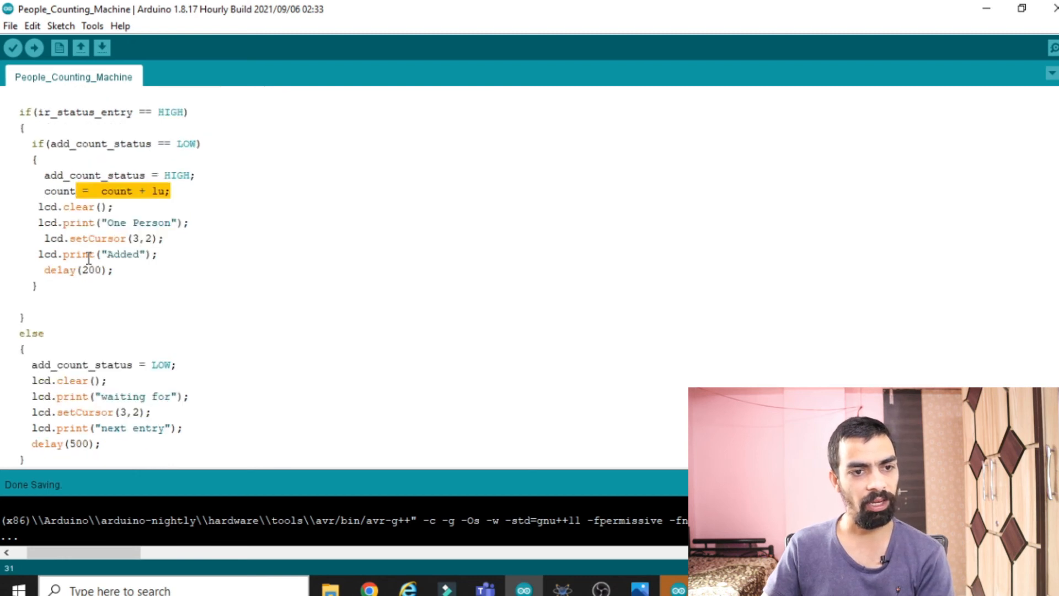
left_click_drag(200, 269, 15, 268)
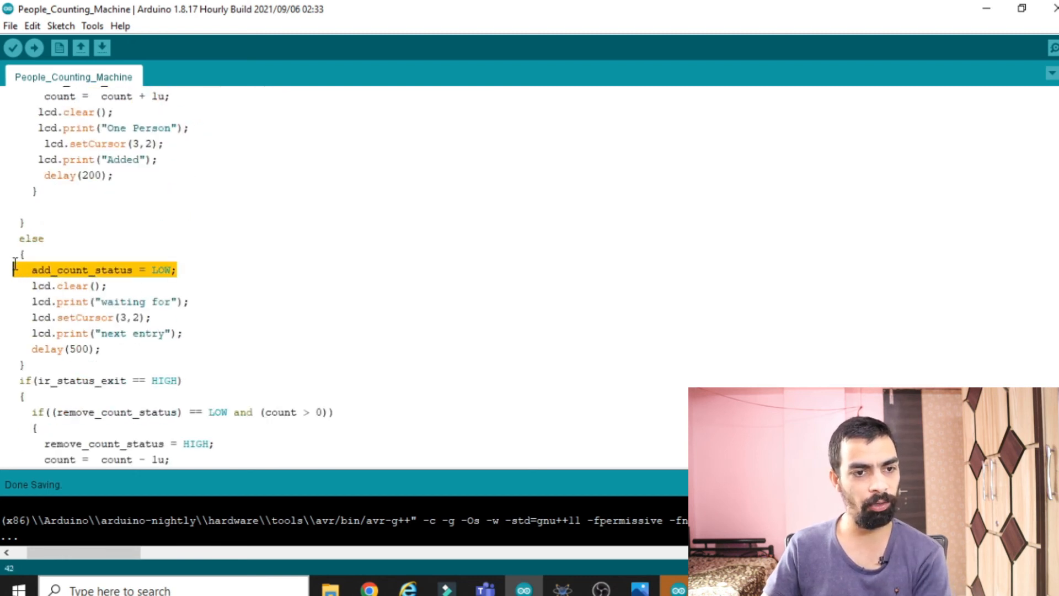
left_click_drag(101, 301, 146, 301)
left_click(166, 300)
left_click(109, 319)
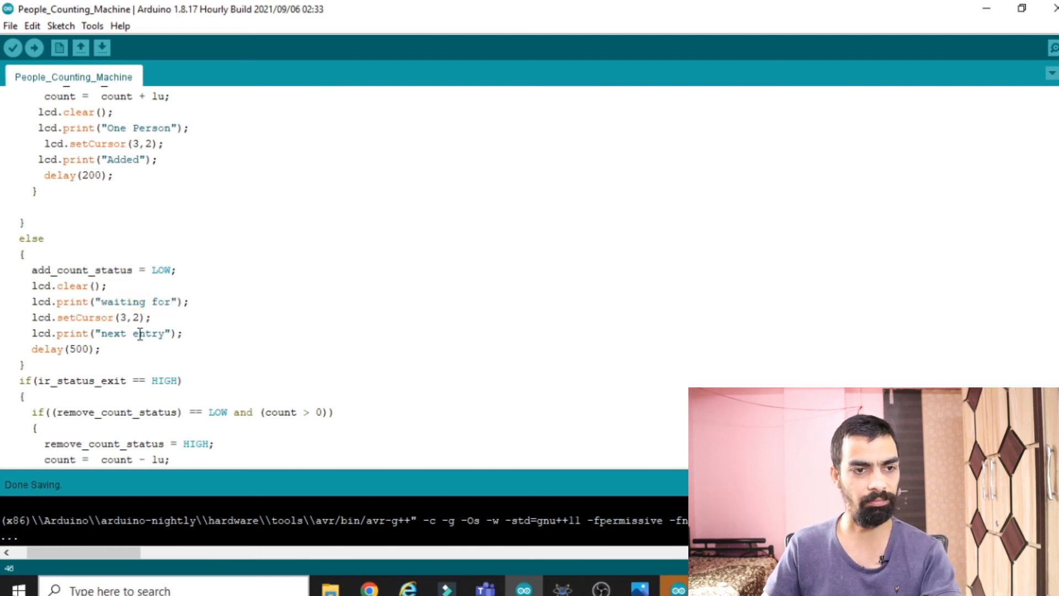
Finish reviewing the "next entry" print line and examine ir_status_exit in the exit if condition
double_click(158, 334)
scroll(183, 350, "down", 2)
left_click(124, 260)
scroll(111, 300, "down", 1)
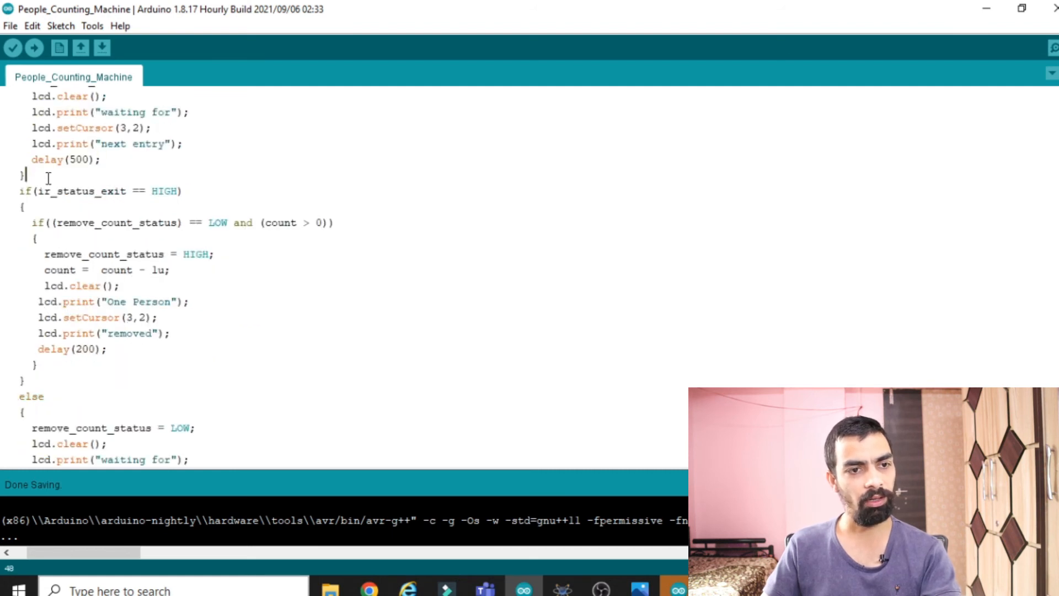
scroll(54, 258, "up", 1)
double_click(102, 238)
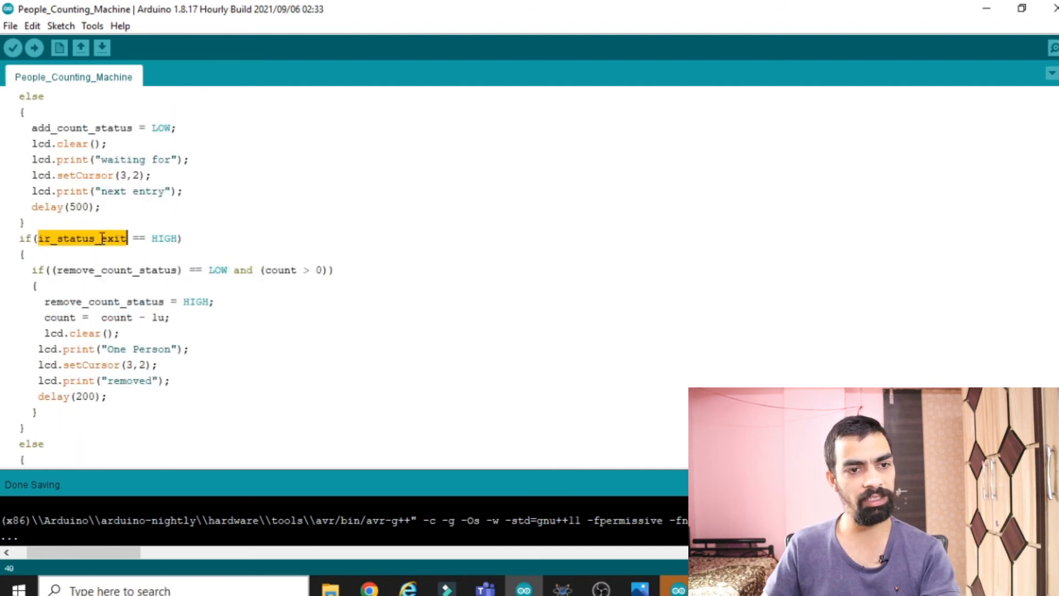
Switch to Proteus, set the Exit Gate sensor's logic state to 1, and return to the Arduino sketch
mouse_move(562, 587)
left_click(489, 514)
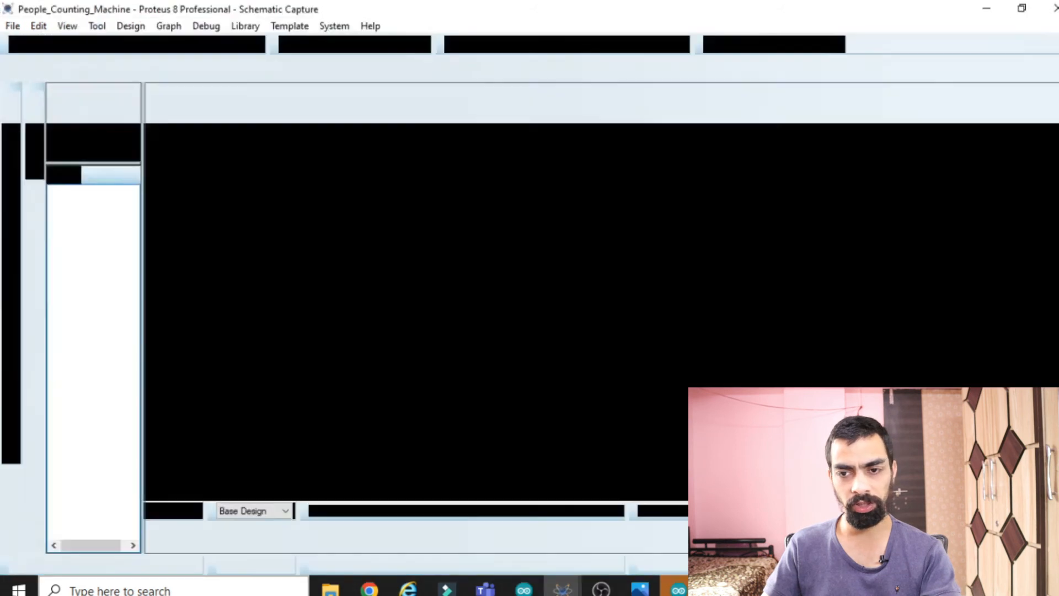
left_click(876, 321)
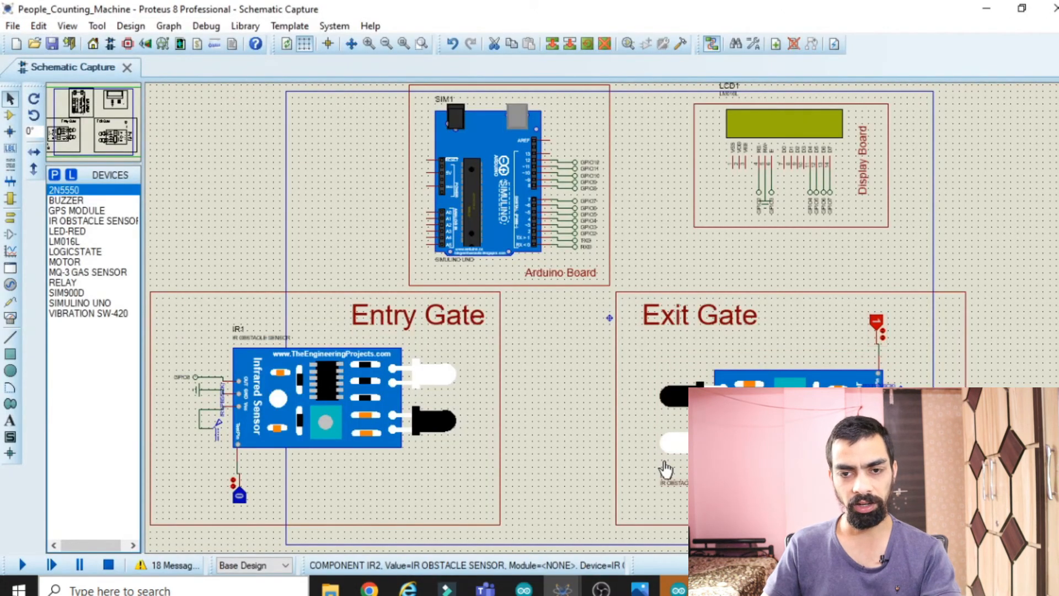
left_click(987, 8)
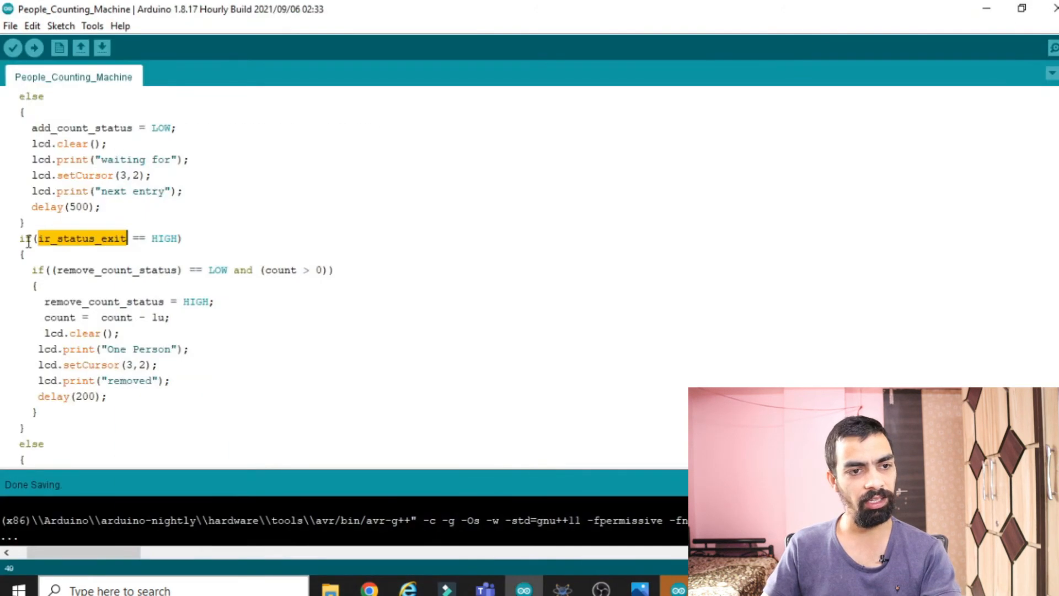
Examine the exit if condition, focusing on ir_status_exit and the HIGH value it is compared with
left_click(94, 240)
double_click(166, 237)
double_click(92, 237)
scroll(113, 270, "down", 1)
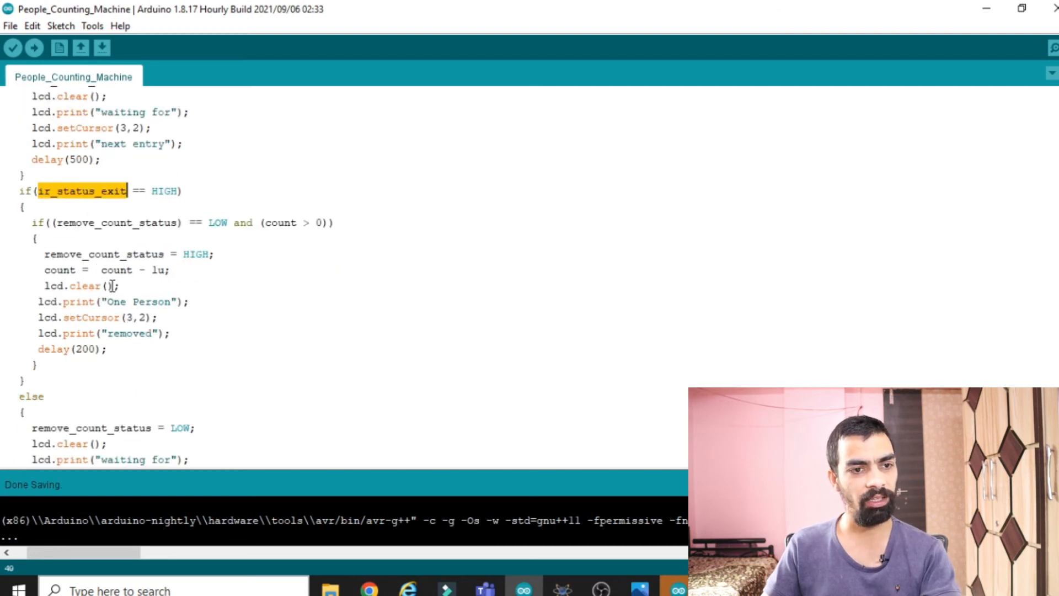
Examine remove_count_status in the nested exit condition and relate it to the Exit Gate sensor's logic state in Proteus
double_click(93, 229)
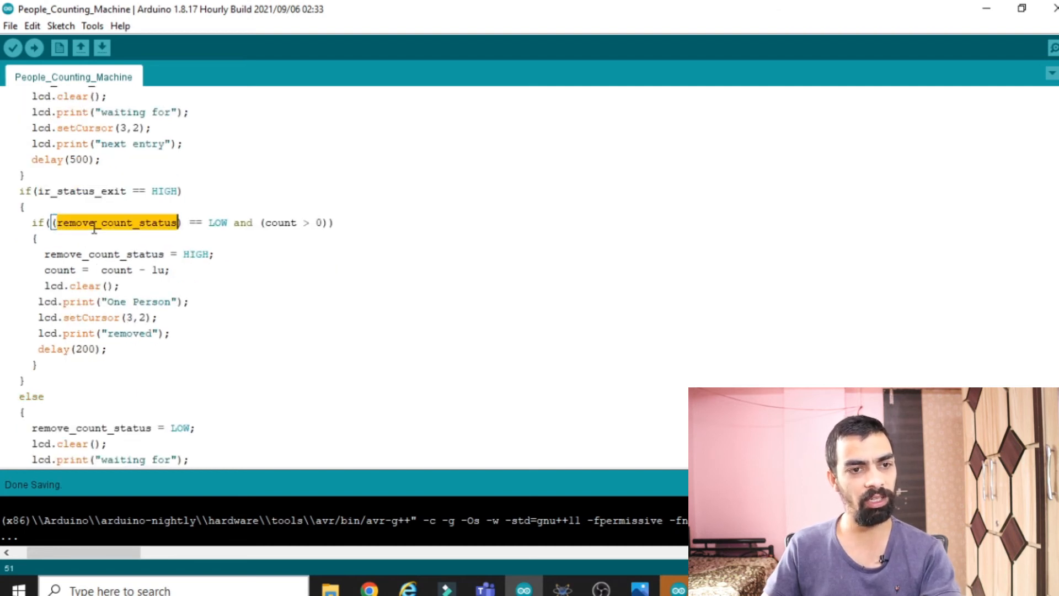
left_click(160, 222)
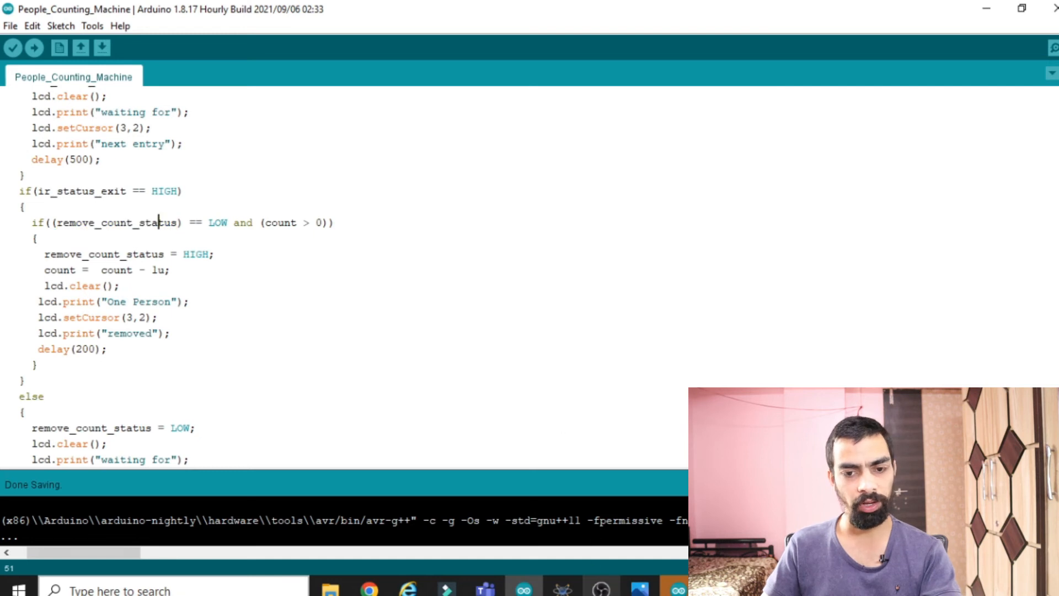
left_click(563, 587)
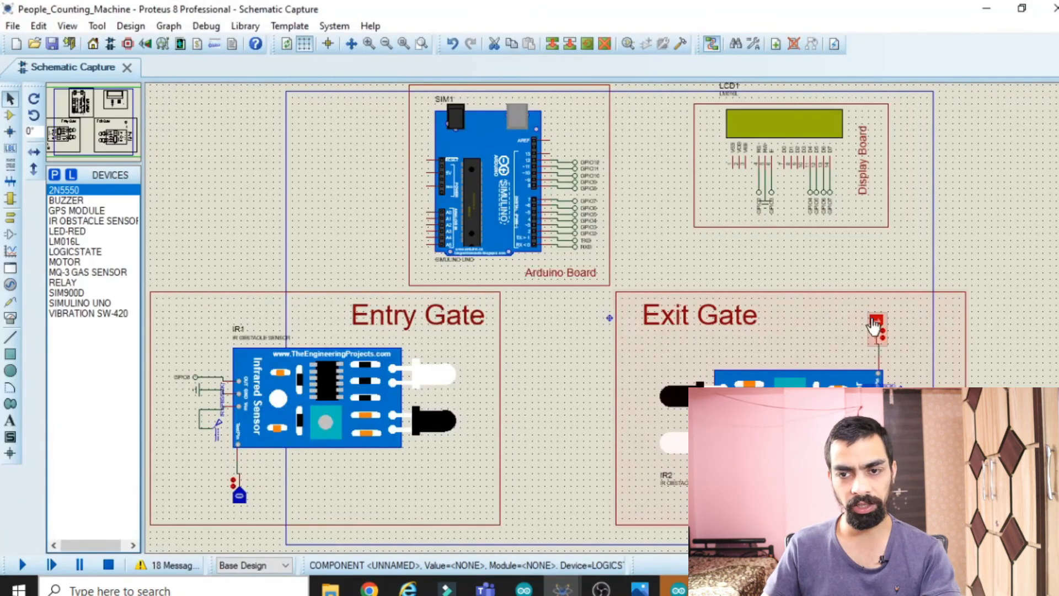
left_click(986, 9)
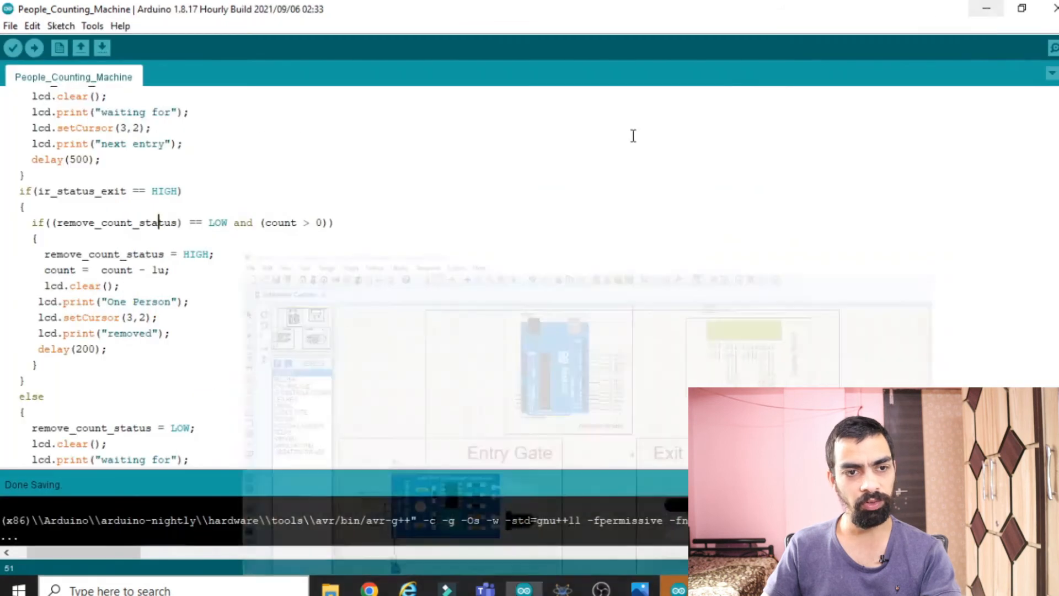
double_click(114, 224)
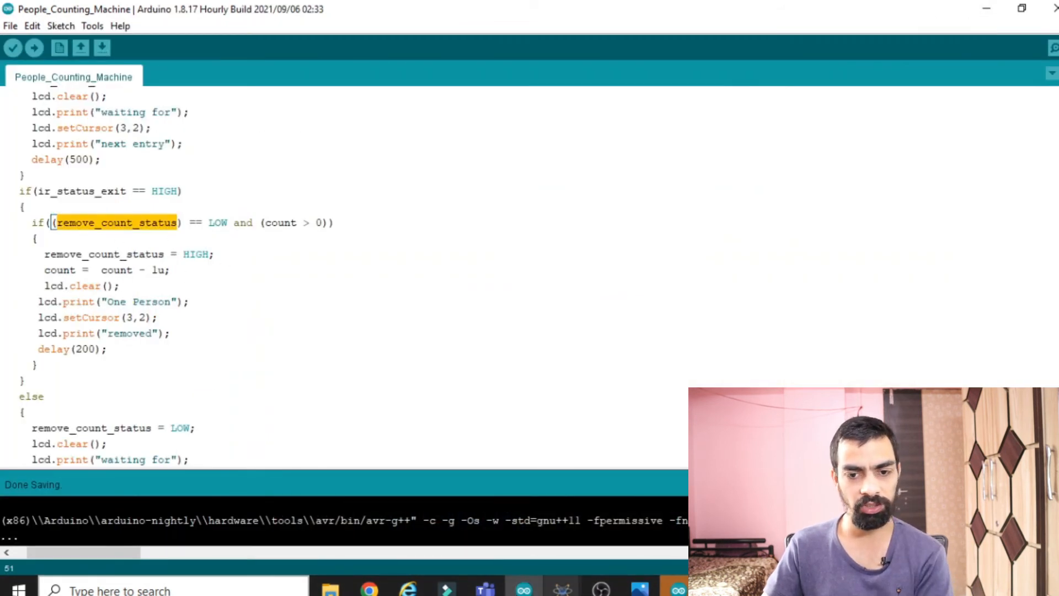
left_click(562, 588)
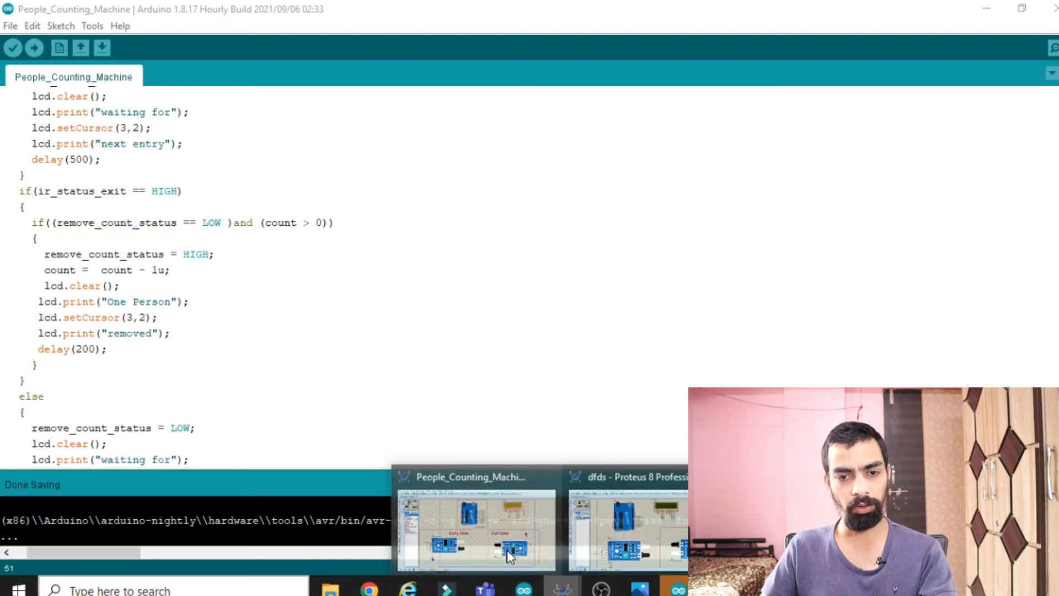
left_click(507, 550)
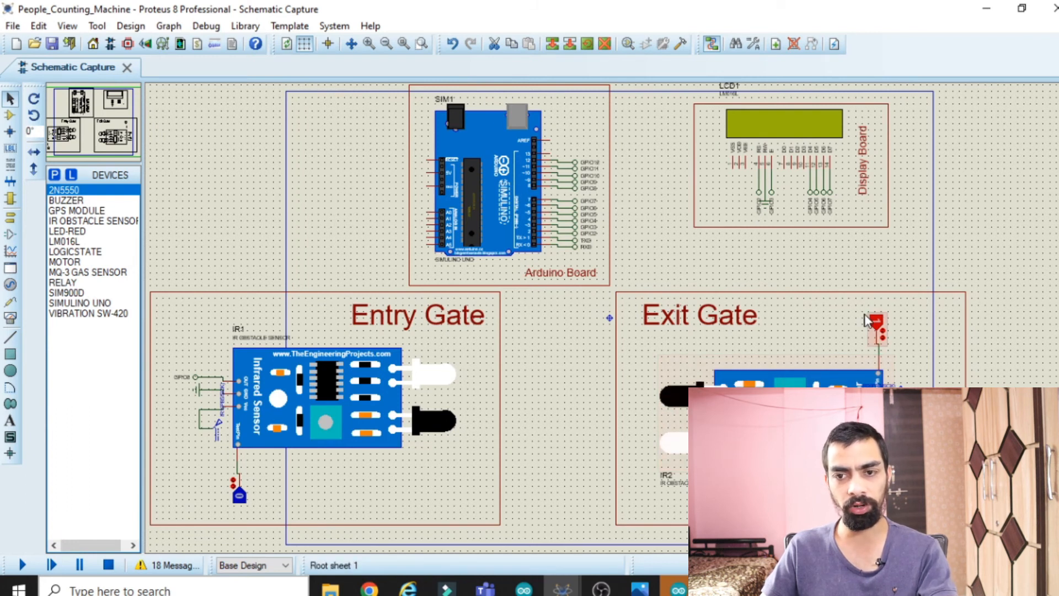
left_click(986, 8)
Review both parts of the nested exit condition, remove_count_status == LOW and count > 0
double_click(126, 222)
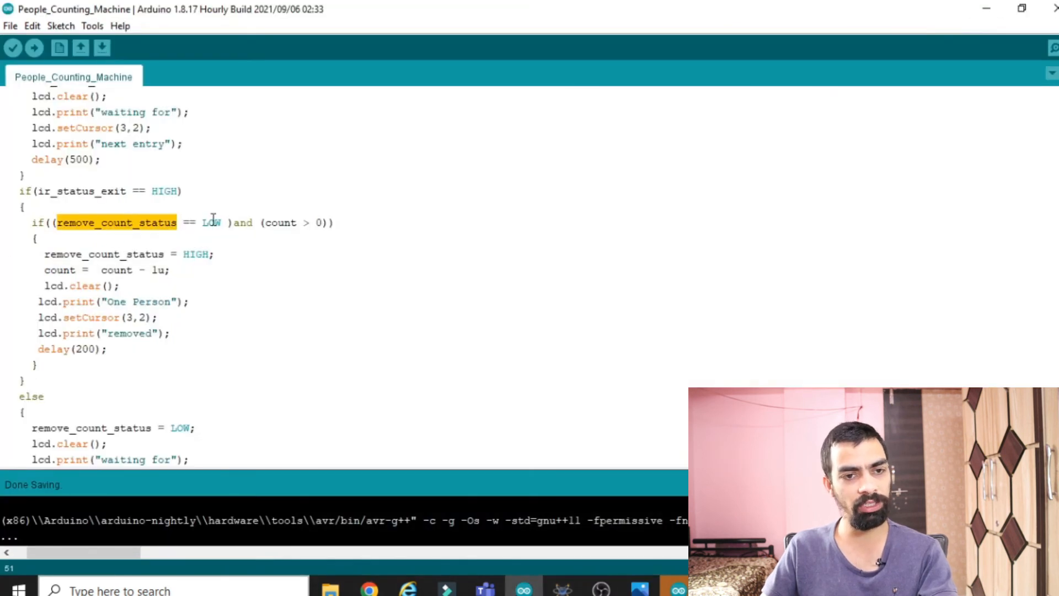
left_click(208, 221)
double_click(278, 223)
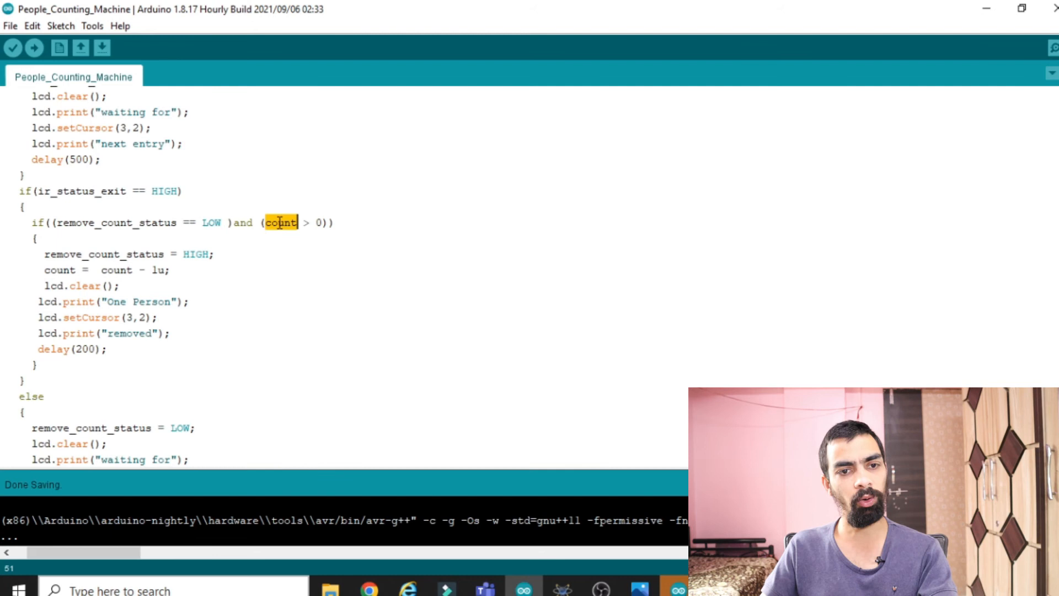
left_click_drag(303, 222, 338, 223)
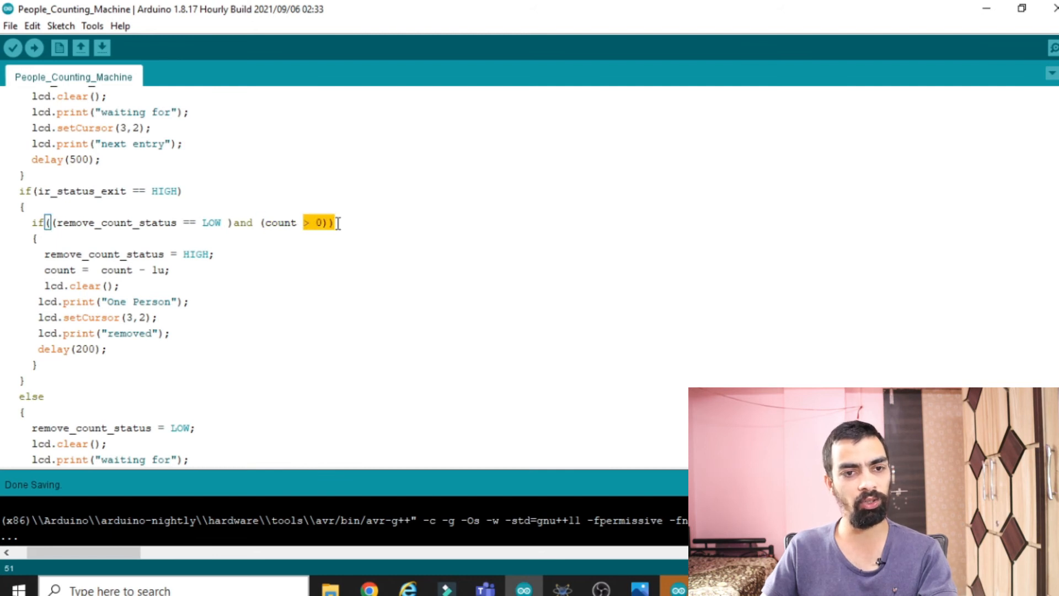
Examine the remove_count_status = HIGH assignment and the count - 1u line in the exit block
double_click(71, 253)
double_click(201, 255)
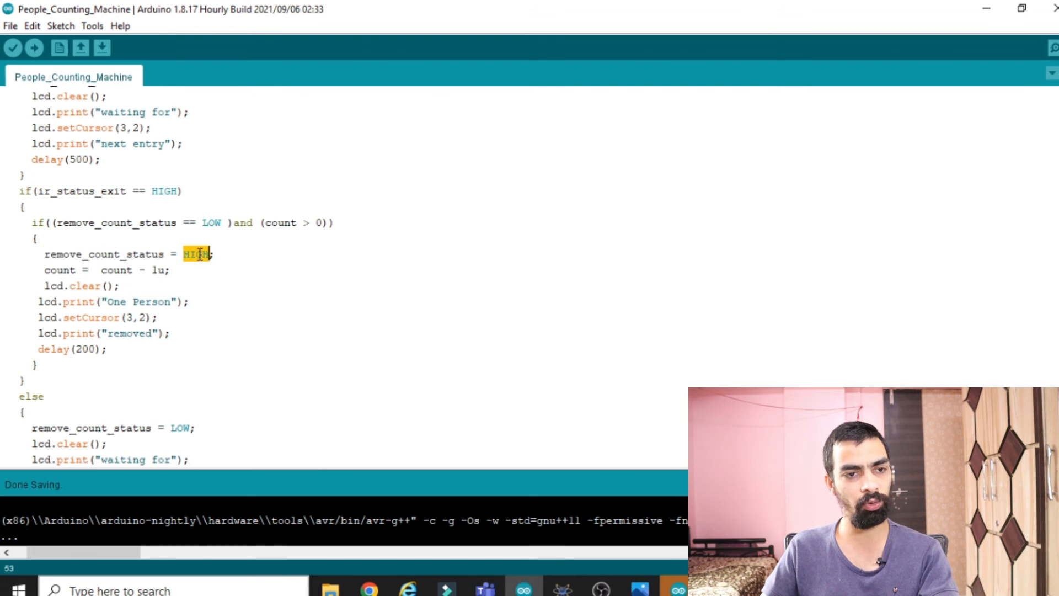
double_click(68, 270)
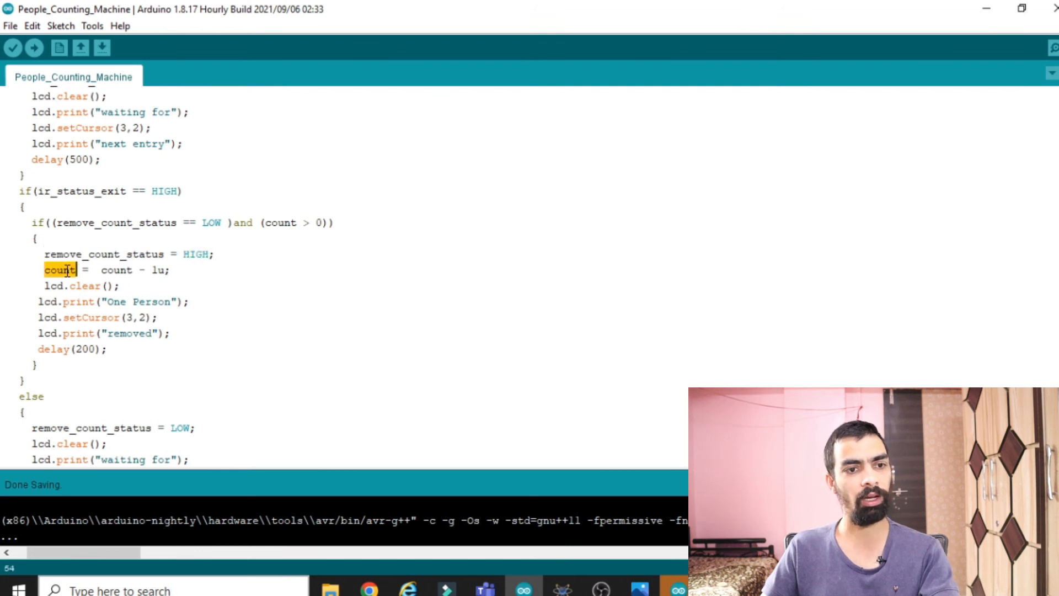
double_click(124, 271)
left_click_drag(171, 270, 186, 301)
Review the exit block's LCD lines that print "One Person" and "removed", and briefly view the Proteus schematic
left_click(65, 289)
left_click(83, 333)
scroll(198, 342, "down", 5)
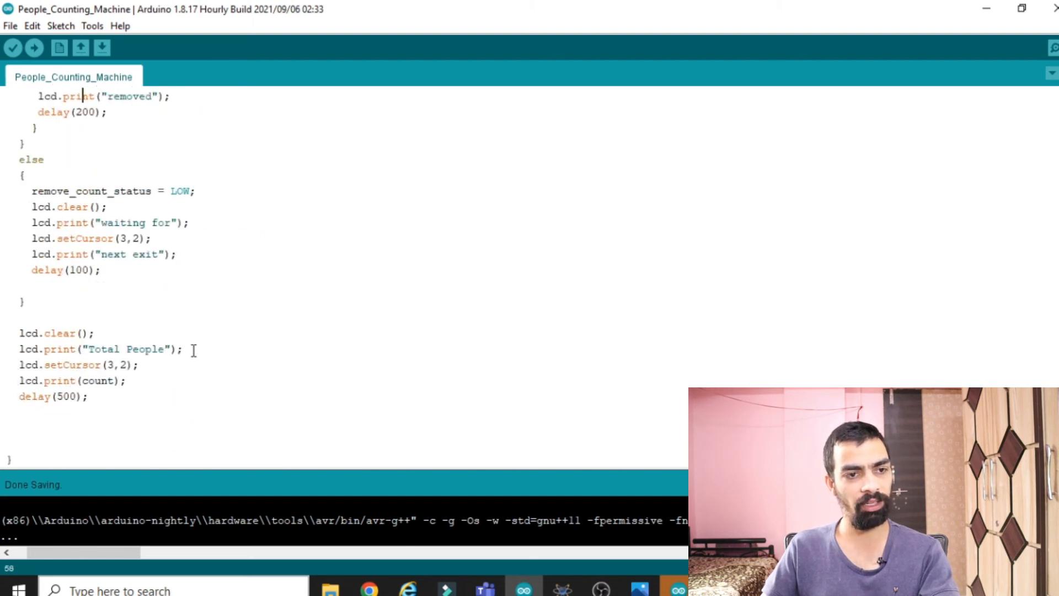
scroll(193, 350, "up", 2)
mouse_move(562, 586)
left_click(474, 538)
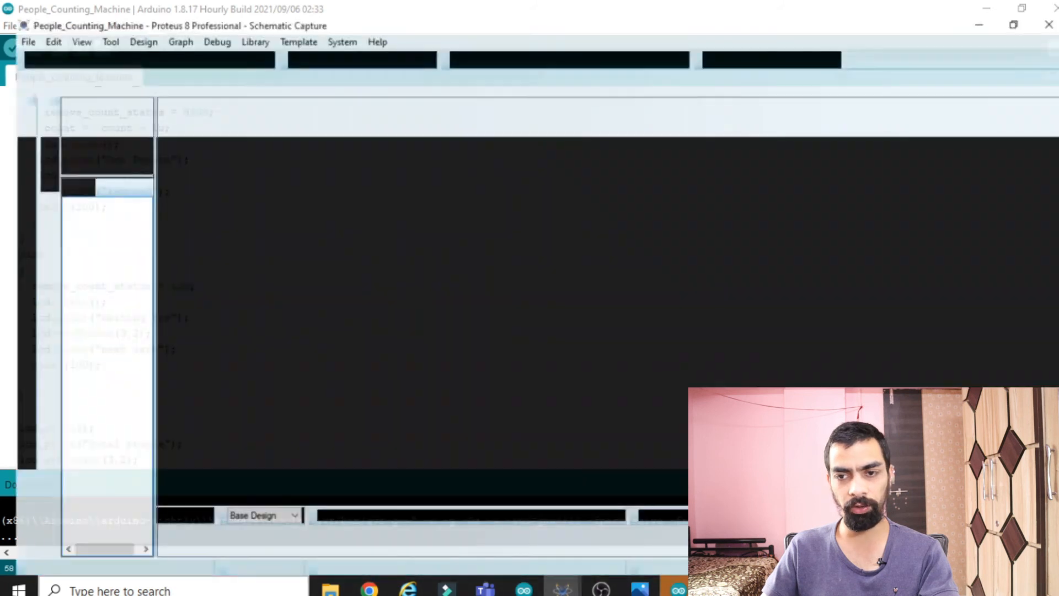
left_click(975, 11)
Re-examine the ir_status_exit == HIGH condition and locate its matching else branch
scroll(74, 249, "up", 2)
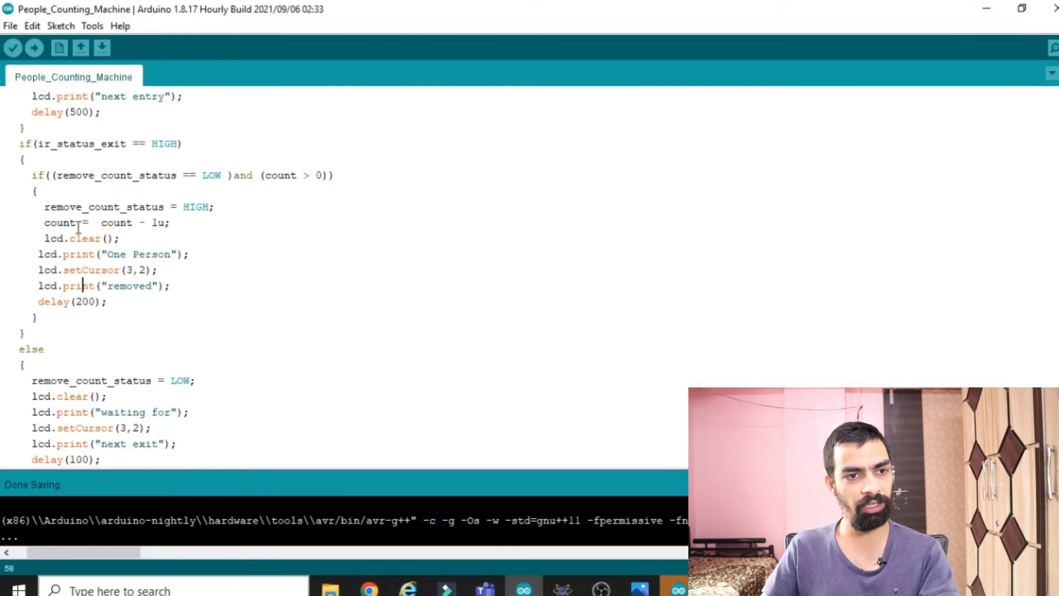
double_click(98, 147)
double_click(156, 147)
left_click(21, 349)
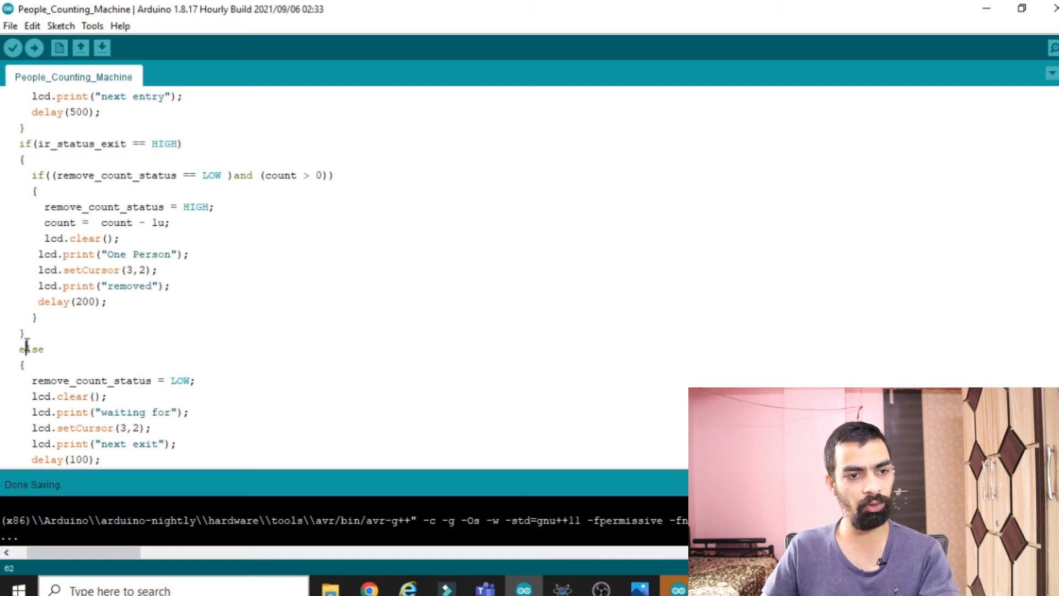
scroll(66, 371, "down", 1)
left_click(49, 292)
scroll(51, 298, "down", 2)
Examine the remove_count_status = LOW reset in the exit condition's else branch
left_click(119, 238)
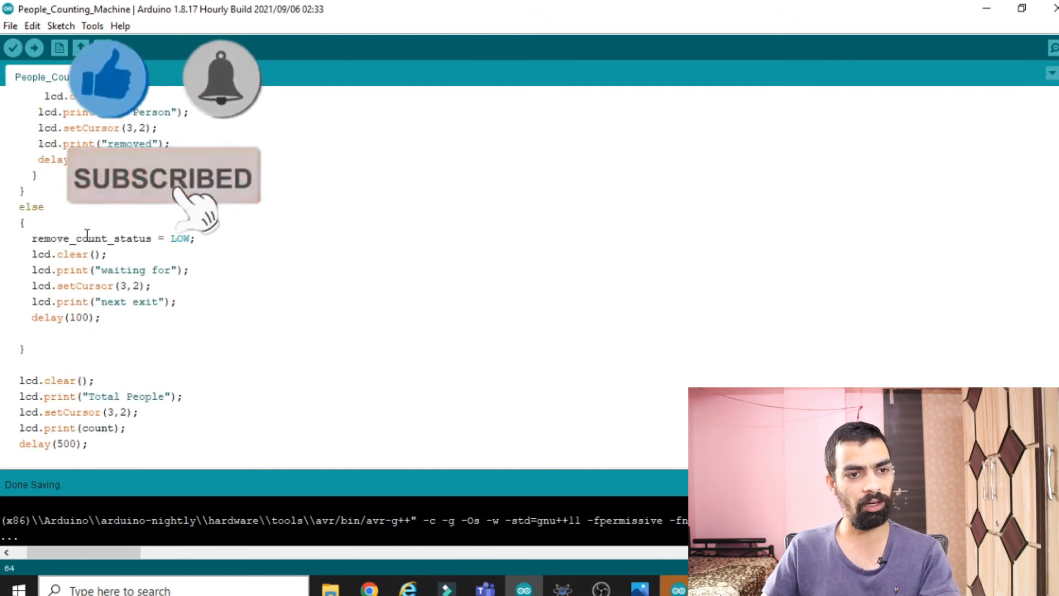
double_click(145, 238)
left_click(221, 231)
left_click_drag(215, 235, 39, 232)
scroll(78, 223, "up", 1)
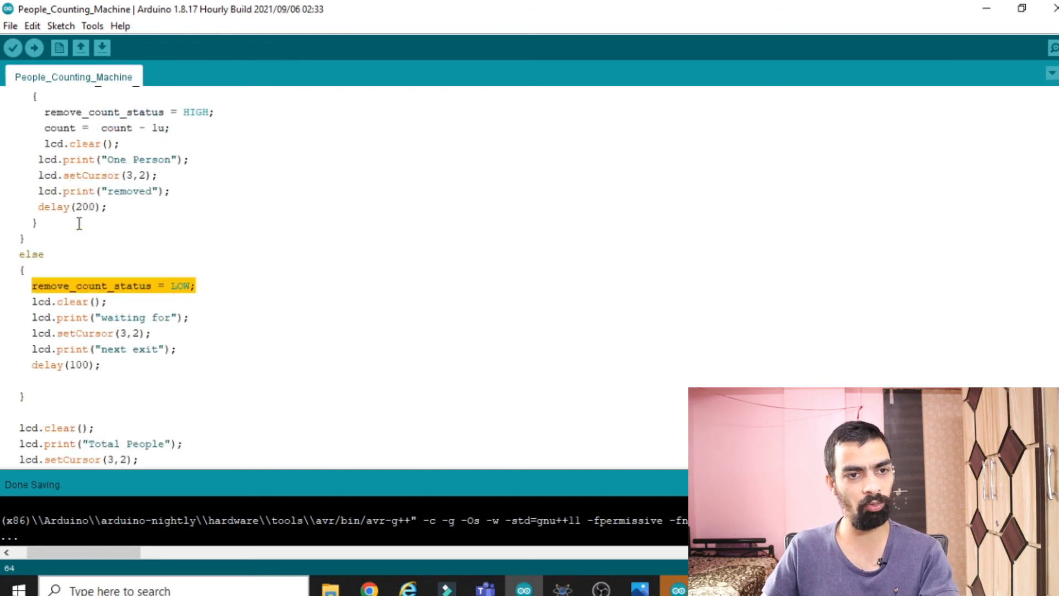
left_click(122, 159)
left_click_drag(215, 286, 44, 288)
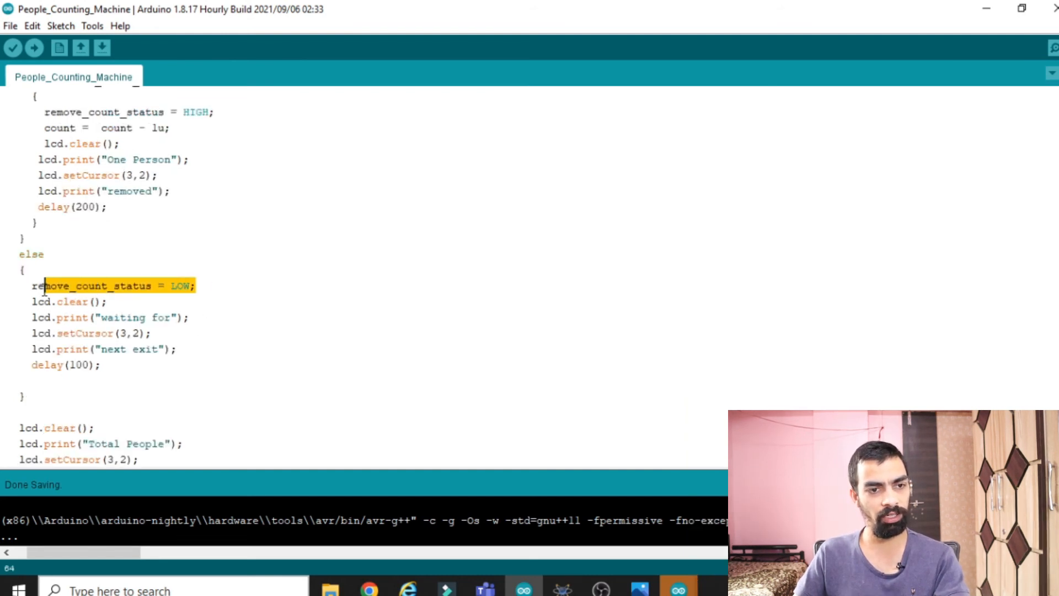
Examine the else branch's LCD print lines for "waiting for" and "next exit"
double_click(123, 317)
left_click(153, 318)
scroll(132, 329, "down", 2)
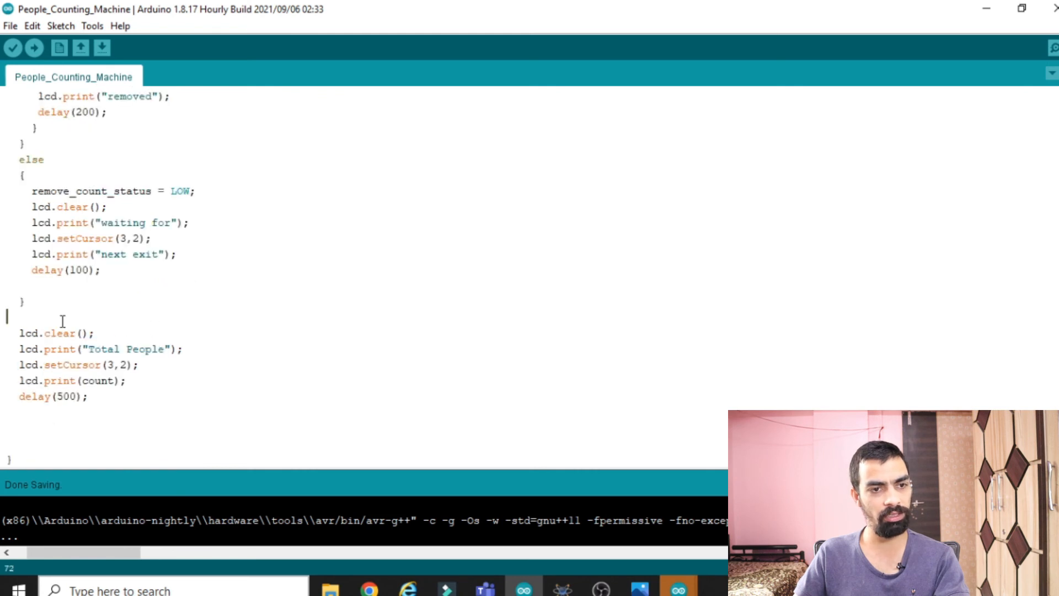
left_click(134, 221)
scroll(147, 343, "up", 3)
scroll(146, 347, "down", 1)
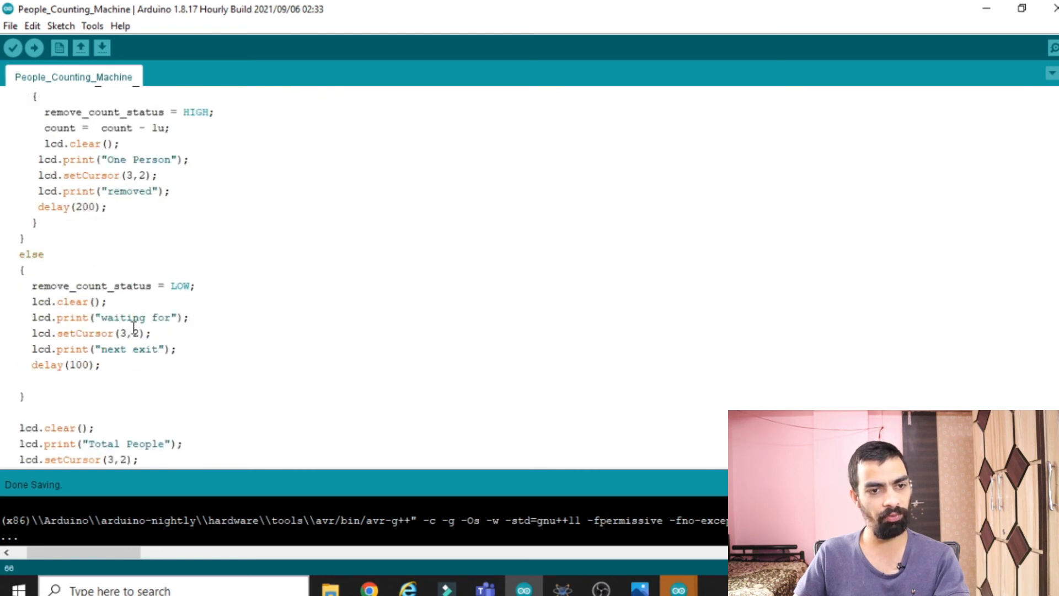
left_click_drag(187, 353, 7, 301)
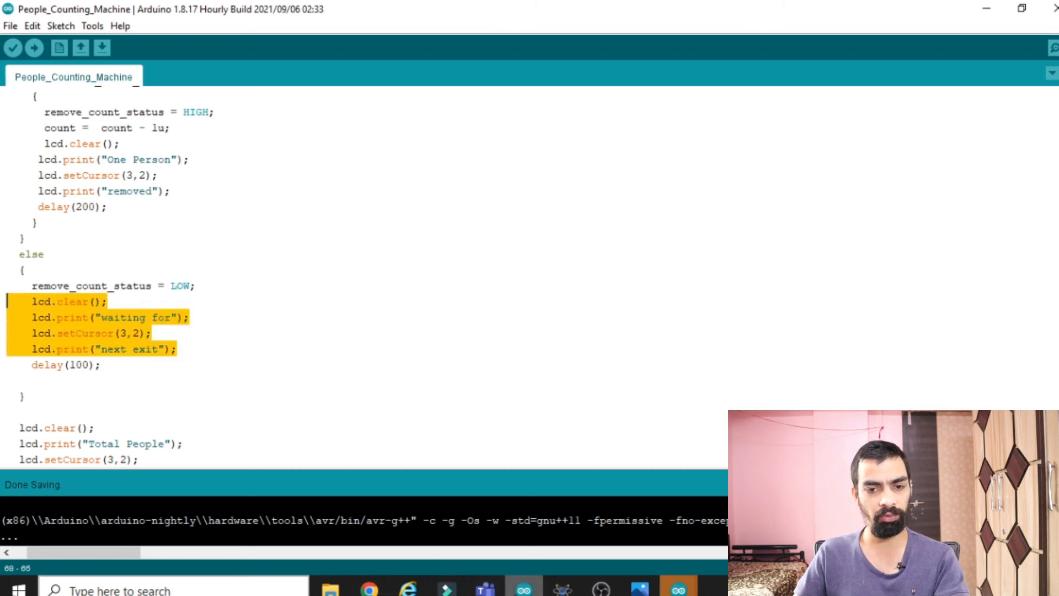
Switch to Proteus to inspect the Entry Gate and Exit Gate logic states, and return to the sketch
left_click(562, 589)
left_click(428, 514)
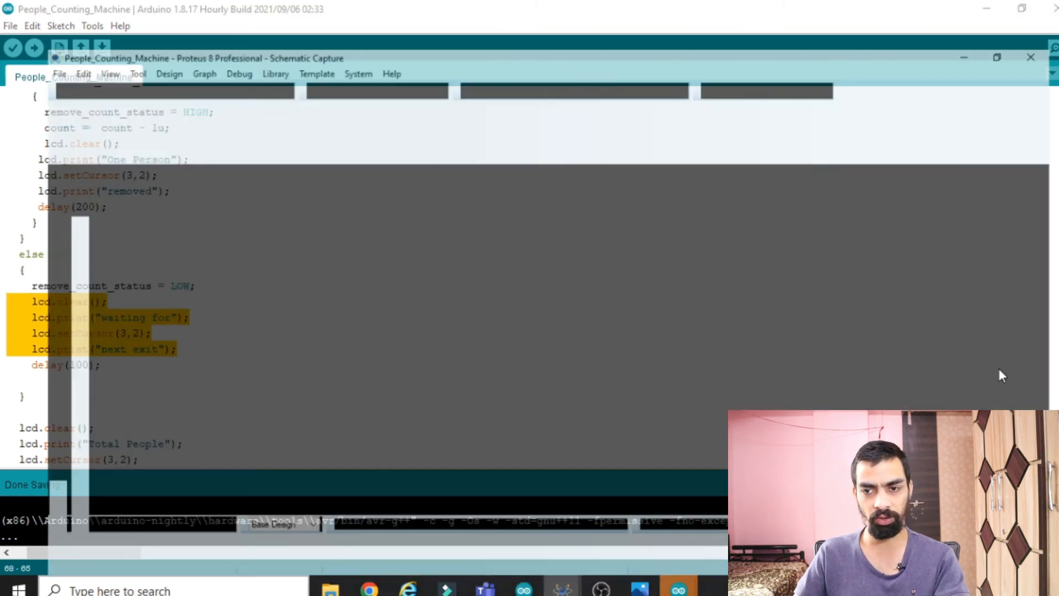
left_click(986, 8)
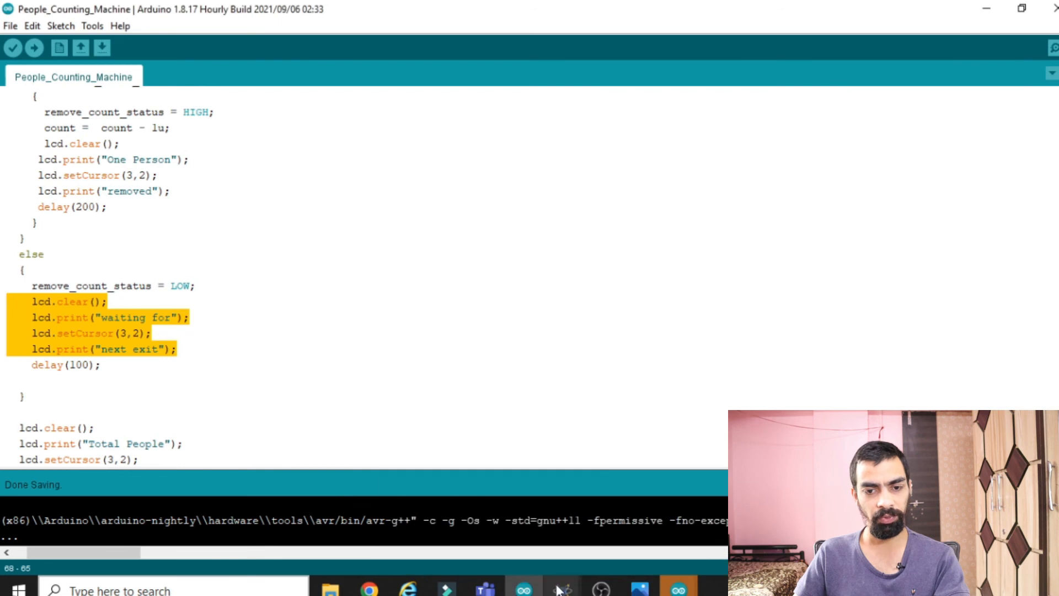
left_click(479, 518)
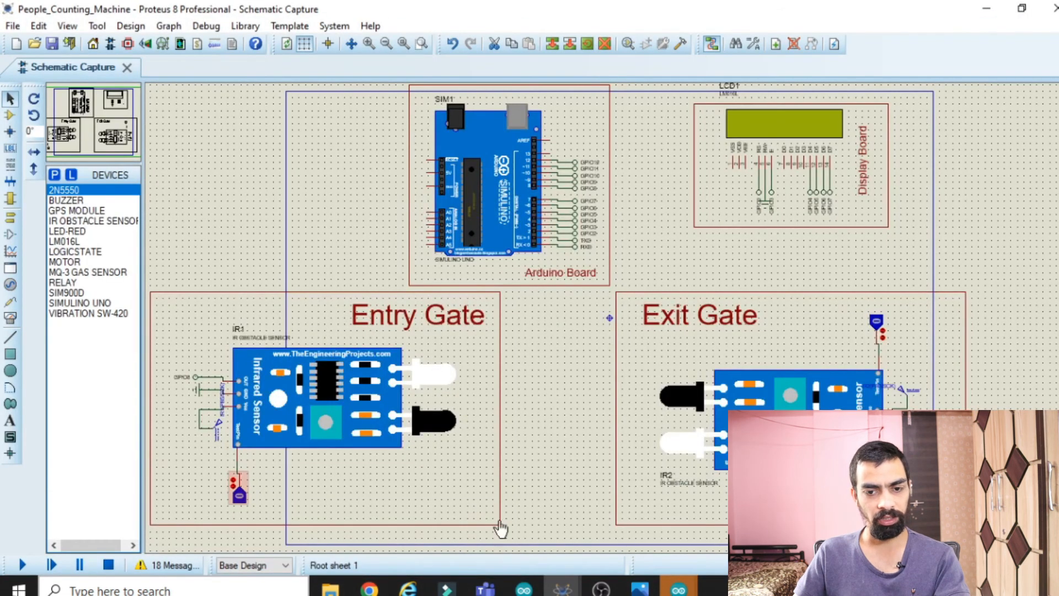
left_click(987, 8)
Look back over the entry and exit blocks and examine the closing LCD lines printing "Total People" and count
scroll(33, 272, "up", 6)
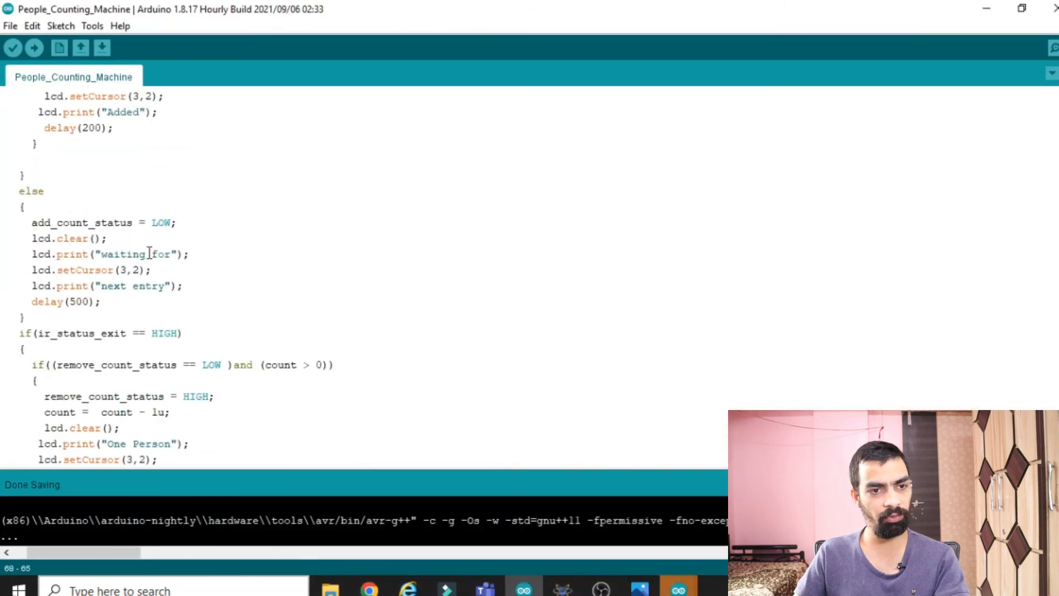
scroll(172, 331, "down", 3)
scroll(121, 331, "up", 2)
scroll(118, 326, "up", 4)
scroll(114, 318, "down", 4)
scroll(114, 313, "down", 7)
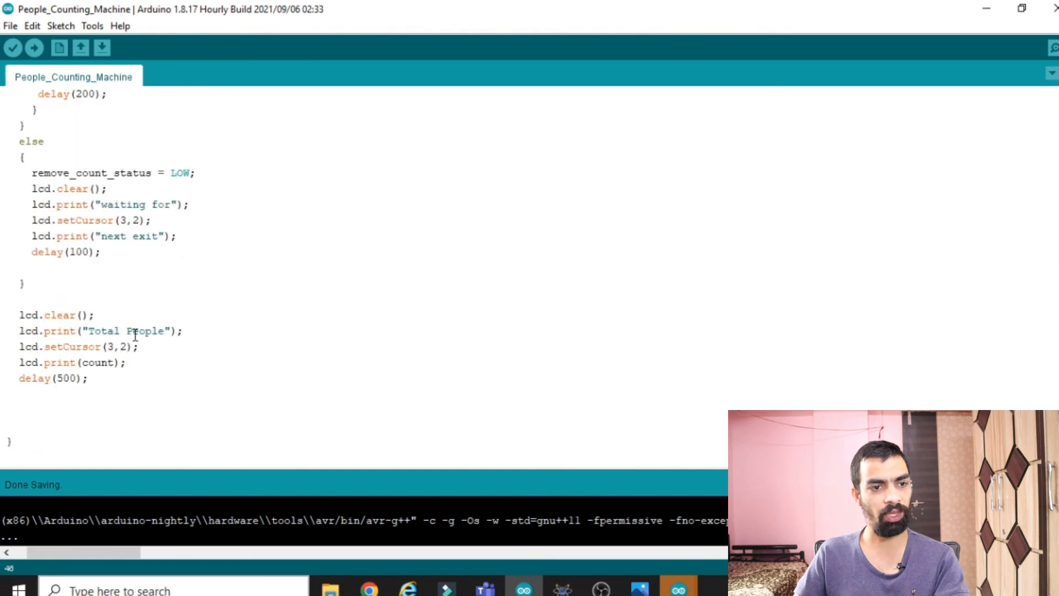
left_click_drag(17, 315, 190, 332)
left_click(152, 331)
double_click(100, 363)
Highlight the whole sketch, from the LiquidCrystal include to the end of loop, as an overview
left_click_drag(108, 379, 3, 73)
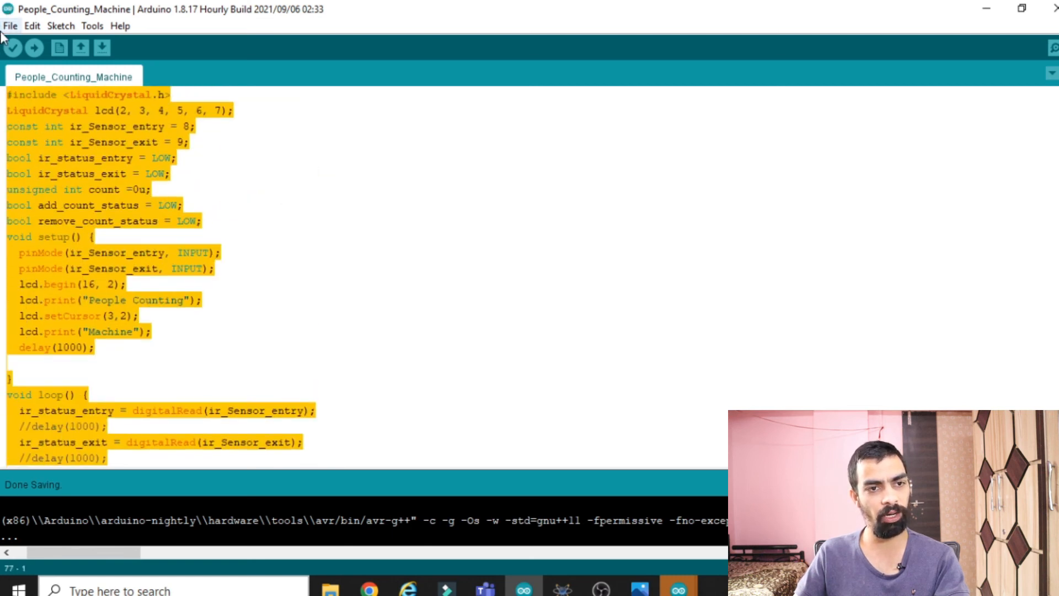
left_click(101, 94)
mouse_move(8, 94)
left_mouse_down()
mouse_move(248, 466)
mouse_move(251, 501)
mouse_move(206, 449)
mouse_move(194, 549)
mouse_move(194, 538)
left_mouse_up()
left_click_drag(112, 387, 5, 60)
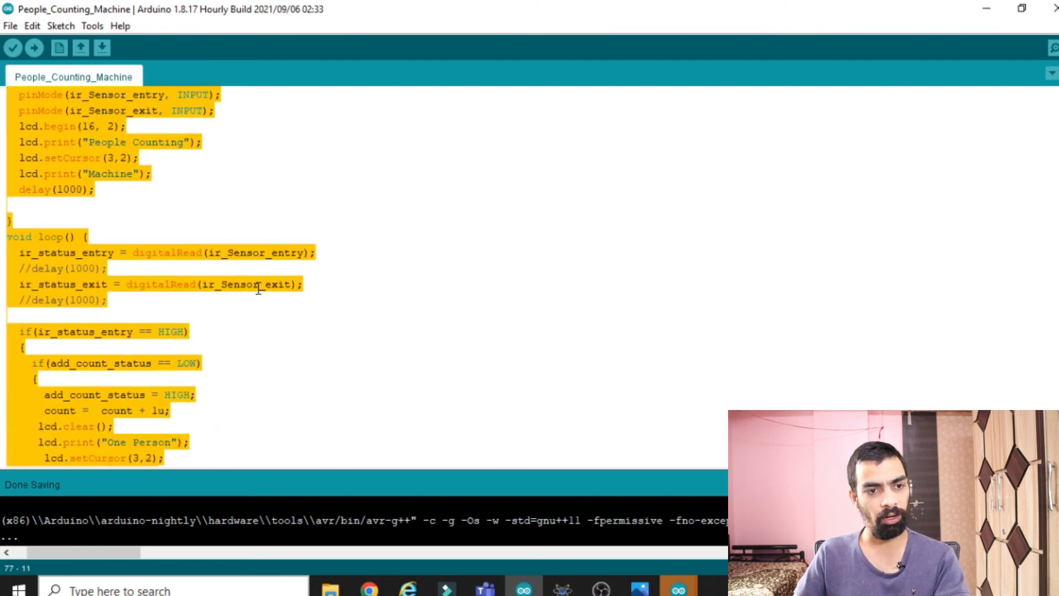
Switch to the People_Counting_Machine schematic in Proteus and set the Entry Gate sensor's logic state to 0
scroll(258, 288, "down", 3)
left_click(257, 316)
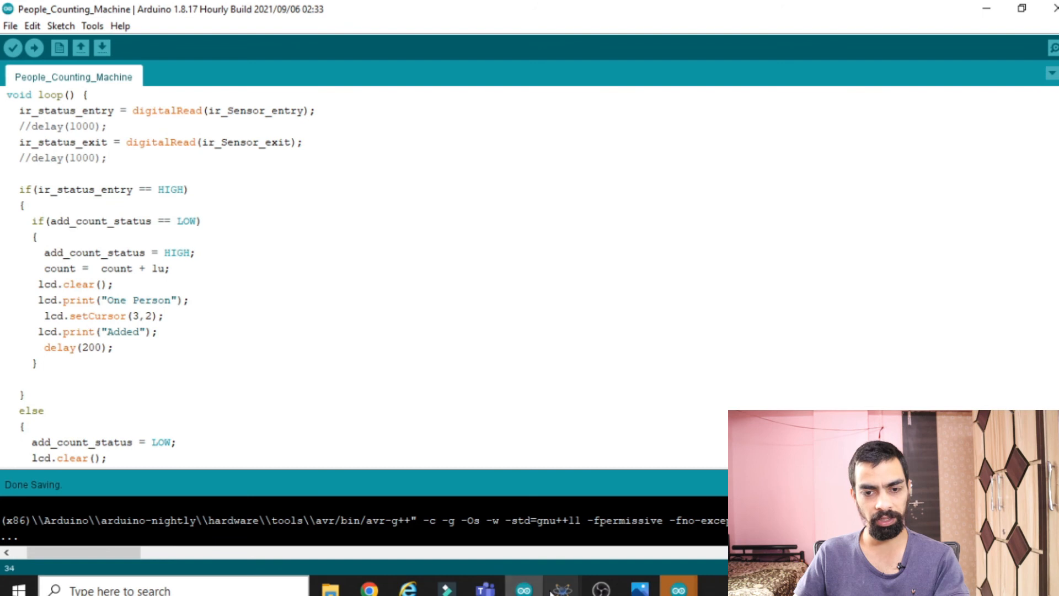
mouse_move(563, 588)
left_click(447, 515)
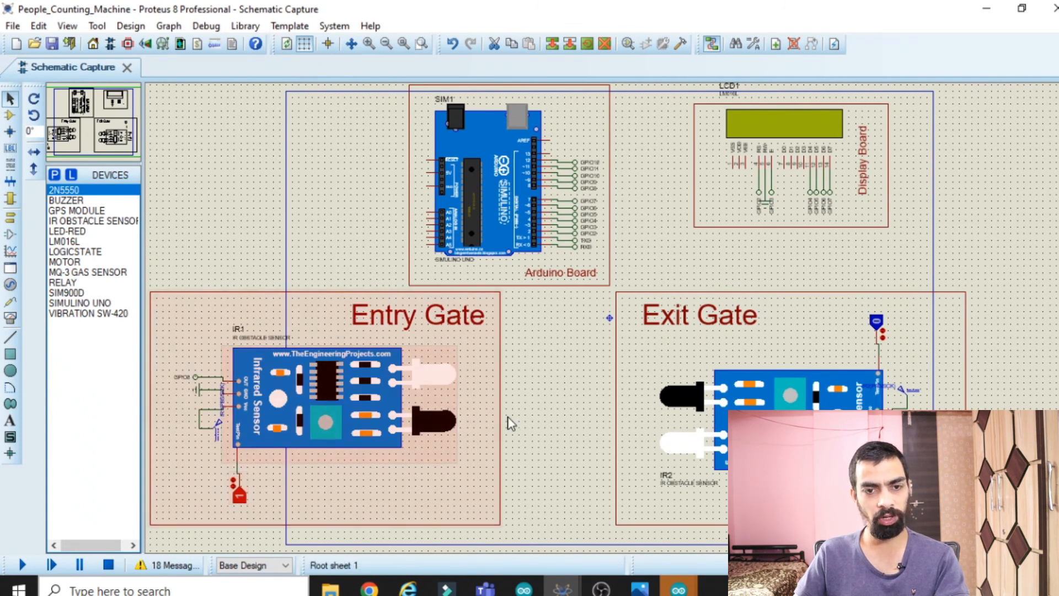
left_click(239, 494)
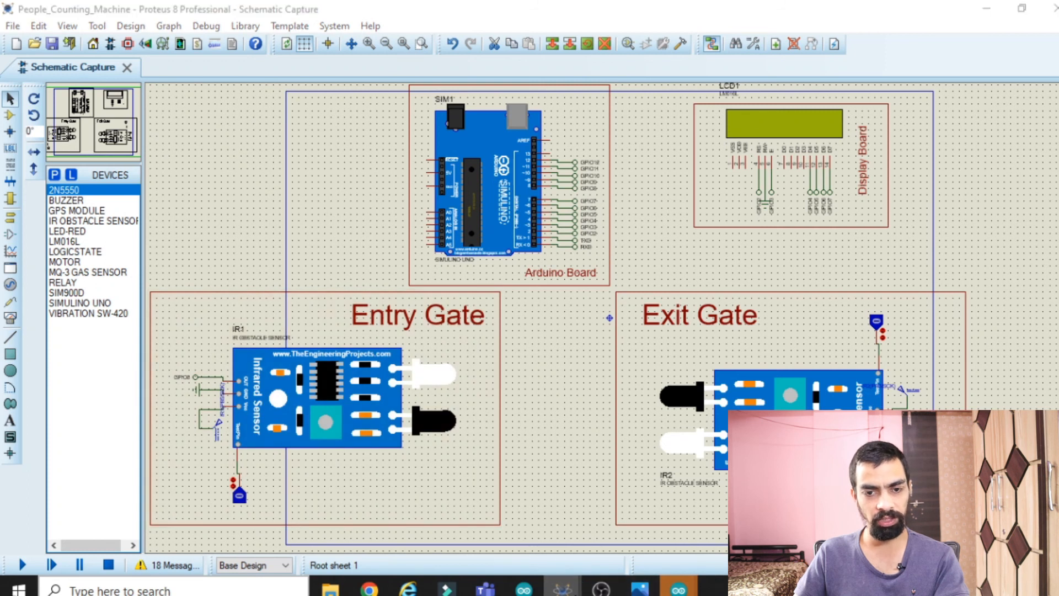
Return to the Arduino sketch and examine where add_count_status is assigned HIGH in the entry block and LOW in its else branch
left_click(523, 590)
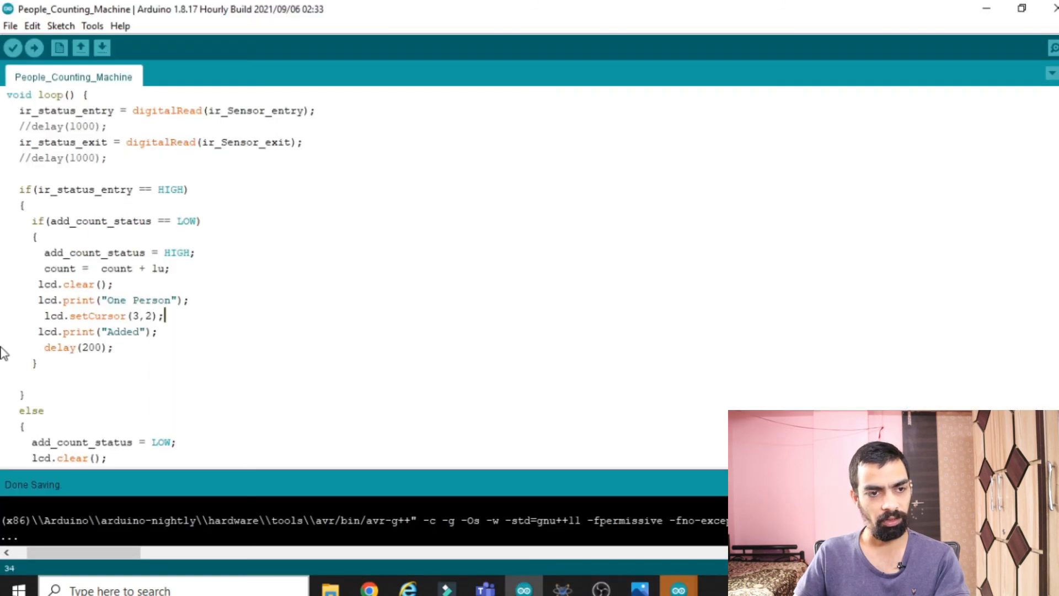
double_click(110, 265)
double_click(131, 249)
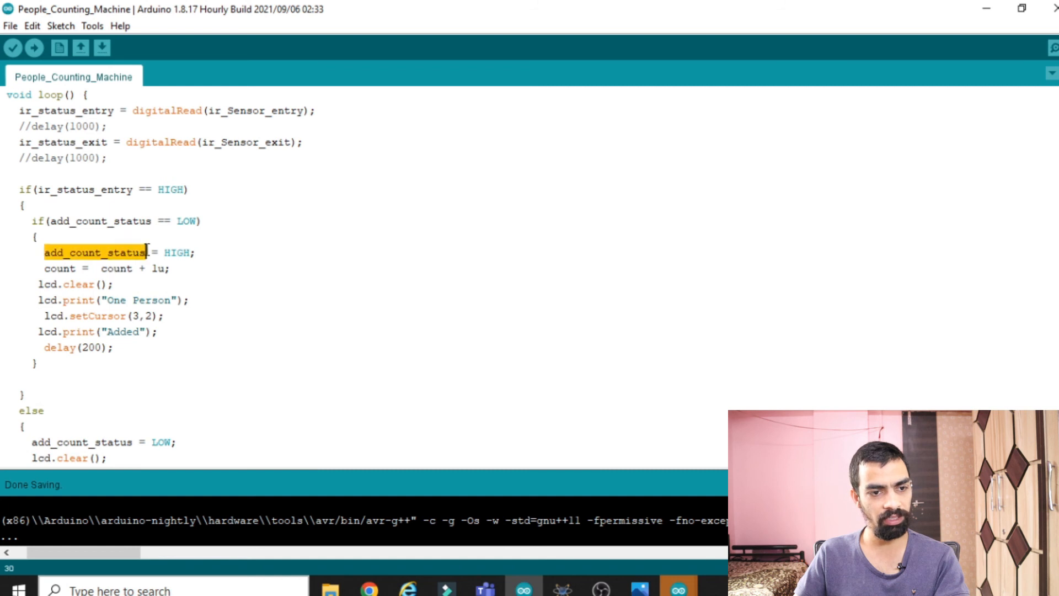
scroll(143, 248, "down", 2)
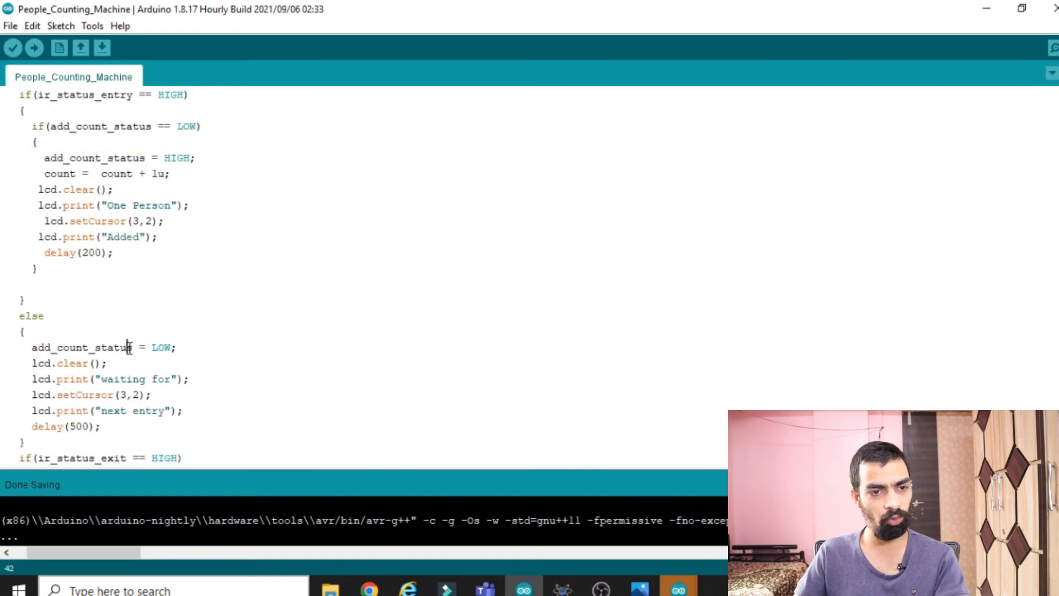
double_click(130, 347)
left_click_drag(197, 345, 22, 331)
scroll(55, 331, "down", 8)
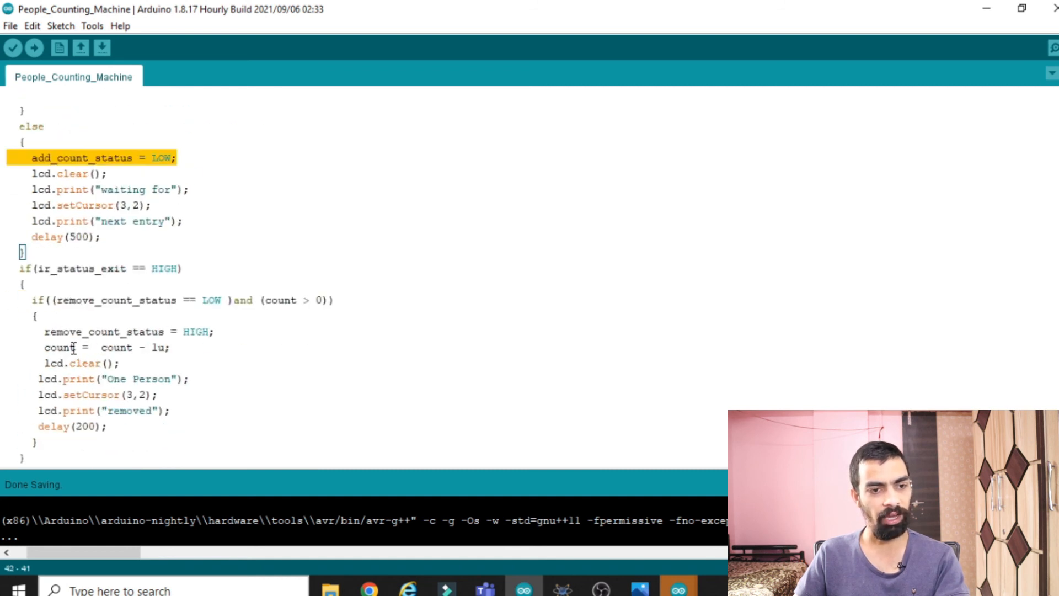
Examine where remove_count_status is assigned LOW in the exit else branch and HIGH in the exit block
double_click(96, 315)
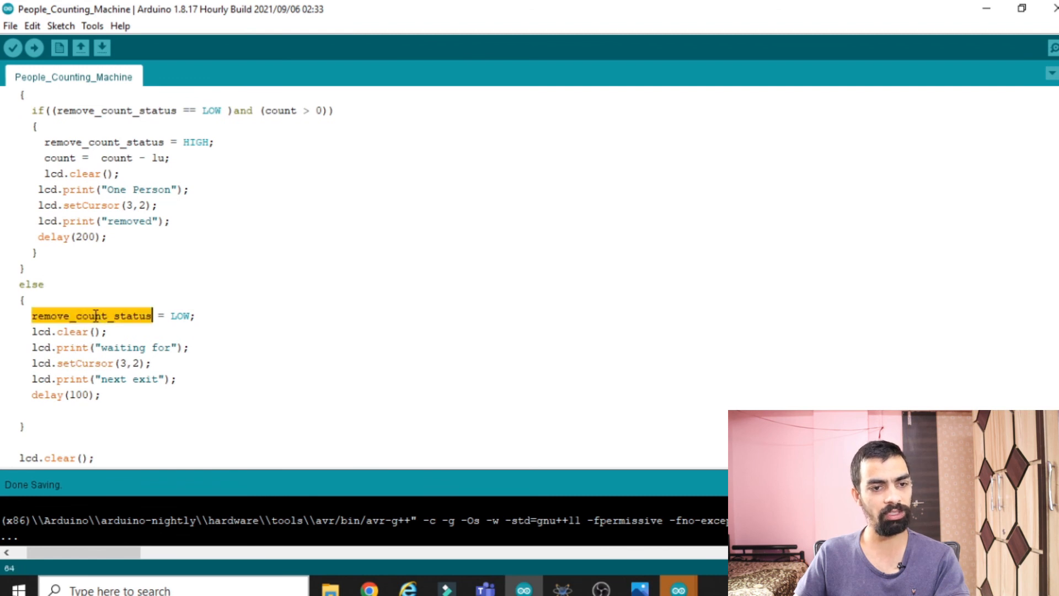
scroll(98, 317, "down", 3)
scroll(110, 201, "up", 2)
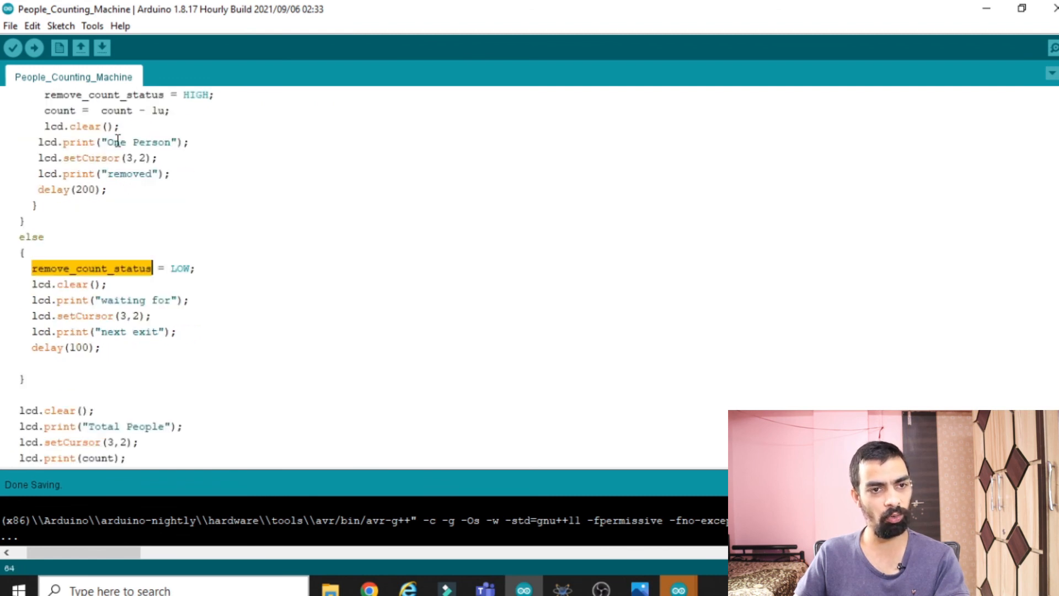
scroll(118, 141, "up", 2)
triple_click(229, 186)
left_click_drag(229, 190, 42, 189)
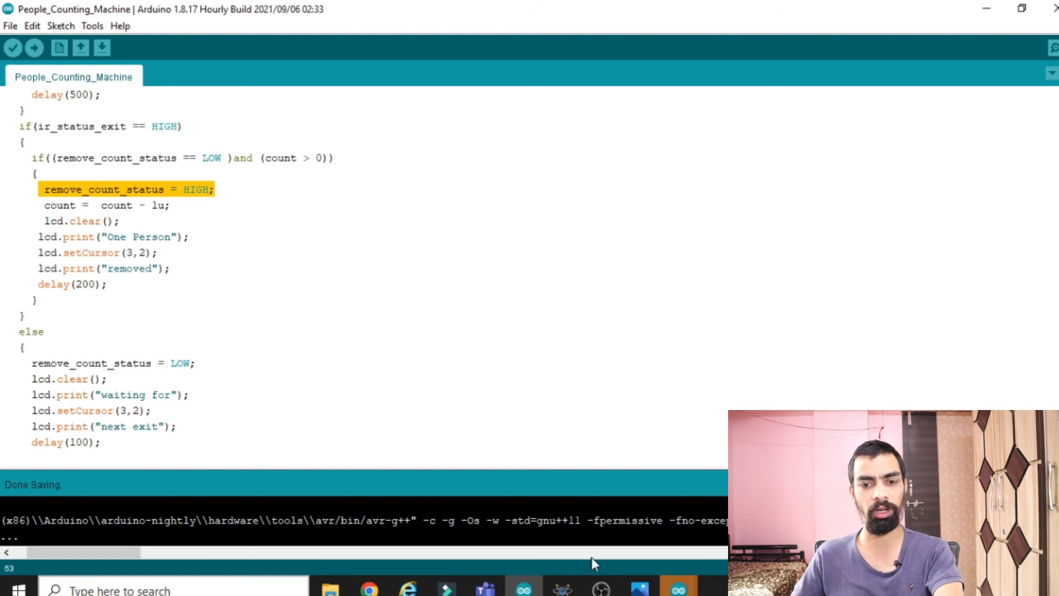
Switch to the dfds schematic in Proteus and run its simulation
left_click(562, 589)
left_click(666, 528)
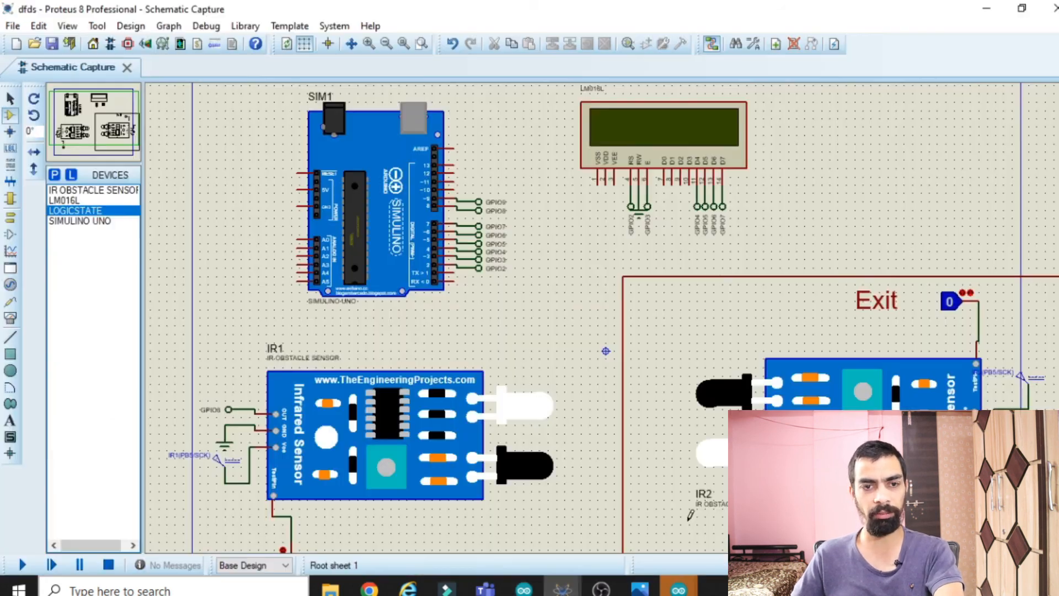
left_click(339, 193)
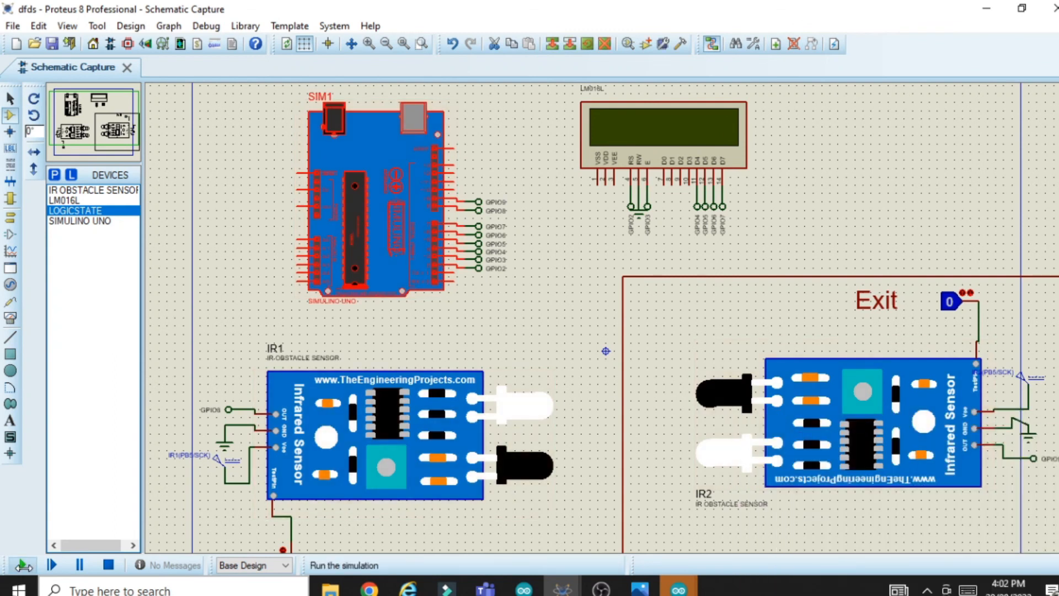
left_click(23, 564)
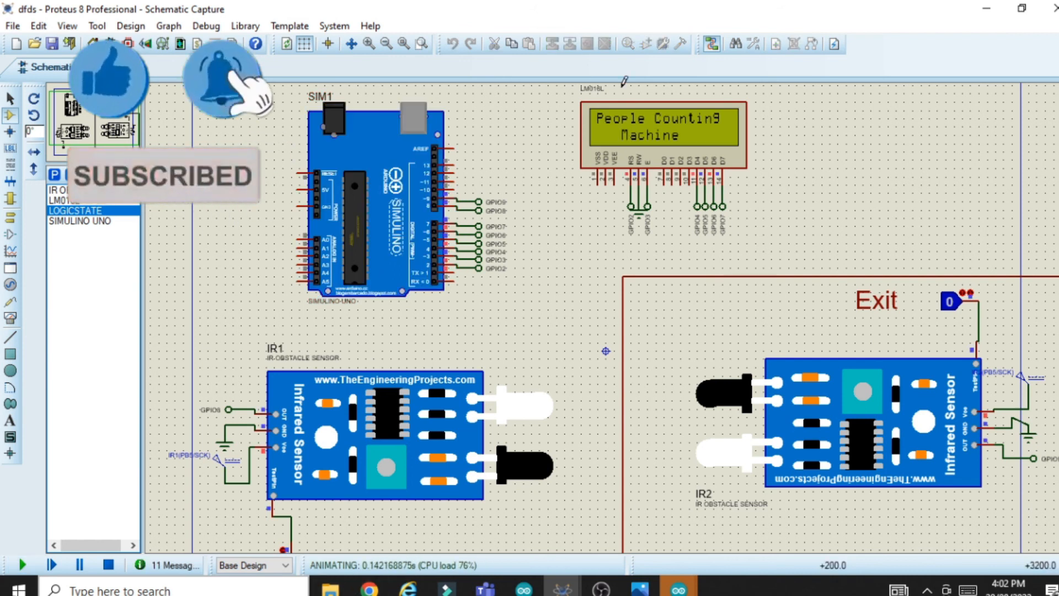
Look over the running circuit's Arduino board and both infrared sensors, and read the messages cycling on the LCD
scroll(609, 325, "down", 2)
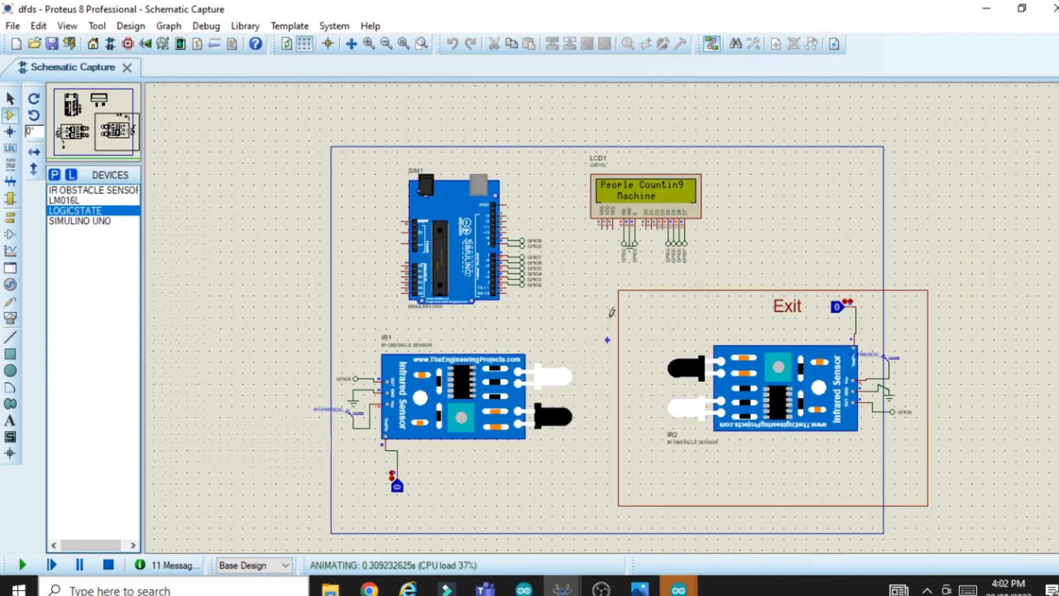
scroll(606, 308, "up", 1)
scroll(484, 552, "up", 1)
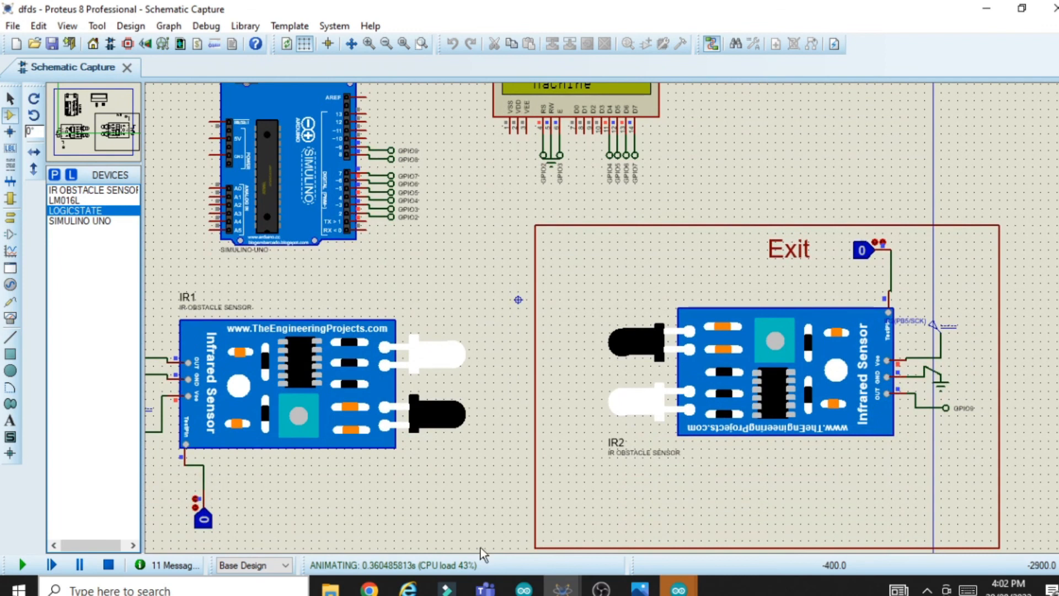
scroll(482, 336, "down", 2)
scroll(610, 318, "up", 1)
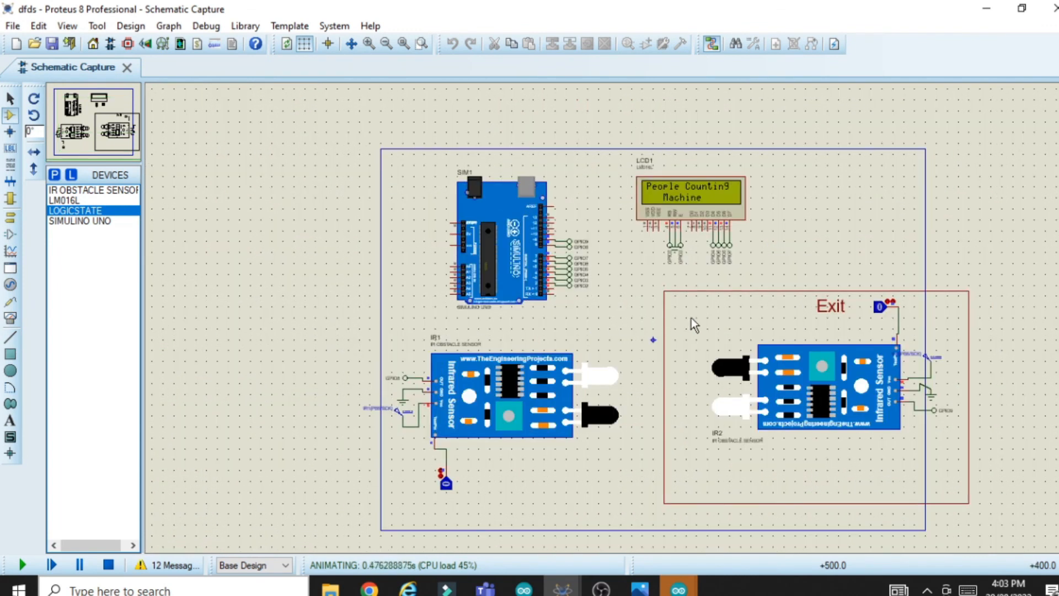
scroll(610, 318, "up", 2)
scroll(610, 317, "down", 1)
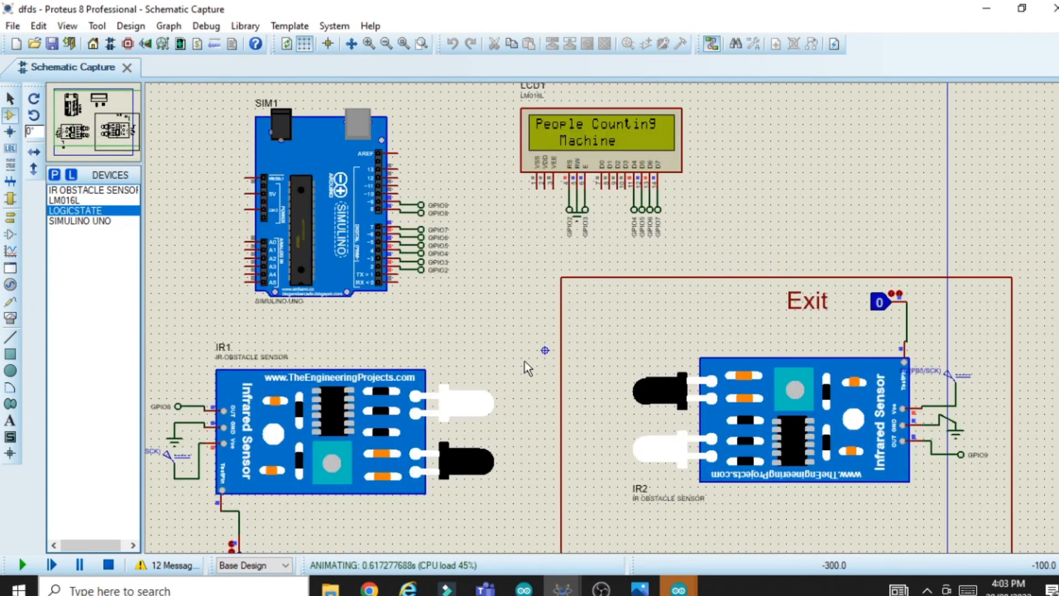
scroll(148, 313, "left", 3)
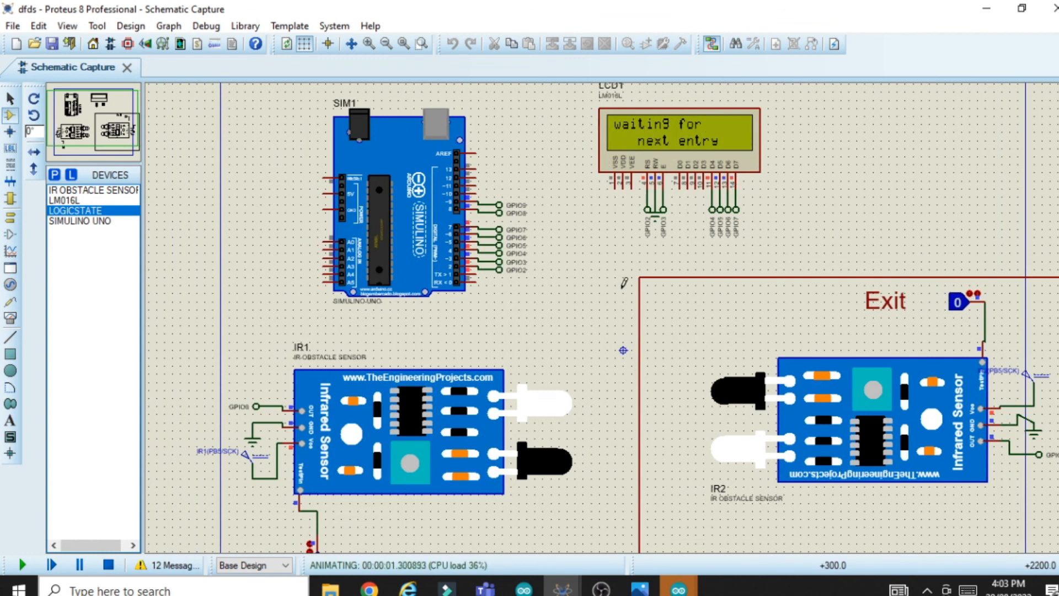
scroll(598, 531, "down", 1)
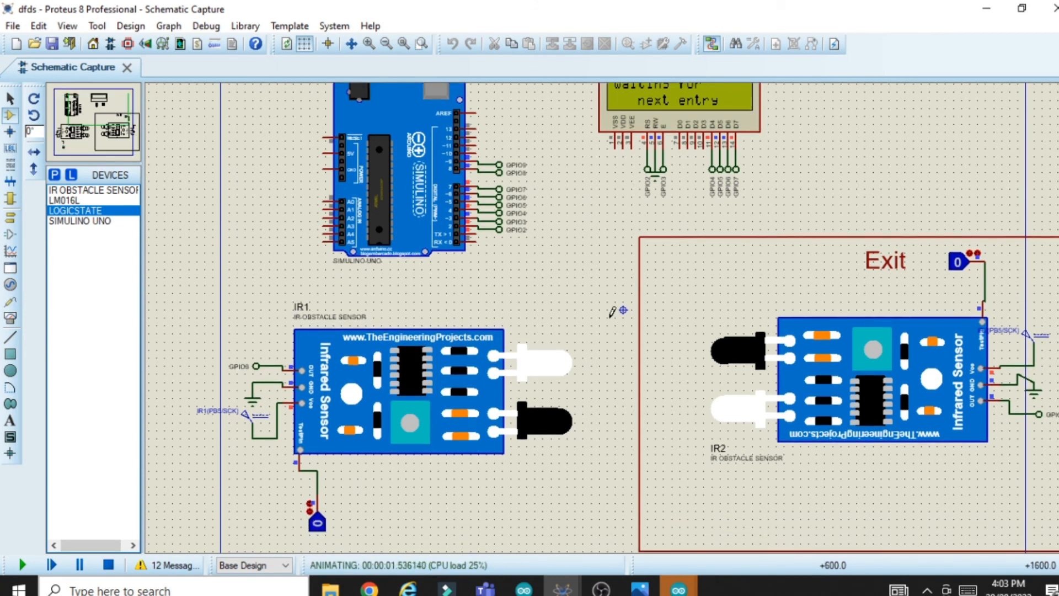
scroll(678, 175, "up", 1)
scroll(636, 271, "down", 1)
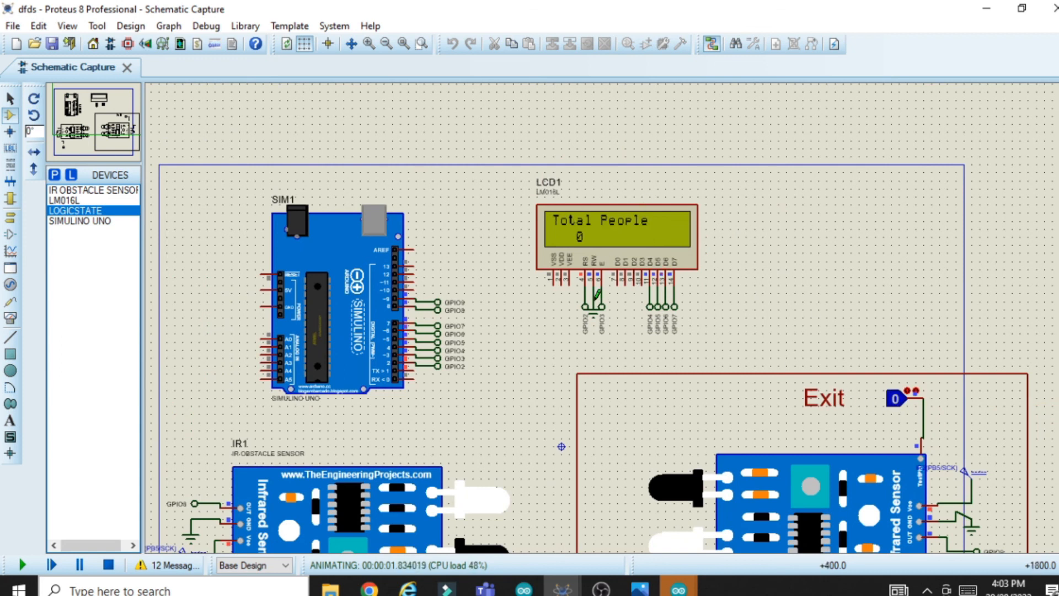
Toggle the logic state of the entry sensor IR1 between 0 and 1 to simulate people entering
scroll(640, 234, "down", 2)
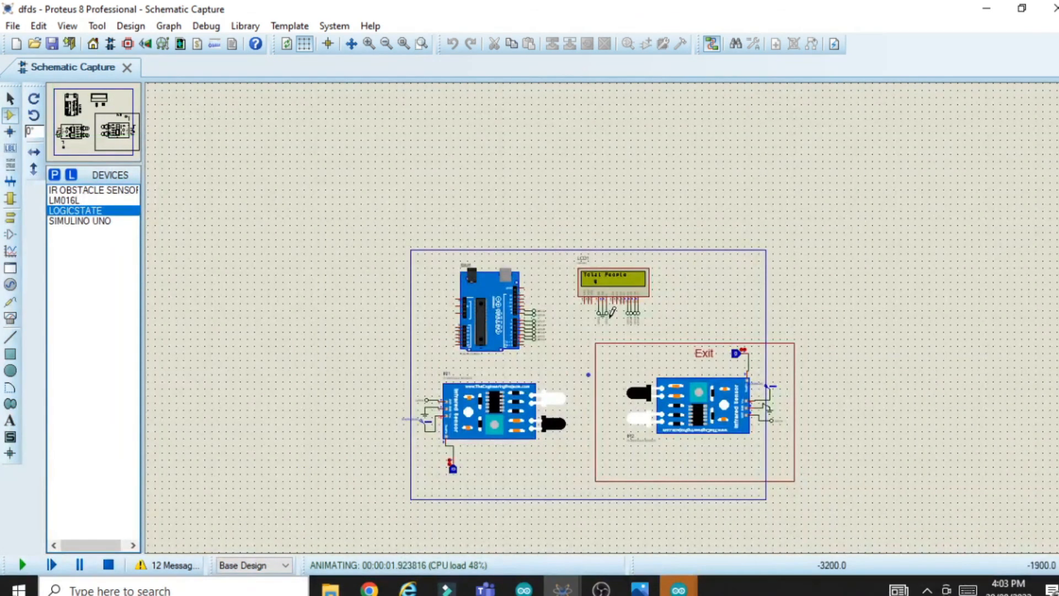
scroll(568, 365, "up", 2)
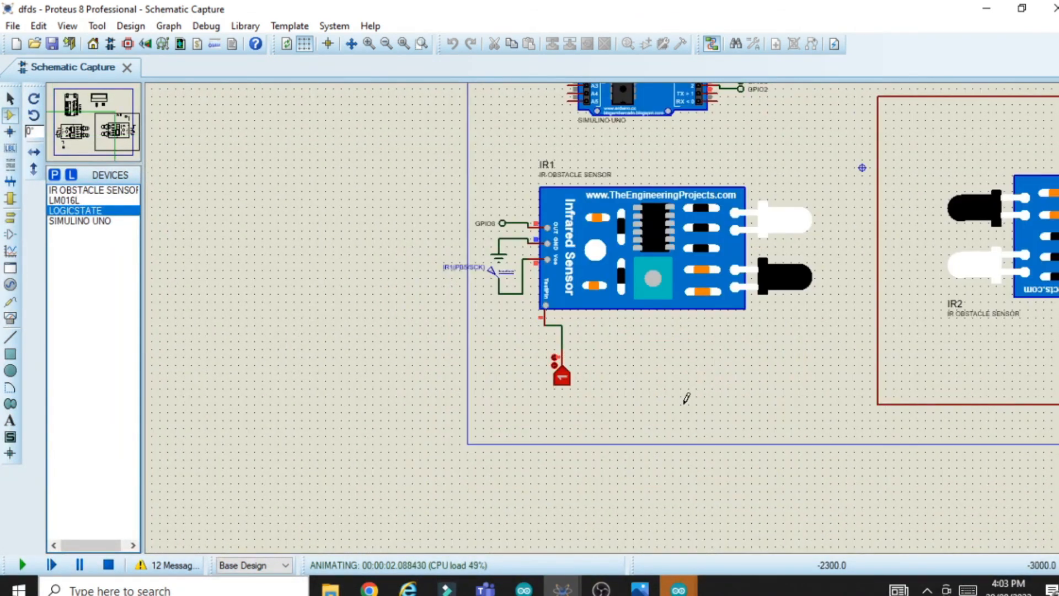
scroll(683, 363, "down", 1)
scroll(611, 306, "up", 1)
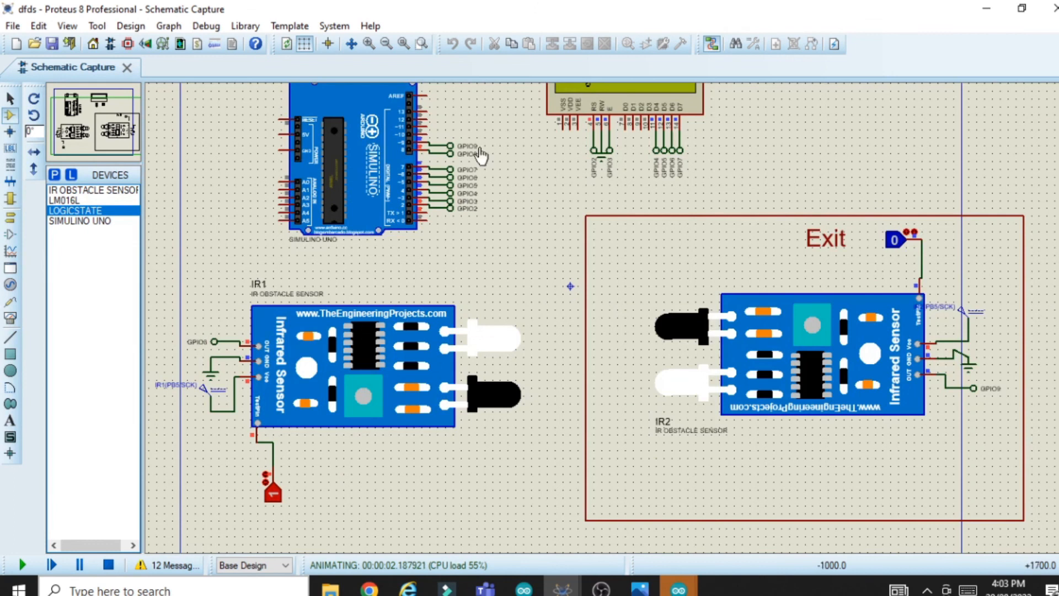
scroll(490, 84, "up", 2)
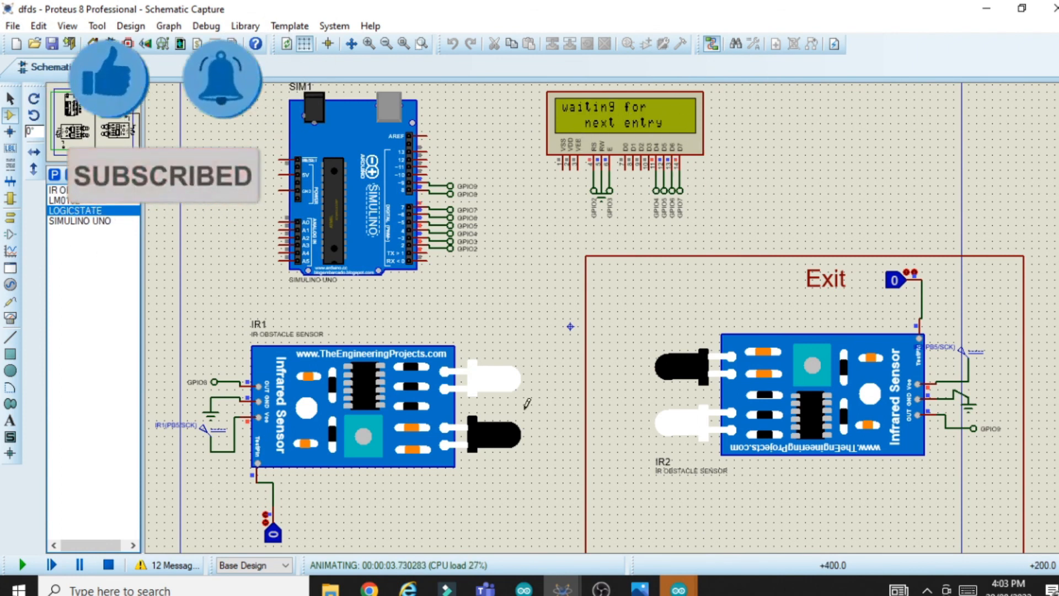
left_click(271, 534)
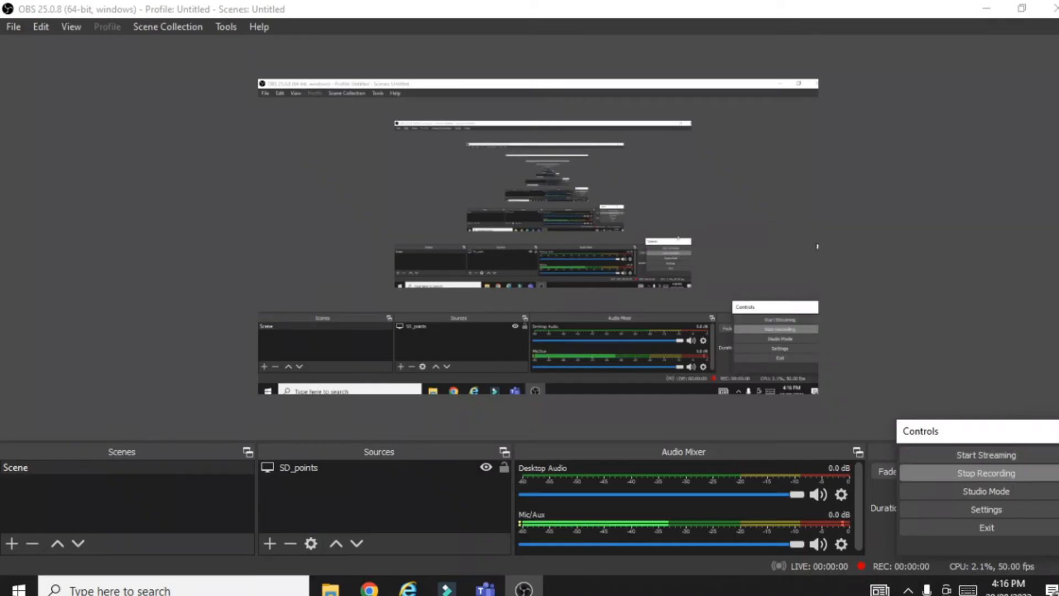
Minimize OBS and launch Proteus 8 Professional from the desktop as administrator
left_click(986, 9)
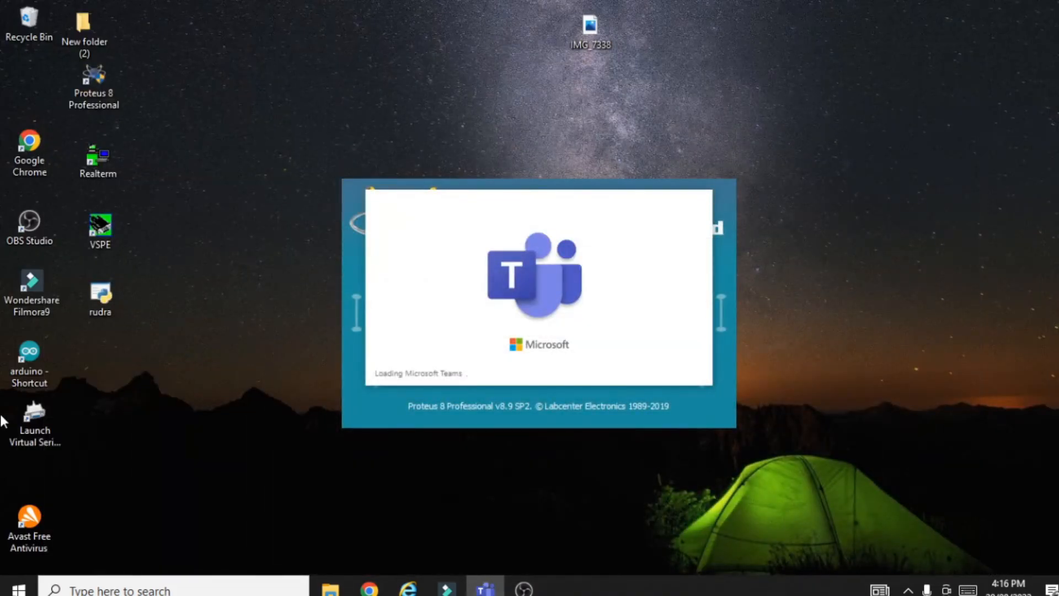
left_click(76, 82)
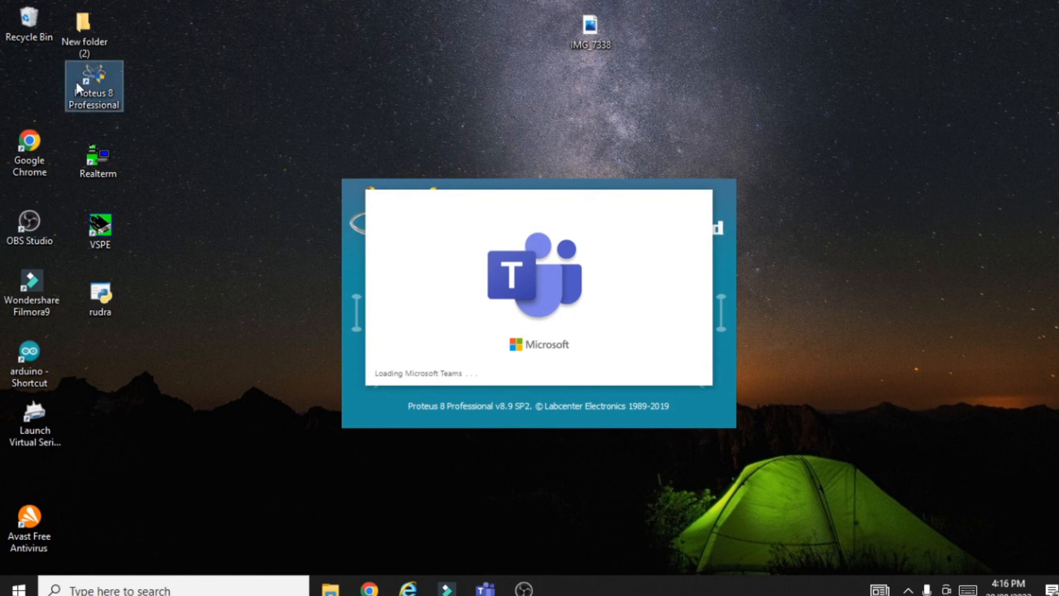
right_click(76, 83)
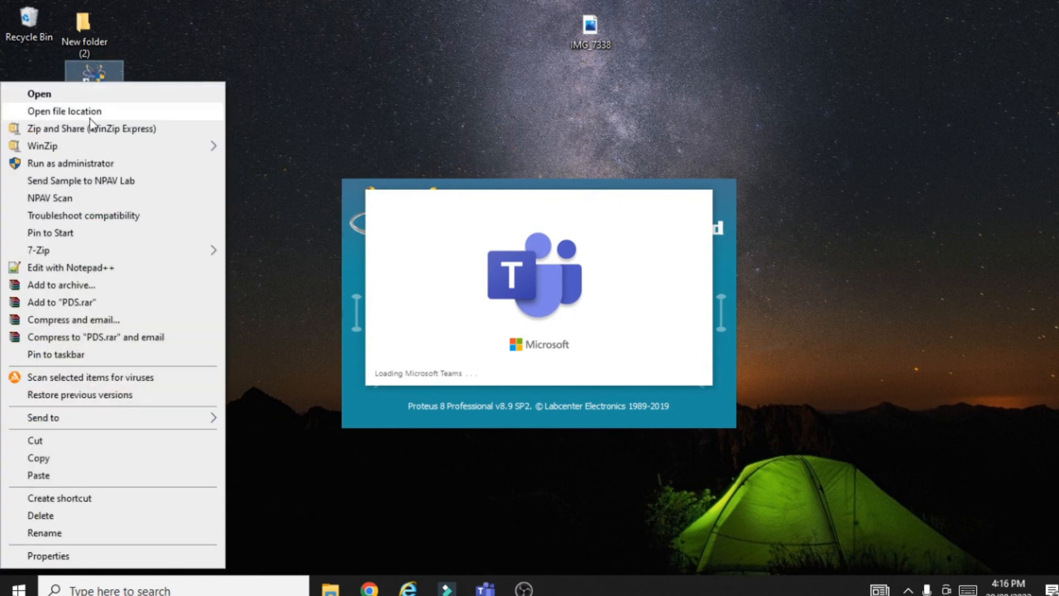
left_click(75, 162)
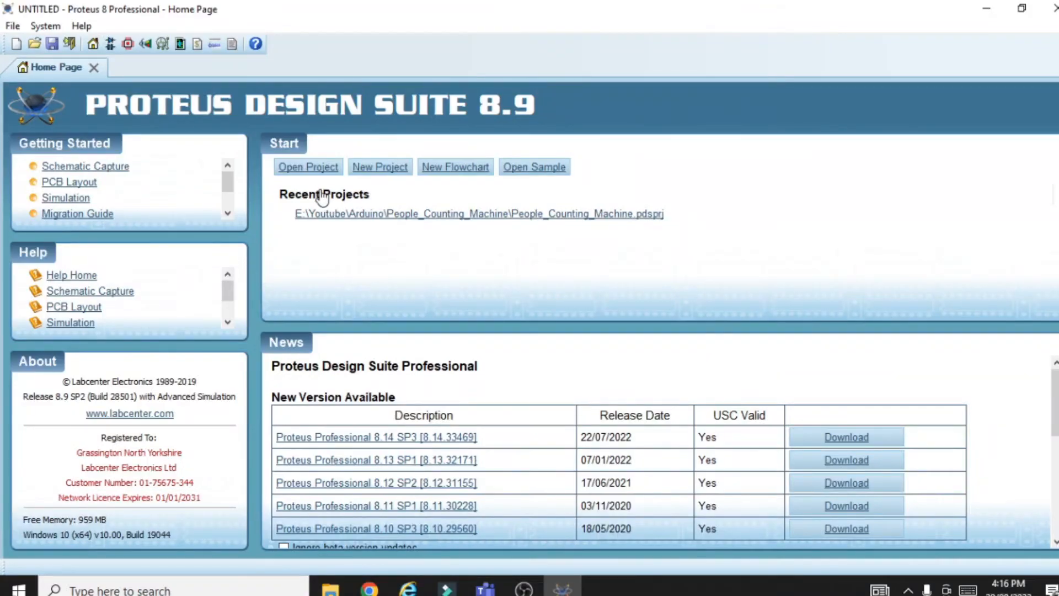
Open the People_Counting_Machine project from the People_Counting_Machine folder
left_click(312, 171)
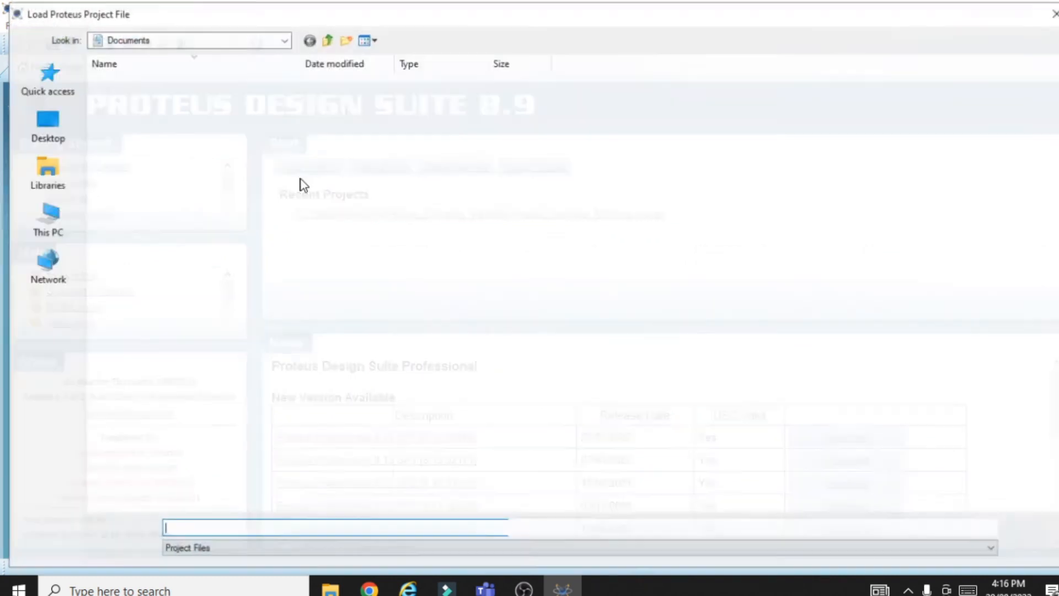
left_click(42, 234)
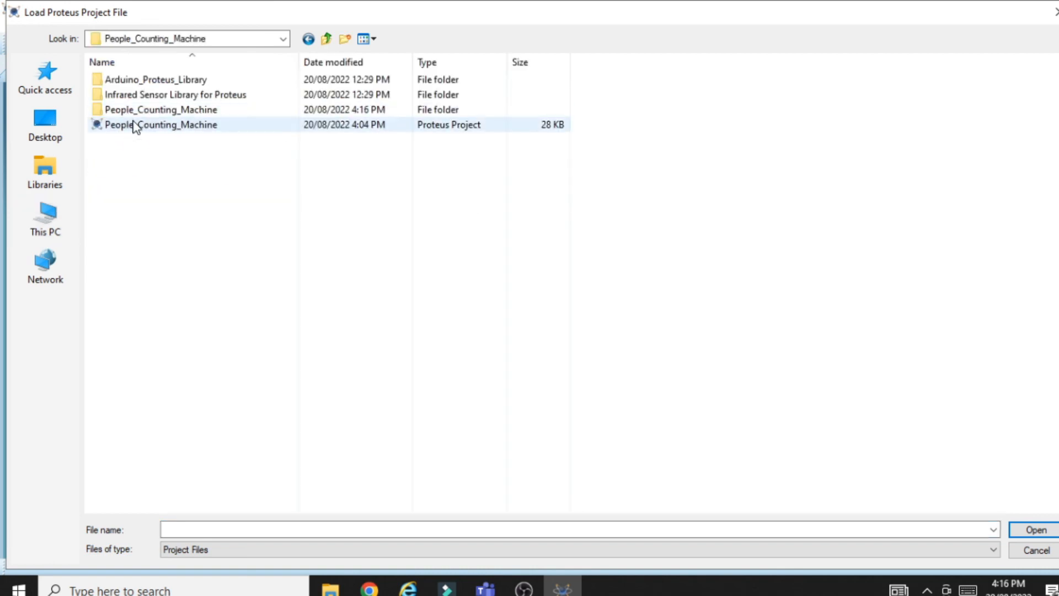
left_click(133, 127)
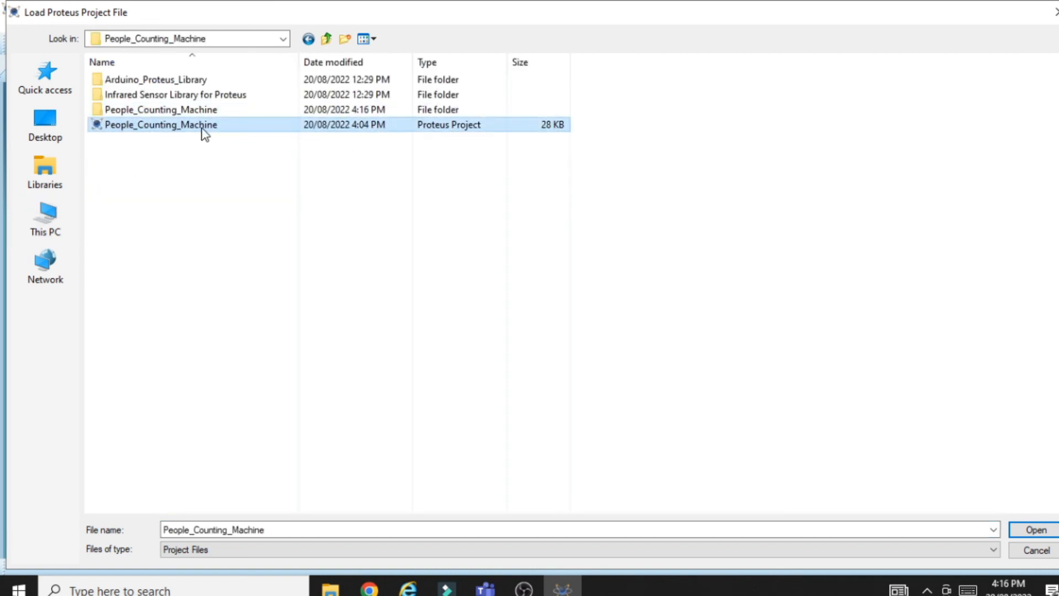
left_click(1033, 531)
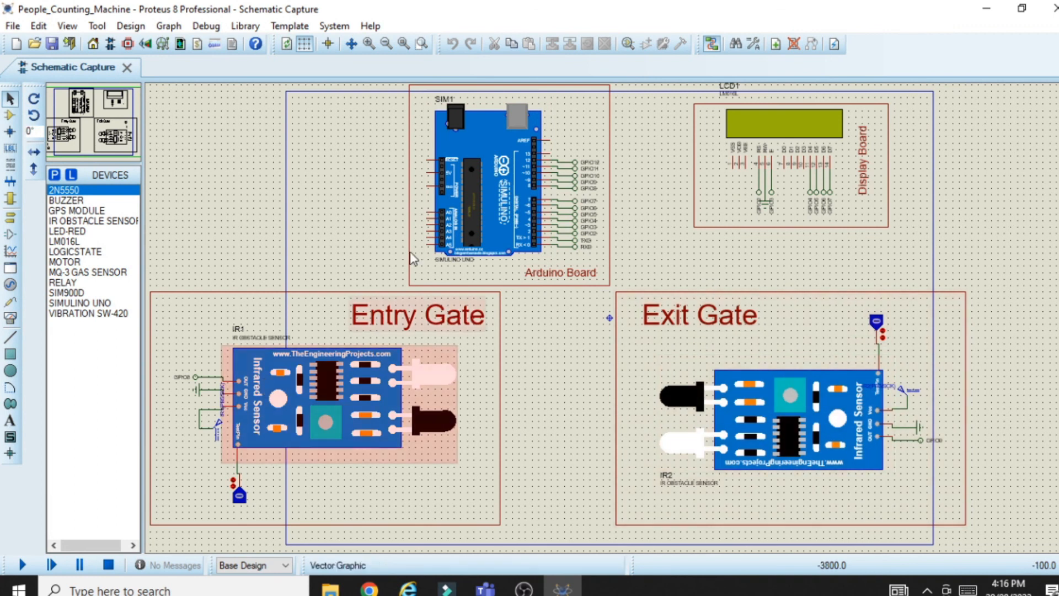
Check the program file assigned to the Arduino Uno board and keep its current hex file
double_click(480, 187)
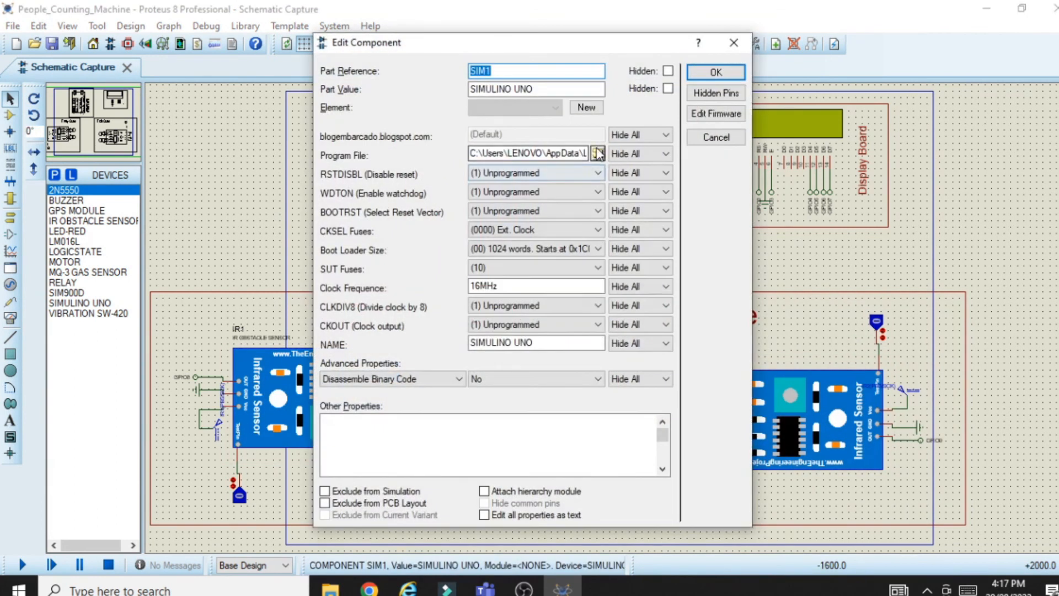
left_click(597, 153)
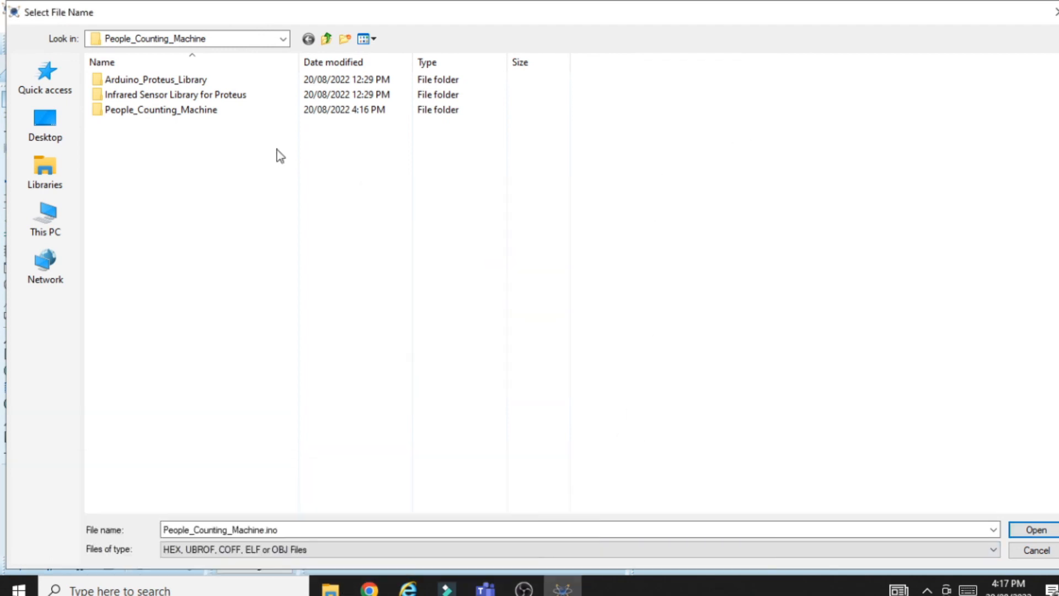
left_click(1053, 19)
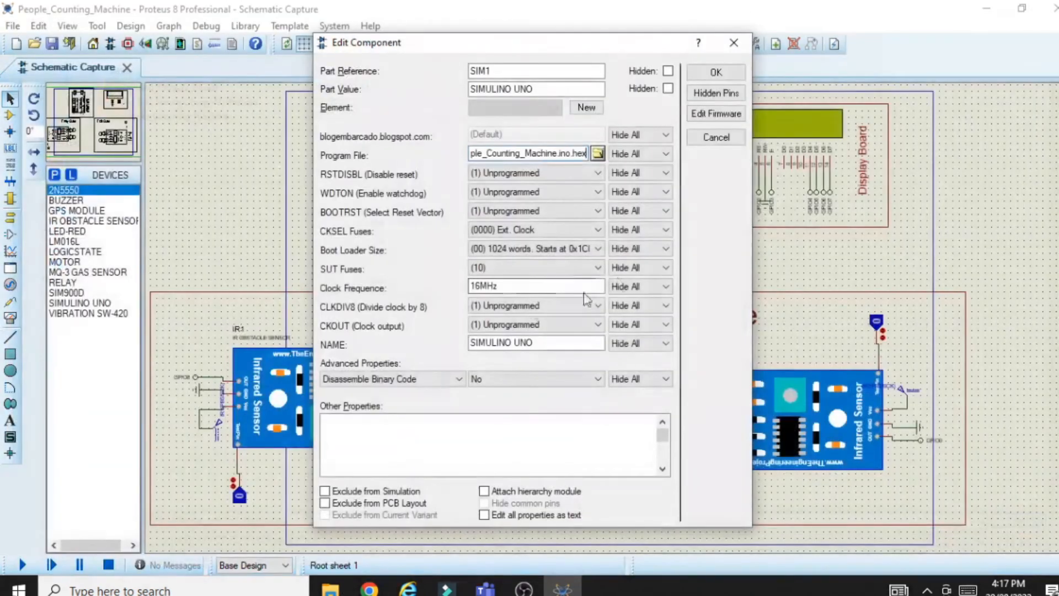
left_click(708, 72)
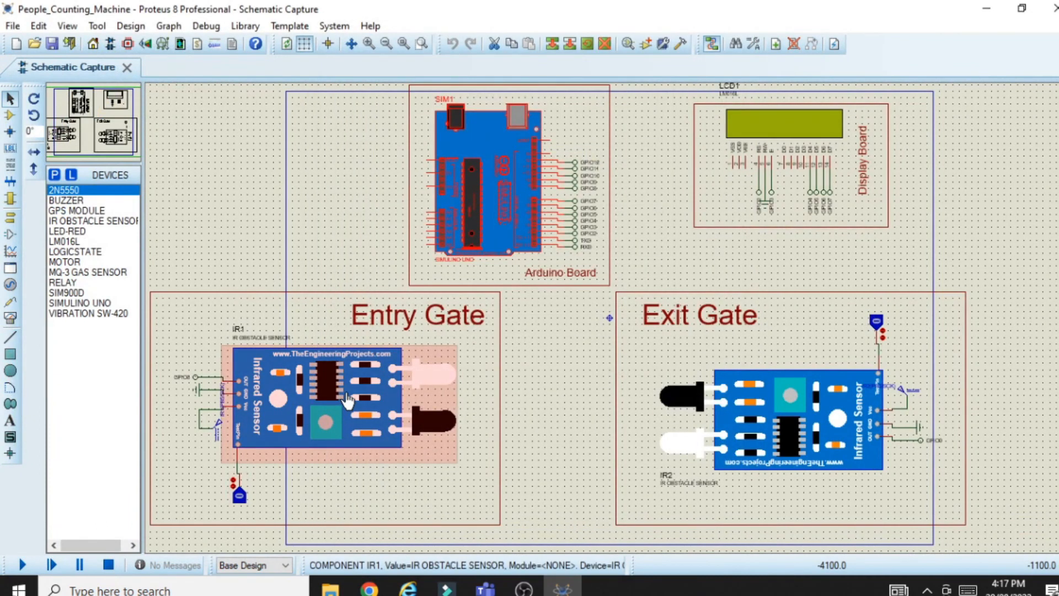
Load InfraredSensorsTEP.HEX from the Infrared Sensor Library for Proteus folder as the program file of entry gate sensor IR1
double_click(339, 408)
left_click(568, 247)
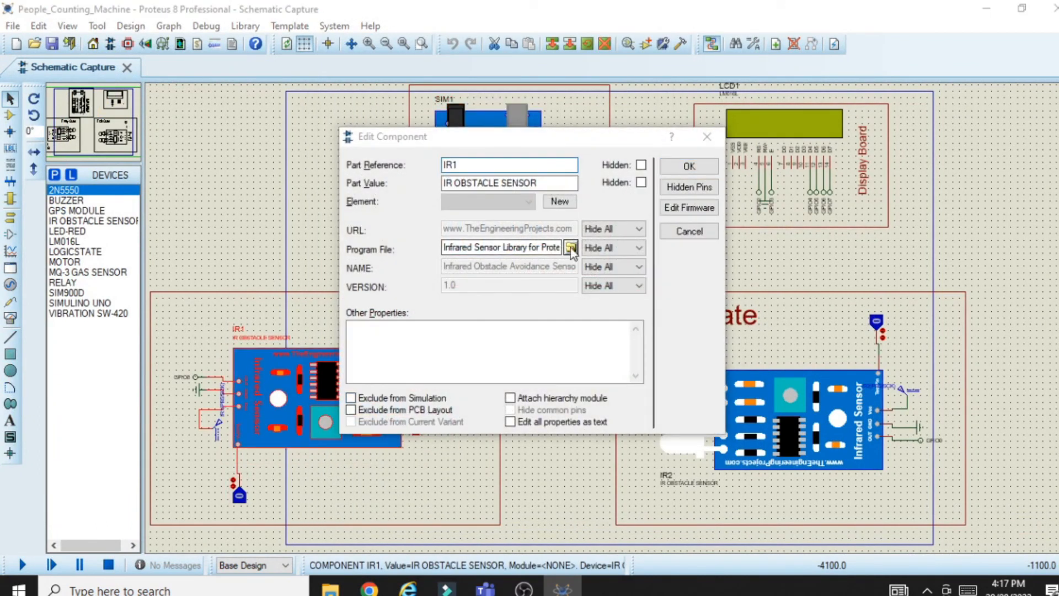
left_click(200, 79)
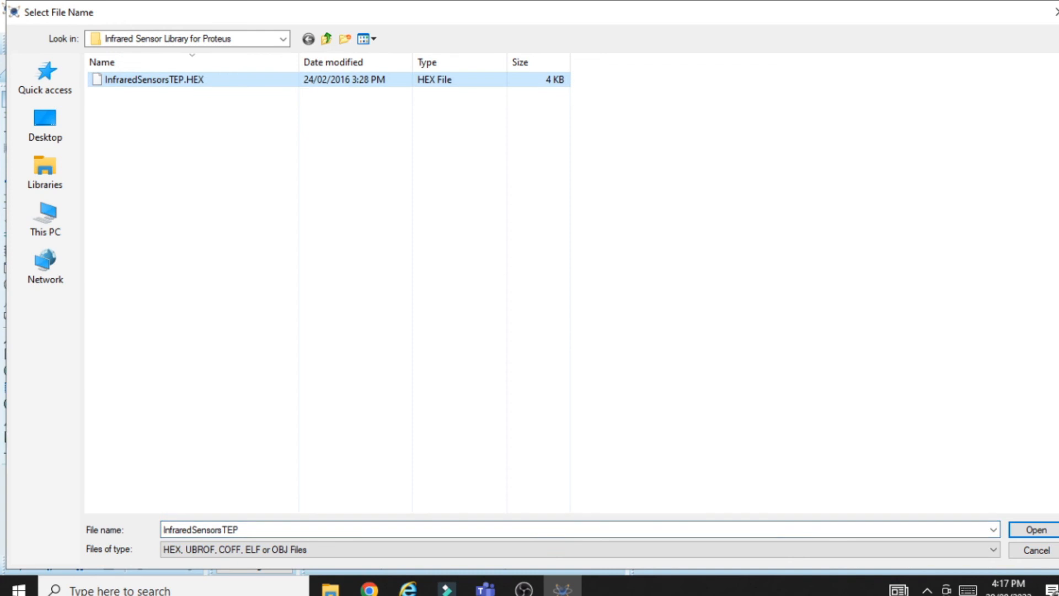
left_click(1036, 530)
left_click(689, 166)
Assign InfraredSensorsTEP.HEX as the program file of exit gate sensor IR2
double_click(689, 430)
left_click(571, 248)
left_click(154, 79)
left_click(1036, 529)
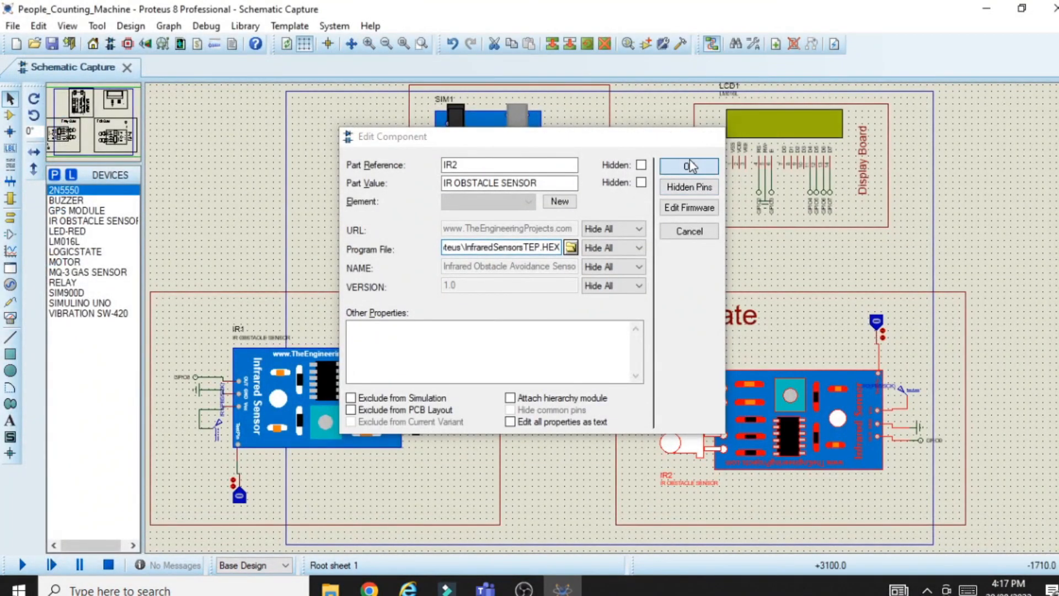
left_click(689, 166)
left_click(610, 397)
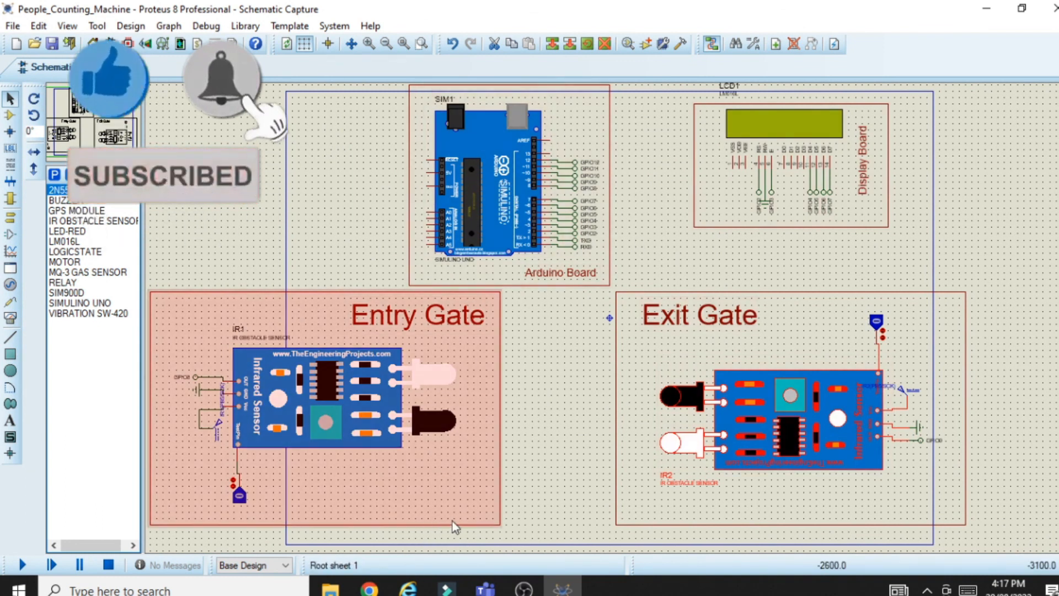